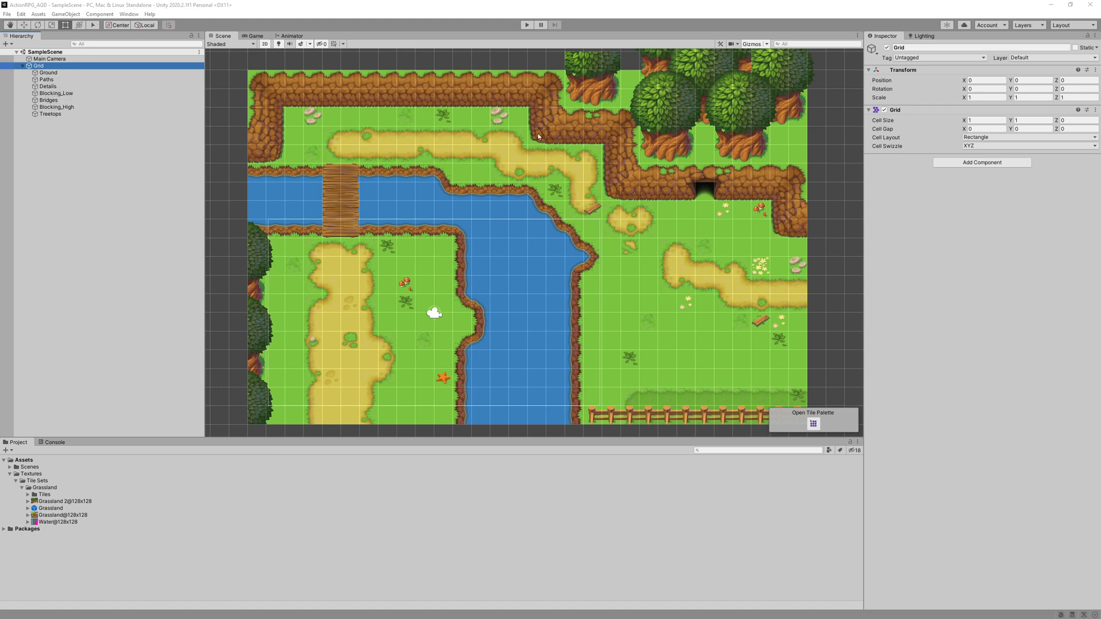
Step: Isolate the Blocking_Low tilemap in the scene by hiding all the other tilemaps under the Grid
click(70, 94)
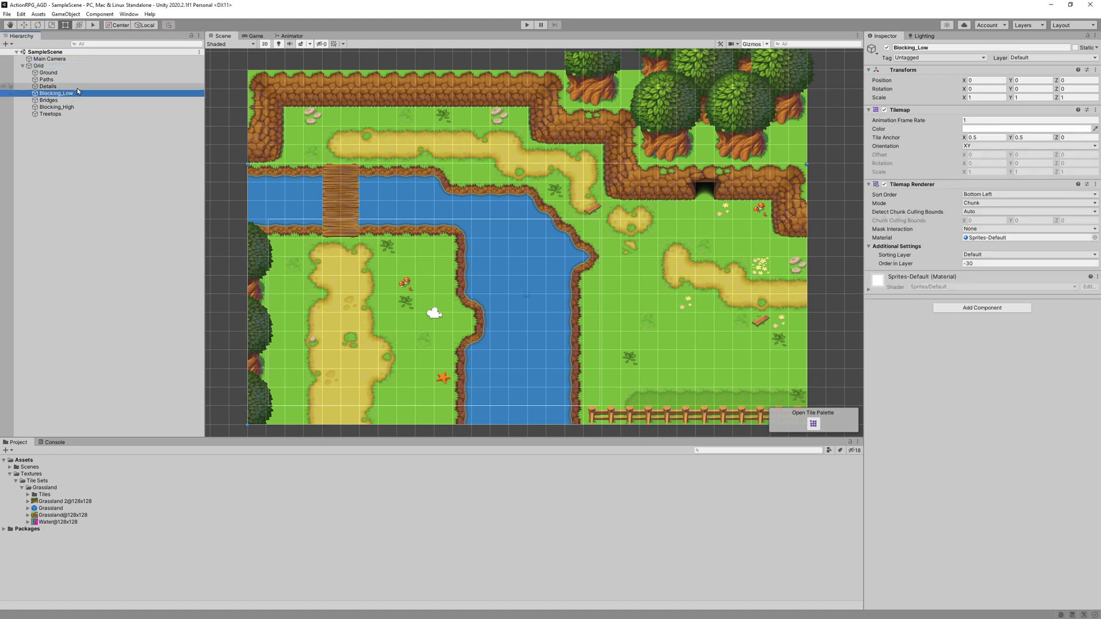
click(4, 86)
click(4, 79)
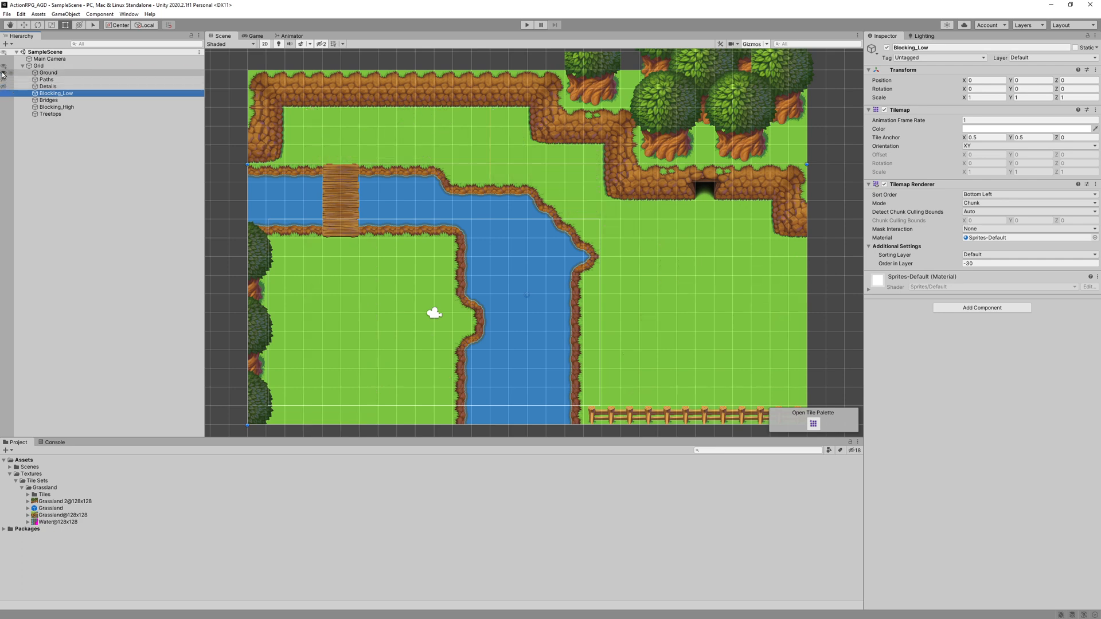
click(4, 73)
click(4, 100)
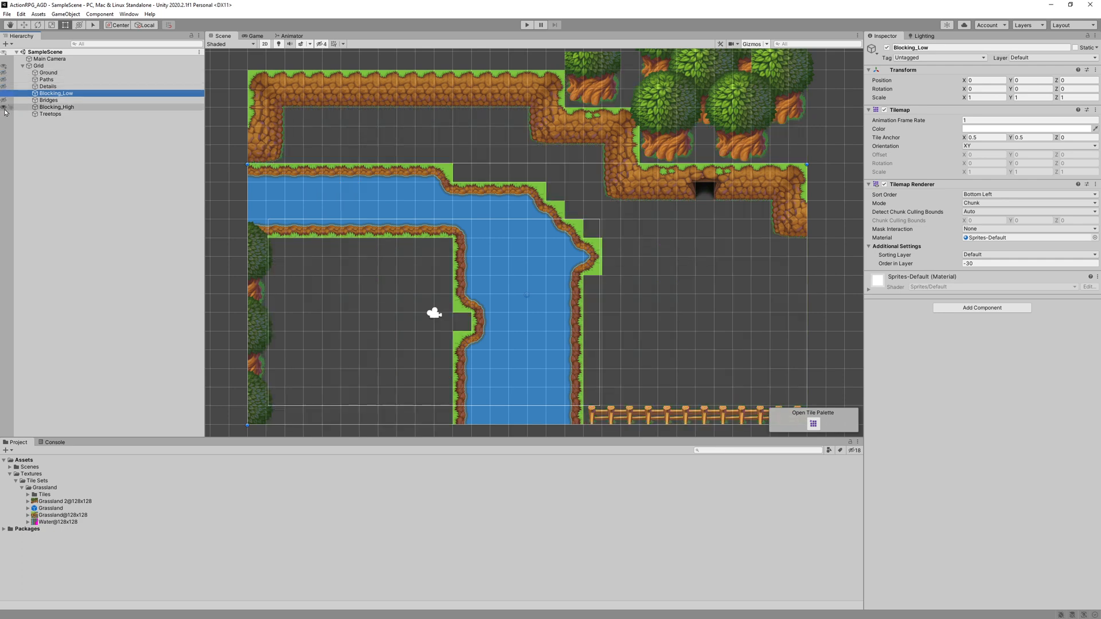
click(4, 106)
click(4, 113)
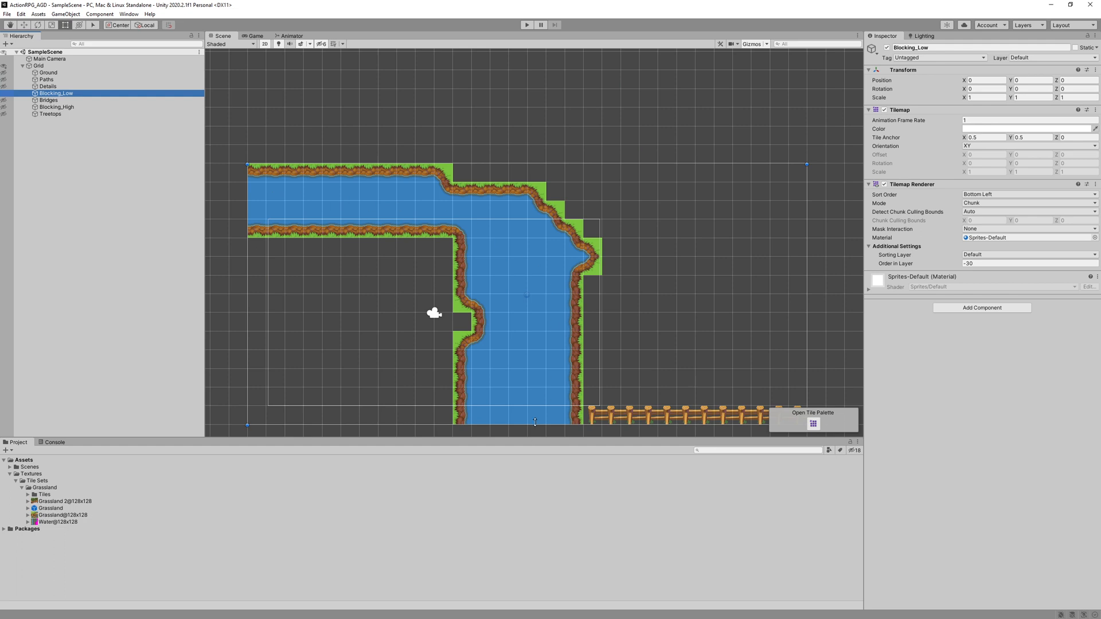
Step: Hide Blocking_Low and show the Details tilemap to examine its tiles on their own
click(4, 93)
click(4, 86)
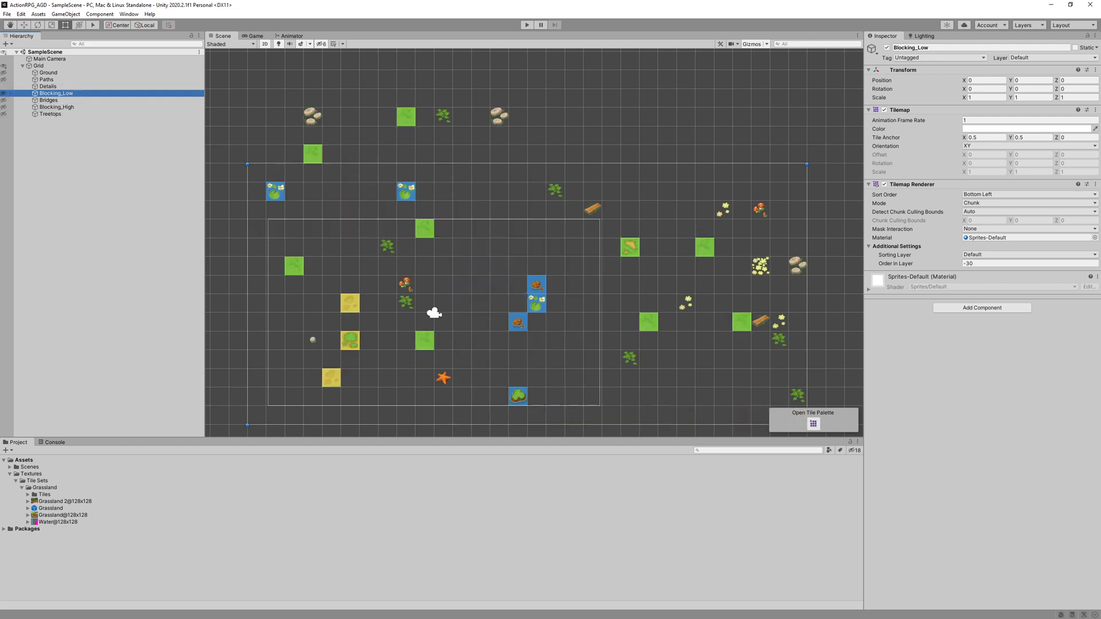
click(4, 87)
click(3, 88)
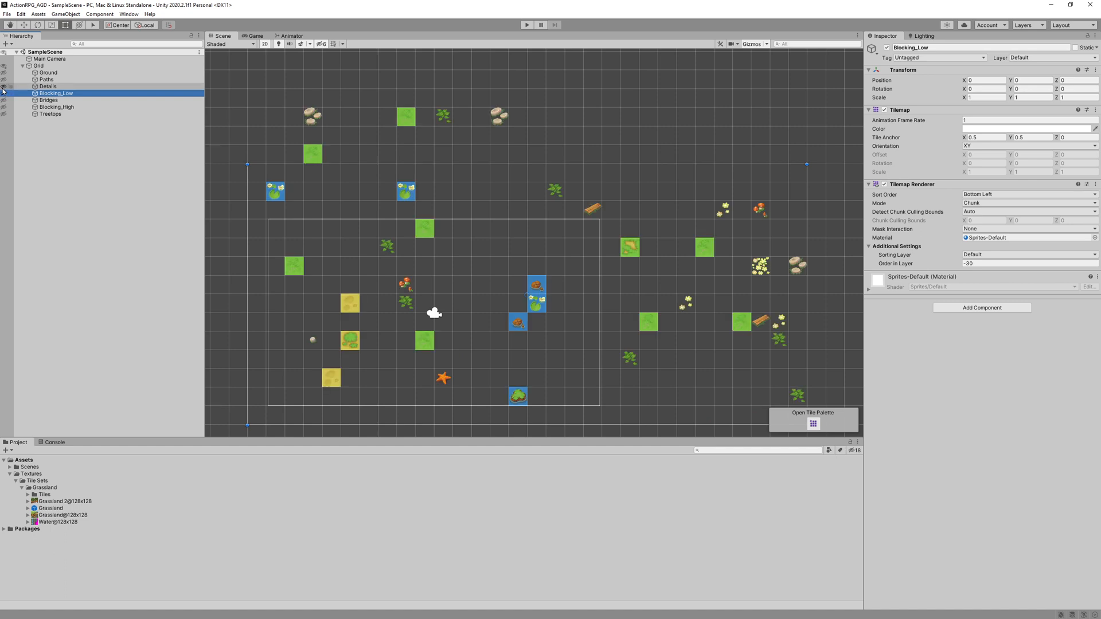
Step: Restore the visibility of all the hidden tilemaps under the Grid
click(4, 92)
click(4, 99)
click(3, 107)
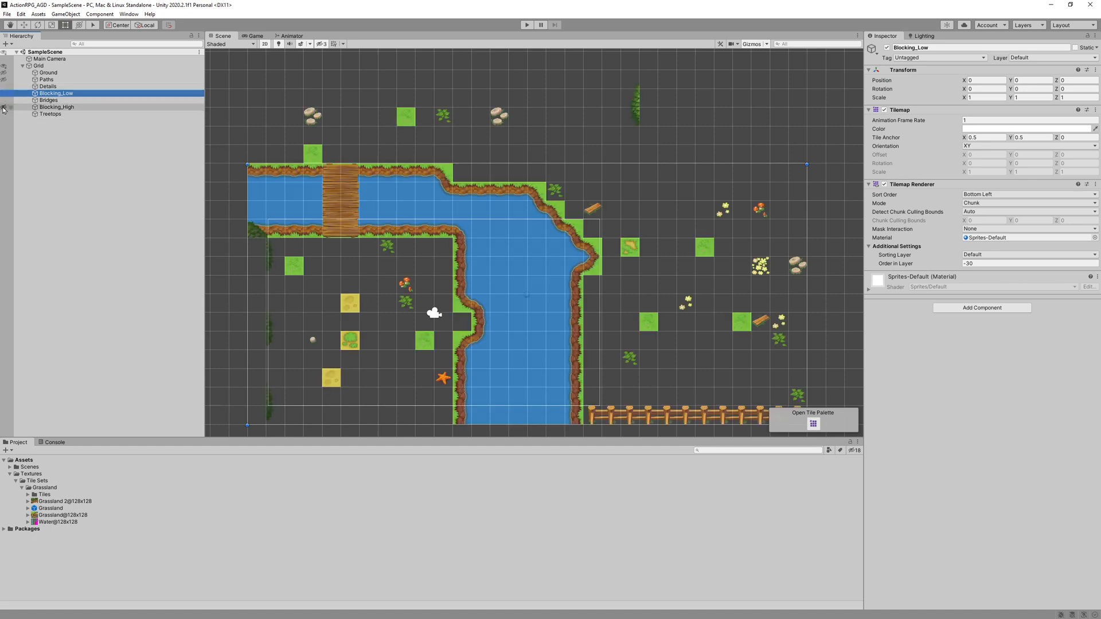
click(4, 107)
click(4, 80)
click(4, 72)
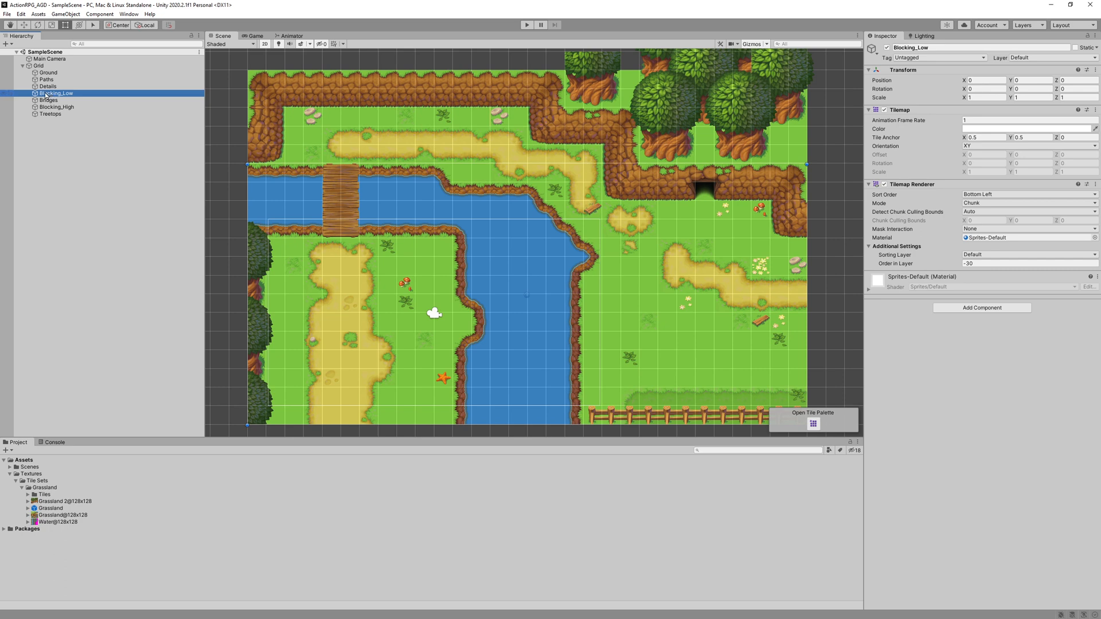
Step: Move Blocking_Low above Details in the hierarchy and set its Order in Layer to -40
drag(46, 94, 44, 84)
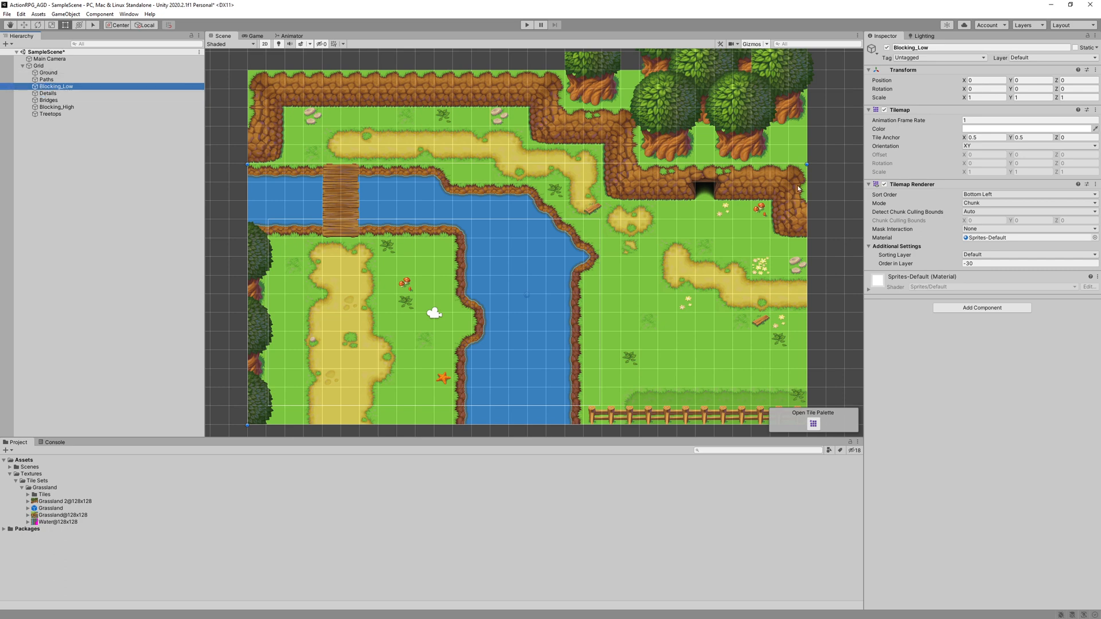
click(974, 263)
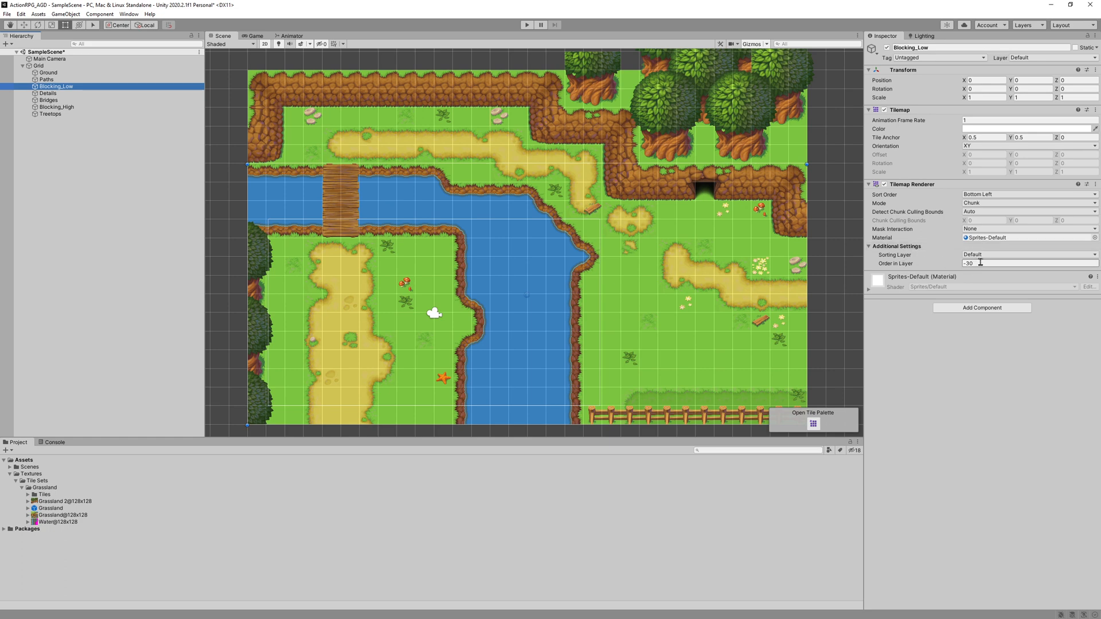
double_click(980, 263)
text(-40)
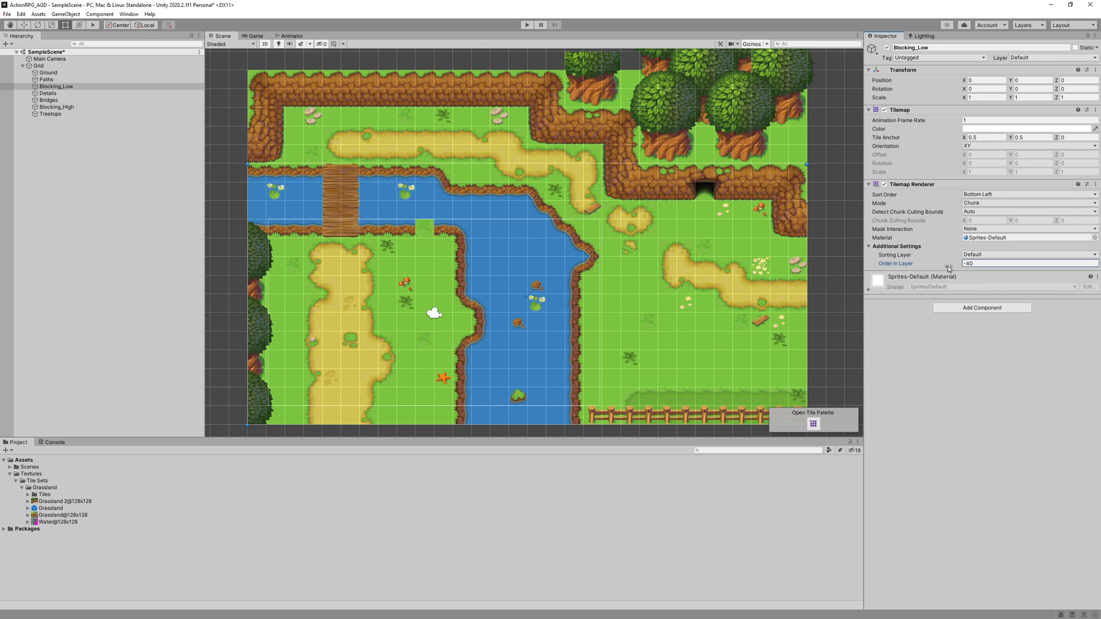
Step: Set the Order in Layer of the Details tilemap to -30
click(48, 93)
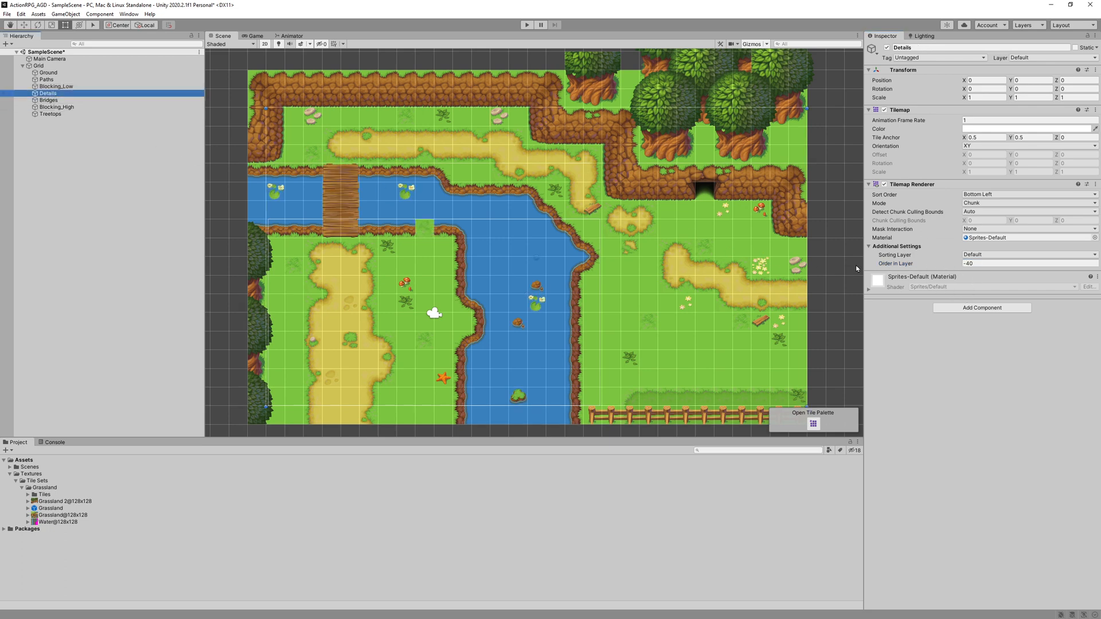
click(990, 264)
text(-)
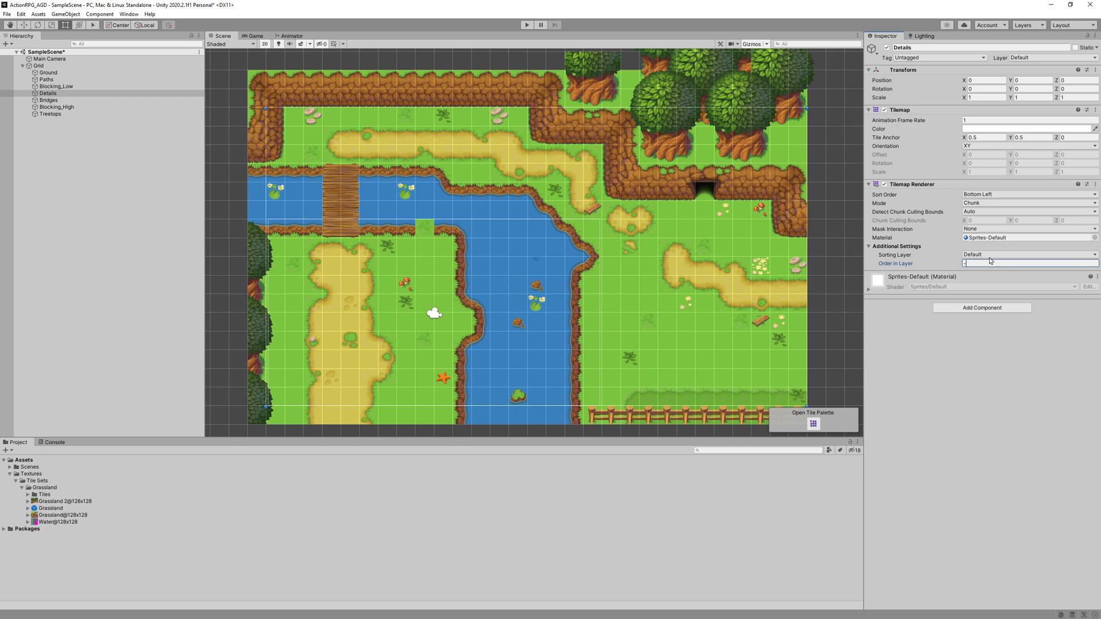
drag(988, 262, 780, 265)
text(0)
double_click(969, 264)
text(-30)
Step: Open the Tile Palette and erase the stray grass tile covering the river's southern bank from the Details tilemap
click(51, 94)
click(130, 15)
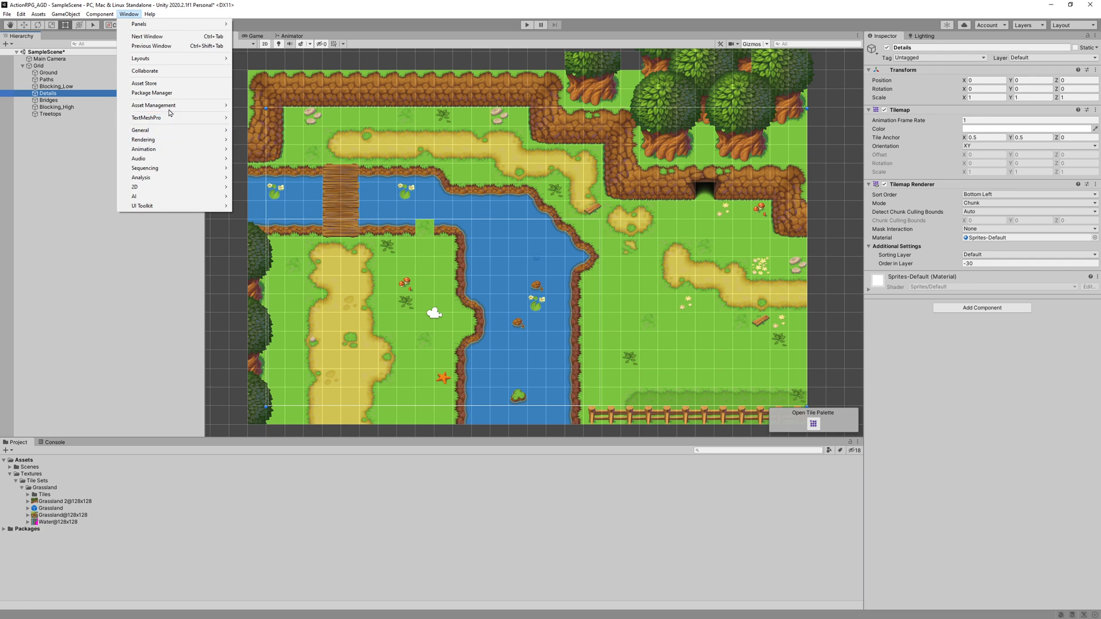
mouse_move(150, 187)
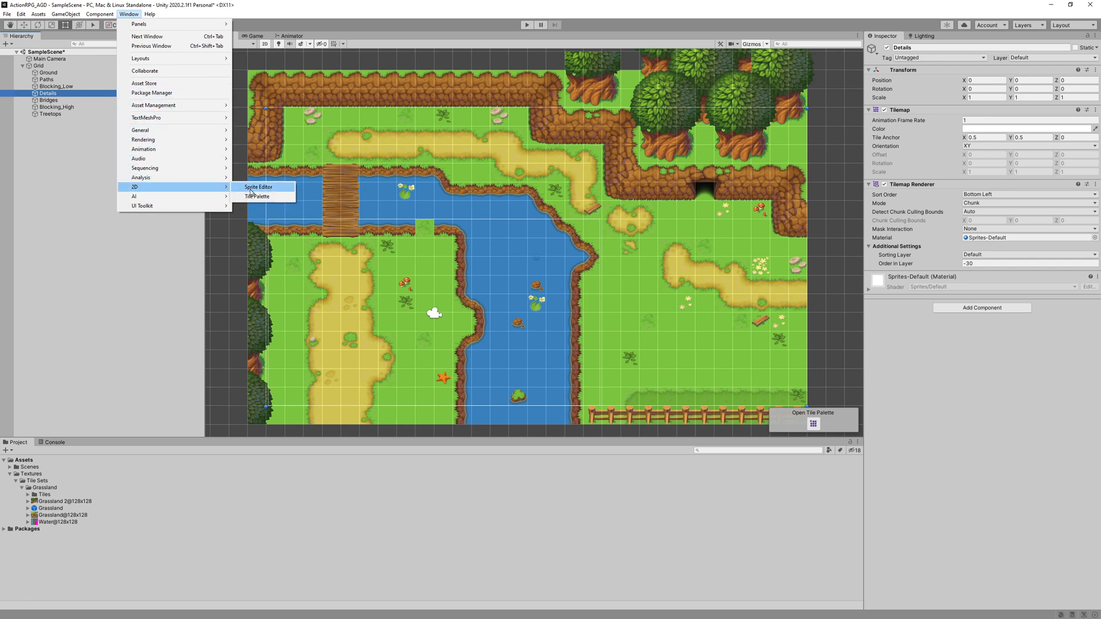
click(261, 187)
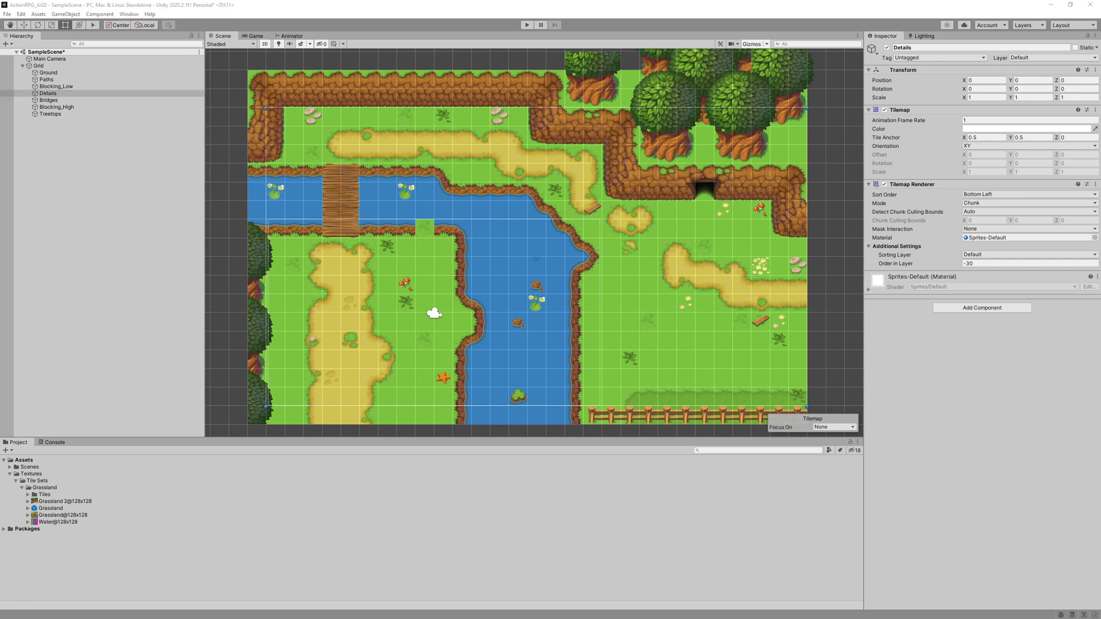
key(b)
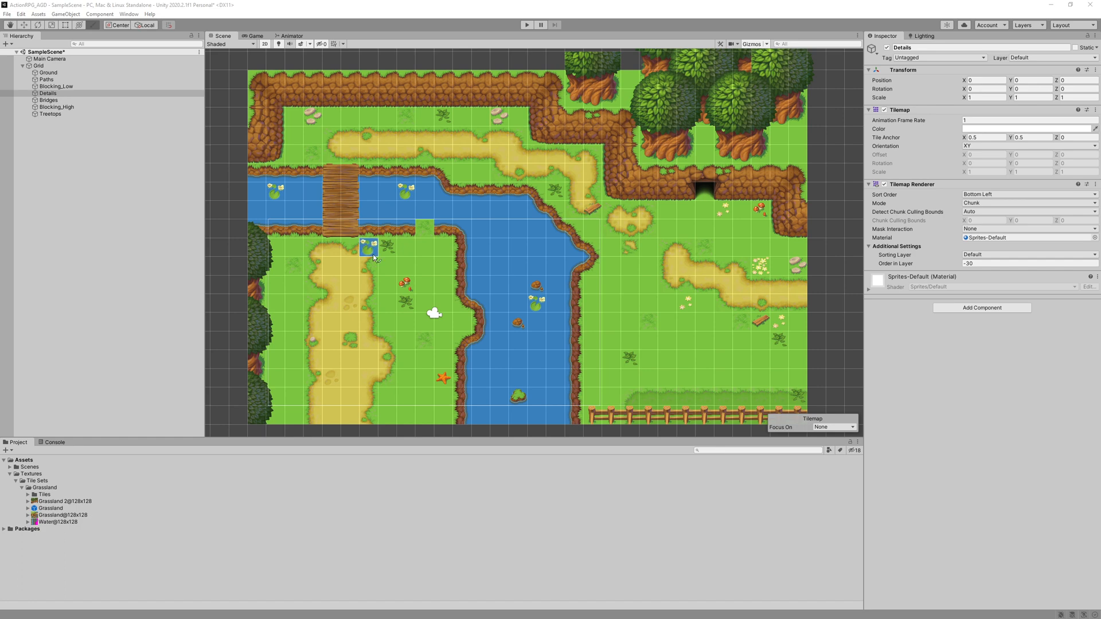
click(48, 94)
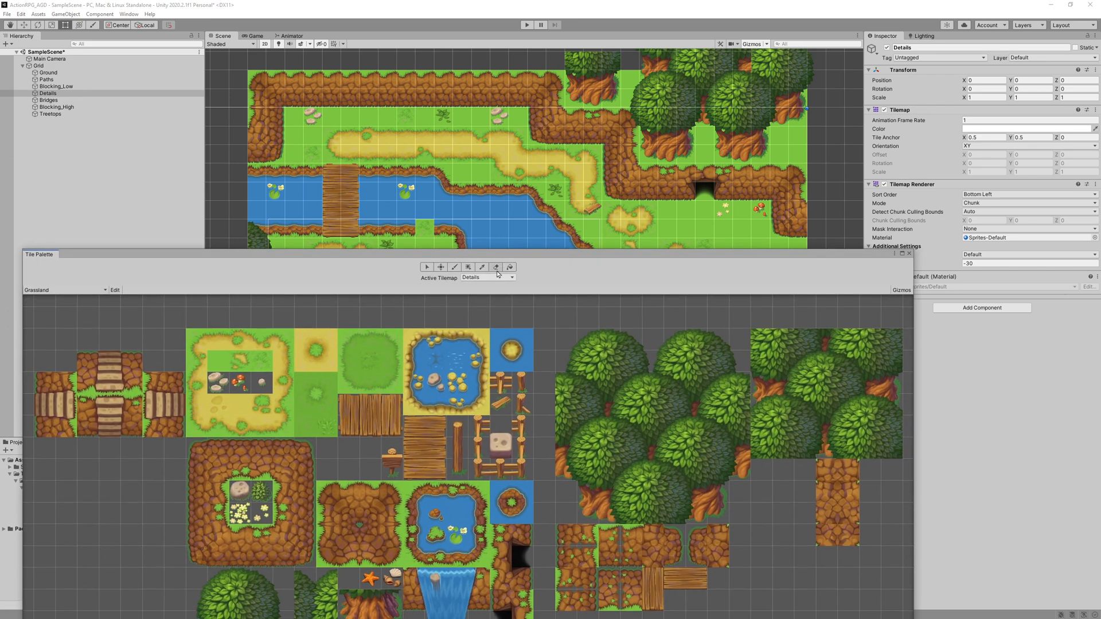
click(496, 267)
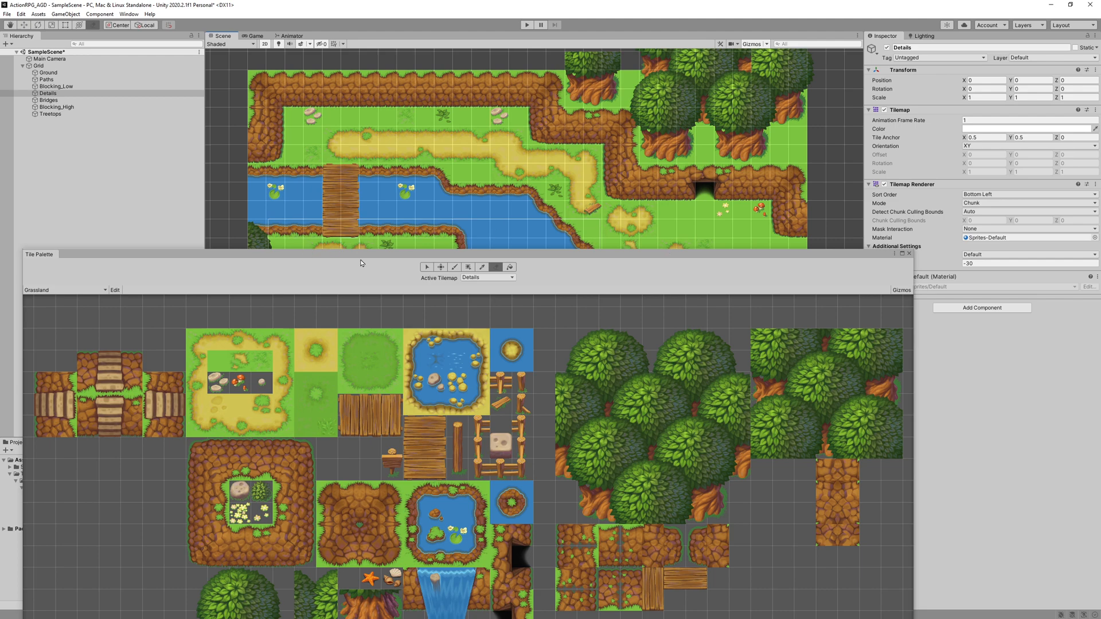
Step: Paint a grass tile on the Ground tilemap just outside the map's western edge, erase it, and close the Tile Palette
drag(370, 258, 402, 330)
click(49, 73)
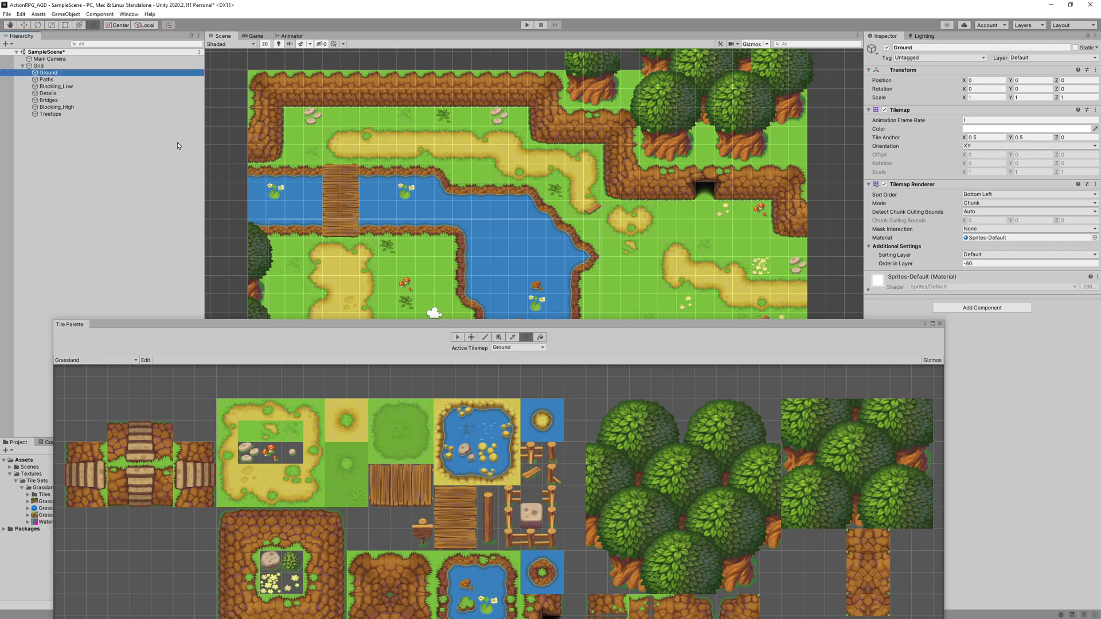
key(f)
click(242, 424)
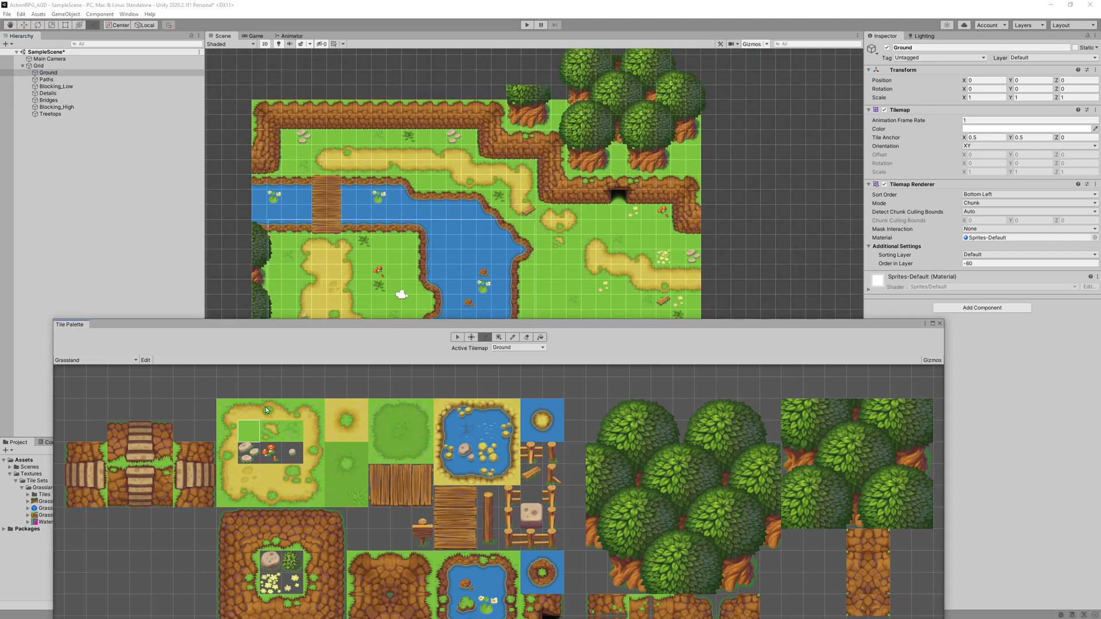
mouse_move(240, 240)
mouse_down()
mouse_move(243, 150)
mouse_move(236, 249)
mouse_up()
click(526, 337)
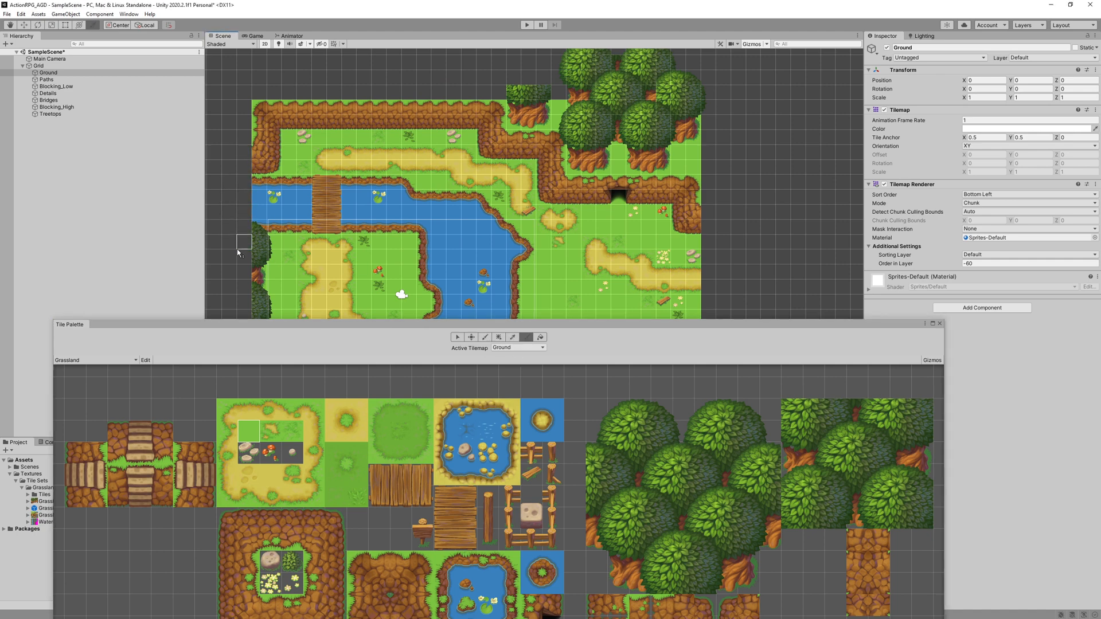
click(51, 72)
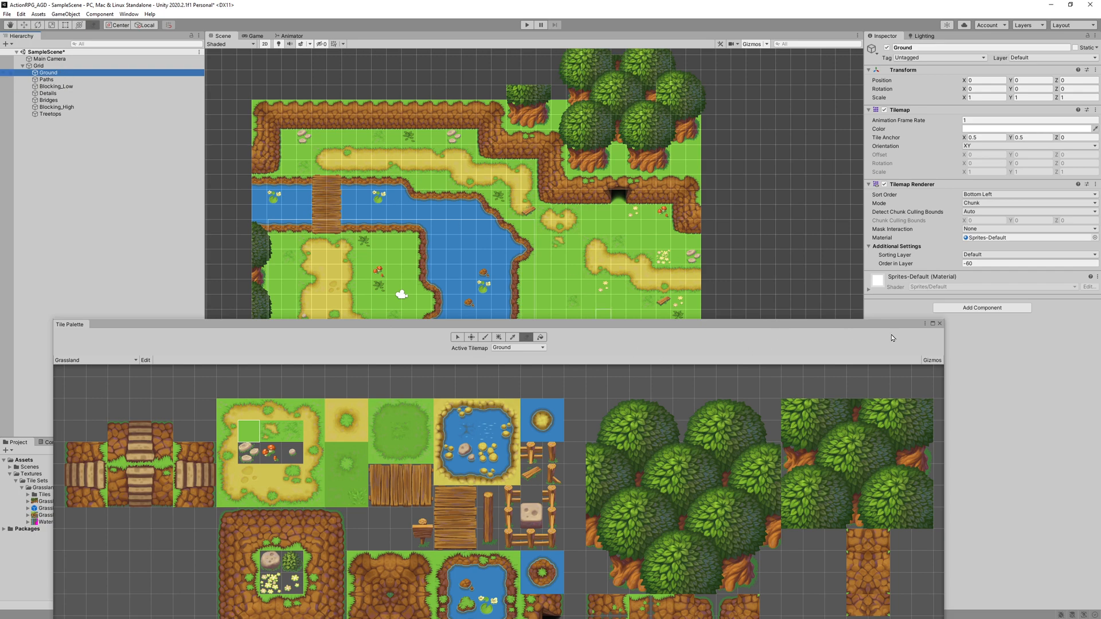
click(939, 323)
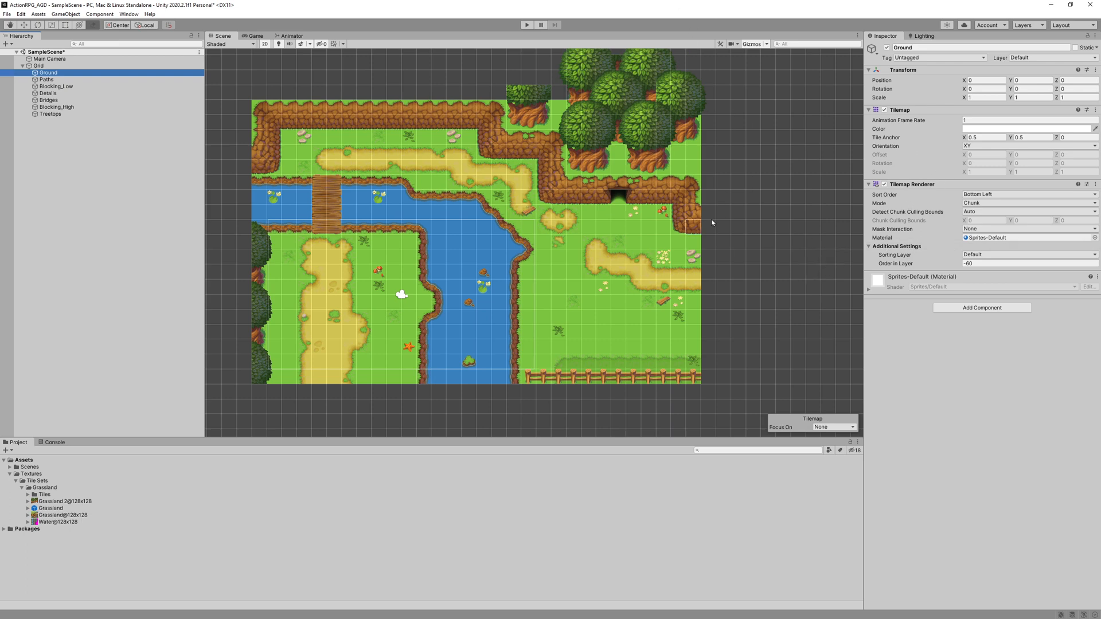
right_click(904, 184)
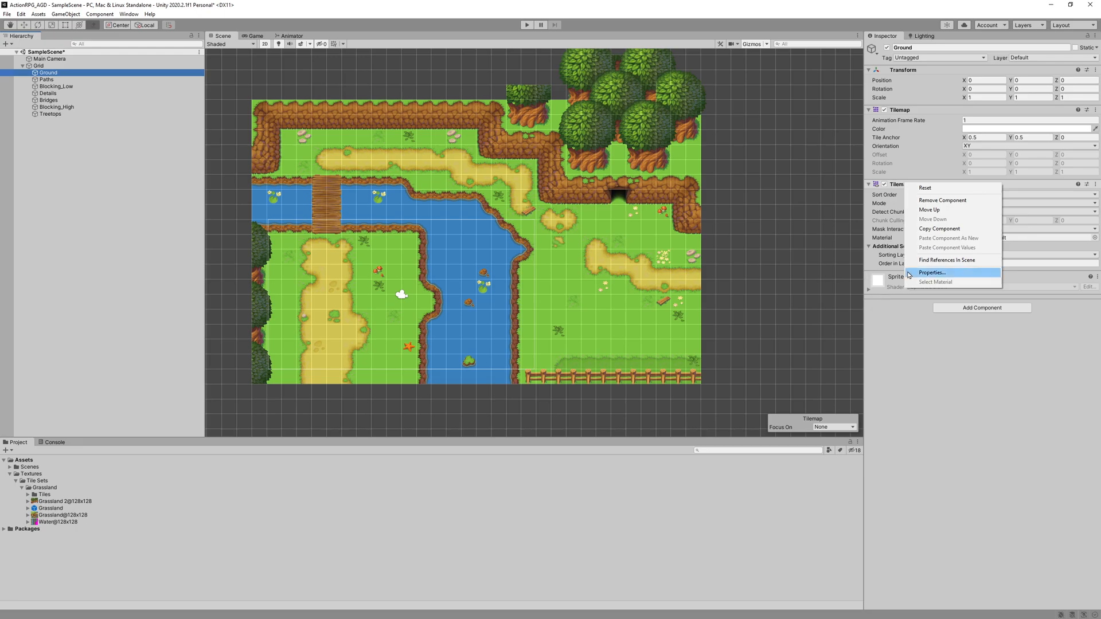
drag(859, 2, 410, 47)
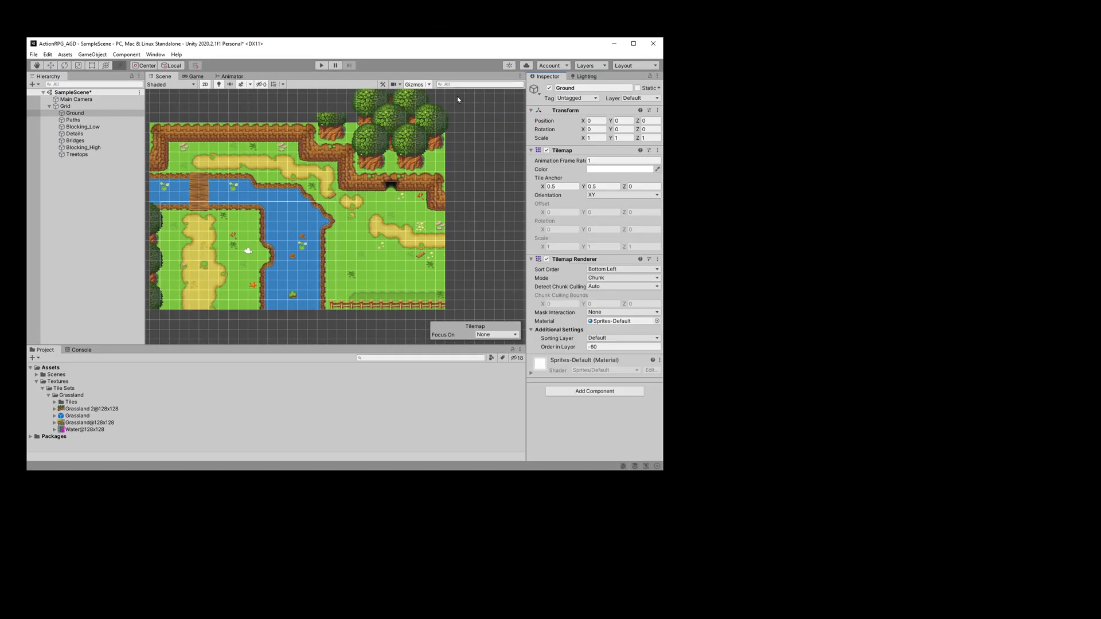
click(658, 150)
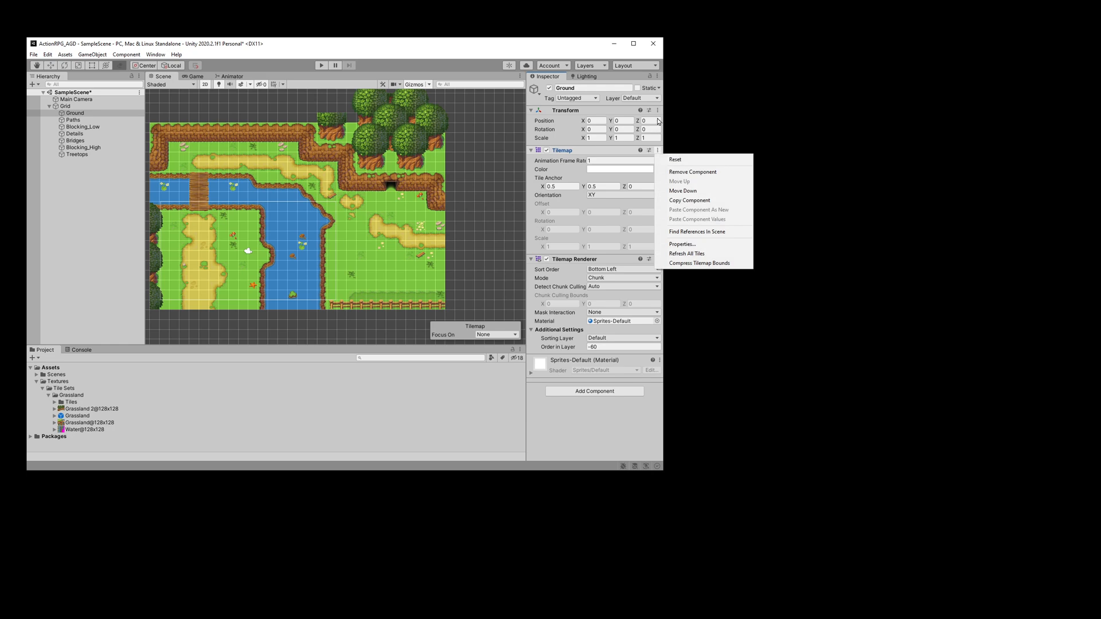
click(634, 43)
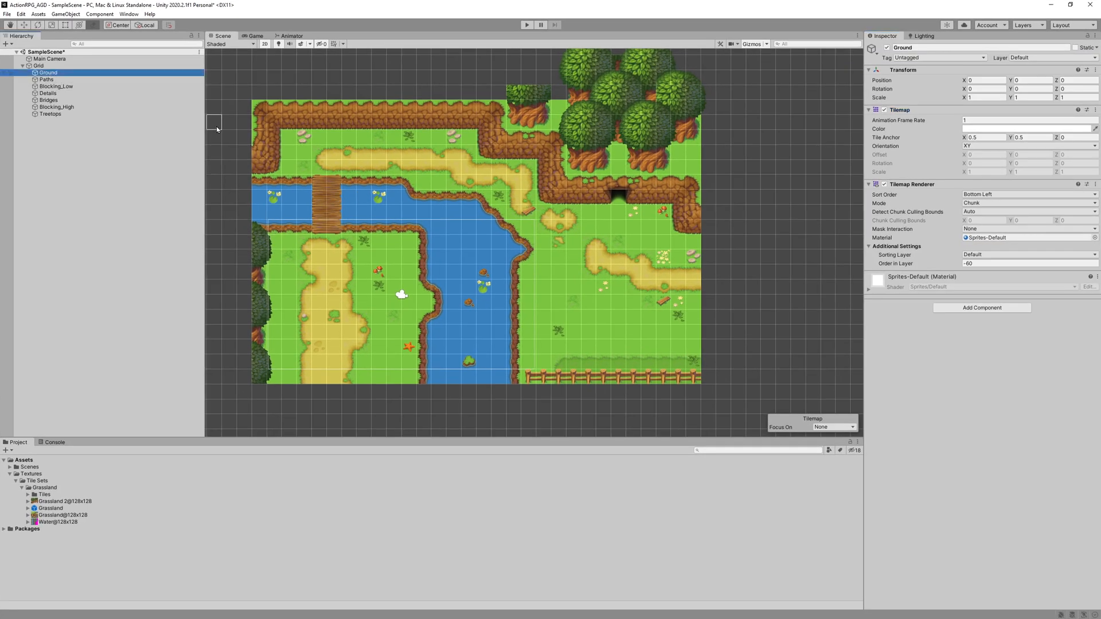
scroll(216, 126, up, 1)
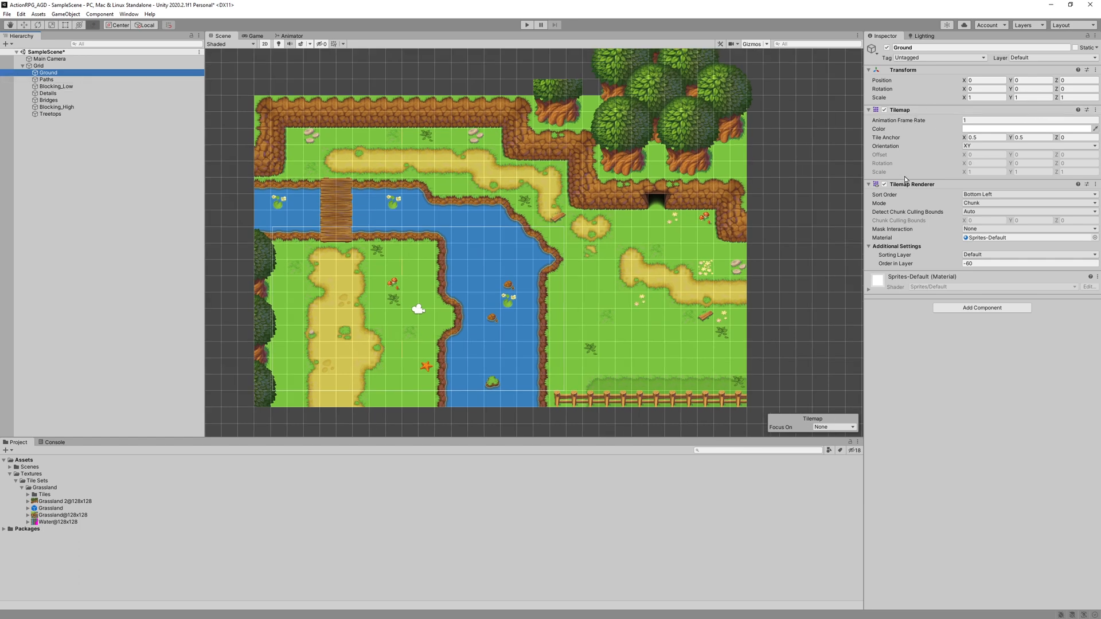
Step: Compress the tilemap bounds of the Ground tilemap
click(1095, 110)
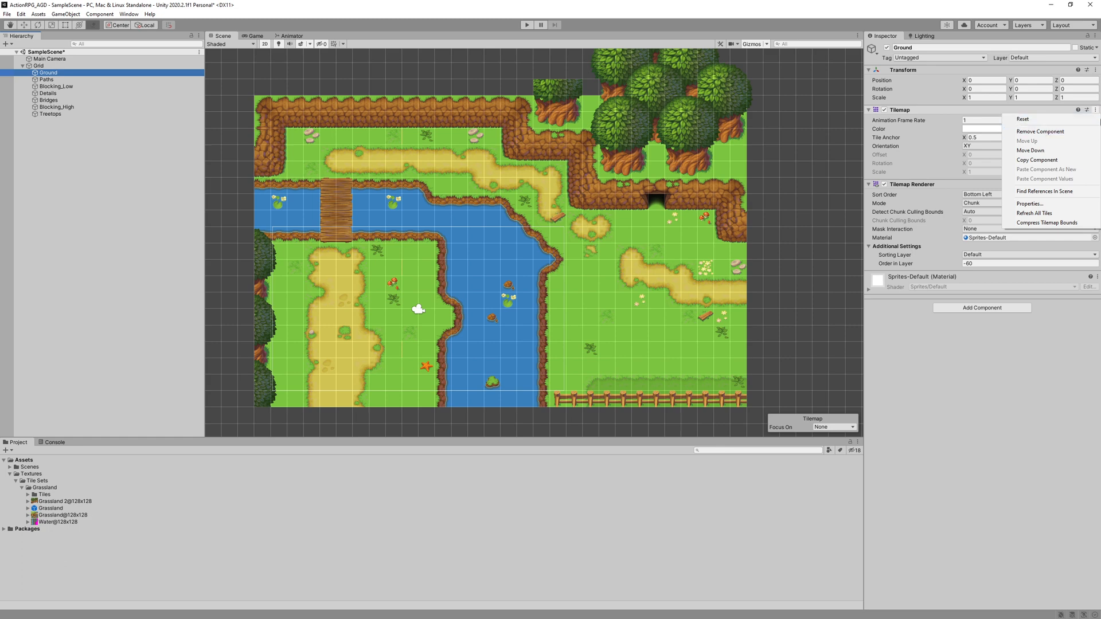
click(1041, 228)
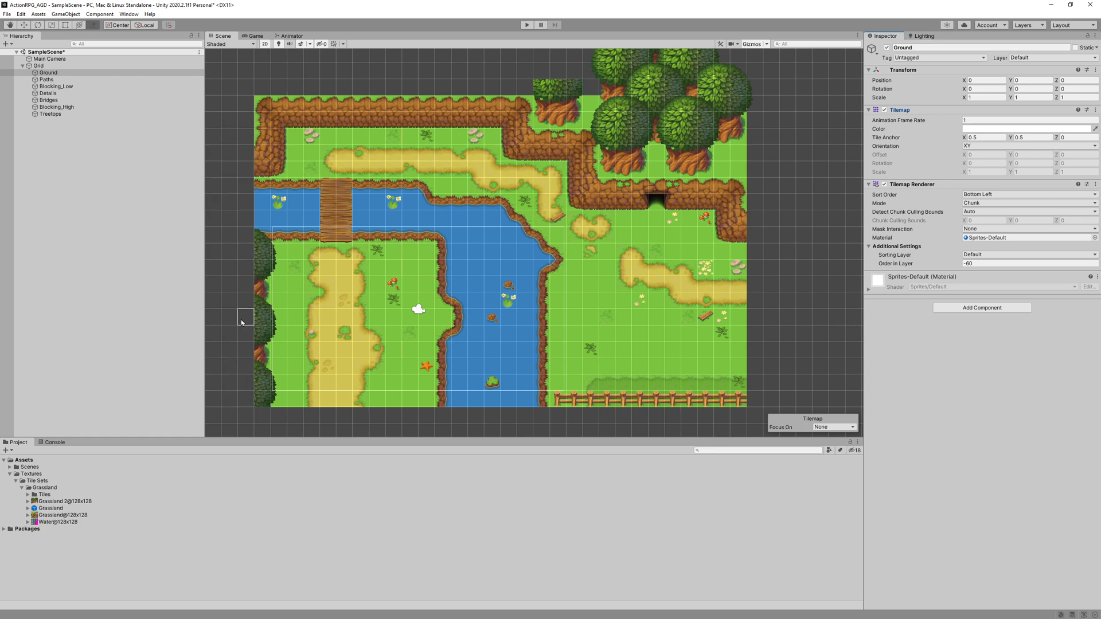
Step: Hide every tilemap except Ground to check its extent on its own
click(4, 79)
click(4, 86)
click(4, 92)
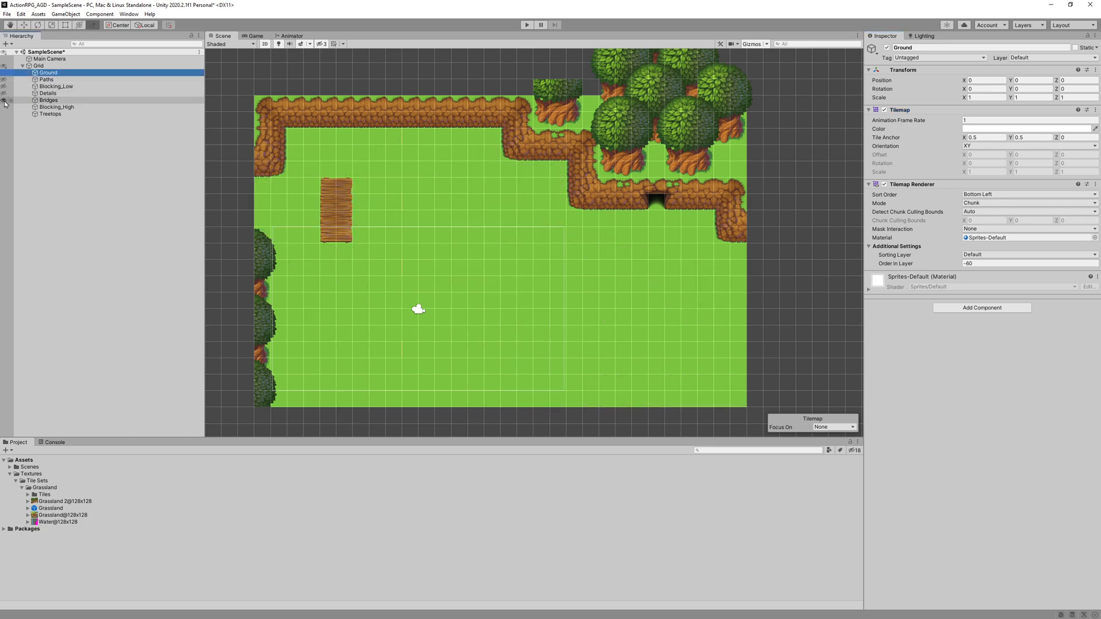
click(4, 100)
click(4, 107)
click(4, 115)
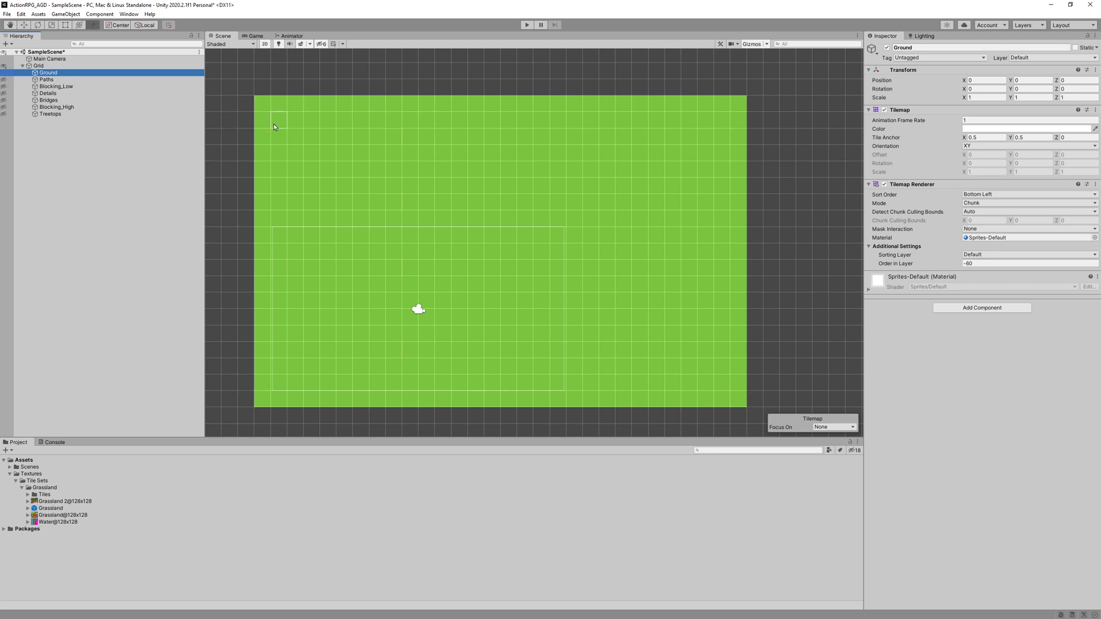
Step: Show the Paths, Blocking_Low, Details, Bridges, Blocking_High and Treetops tilemaps again
click(4, 80)
click(4, 88)
click(3, 93)
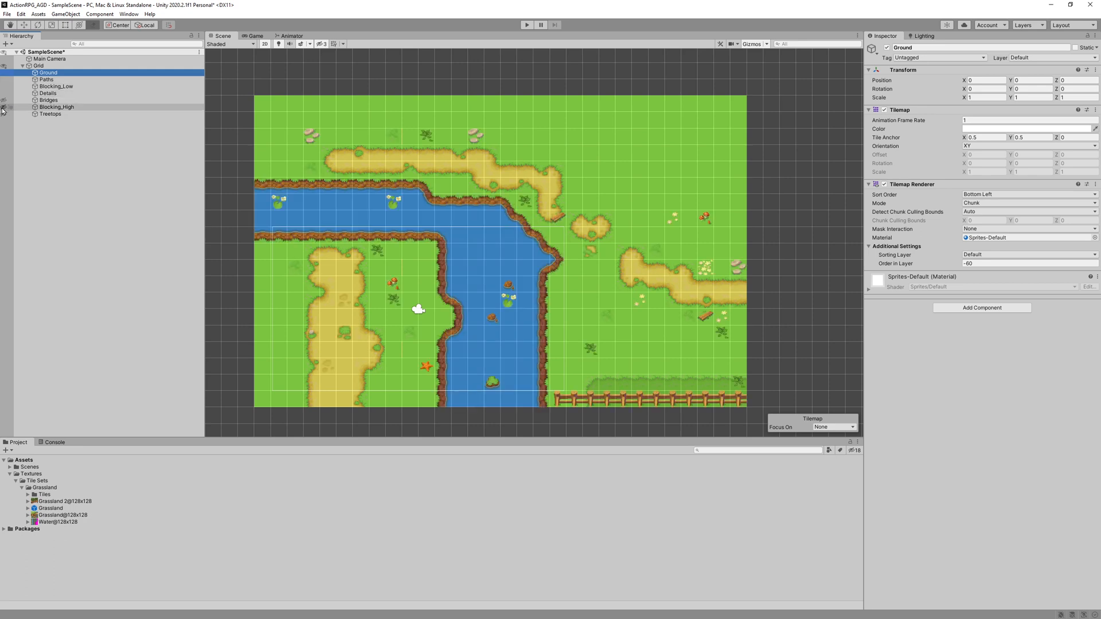
click(4, 99)
click(4, 107)
click(4, 114)
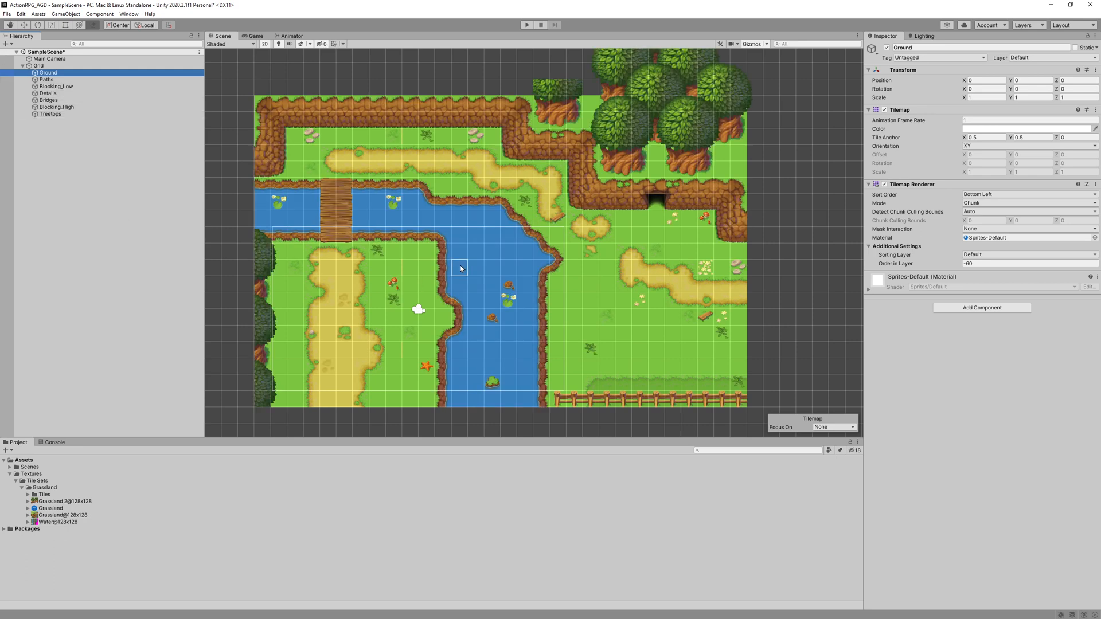
Step: Hide and show the Blocking_High tilemap repeatedly to examine which cliffs and trees belong to it
click(30, 109)
click(4, 108)
click(4, 107)
click(4, 107)
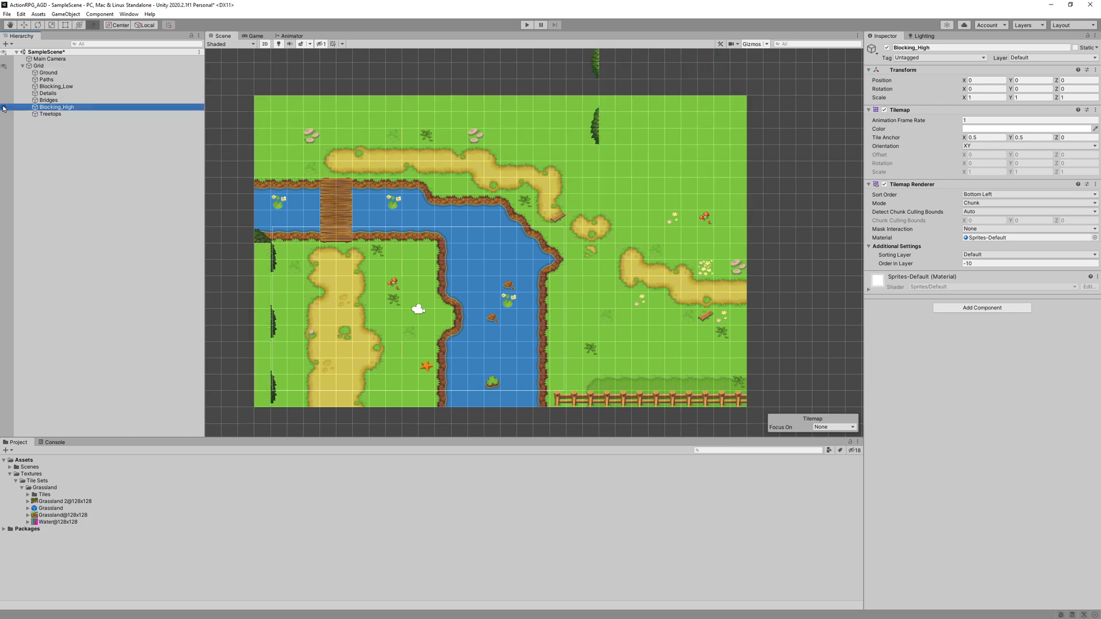
click(4, 107)
click(3, 107)
click(4, 108)
click(3, 107)
click(4, 108)
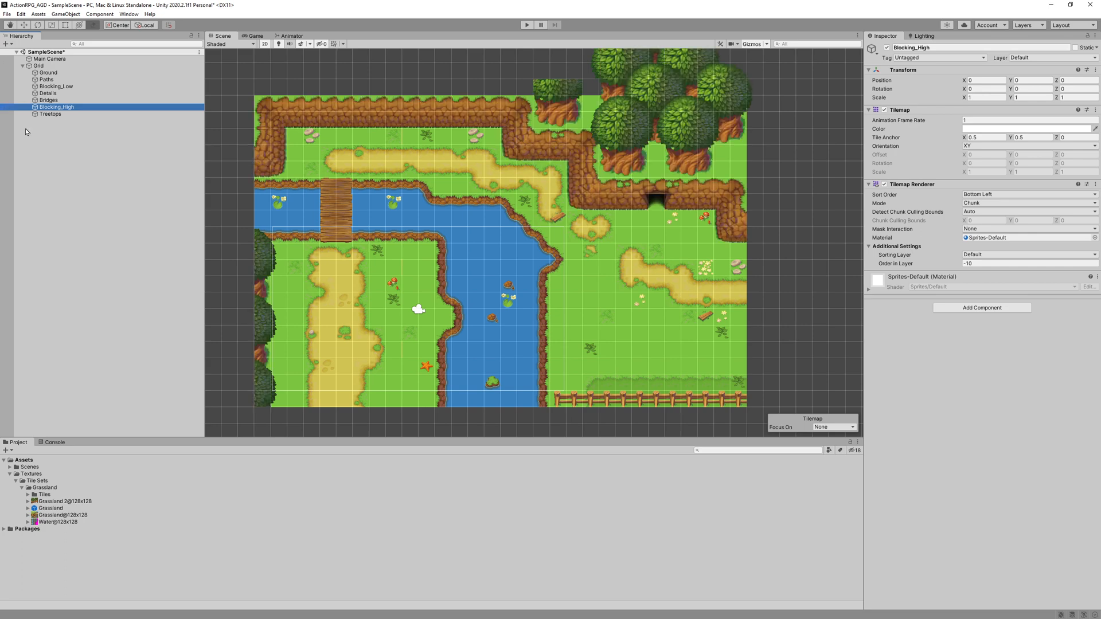
click(4, 107)
click(3, 107)
Step: Erase the cave opening and the cliff tile directly above it from the Blocking_High tilemap
scroll(544, 218, up, 5)
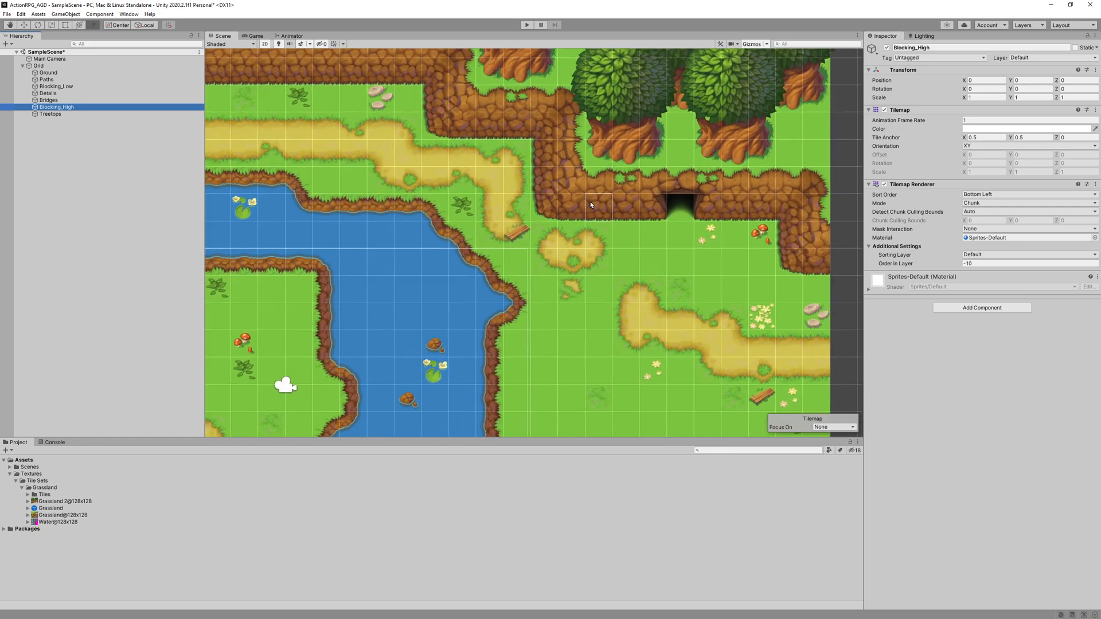
middle_drag(745, 210, 584, 223)
scroll(538, 232, up, 1)
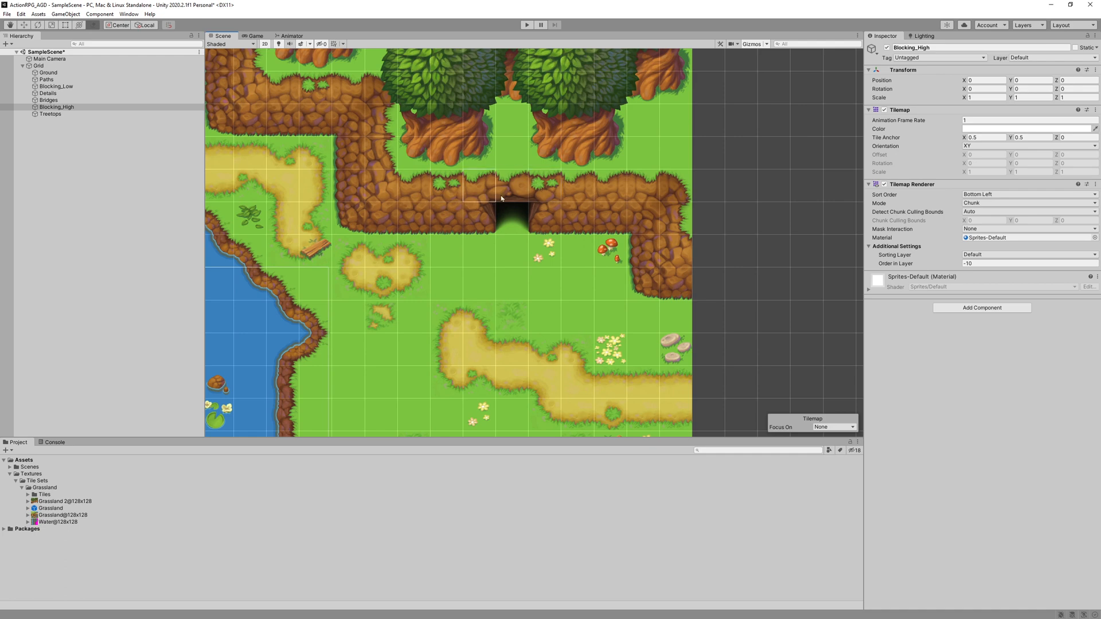
click(3, 107)
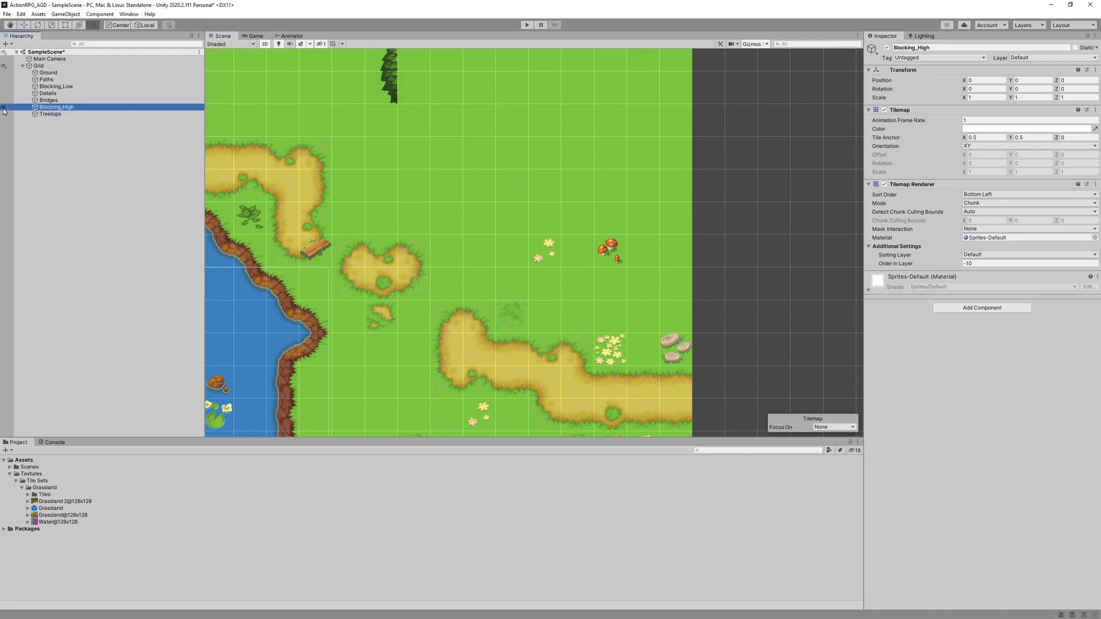
click(3, 107)
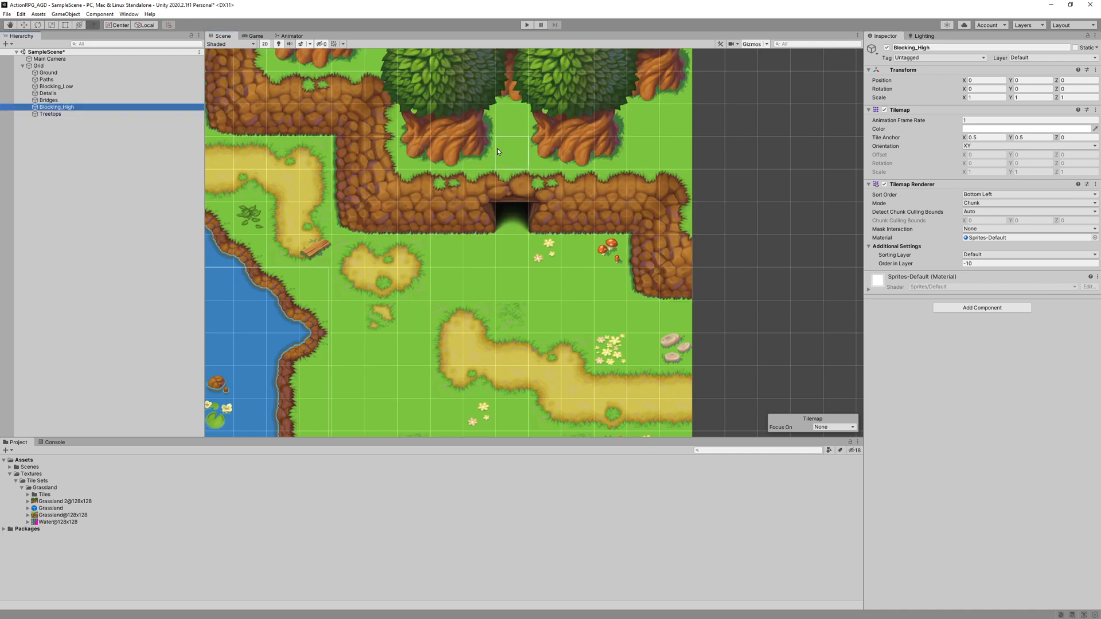
click(58, 108)
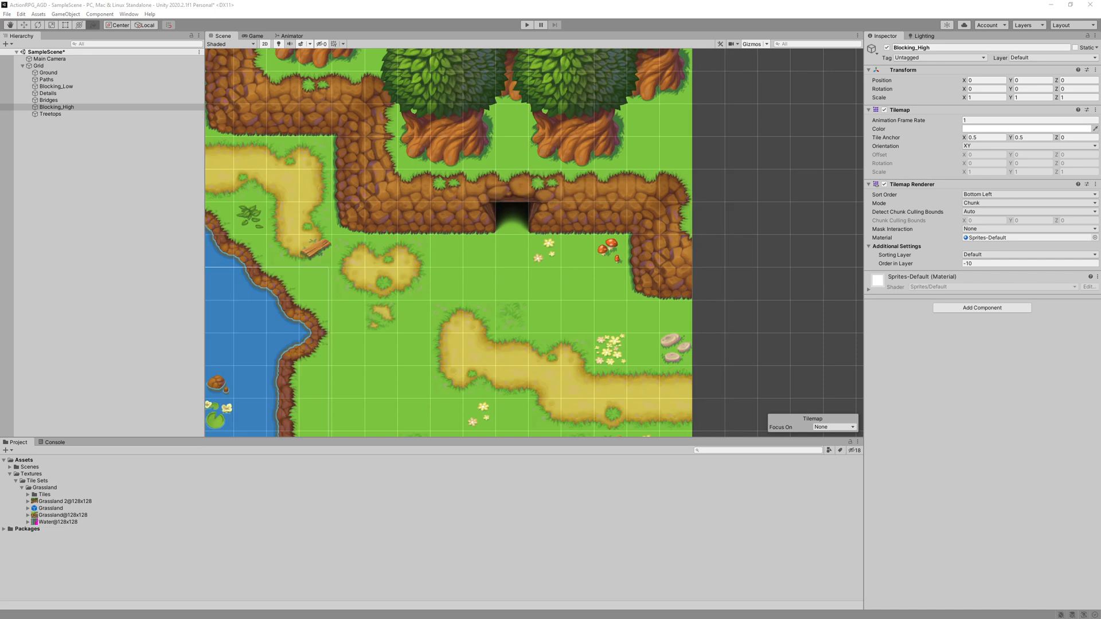
drag(511, 194, 514, 204)
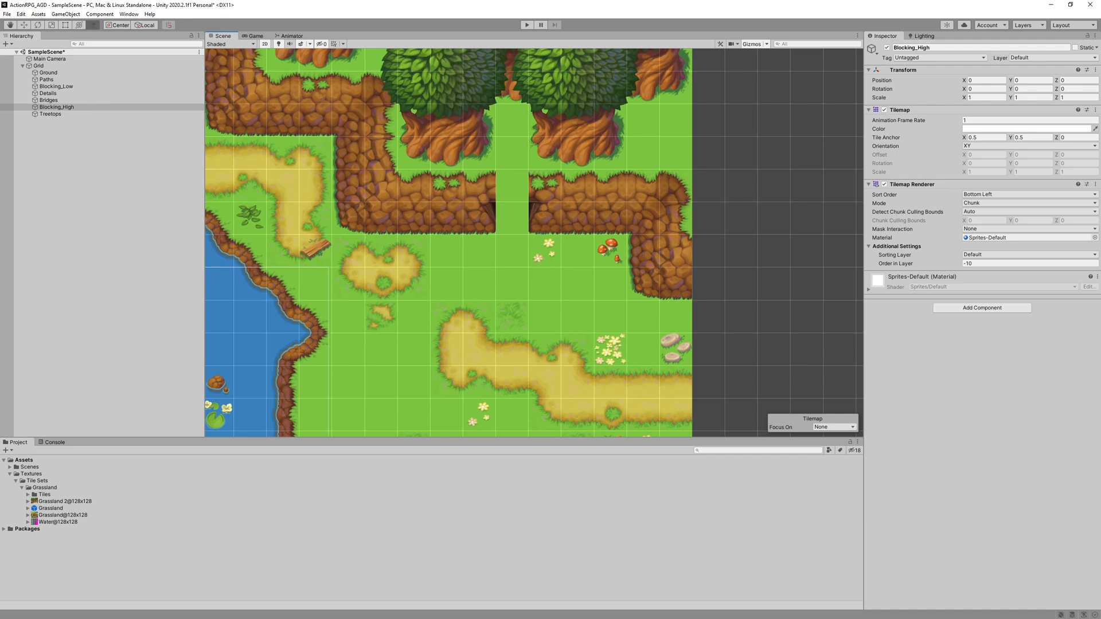
Step: Try painting the cave opening tile on the Treetops tilemap and undo it
click(50, 114)
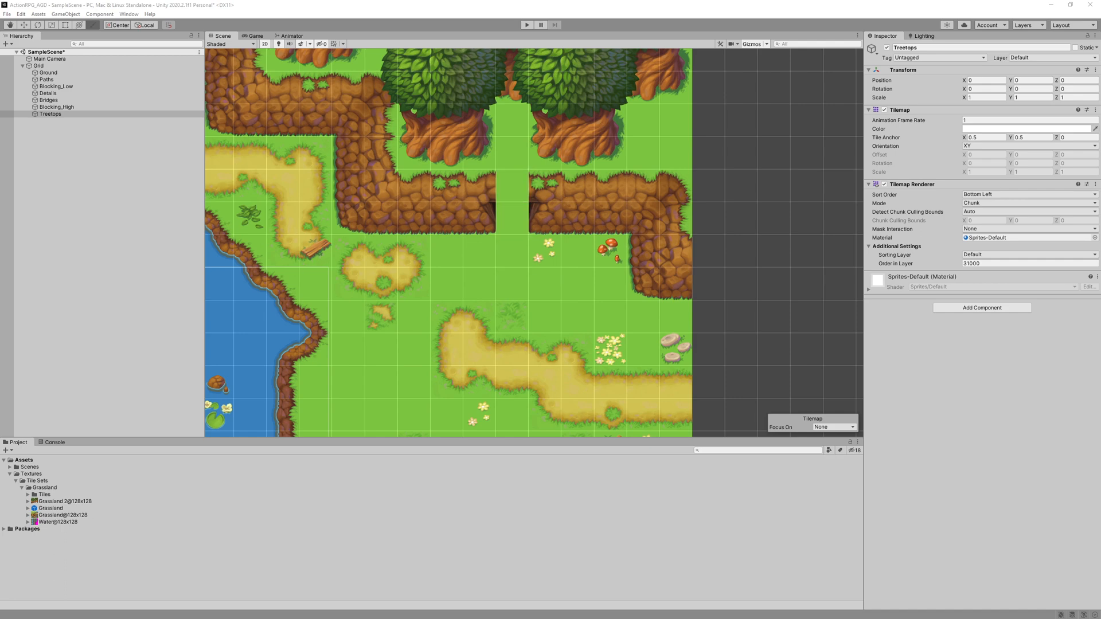
click(502, 225)
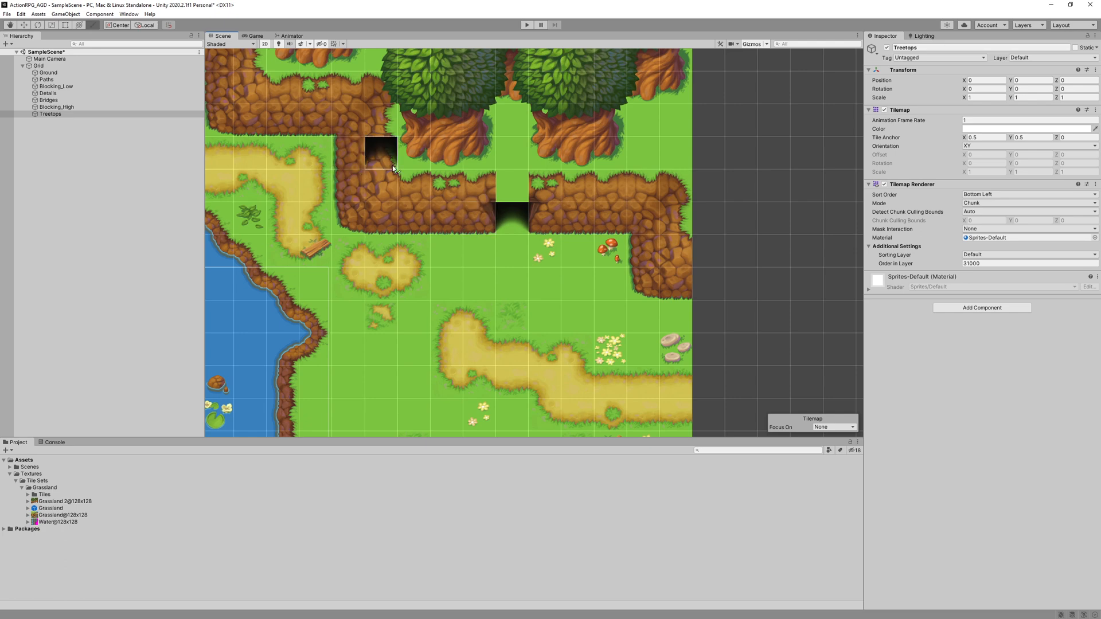
key(ctrl+z)
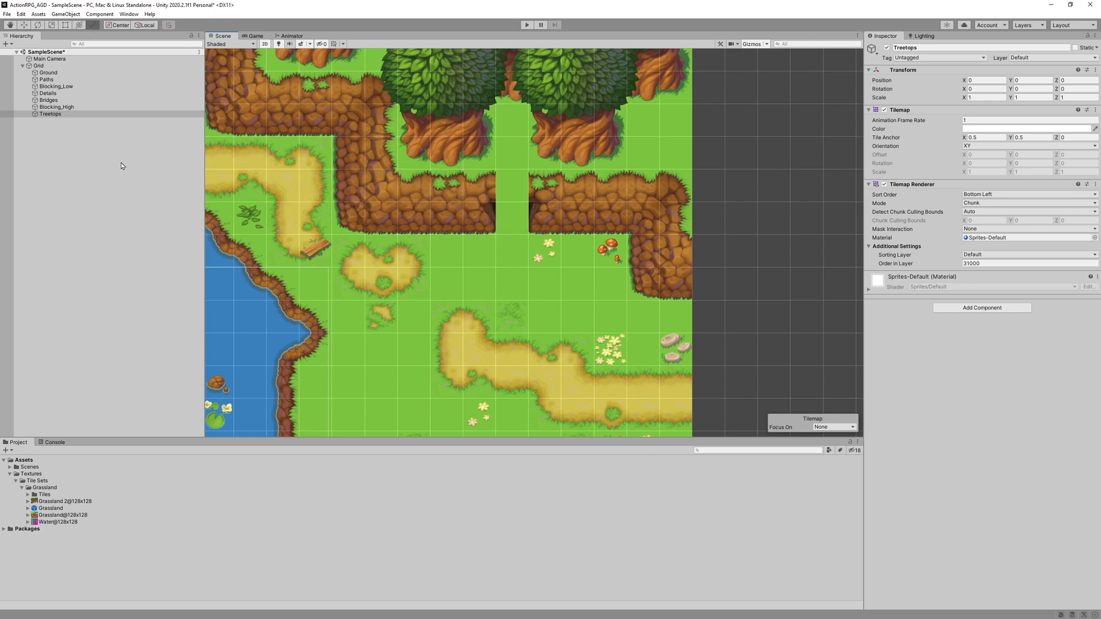
Step: Paint the cave opening tile on the Details tilemap in the gap in the cliff
click(60, 95)
click(516, 227)
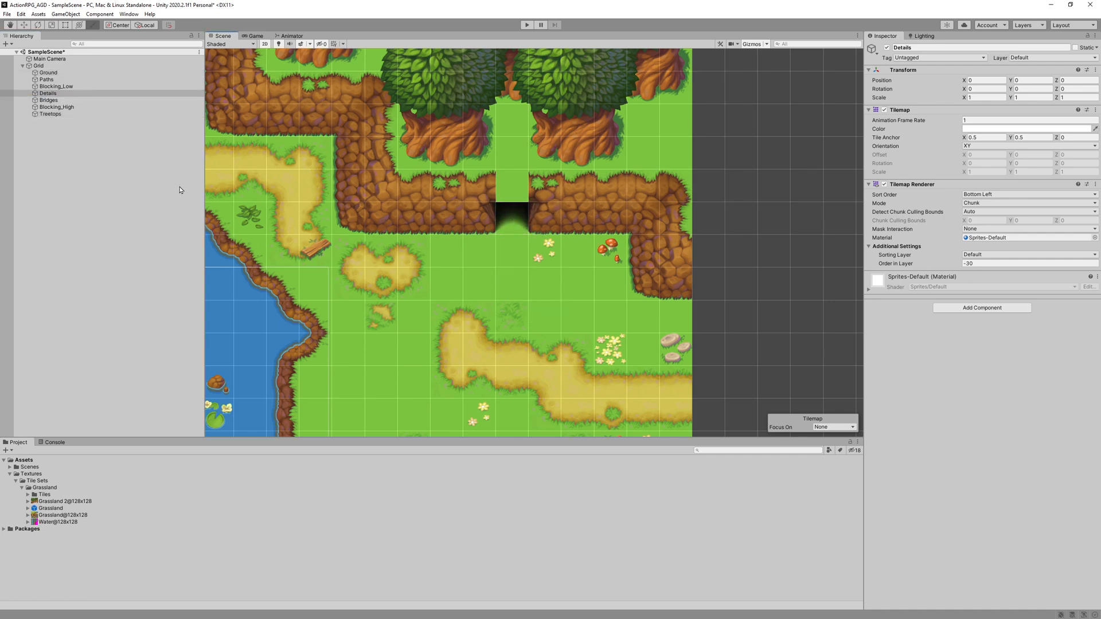
Step: Paint the cliff tile above the cave opening on the Treetops tilemap, using the Grassland tile palette
click(59, 116)
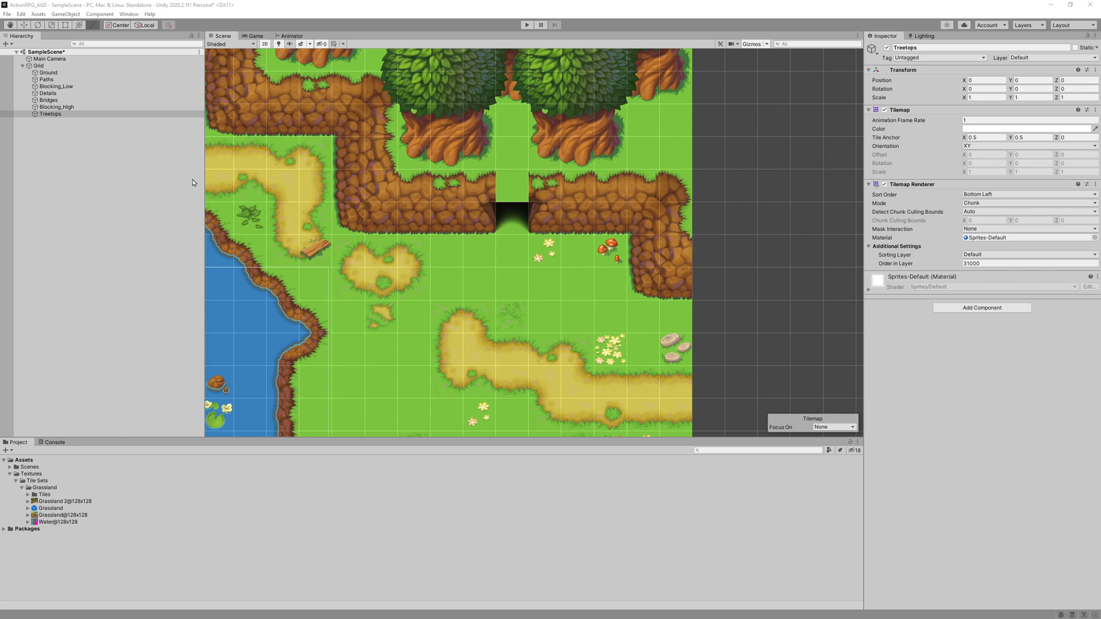
click(58, 116)
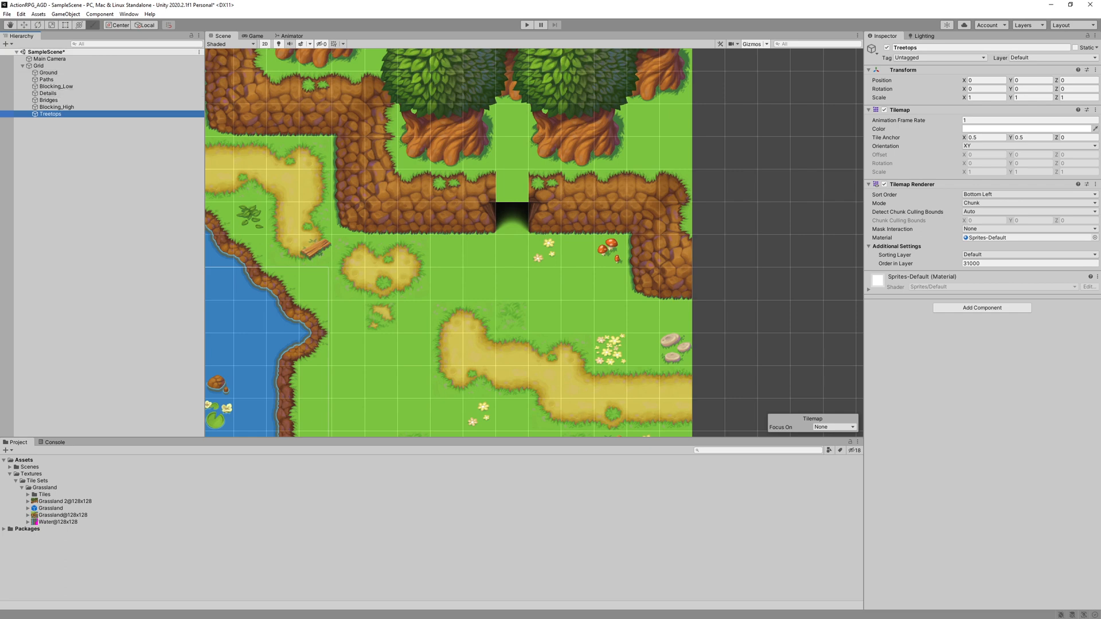
drag(0, 275, 597, 225)
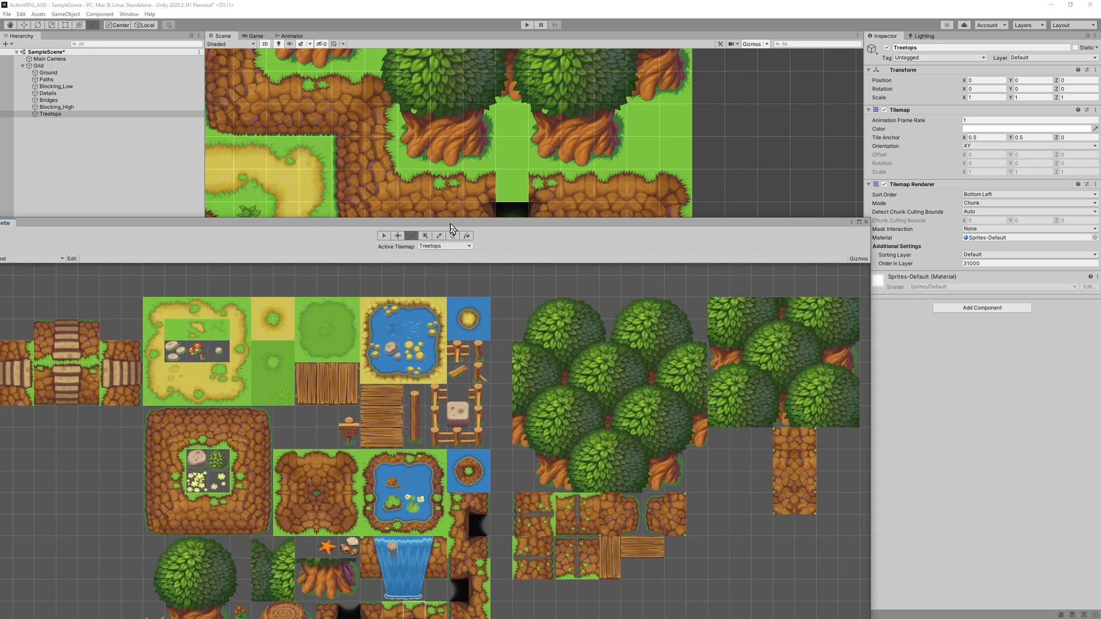
drag(447, 223, 772, 357)
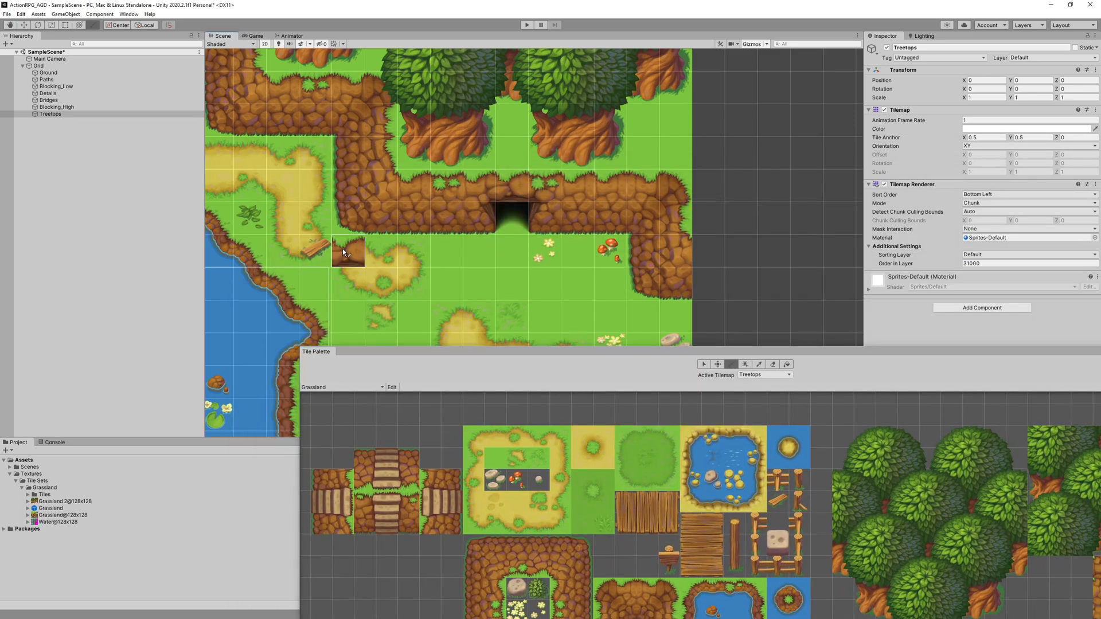
click(505, 188)
Step: Make Blocking_High the active tilemap, switch from the brush to the selection tool, and put the Tile Palette away
click(68, 107)
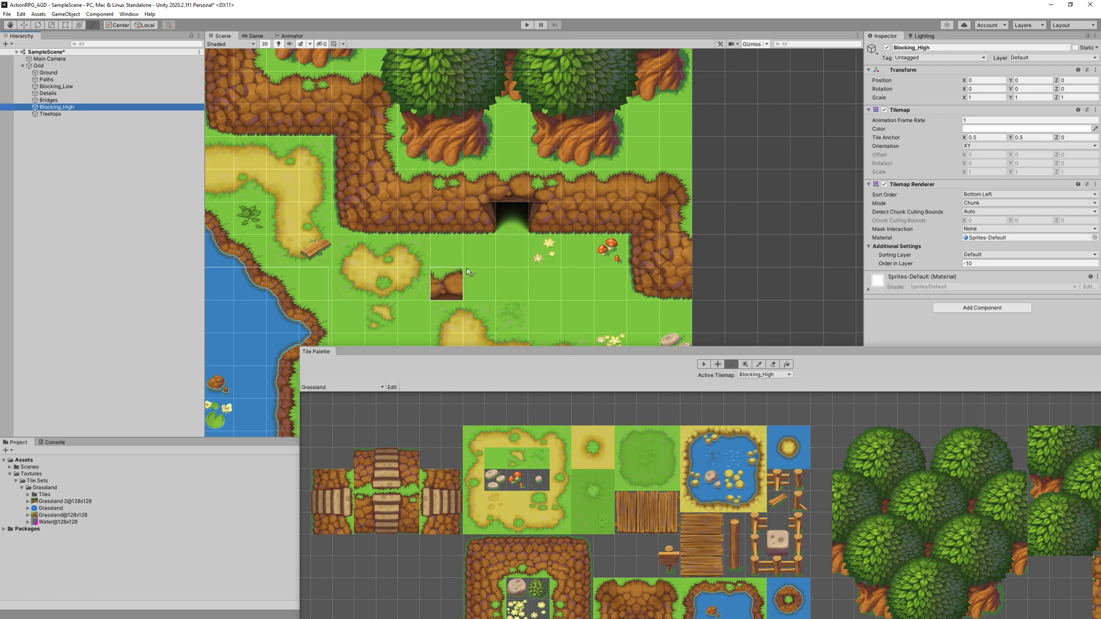
click(508, 215)
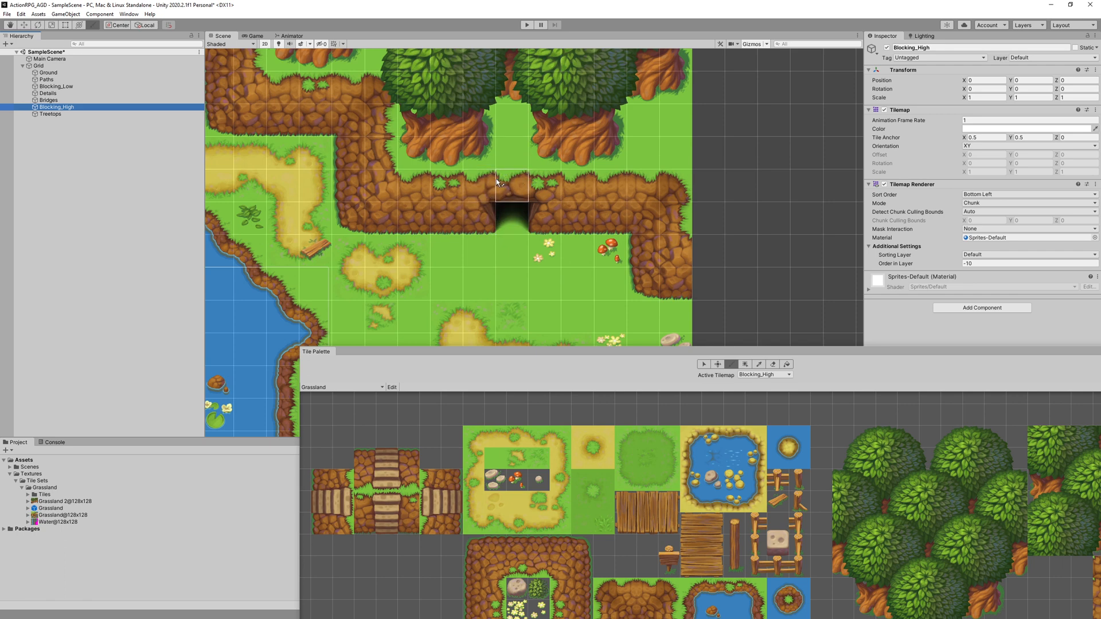
click(703, 364)
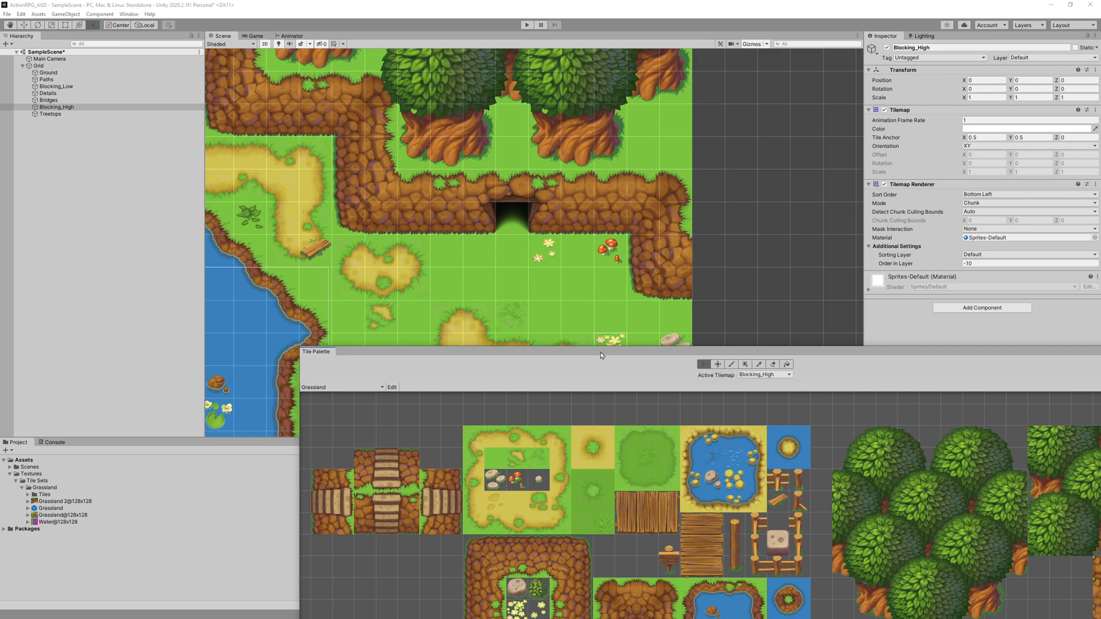
drag(600, 352, 0, 172)
Step: Add a Tilemap Collider 2D component to the Blocking_Low tilemap
middle_drag(333, 197, 475, 162)
scroll(382, 179, down, 8)
scroll(334, 195, down, 1)
middle_drag(315, 223, 547, 196)
middle_drag(421, 197, 433, 199)
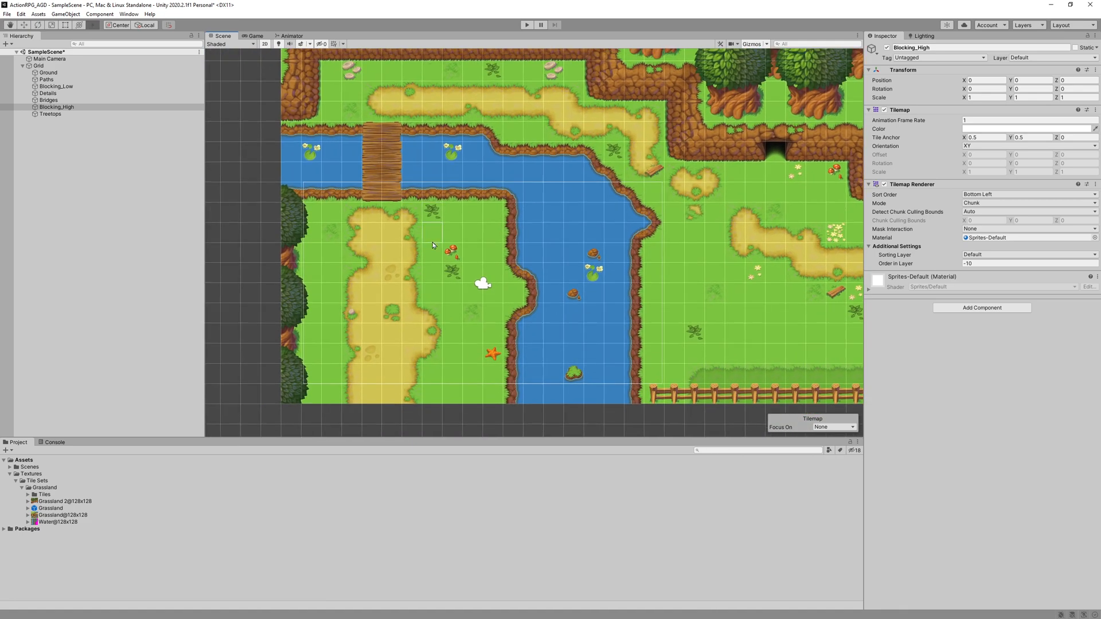
mouse_move(466, 150)
middle_down()
mouse_move(497, 163)
mouse_move(464, 157)
middle_up()
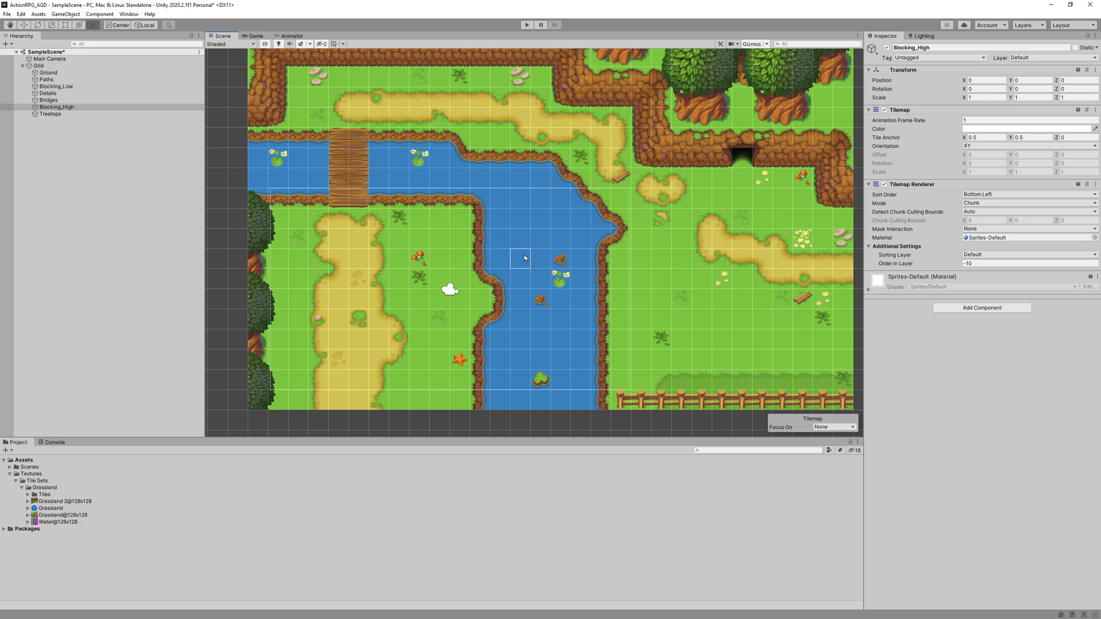
click(52, 88)
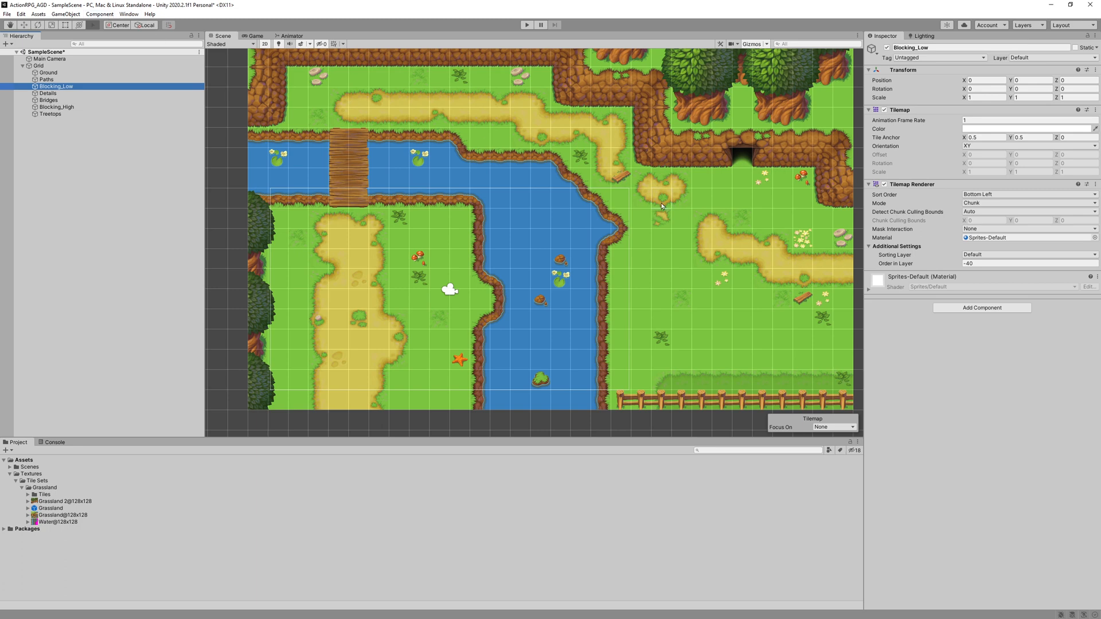
click(101, 14)
mouse_move(121, 65)
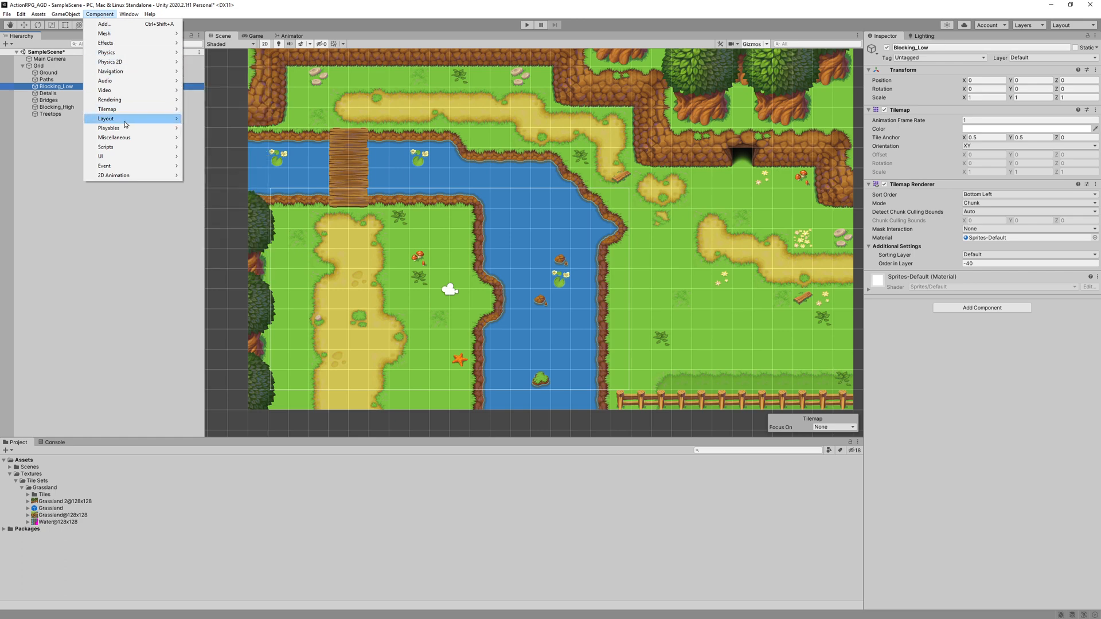
mouse_move(127, 110)
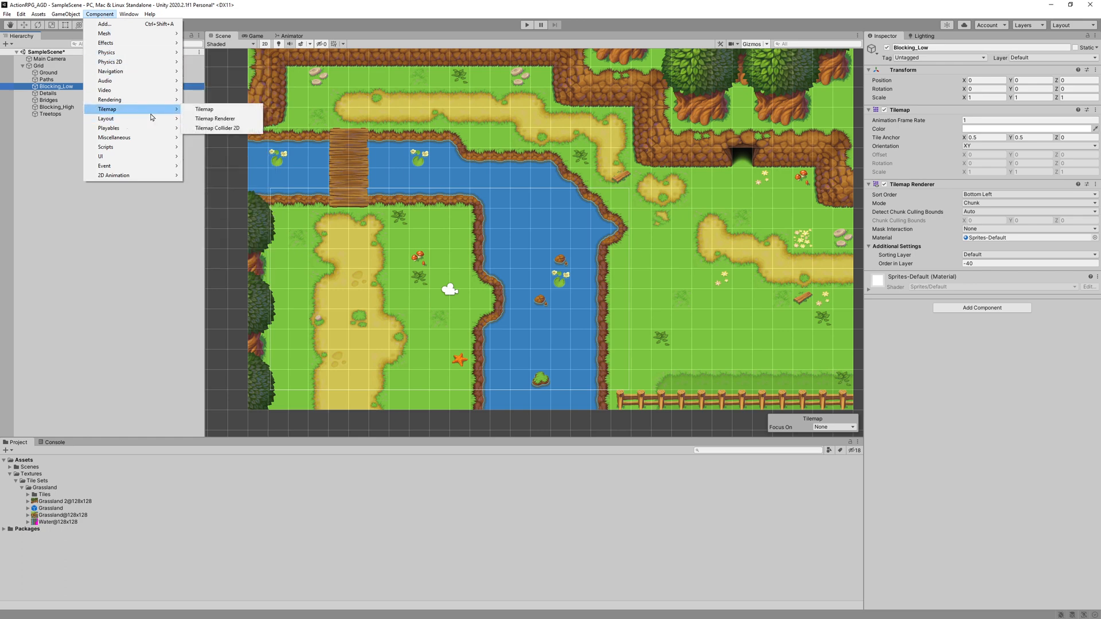
click(233, 129)
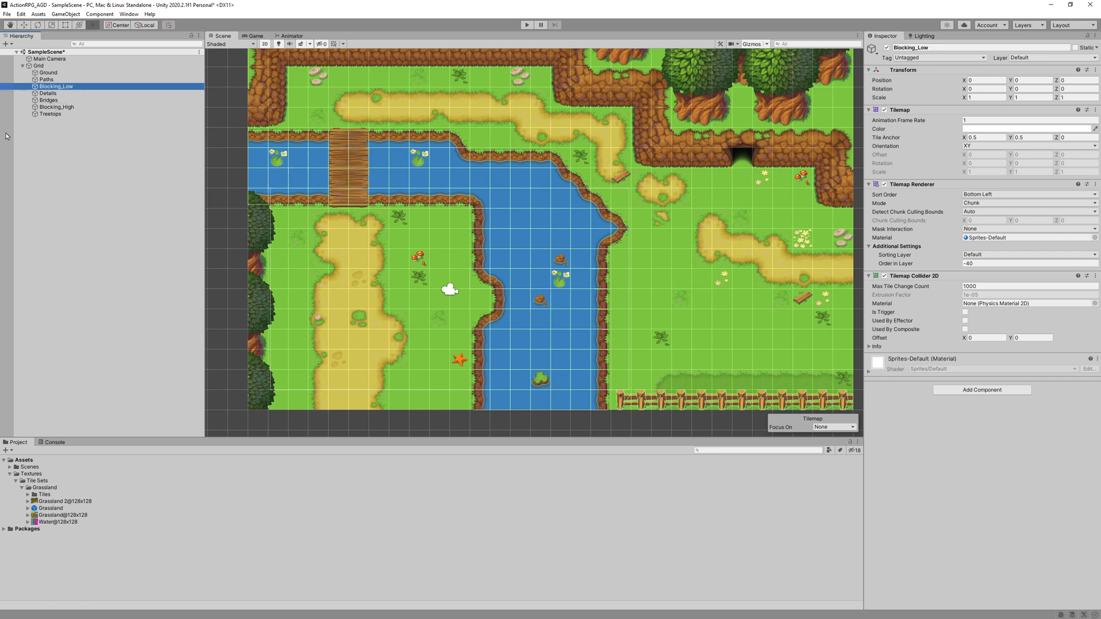
Step: Hide every tilemap except Blocking_Low to isolate the water and fence tiles
click(4, 93)
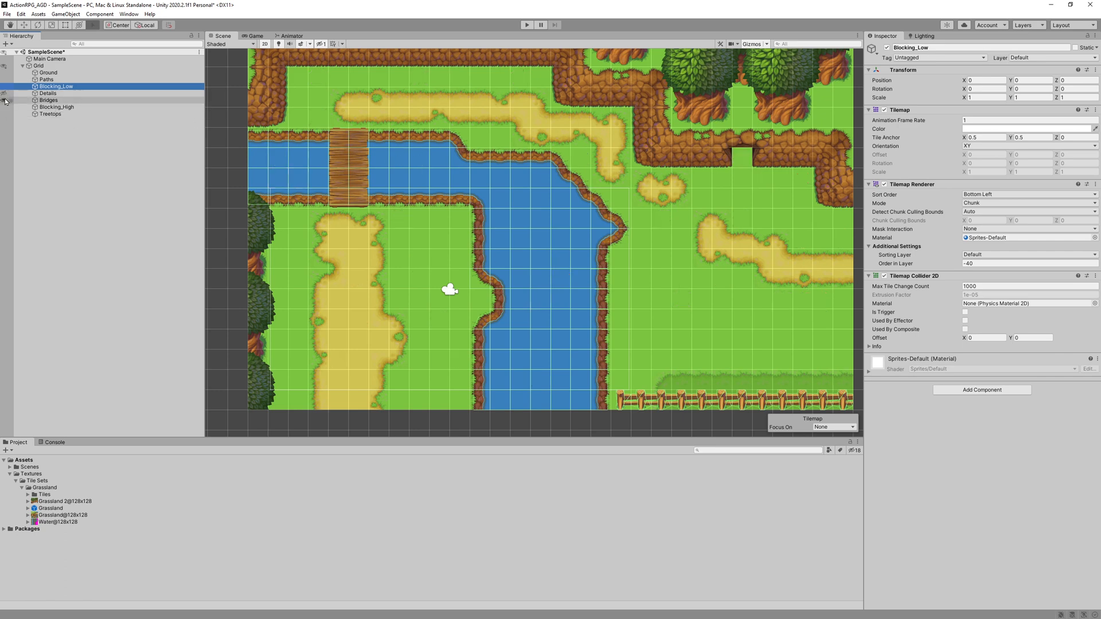
drag(4, 101, 4, 114)
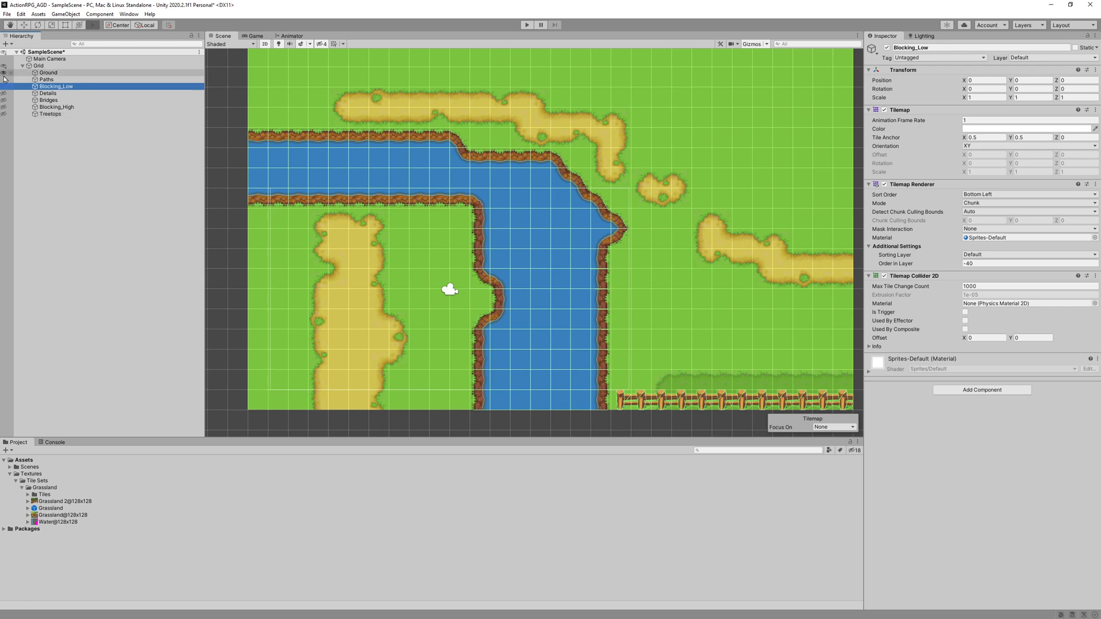
click(4, 73)
click(4, 80)
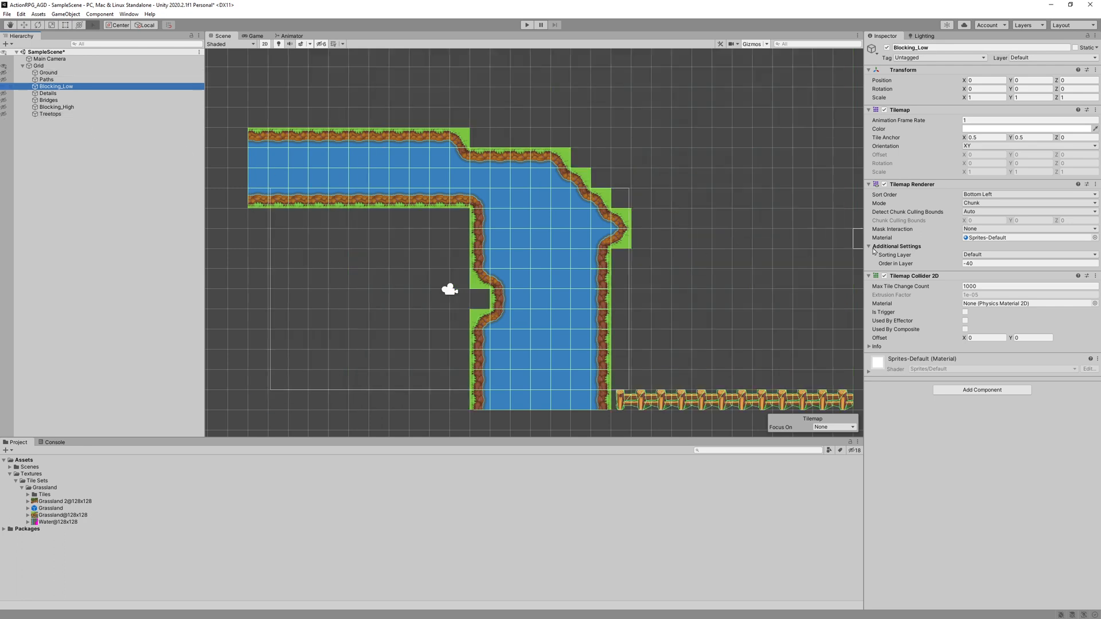
Step: Switch the Tilemap Collider 2D off and on again and examine the collider outlines along the riverbank
click(884, 276)
click(884, 275)
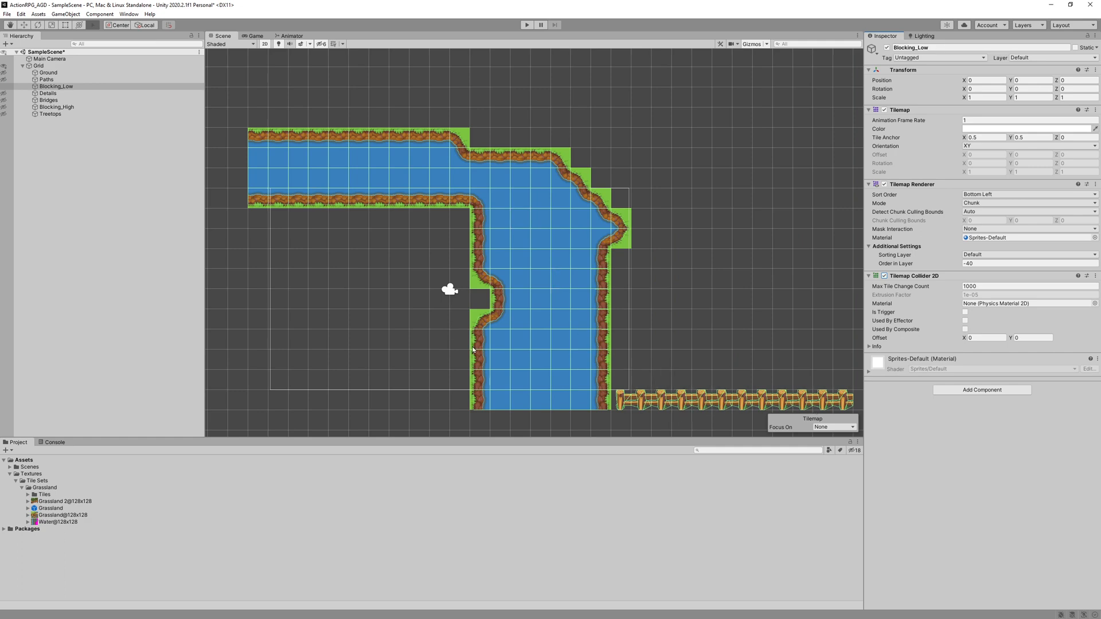
scroll(496, 358, up, 10)
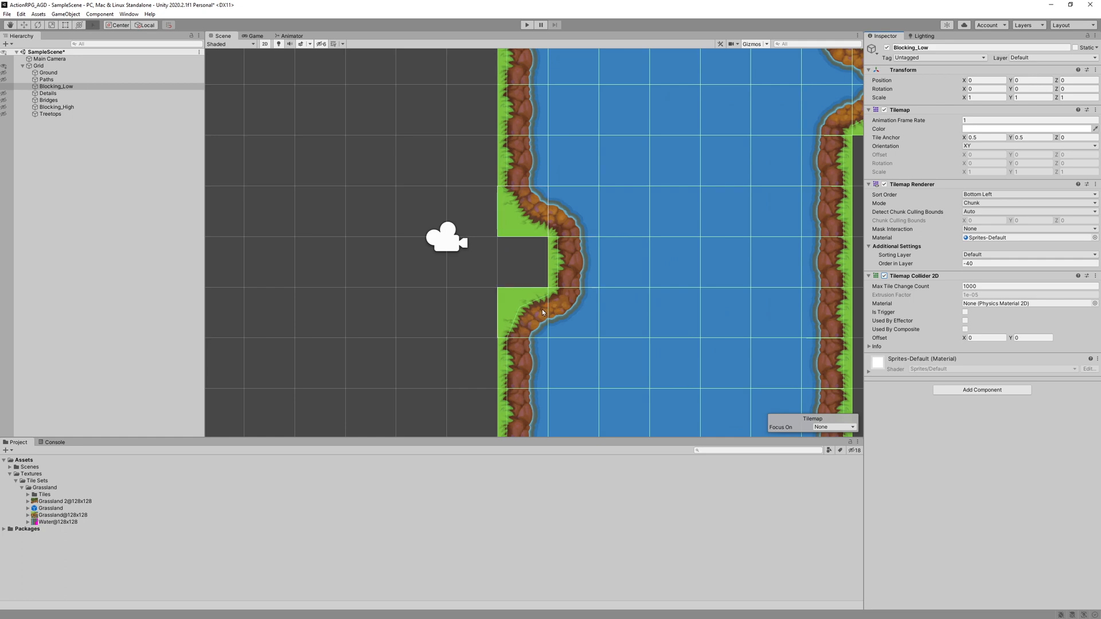
scroll(499, 206, down, 5)
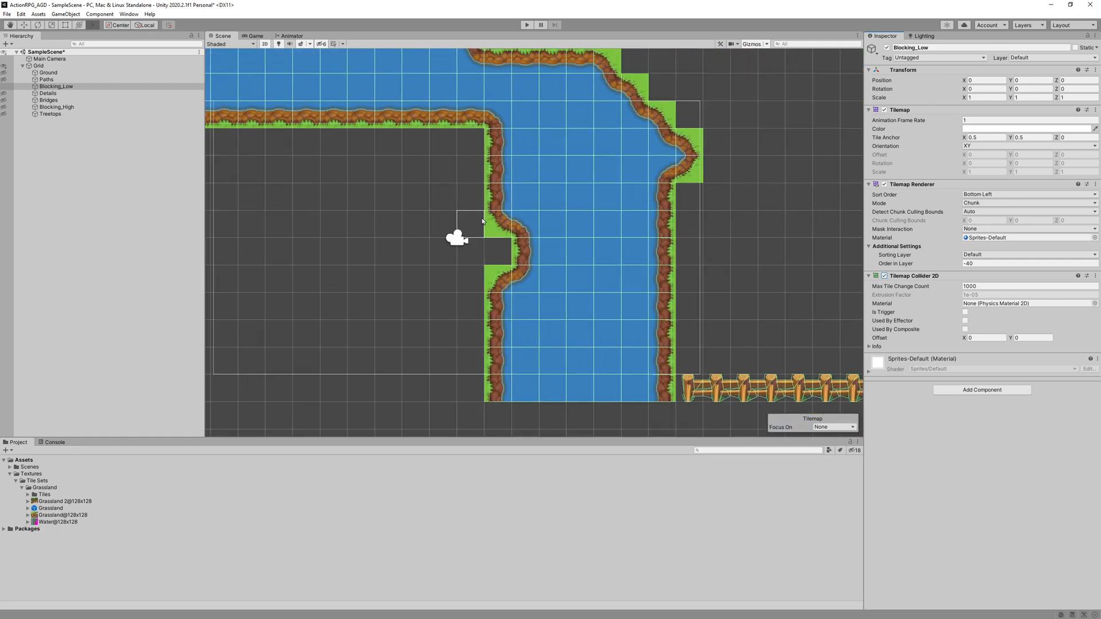
scroll(450, 226, down, 2)
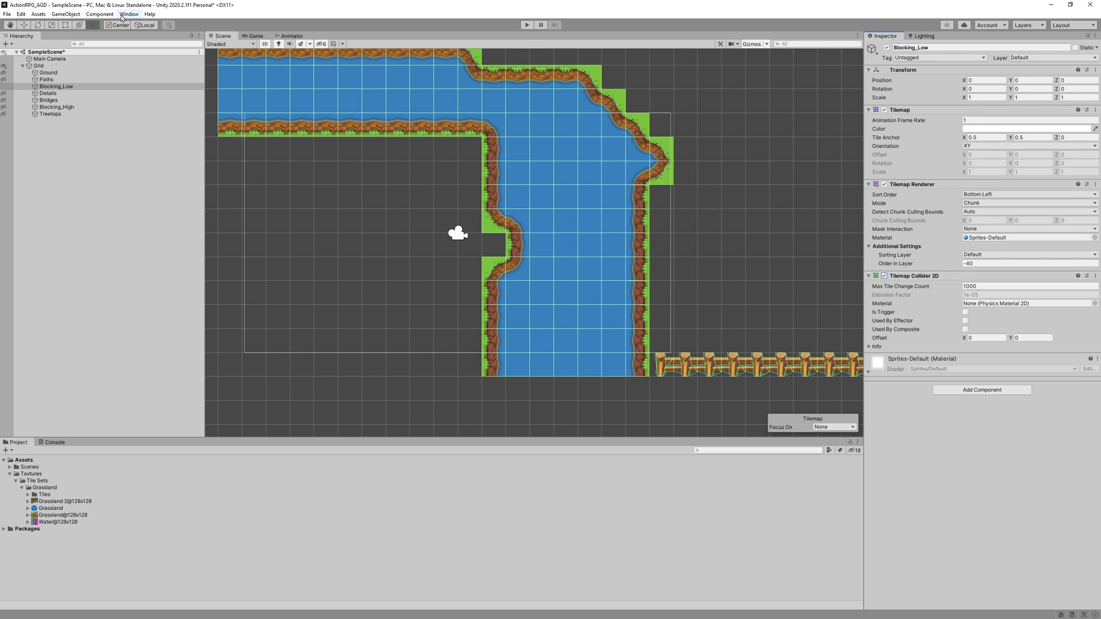
Step: Add a Composite Collider 2D component to the Blocking_Low tilemap
click(57, 87)
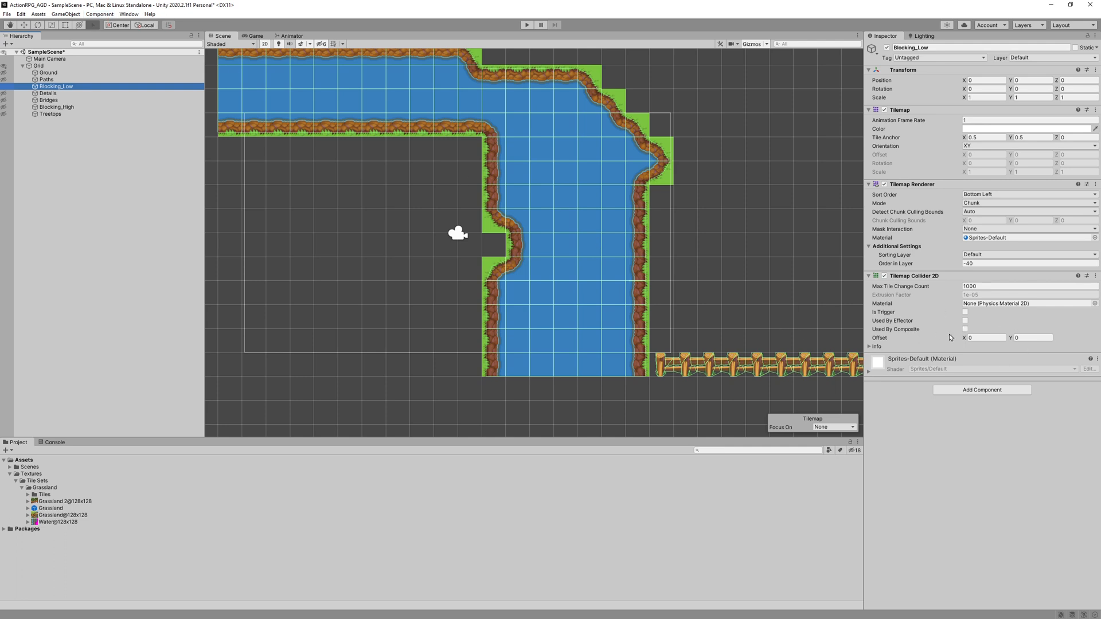
click(92, 15)
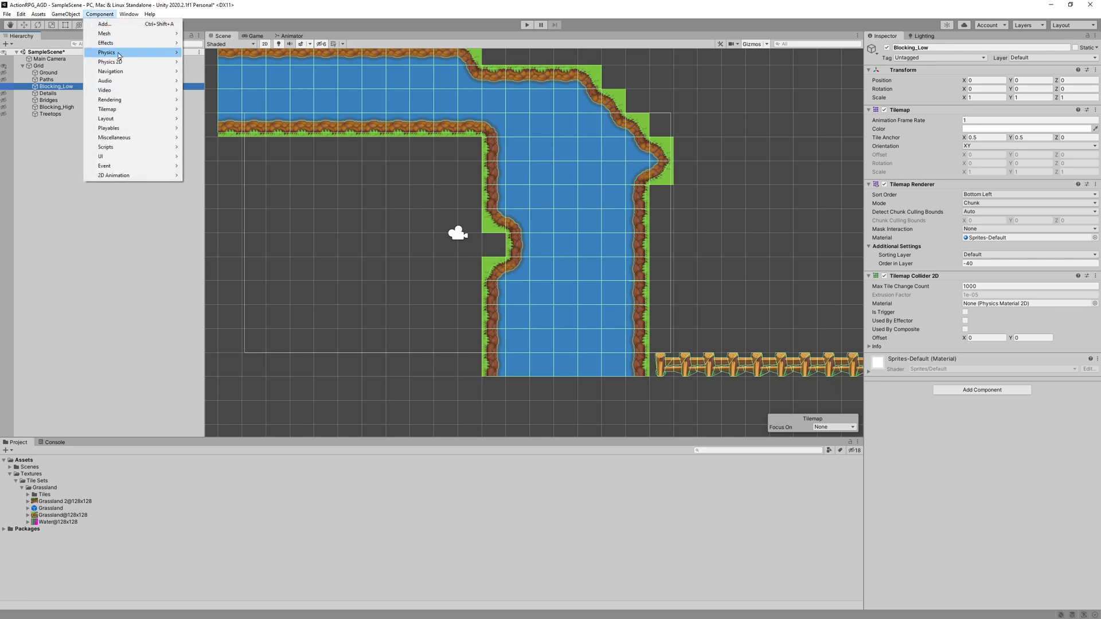
mouse_move(129, 63)
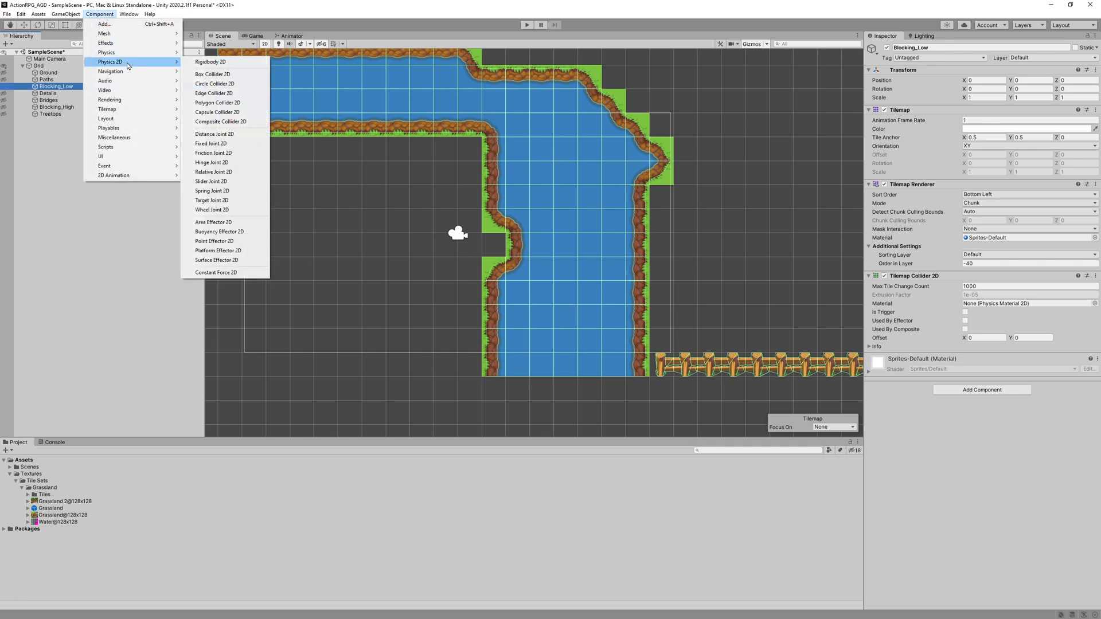
click(225, 121)
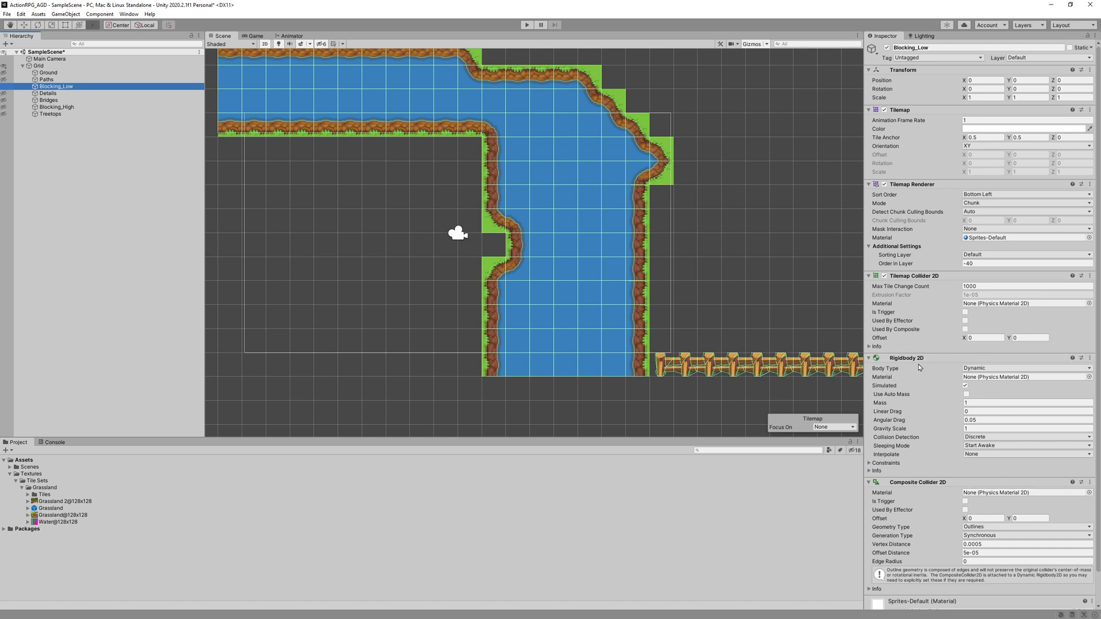
Step: Set the Rigidbody 2D body type to Static and enable Used By Composite on the Tilemap Collider 2D
click(977, 368)
click(984, 398)
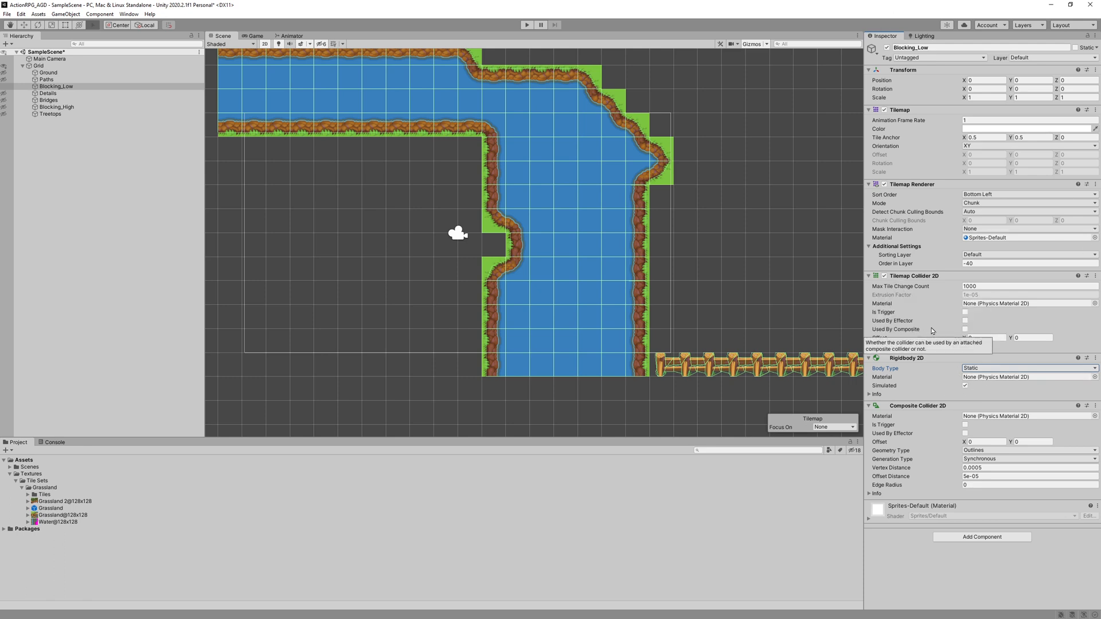
click(964, 329)
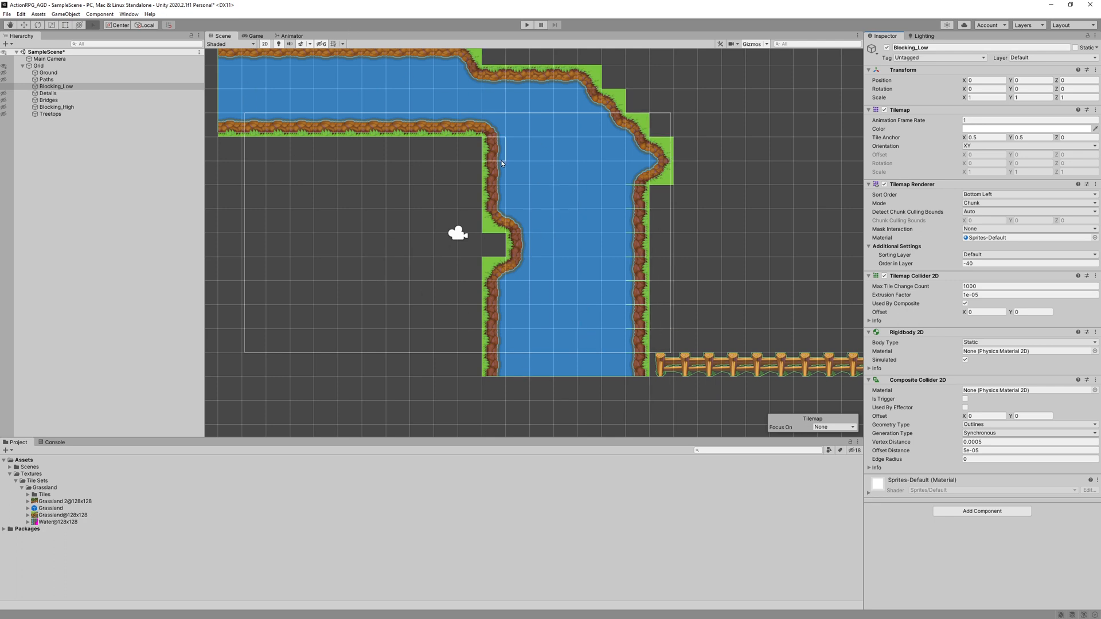
Step: Examine the composite collider outline along the riverbank notch, switching the Tilemap Renderer off and on again to compare it with the artwork
scroll(488, 227, up, 5)
scroll(442, 287, up, 3)
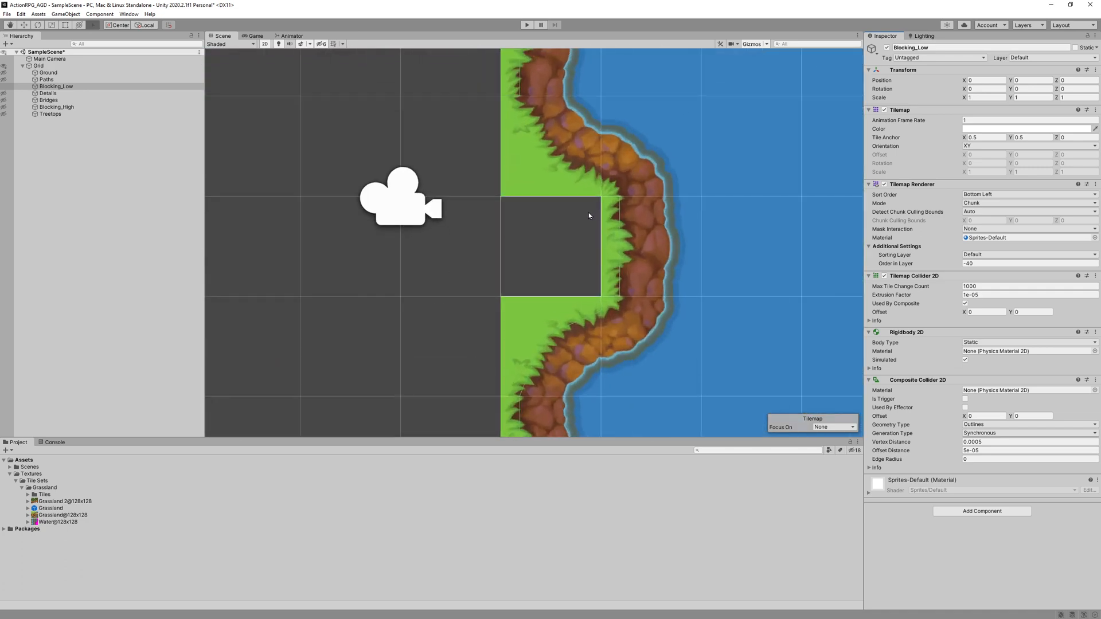
middle_drag(540, 268, 472, 319)
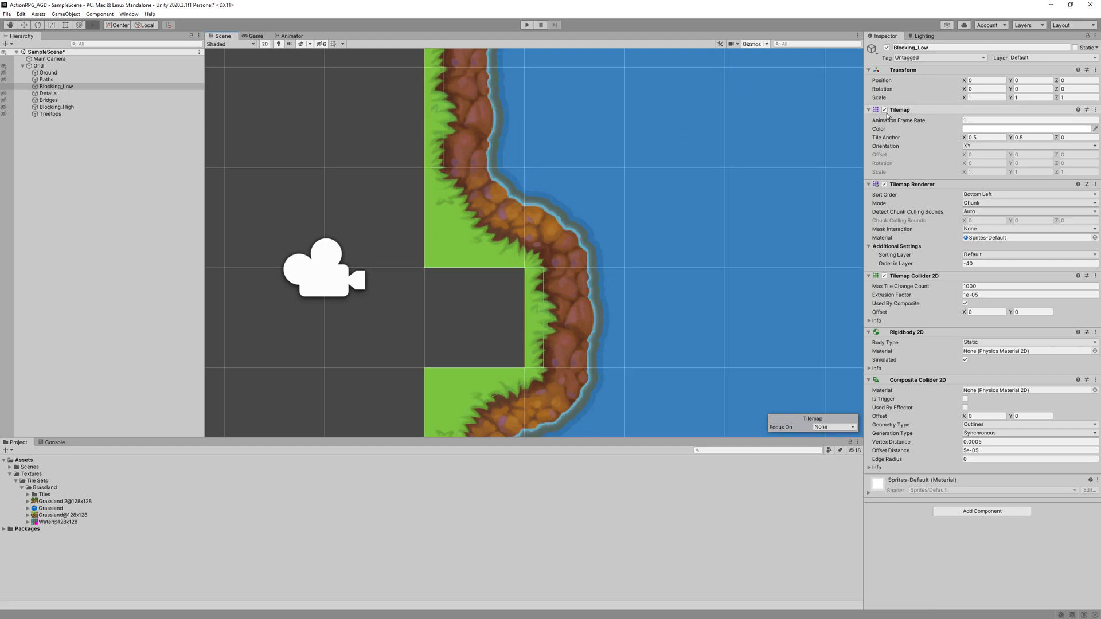
click(884, 184)
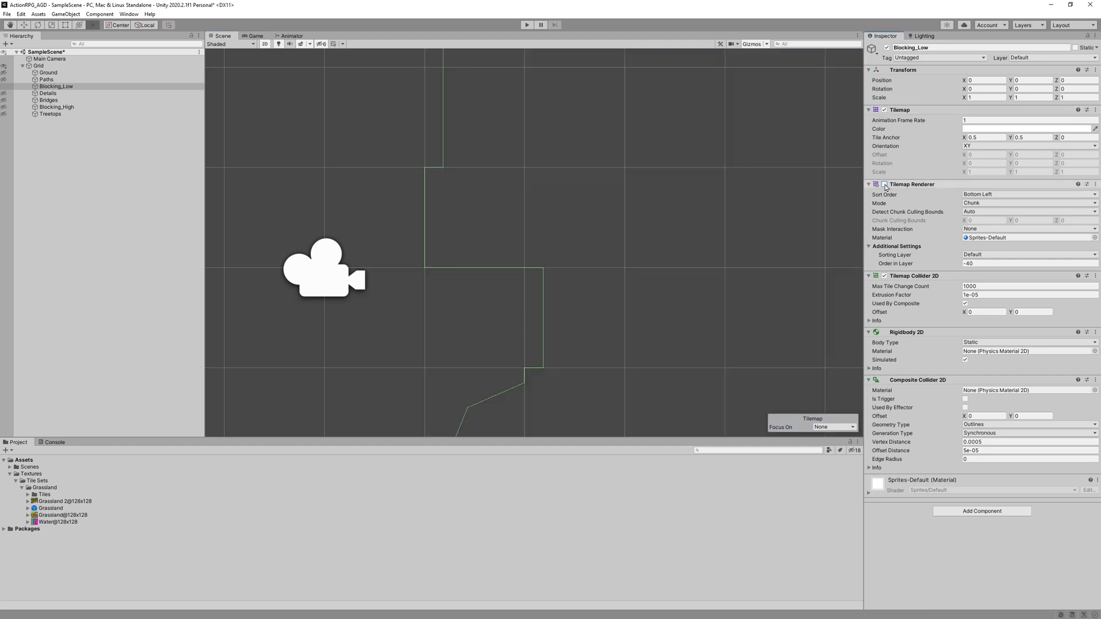
middle_drag(607, 351, 615, 218)
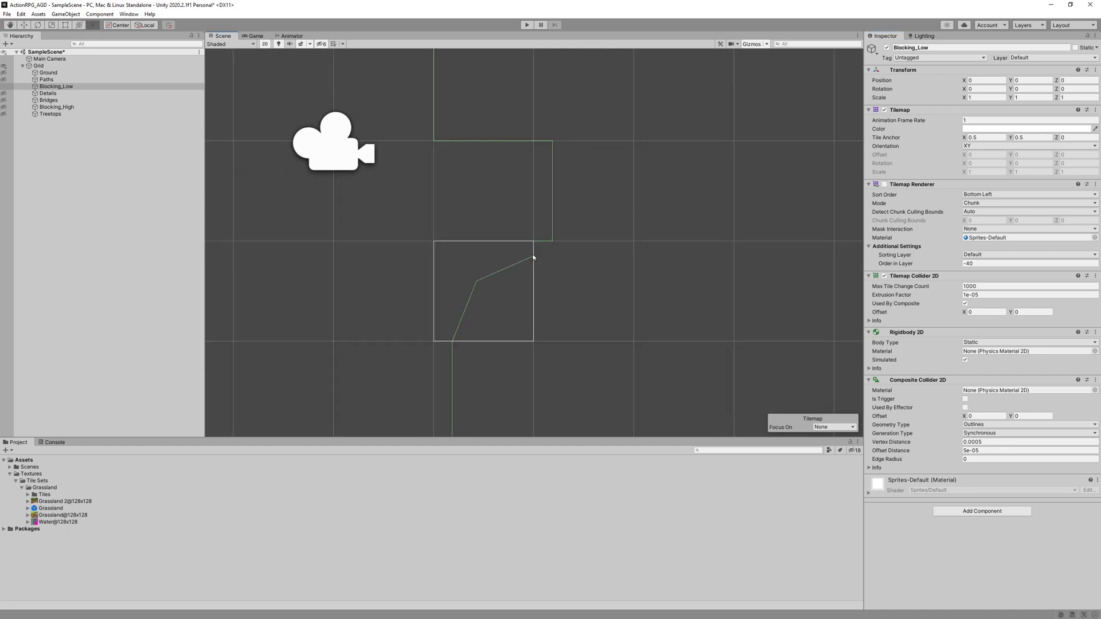
middle_drag(531, 139, 520, 292)
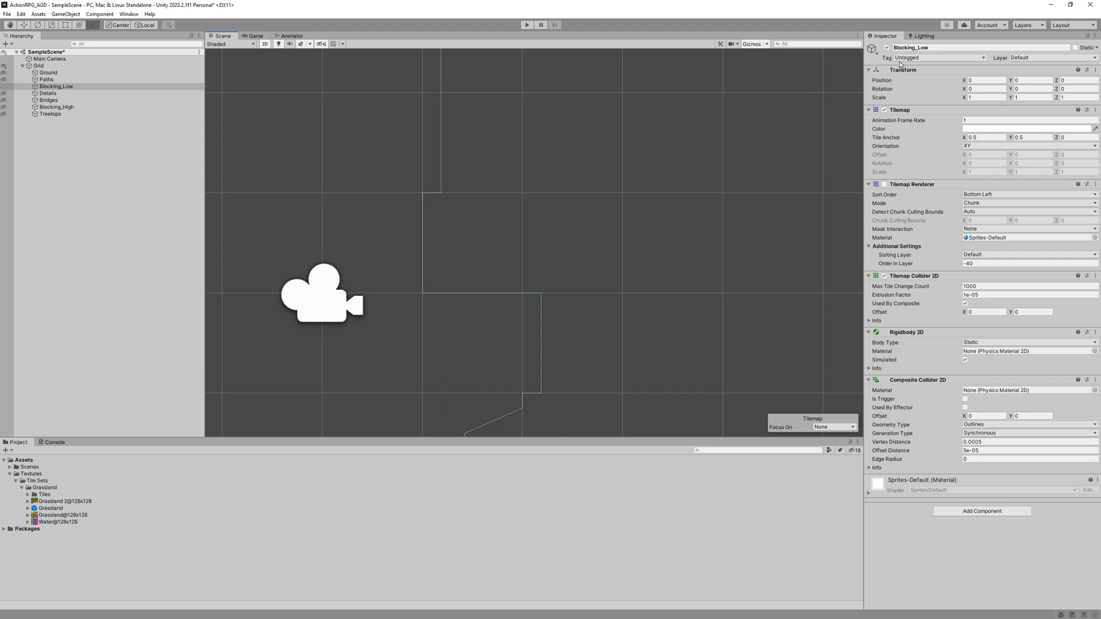
click(884, 184)
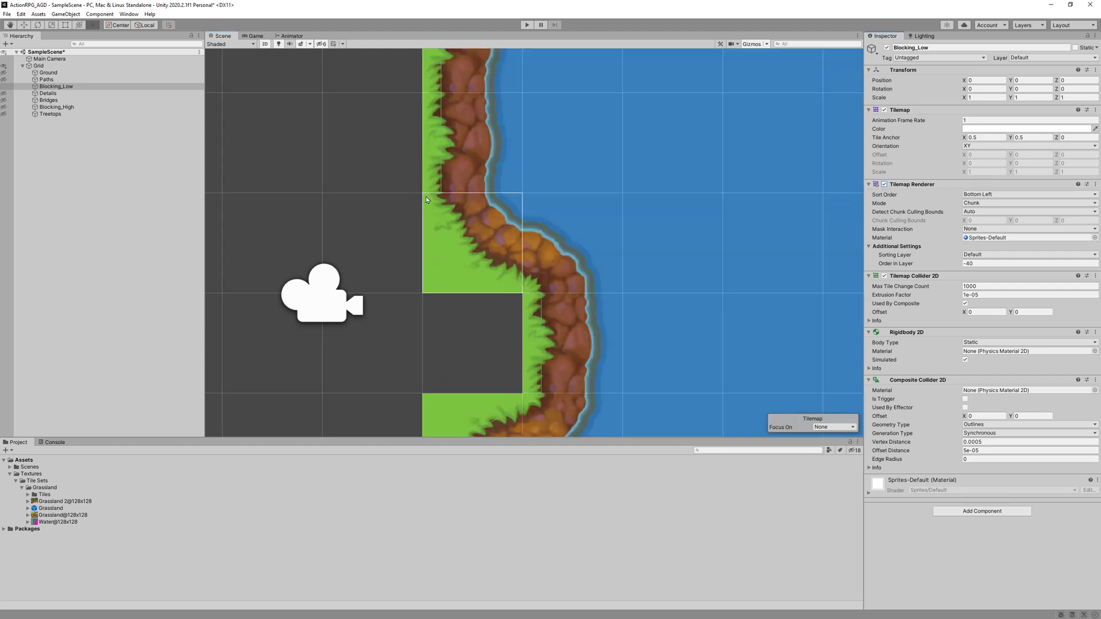
click(884, 111)
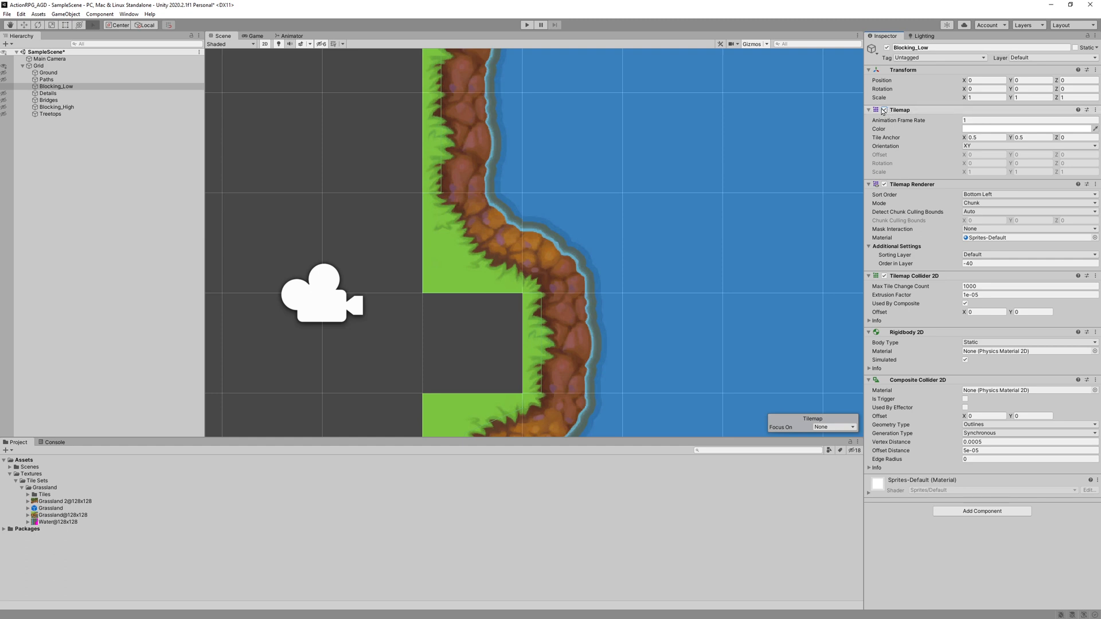
click(884, 110)
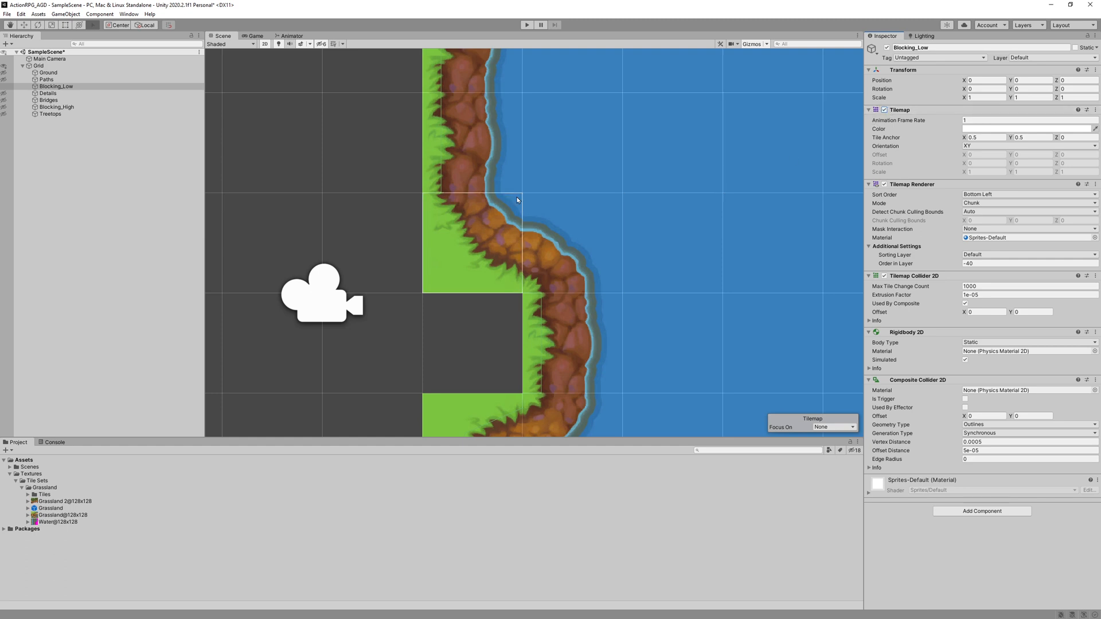
click(884, 185)
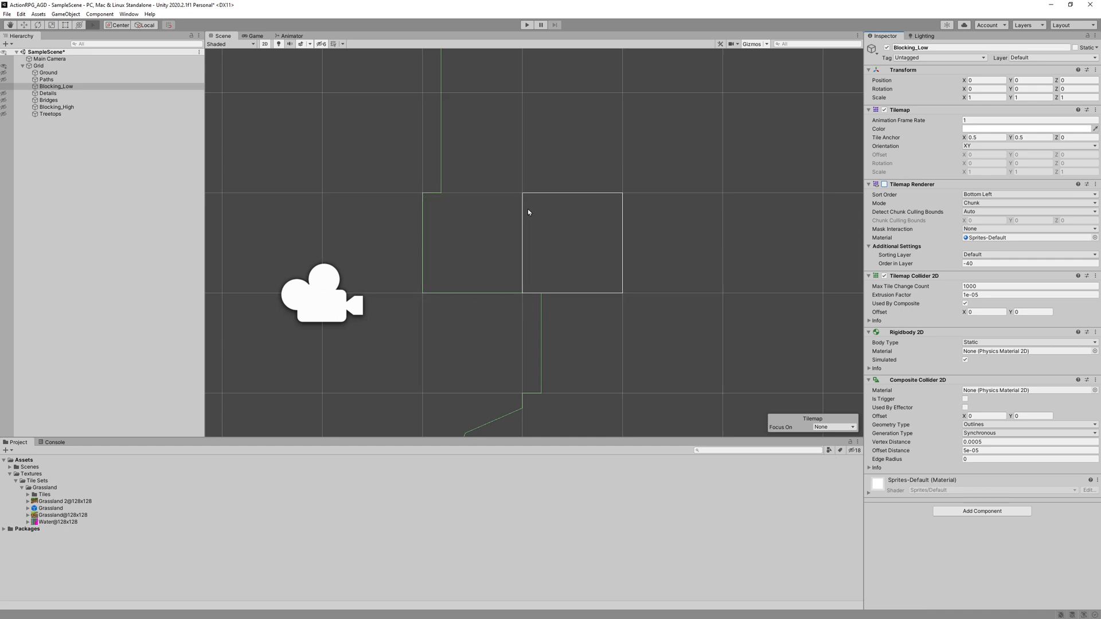
scroll(484, 312, down, 1)
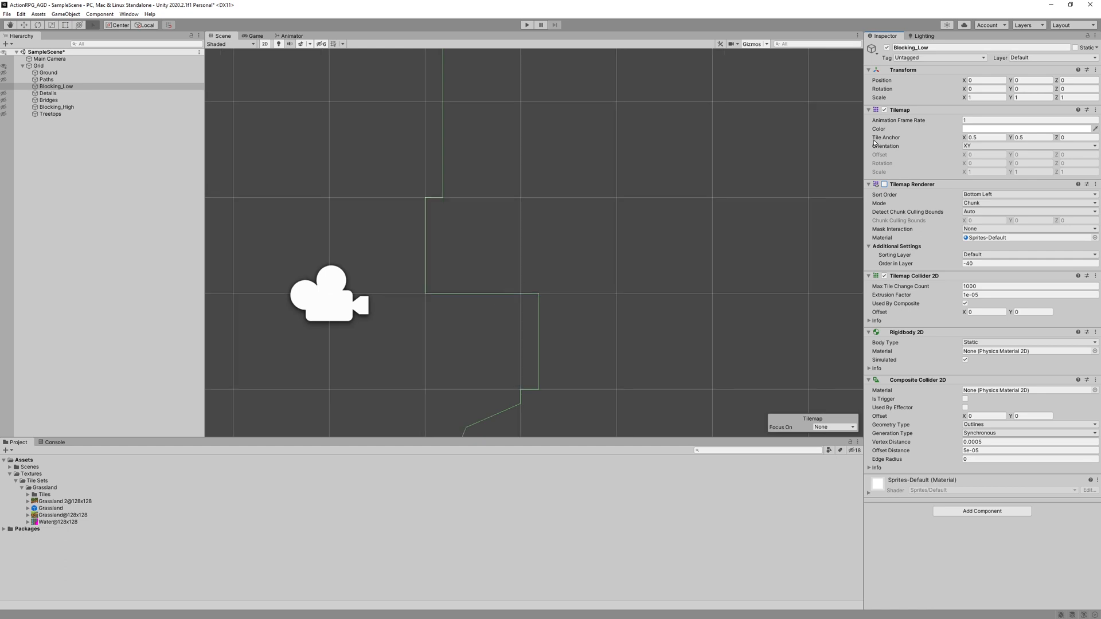
click(884, 184)
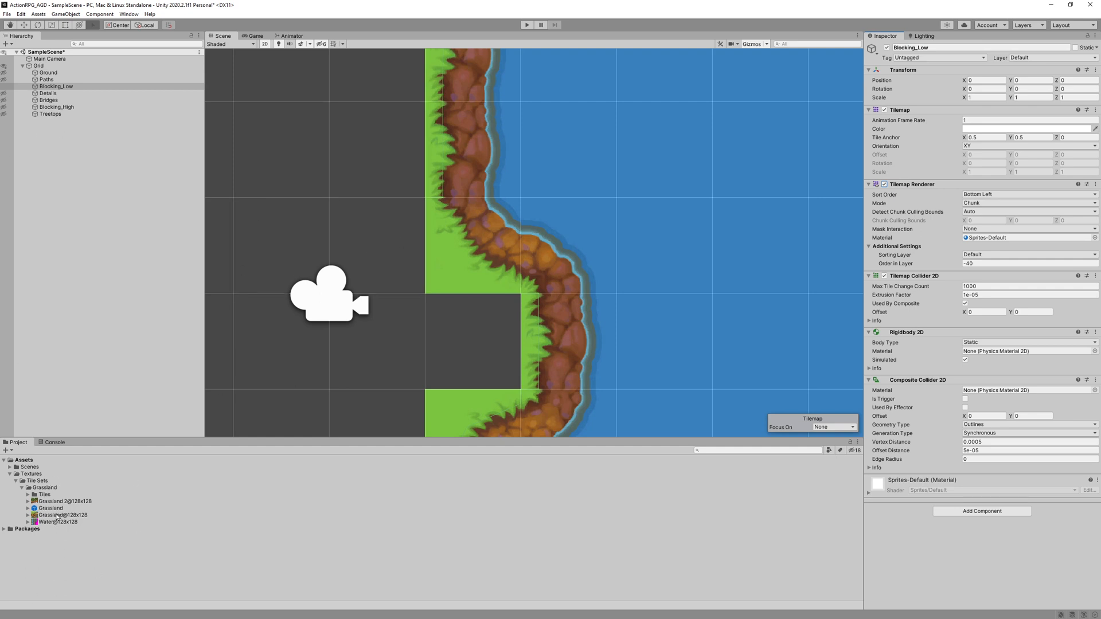
Step: Put the Tile Palette away and open the Grassland@128x128 texture in the Sprite Editor
click(59, 515)
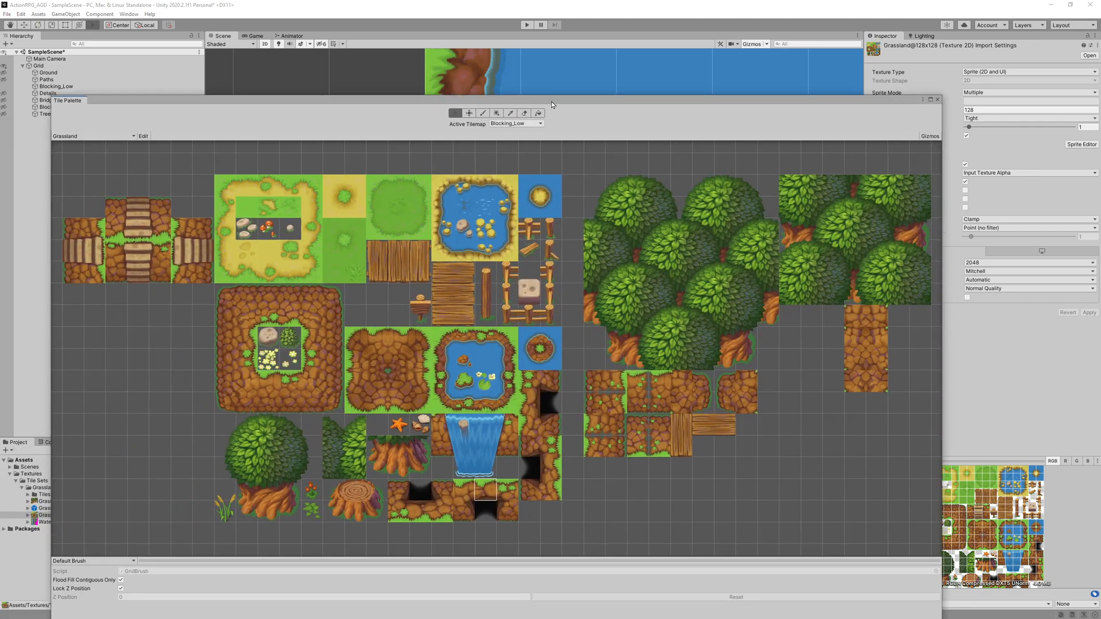
drag(344, 104, 321, 113)
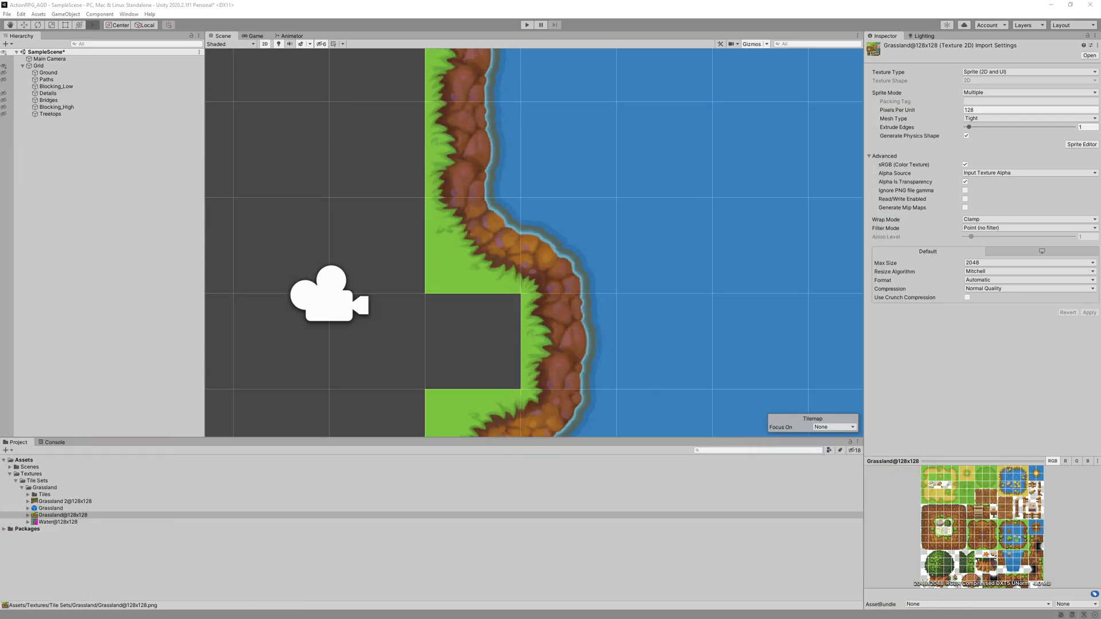
click(72, 516)
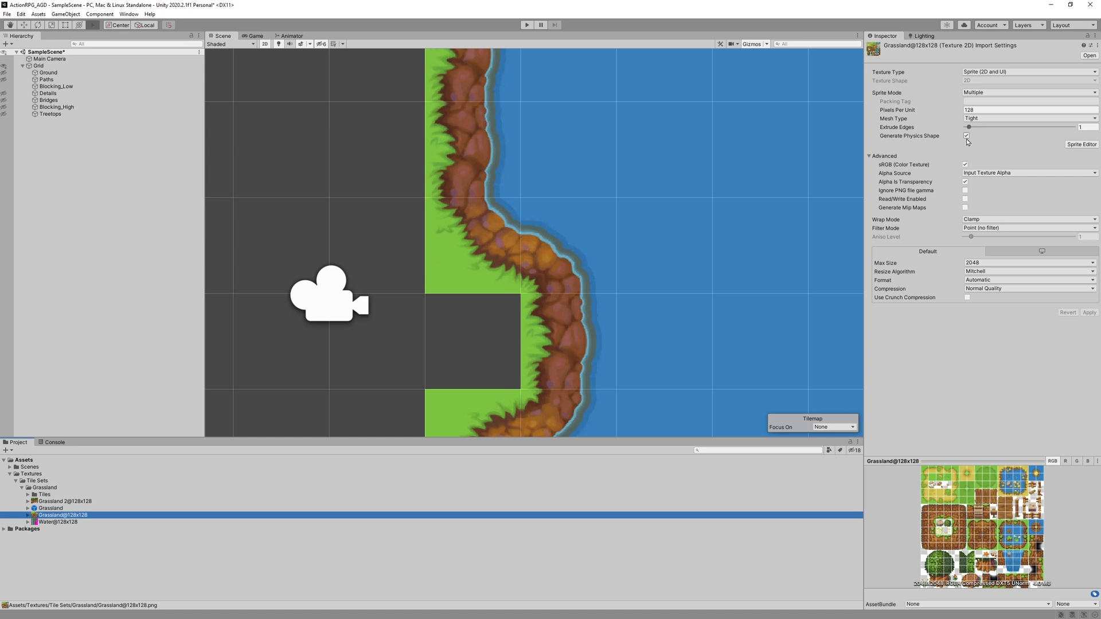
click(1088, 143)
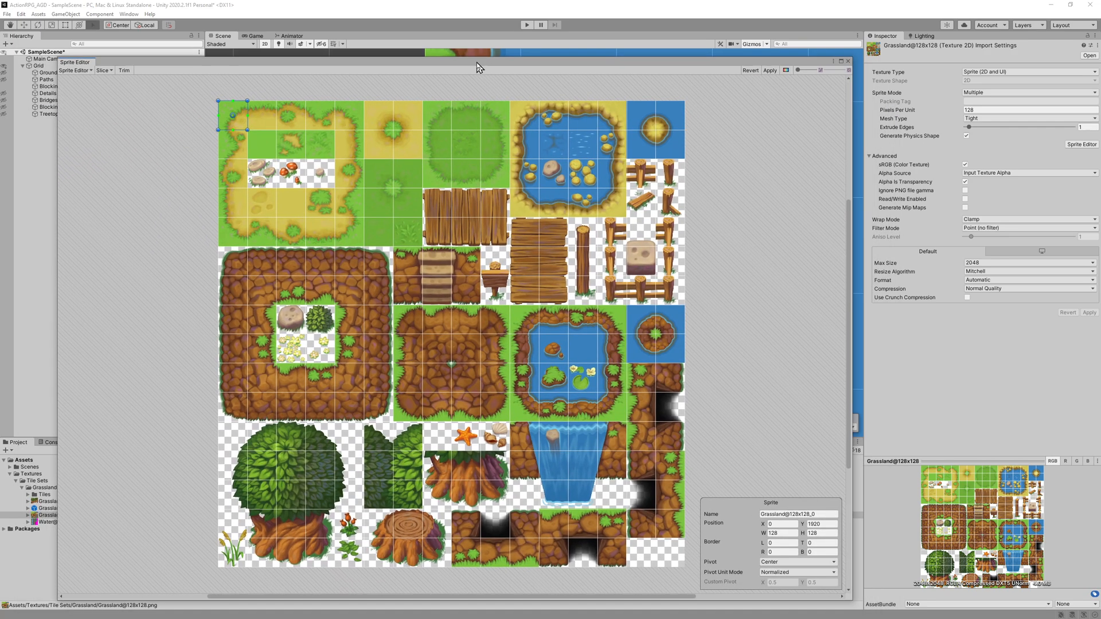
click(747, 68)
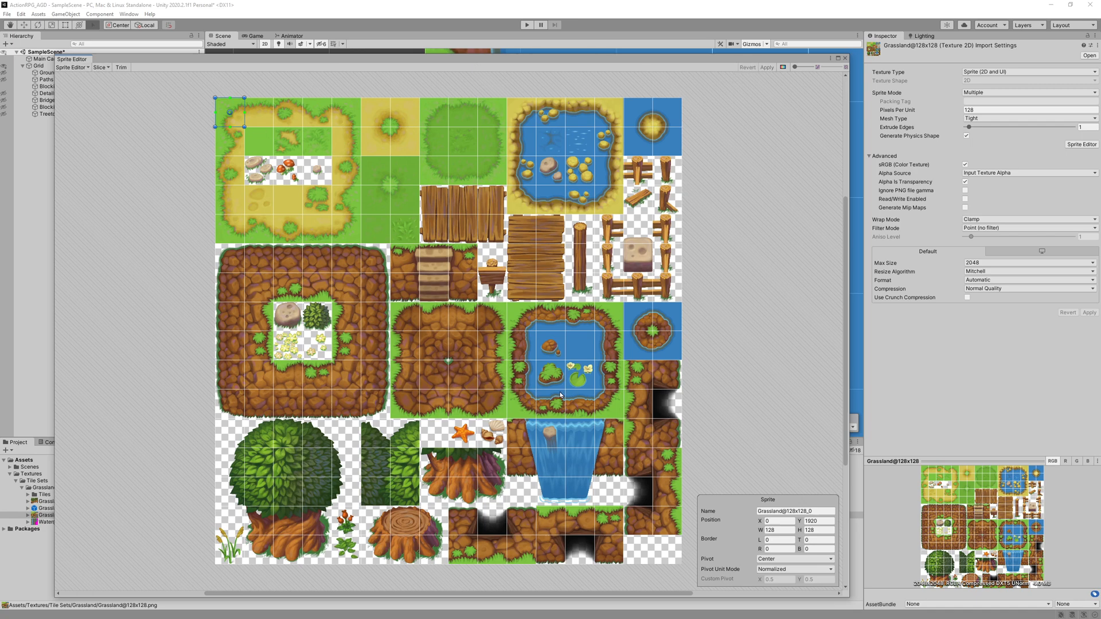
Step: Select the sprite at the lower-left corner of the rock-edged pond and compare the pond's edges with the fence sprites
click(522, 401)
scroll(577, 366, up, 3)
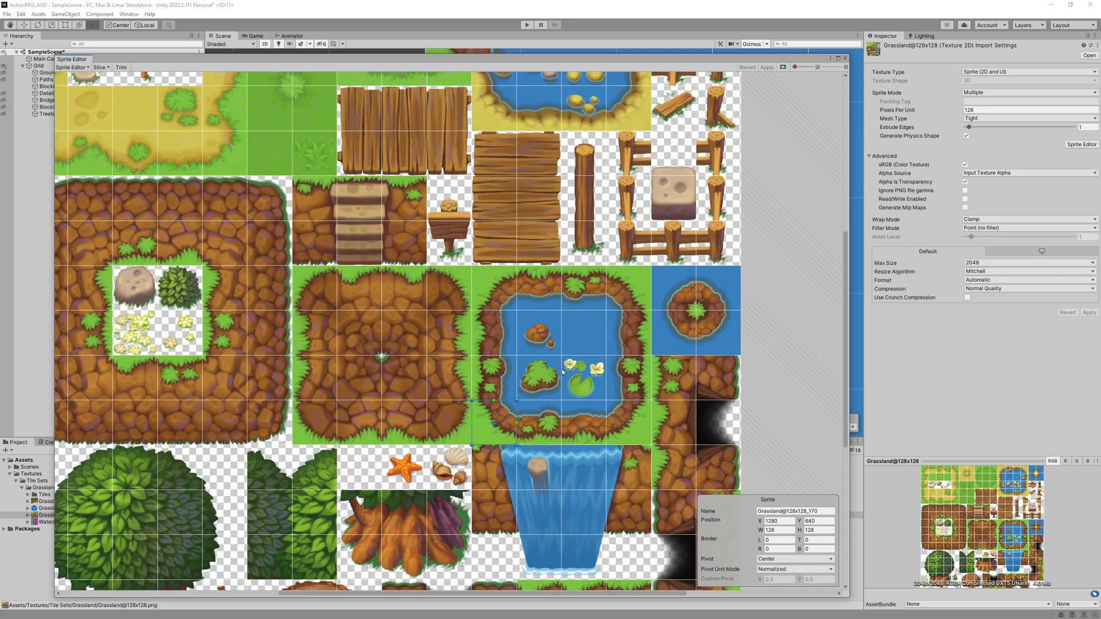
scroll(563, 371, up, 3)
scroll(552, 306, up, 1)
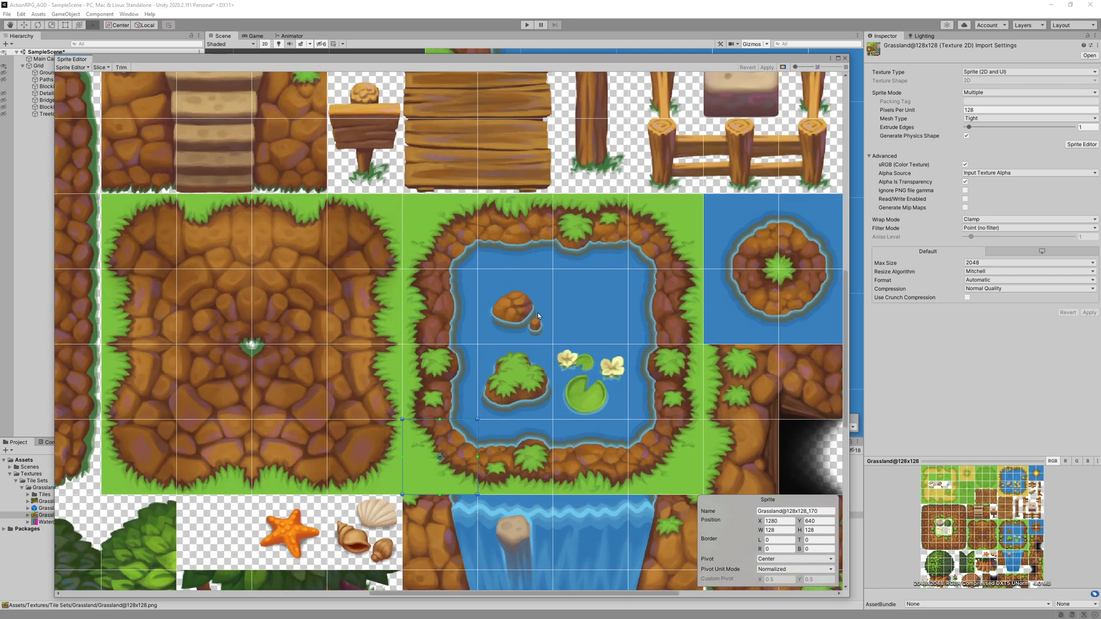
middle_drag(530, 345, 473, 289)
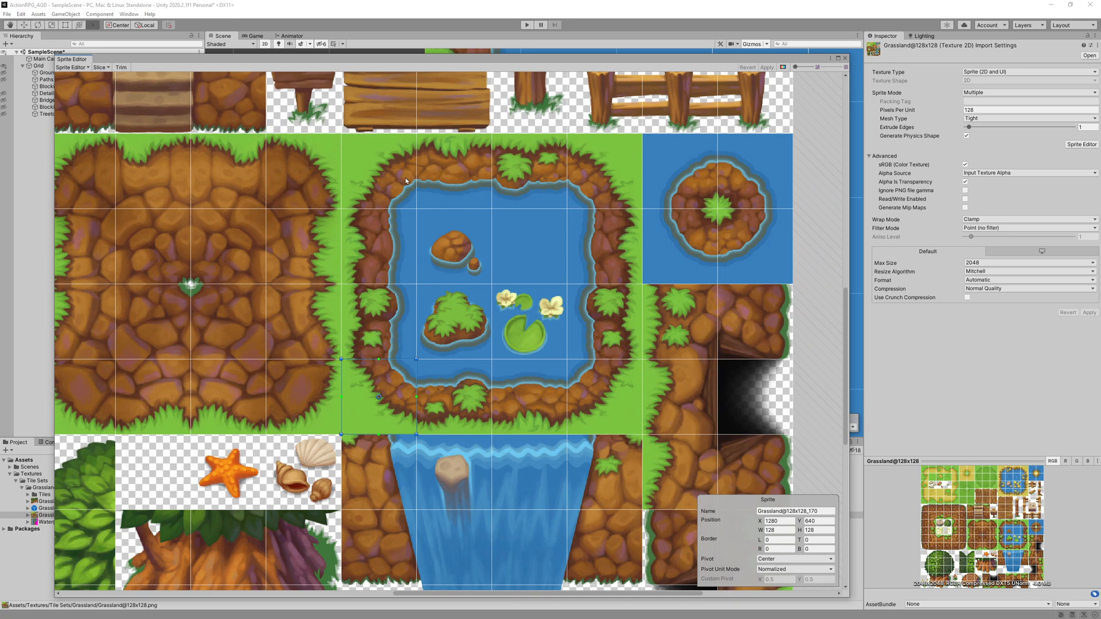
middle_drag(580, 225, 450, 433)
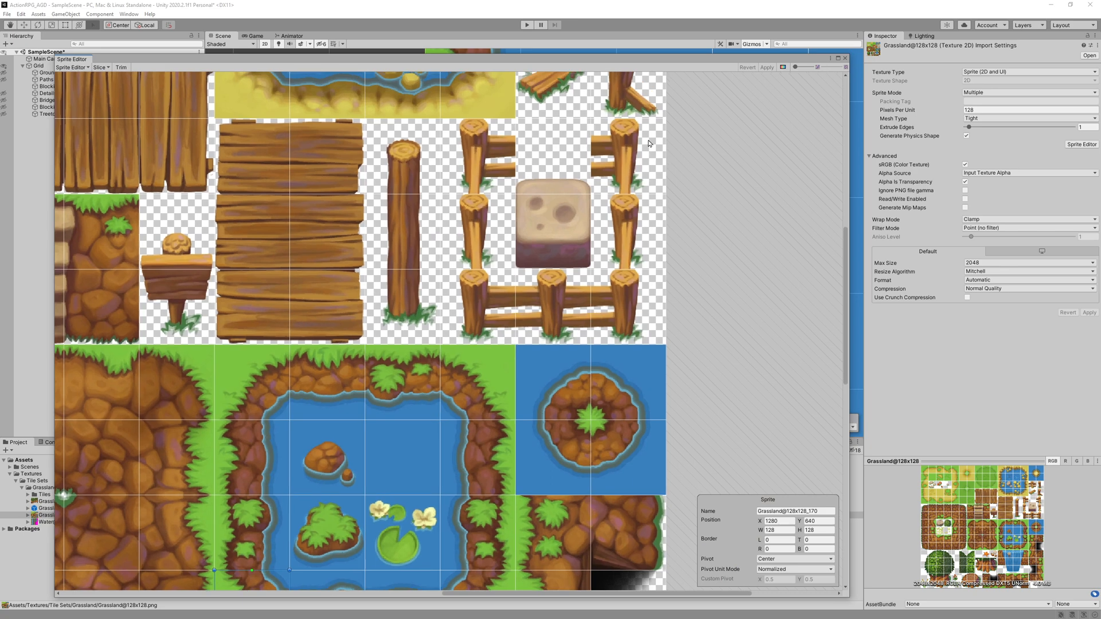
scroll(471, 187, up, 3)
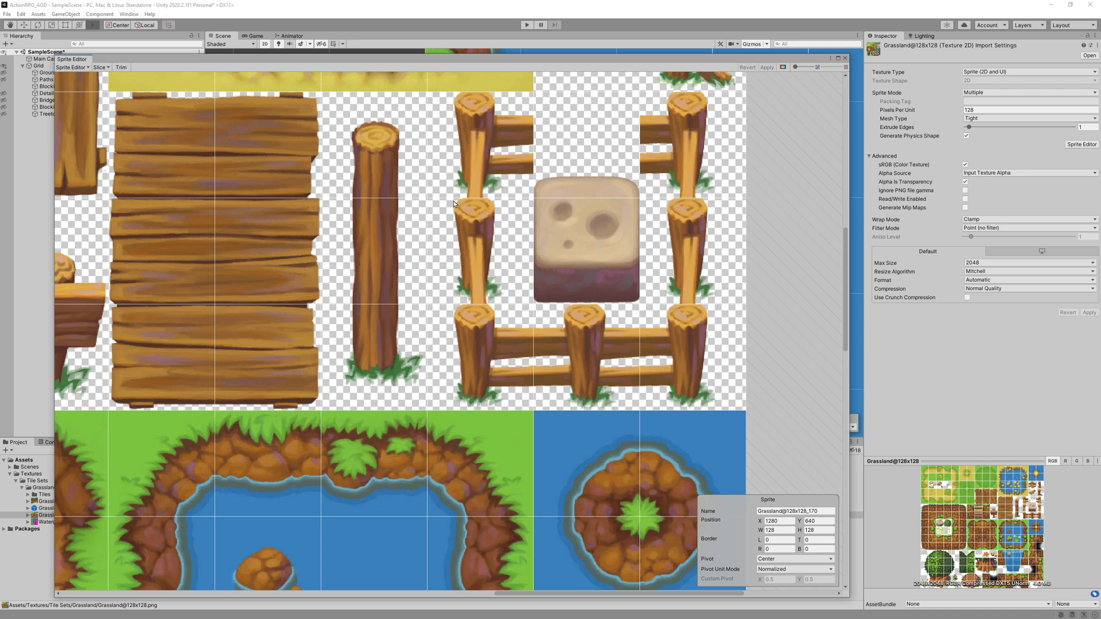
Step: Examine the fence, post and ground sprites in the alpha channel view, and return to the colour view at the pond corner sprite
click(782, 68)
scroll(430, 341, down, 12)
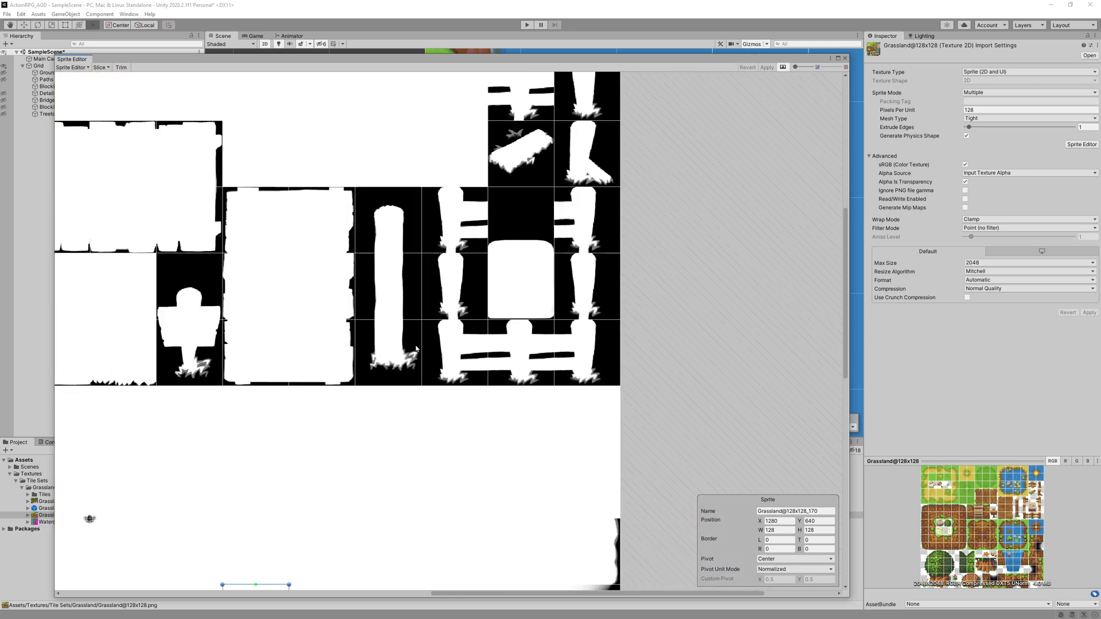
scroll(387, 360, up, 8)
scroll(405, 354, up, 6)
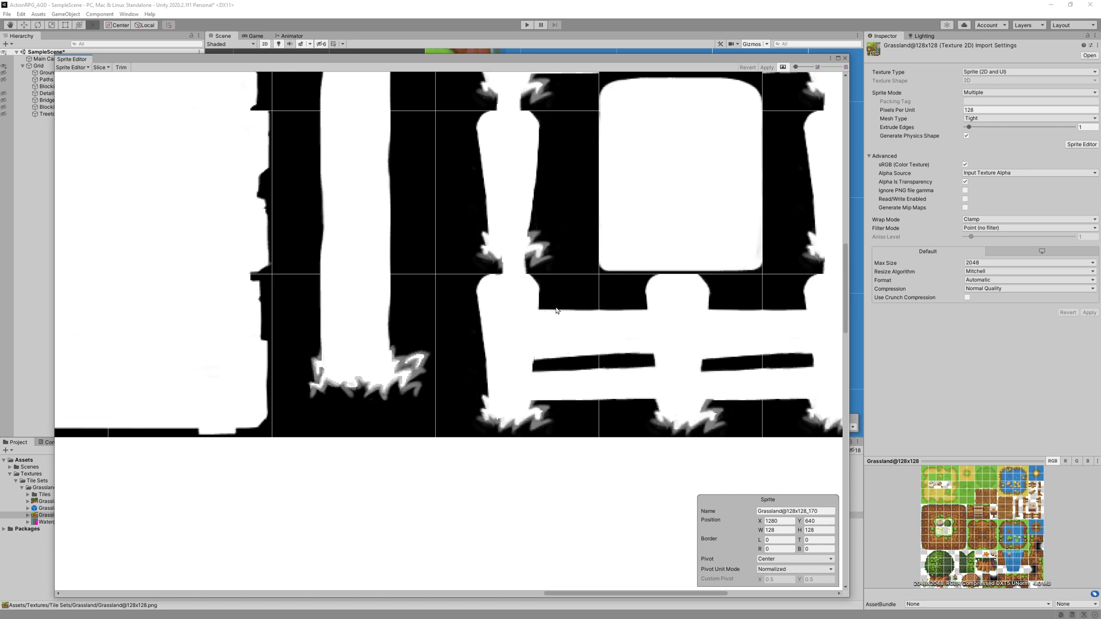
scroll(611, 307, down, 3)
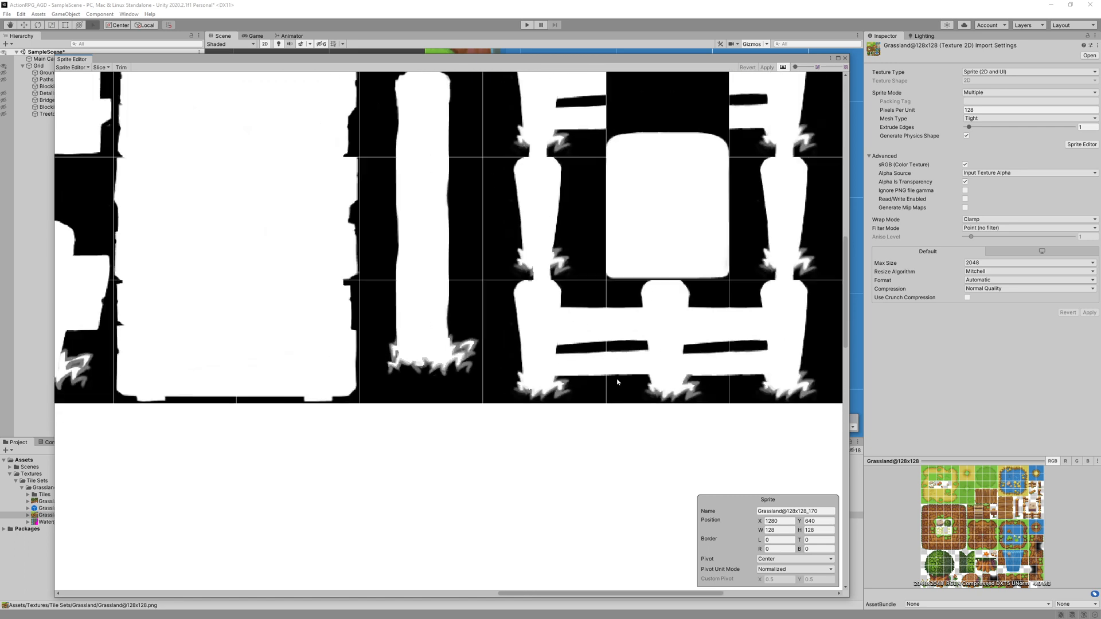
scroll(610, 339, up, 4)
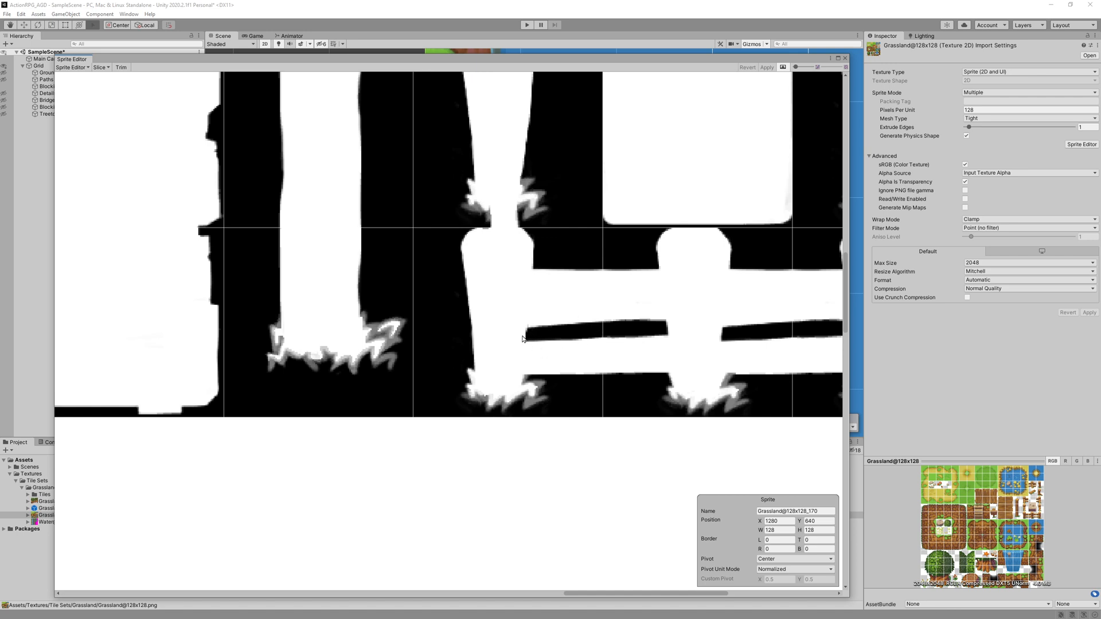
scroll(493, 365, down, 3)
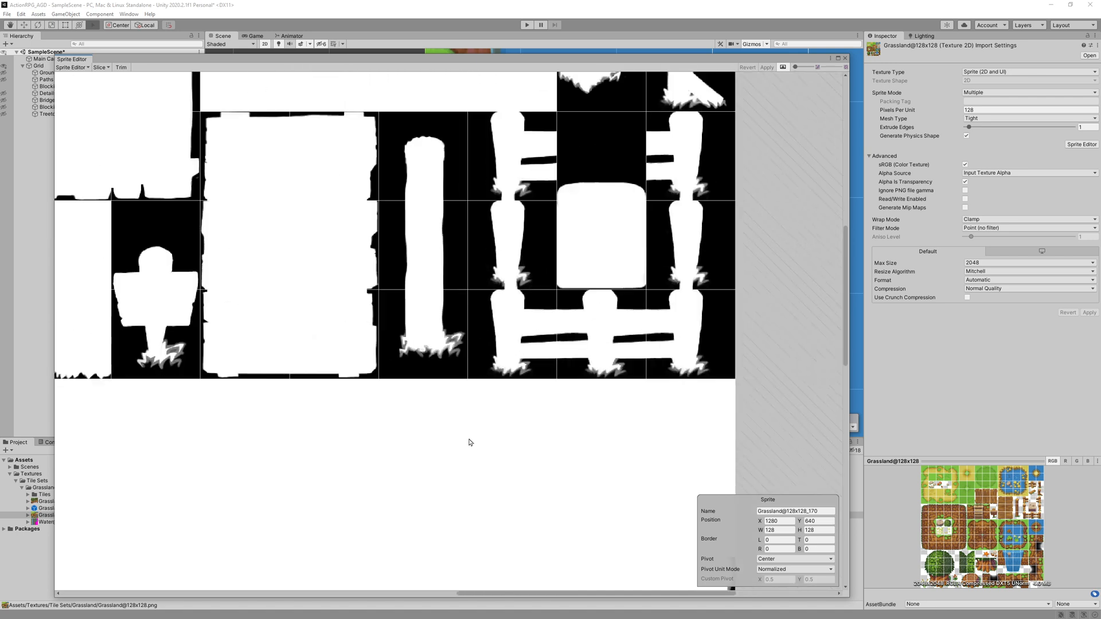
scroll(469, 442, down, 3)
scroll(458, 395, up, 2)
middle_drag(473, 325, 548, 199)
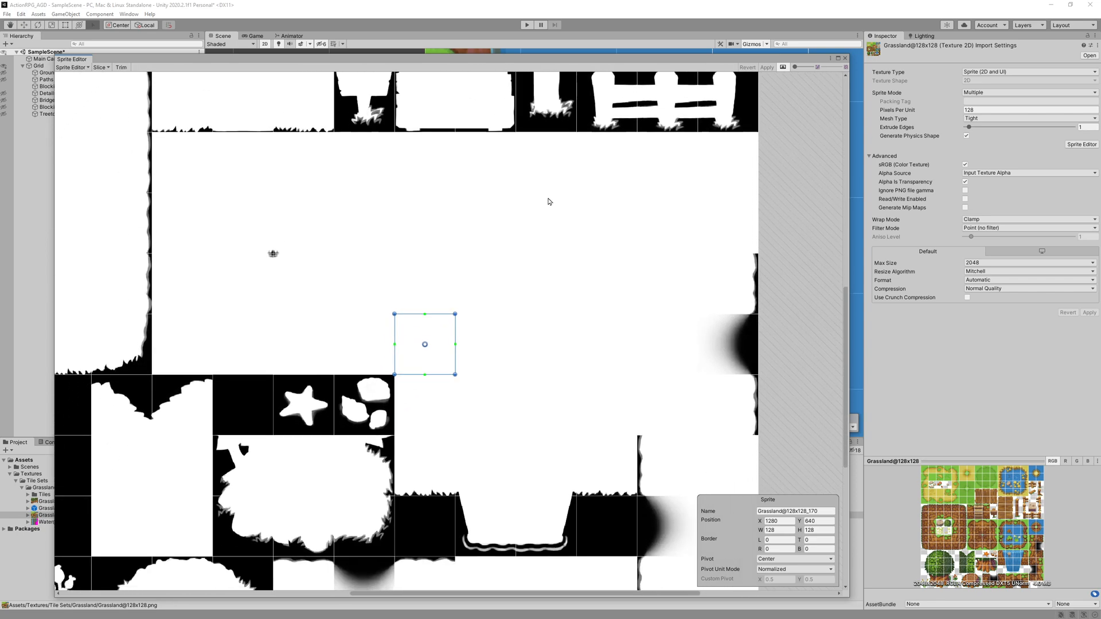
scroll(476, 344, up, 2)
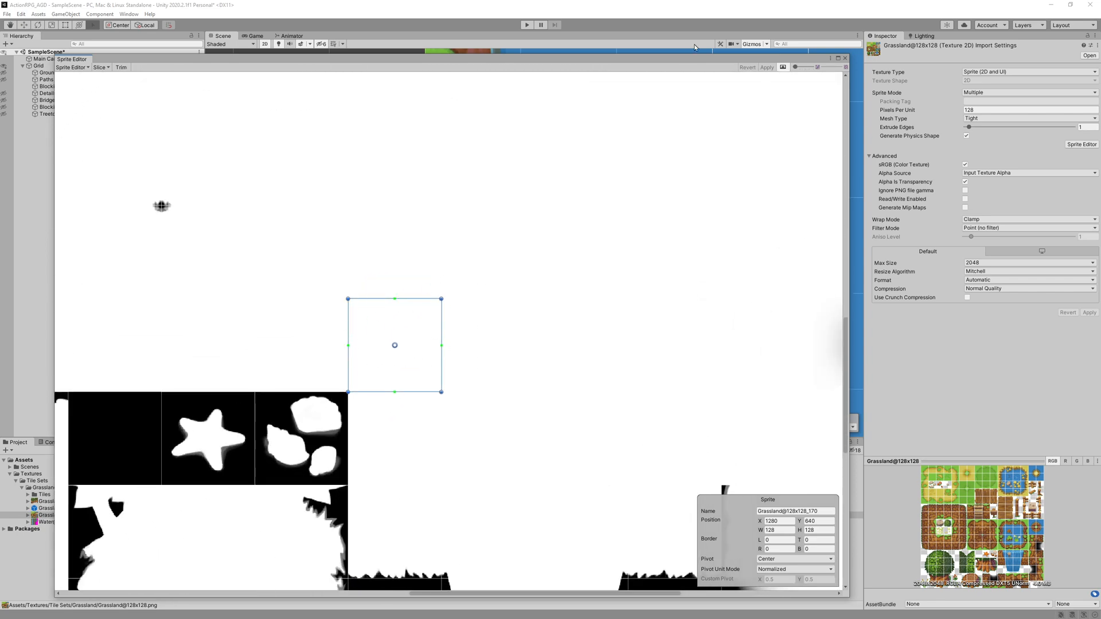
click(783, 67)
scroll(359, 370, up, 1)
scroll(358, 370, up, 1)
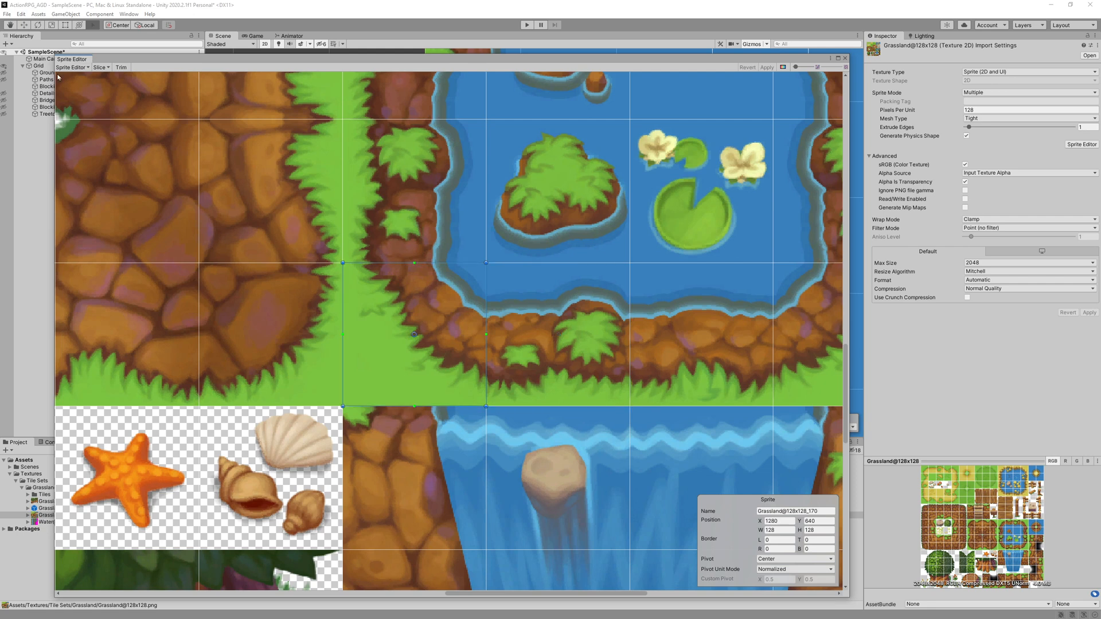
Step: Switch the Sprite Editor to Custom Physics Shape mode and generate a shape for the pond's lower-left corner sprite
click(75, 68)
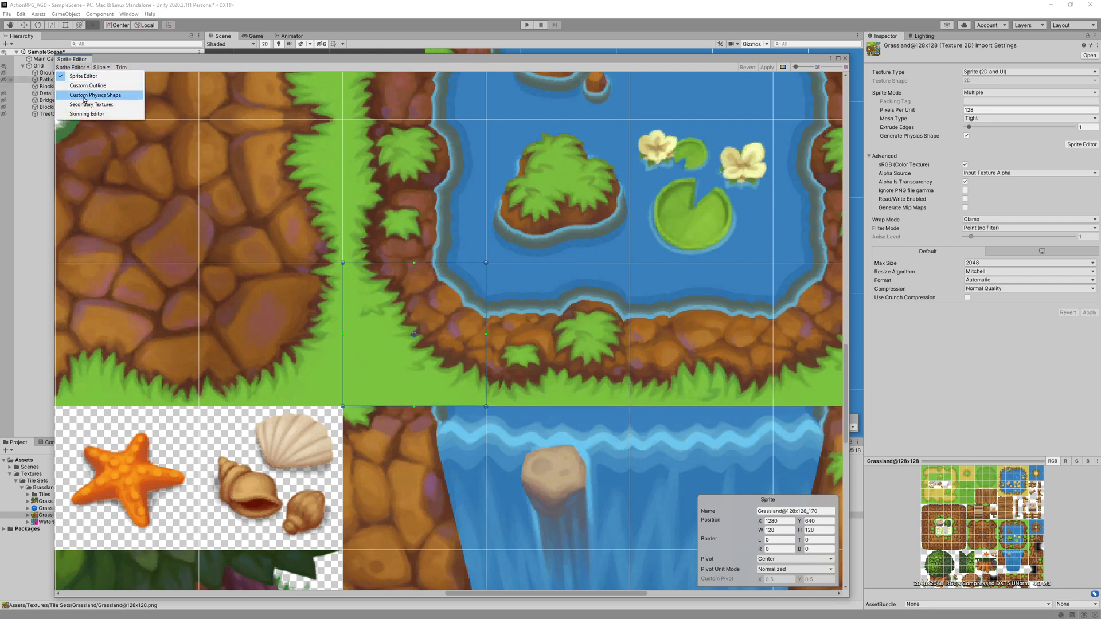
click(91, 96)
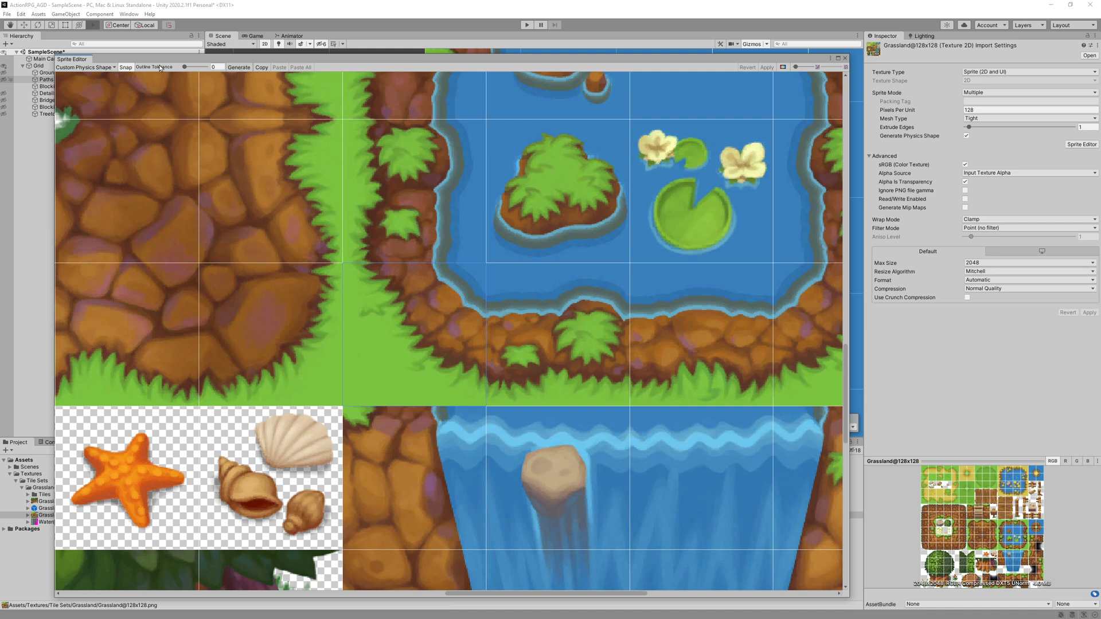
click(243, 70)
Step: Pull the corner sprite's physics shape points onto the rock's grassy outer edge, adding points along the curve
drag(344, 406, 411, 339)
drag(355, 266, 368, 265)
click(486, 406)
drag(485, 406, 486, 383)
drag(382, 307, 391, 299)
drag(450, 364, 445, 368)
Step: Delete the surplus points along the diagonal edge of the corner sprite's physics shape
click(410, 339)
key(Delete)
click(444, 368)
key(Delete)
key(Delete)
Step: Refit the corner sprite's physics shape to the outer rock edge, using a single intermediate point on the diagonal side
drag(343, 264, 365, 262)
drag(487, 407, 486, 376)
drag(356, 335, 355, 338)
drag(399, 305, 393, 306)
key(Delete)
Step: Compare the corner's physics shape with the bottom-edge sprites and align its lower-right point with the neighbouring outline
click(553, 325)
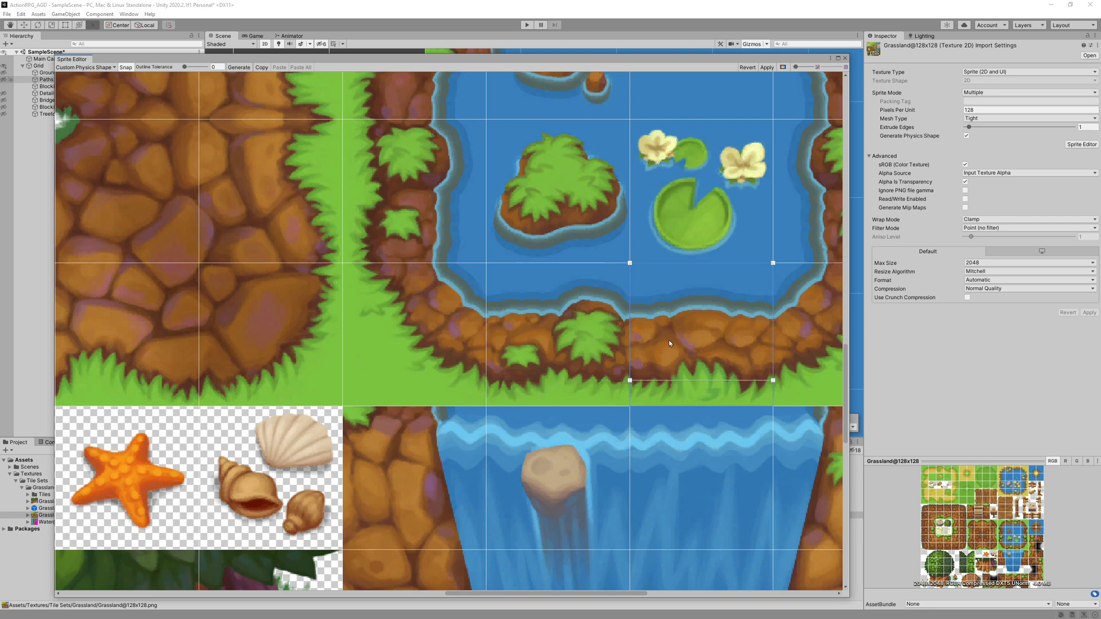
click(450, 327)
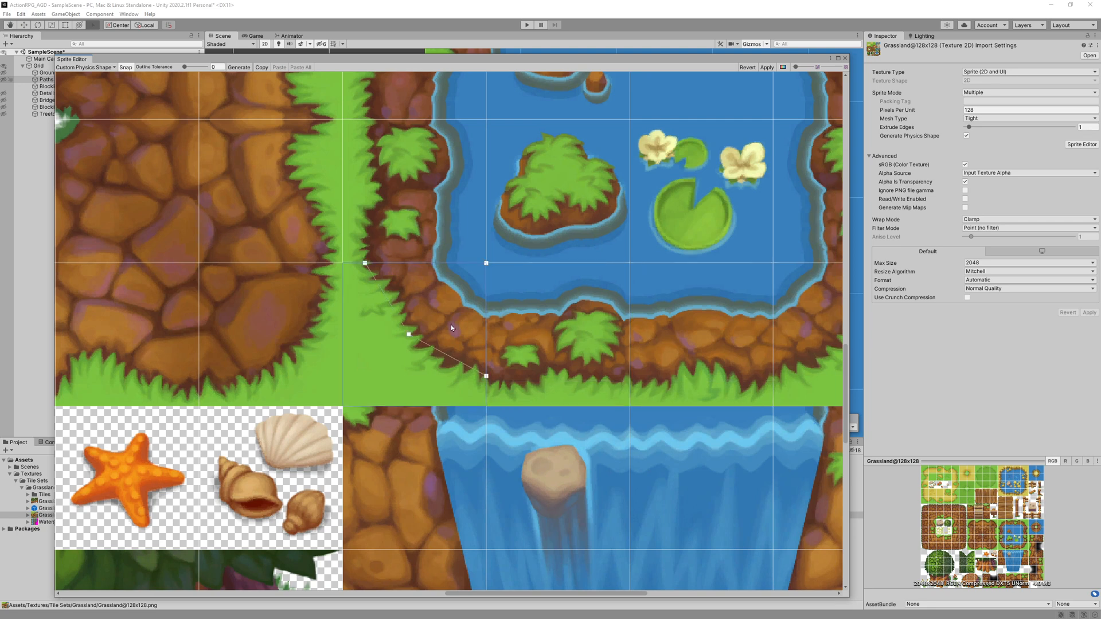
click(499, 339)
click(488, 381)
click(529, 333)
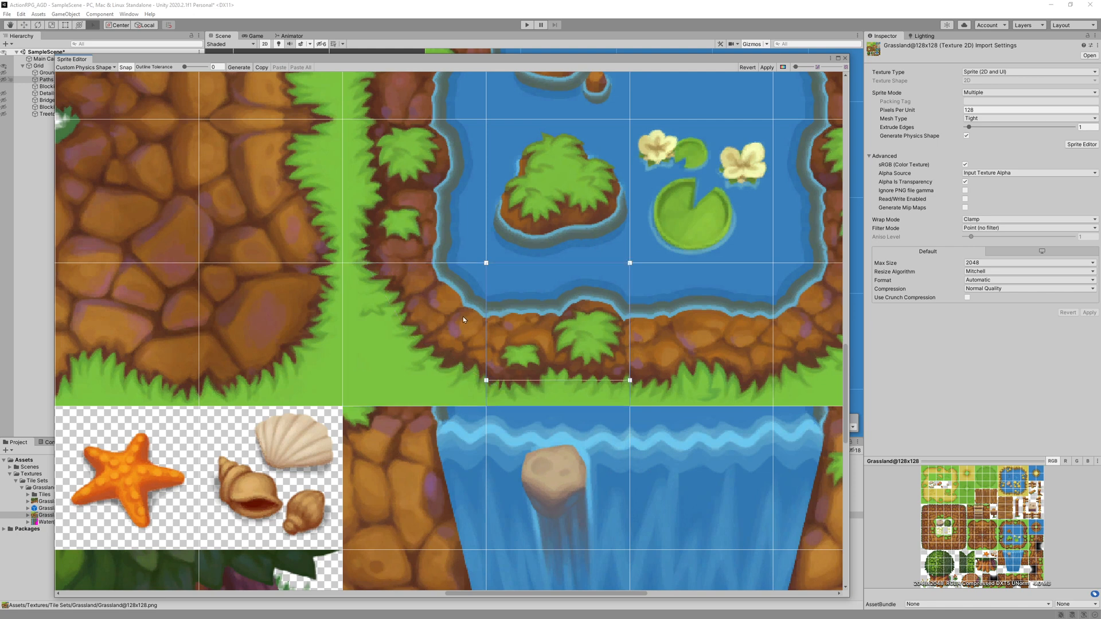
Step: Align the corner shape's upper-left point with the outline of the pond's left-edge sprite above it
click(462, 316)
click(427, 221)
click(381, 271)
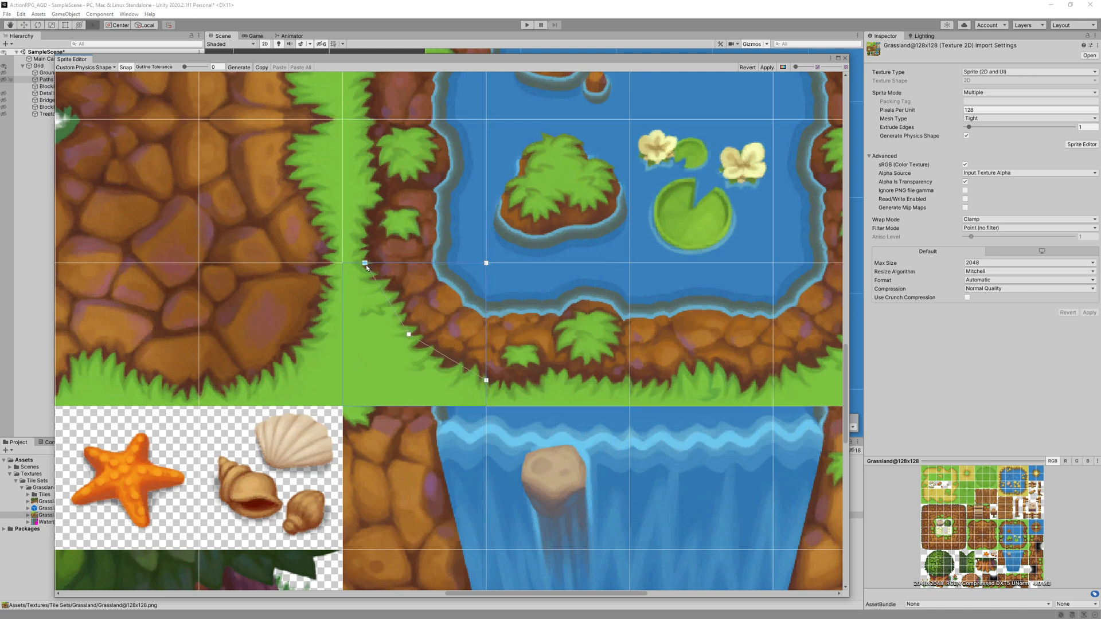
drag(364, 263, 366, 264)
click(433, 230)
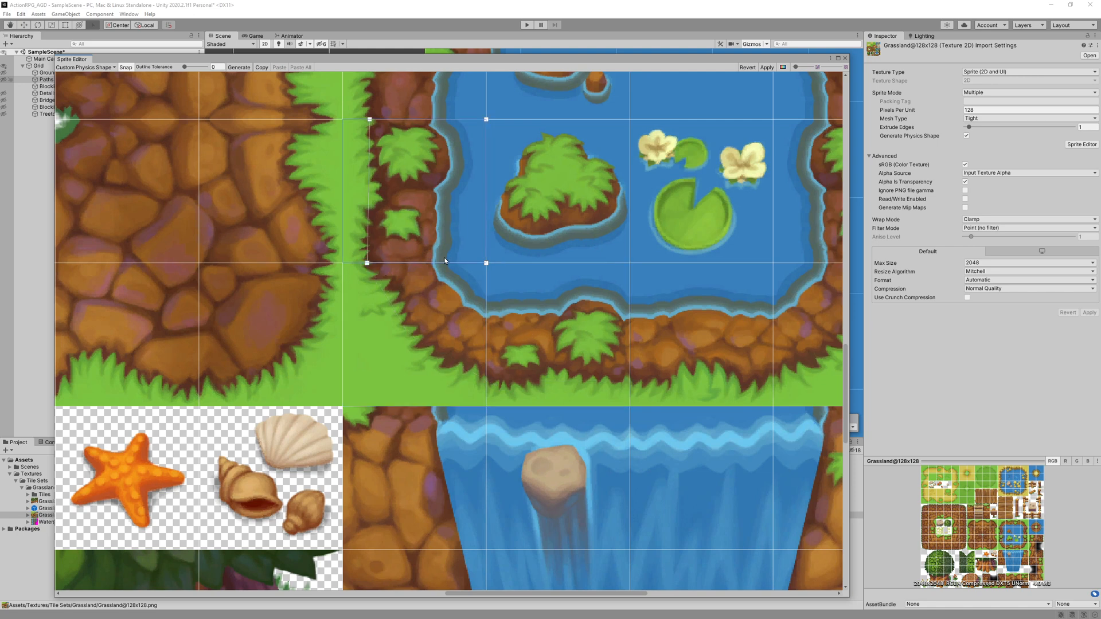
click(445, 274)
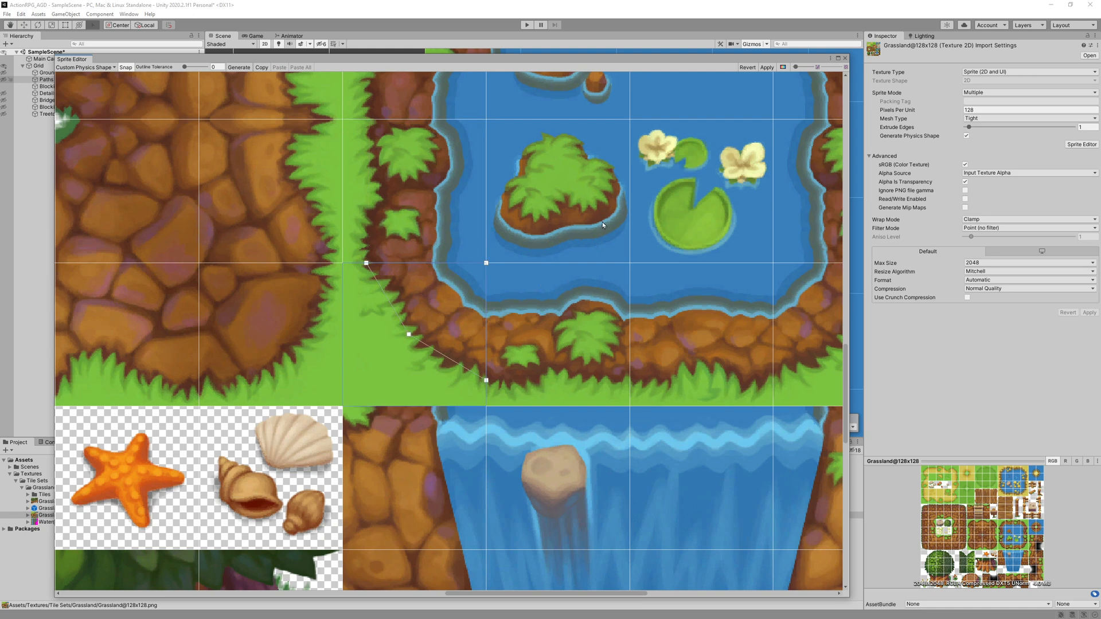
Step: Examine the physics shapes of the pond's bottom, right-side and top edge sprites for matching joins
middle_drag(602, 223, 503, 272)
click(467, 381)
click(591, 413)
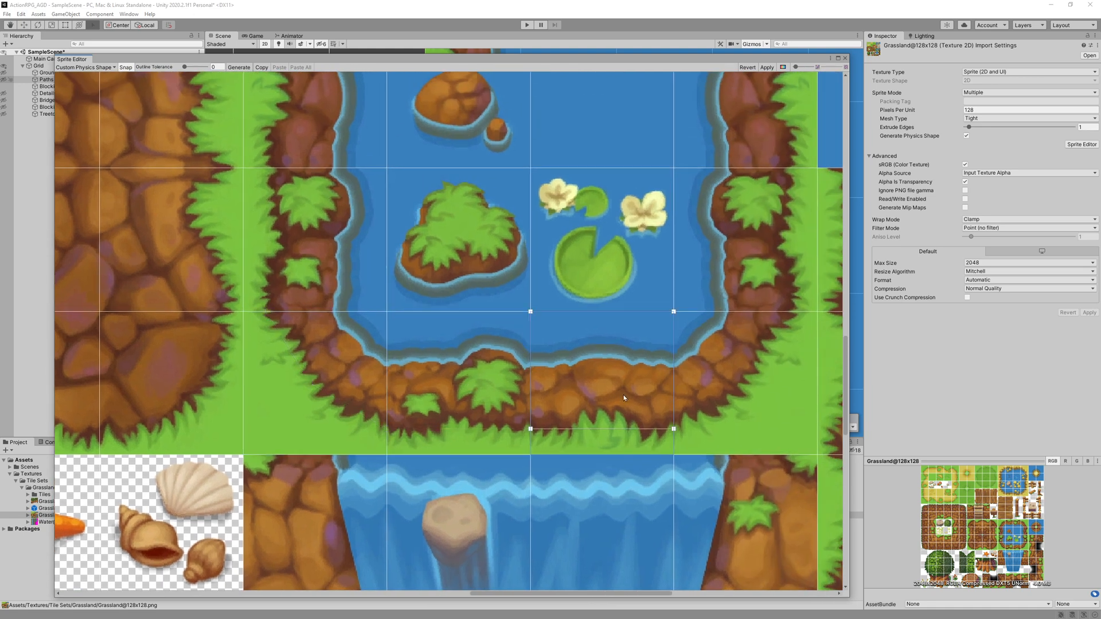
click(728, 397)
click(729, 242)
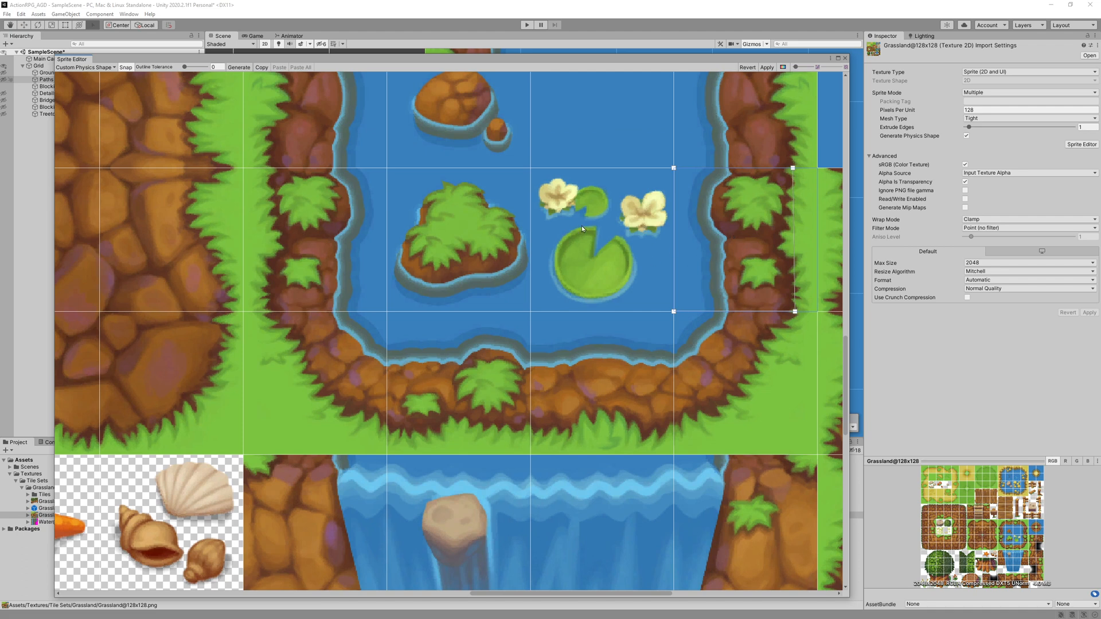
middle_drag(581, 227, 578, 397)
click(751, 247)
click(724, 121)
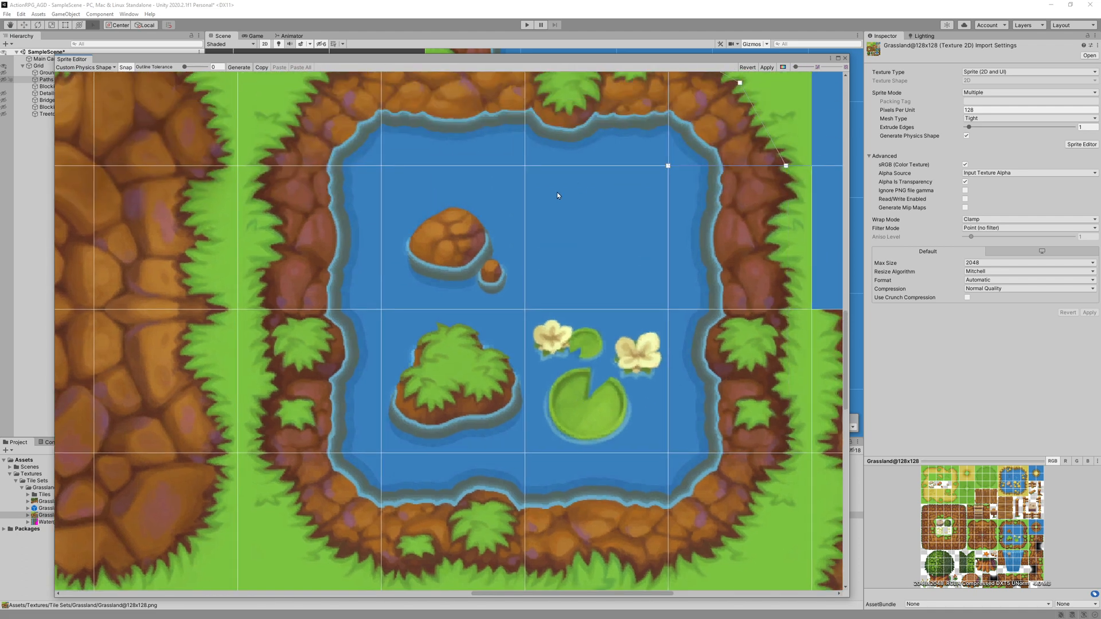
middle_drag(573, 245, 561, 345)
click(543, 202)
click(436, 211)
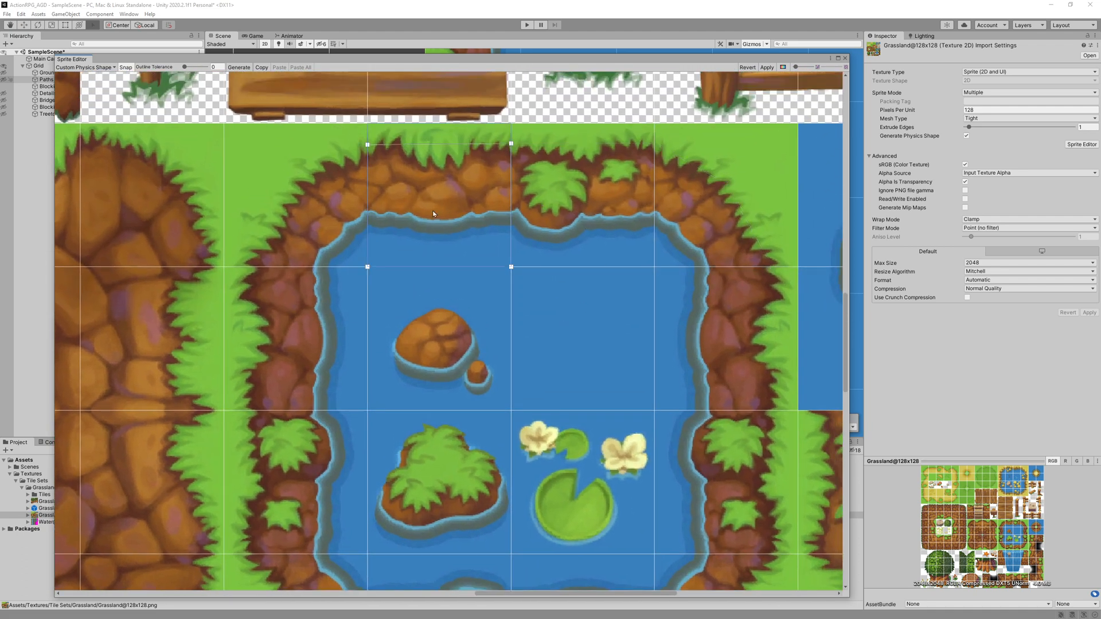
Step: Align the outer points of the upper right-edge pond sprite's physics shape with the sprite below it
click(300, 218)
click(711, 303)
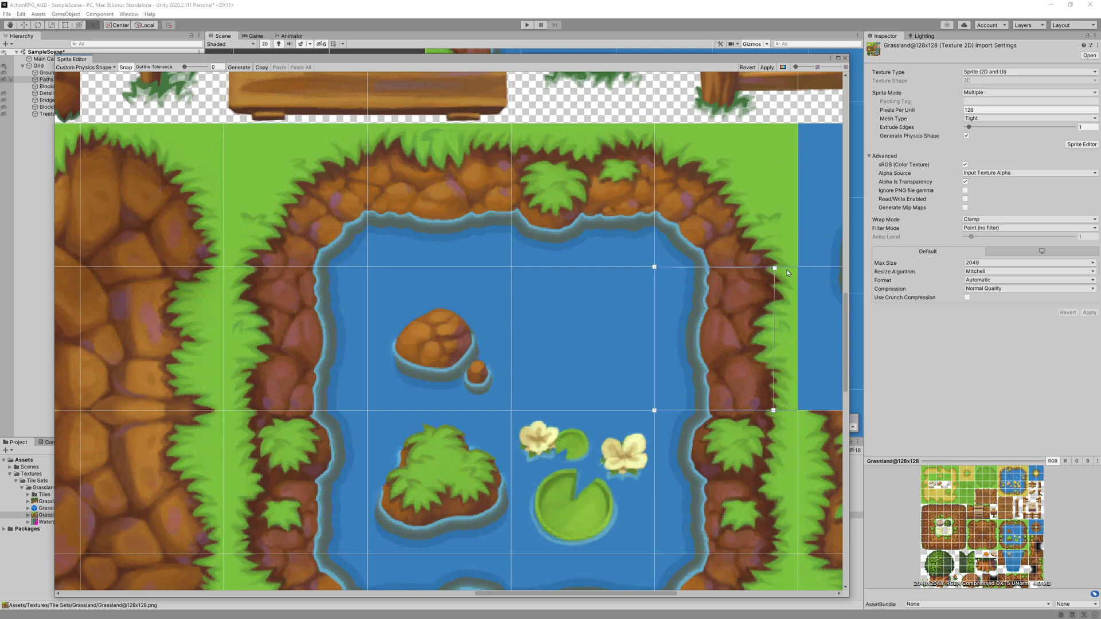
click(774, 267)
click(775, 411)
click(761, 465)
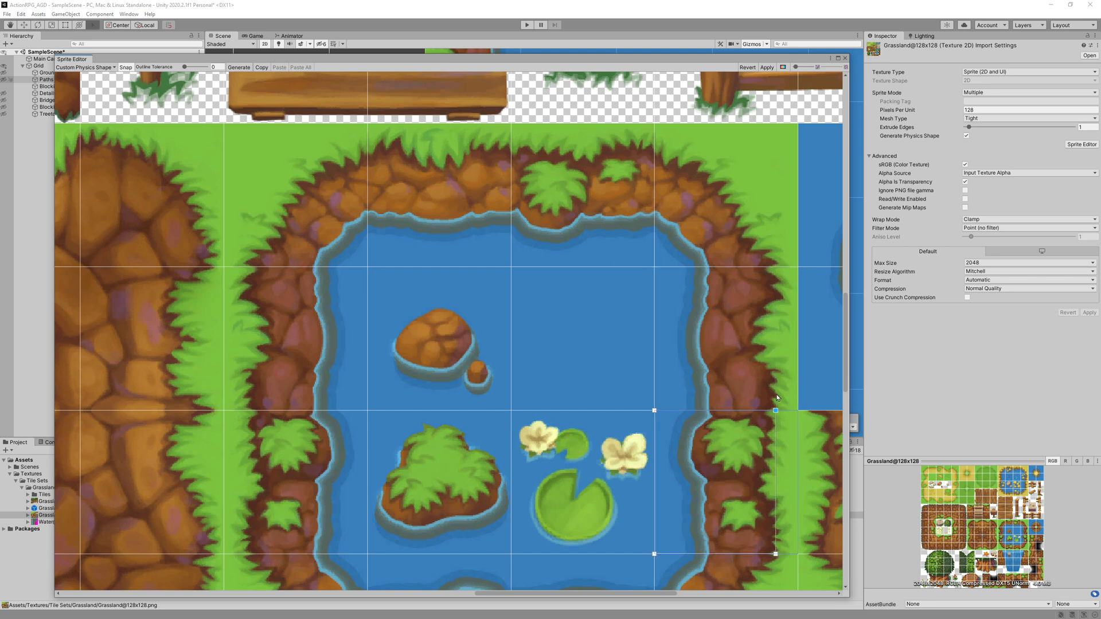
Step: Align the lower outer point of the upper left-edge pond sprite's shape, apply the changes and close the Sprite Editor
click(278, 324)
click(251, 411)
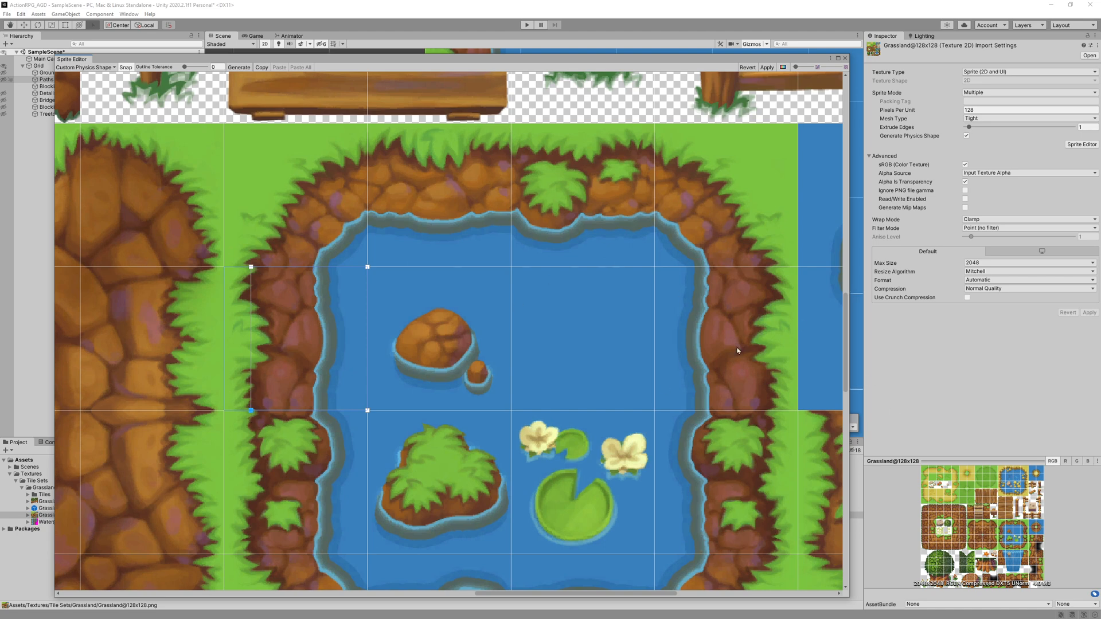
middle_drag(421, 483, 436, 391)
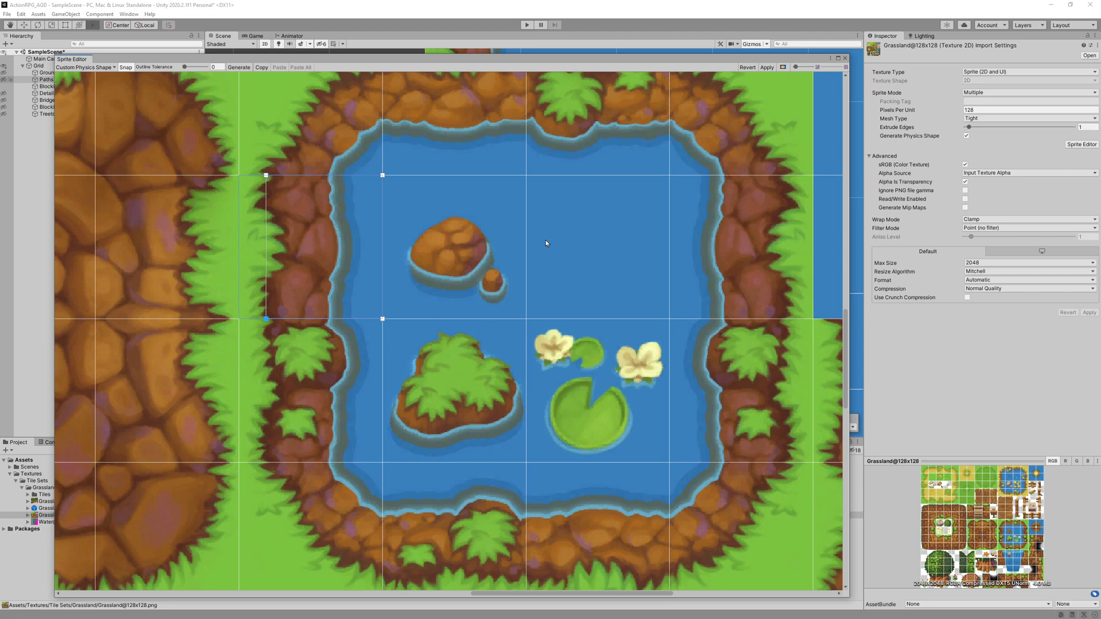
click(766, 68)
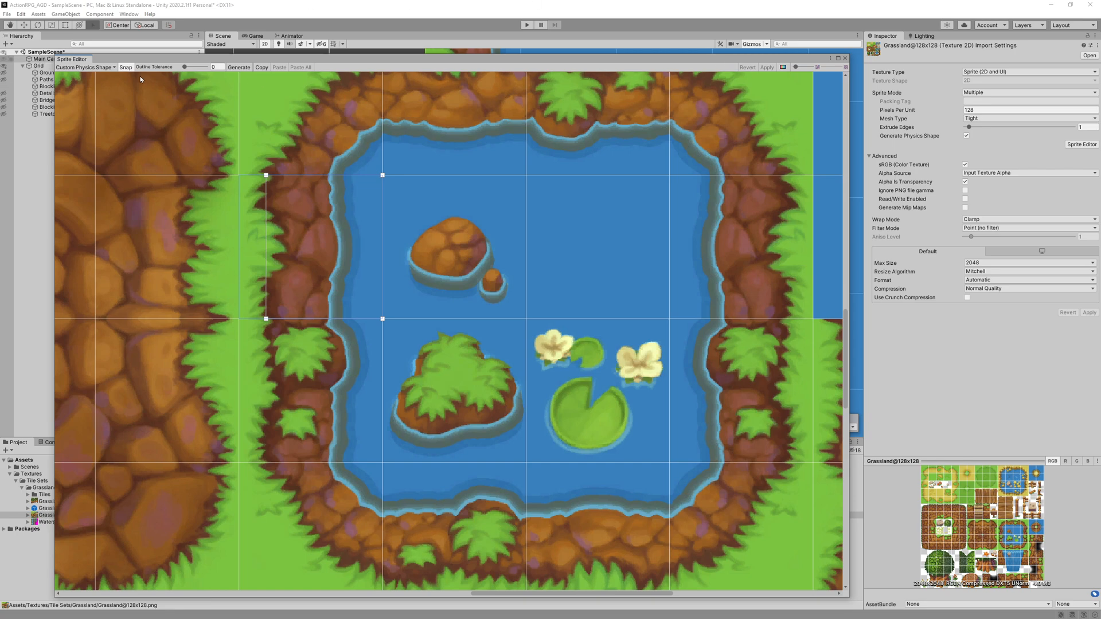
scroll(497, 260, down, 6)
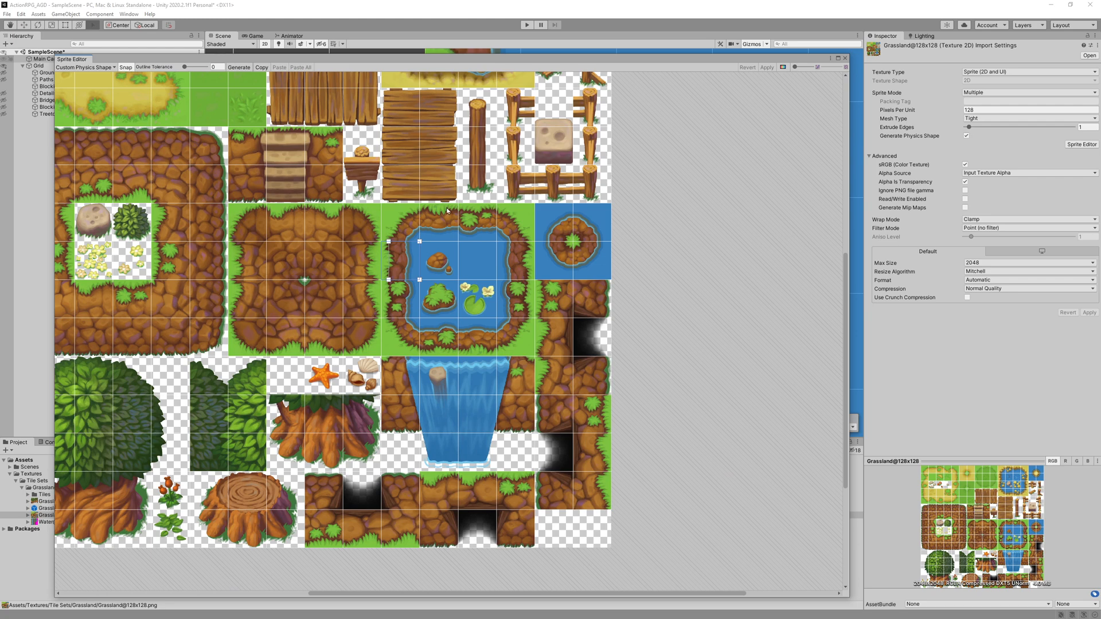
click(844, 57)
Step: Select the Blocking_Low tilemap and examine its collider outline along the river's right bank in the scene
scroll(550, 243, down, 5)
middle_drag(700, 187, 552, 229)
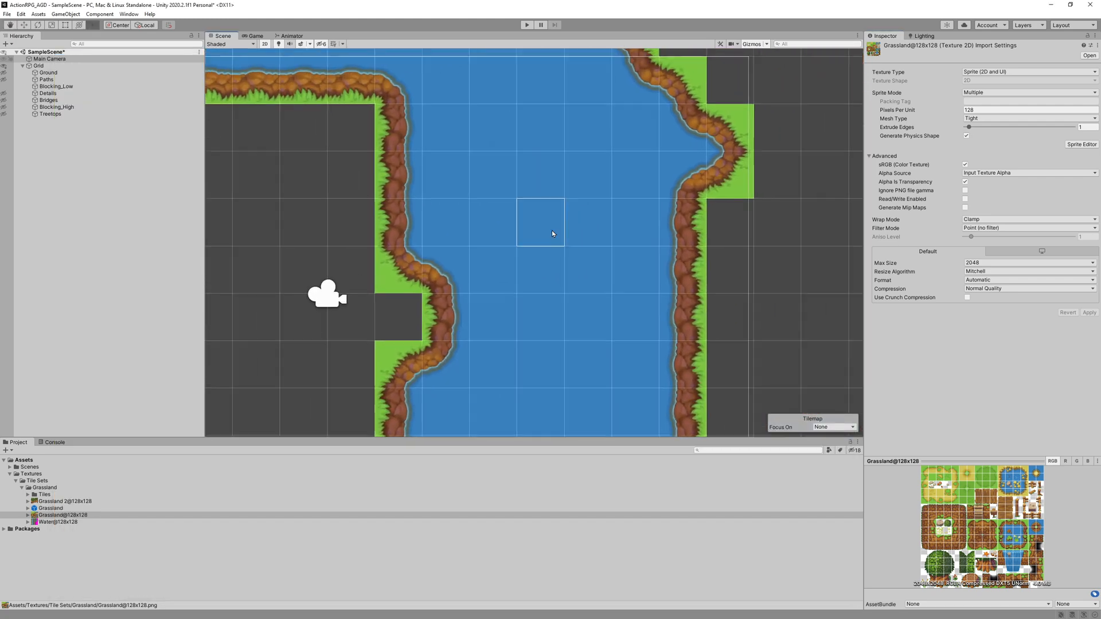
click(55, 86)
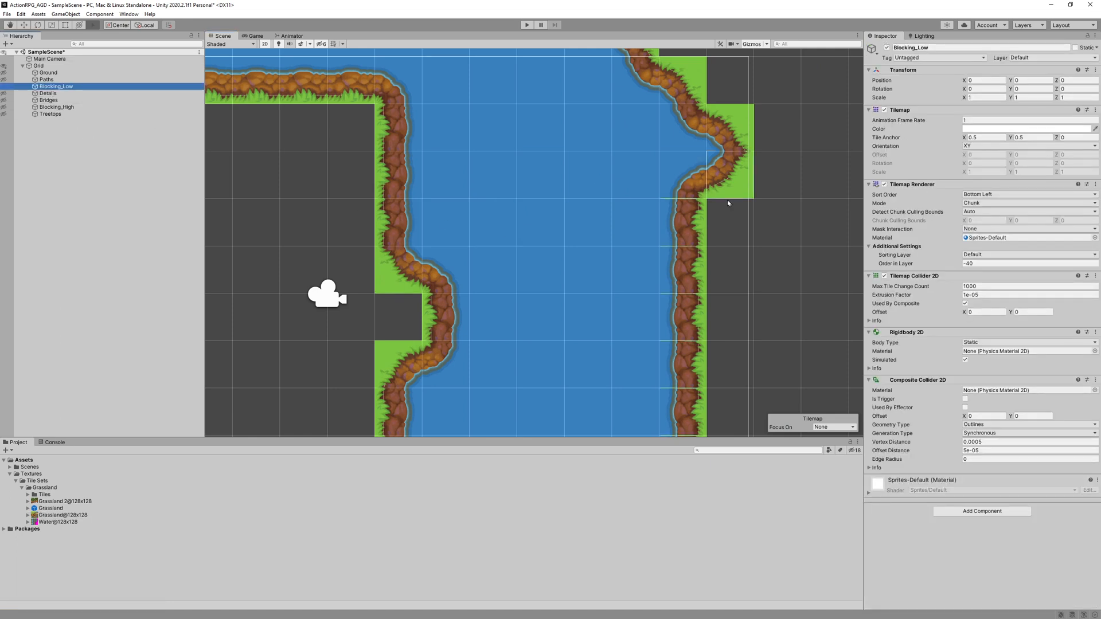
scroll(681, 233, up, 3)
scroll(681, 233, up, 5)
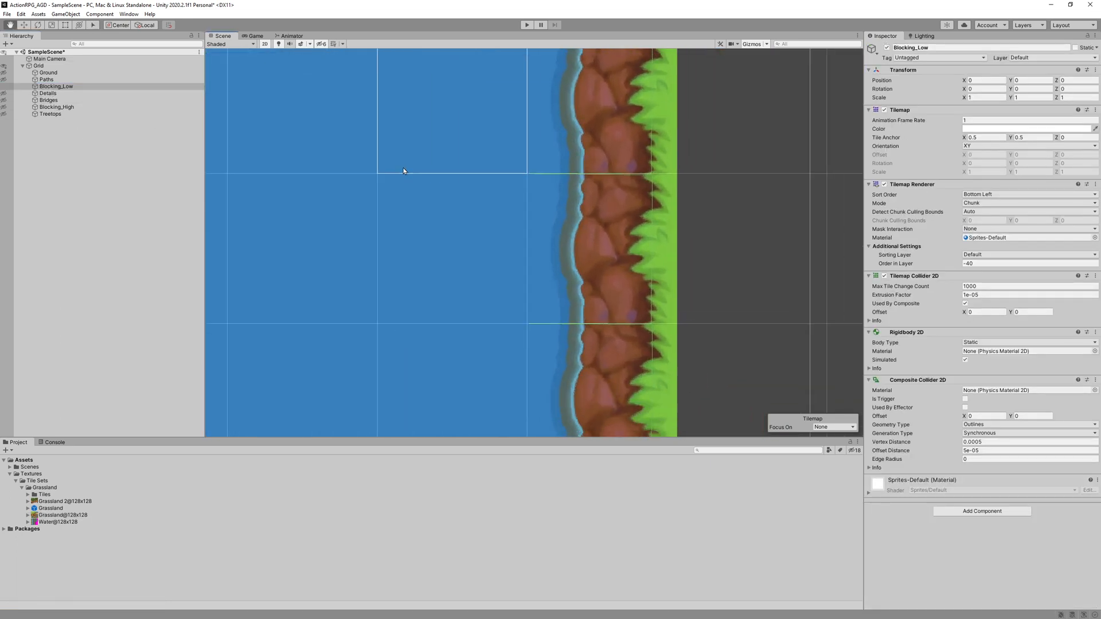
scroll(516, 238, up, 3)
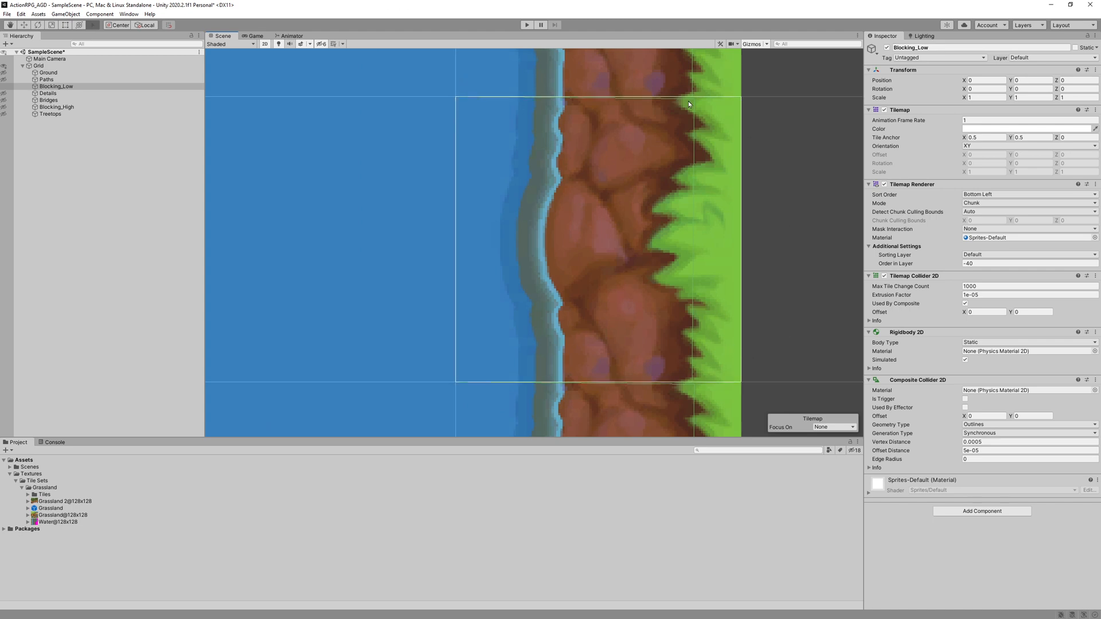
scroll(609, 218, down, 10)
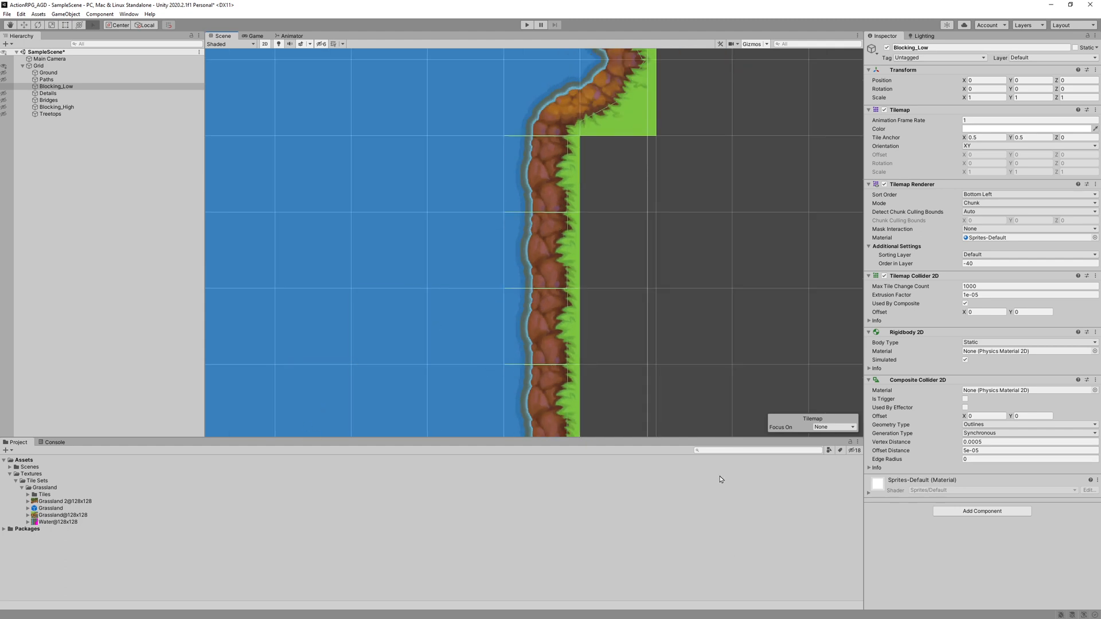
scroll(785, 351, down, 4)
middle_drag(756, 296, 686, 144)
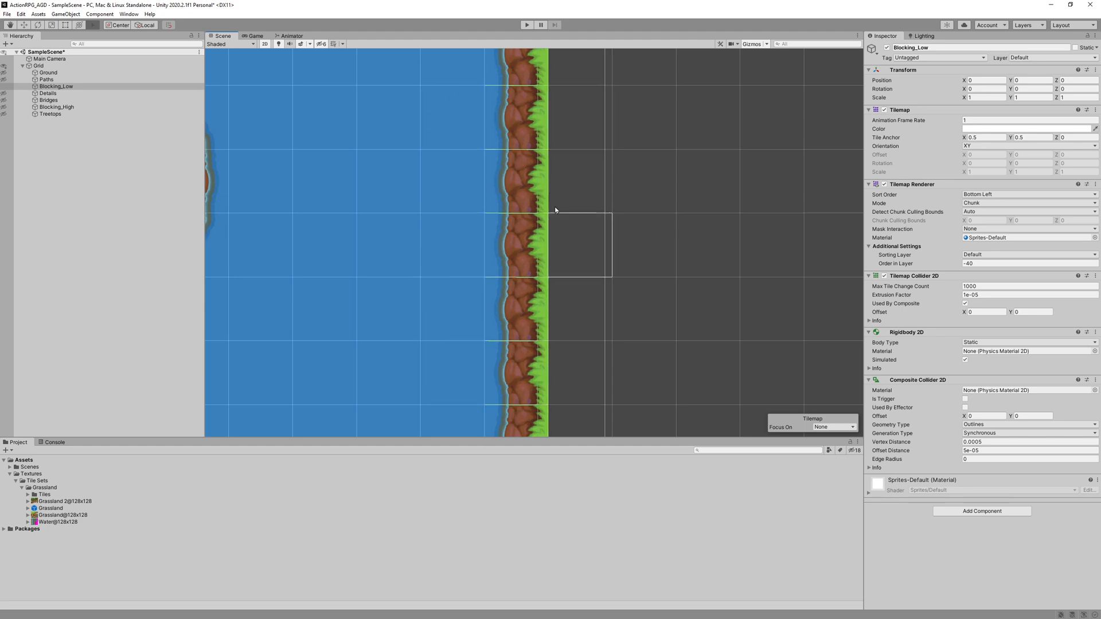
scroll(359, 355, down, 3)
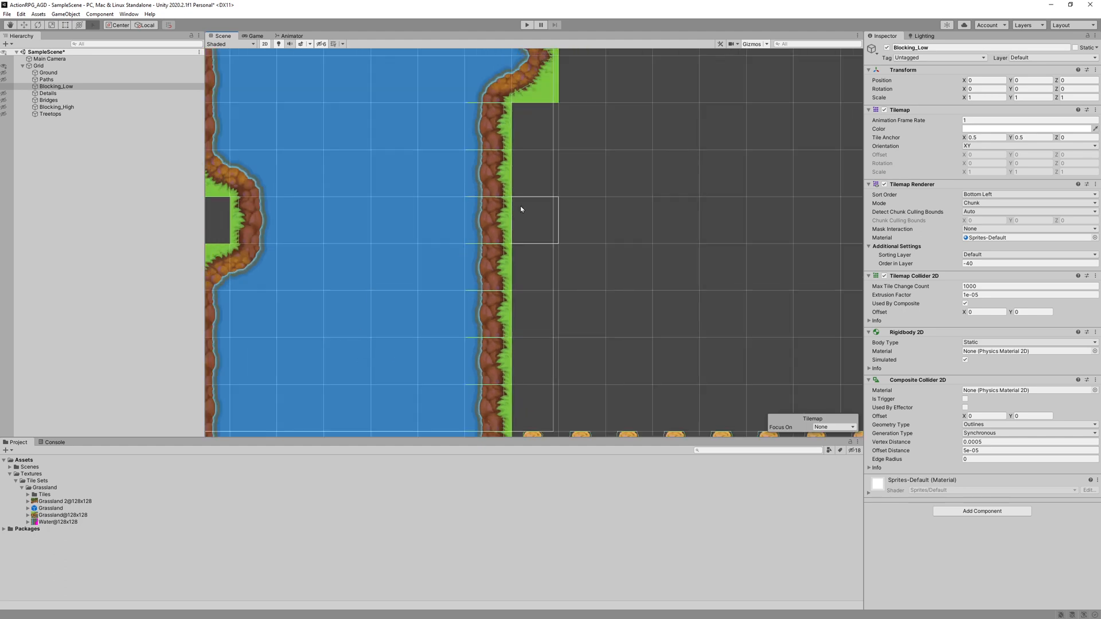
Step: Examine the Blocking_Low collider outline around the notch in the river's left bank
middle_drag(397, 297, 479, 281)
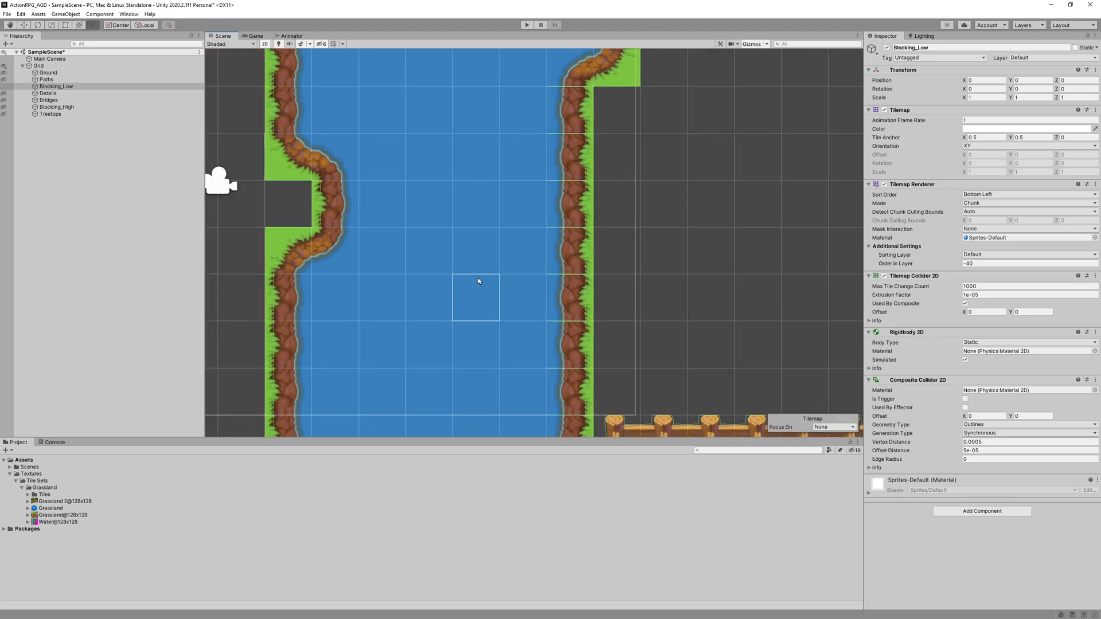
middle_drag(398, 225, 460, 279)
scroll(396, 233, up, 3)
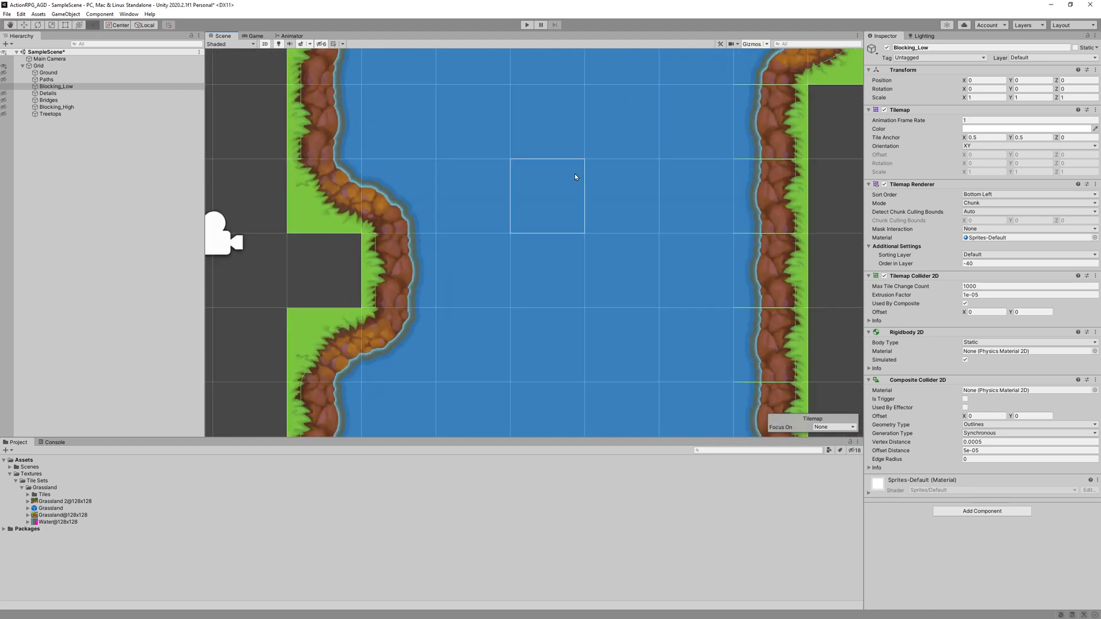
scroll(421, 190, up, 1)
middle_drag(455, 138, 579, 195)
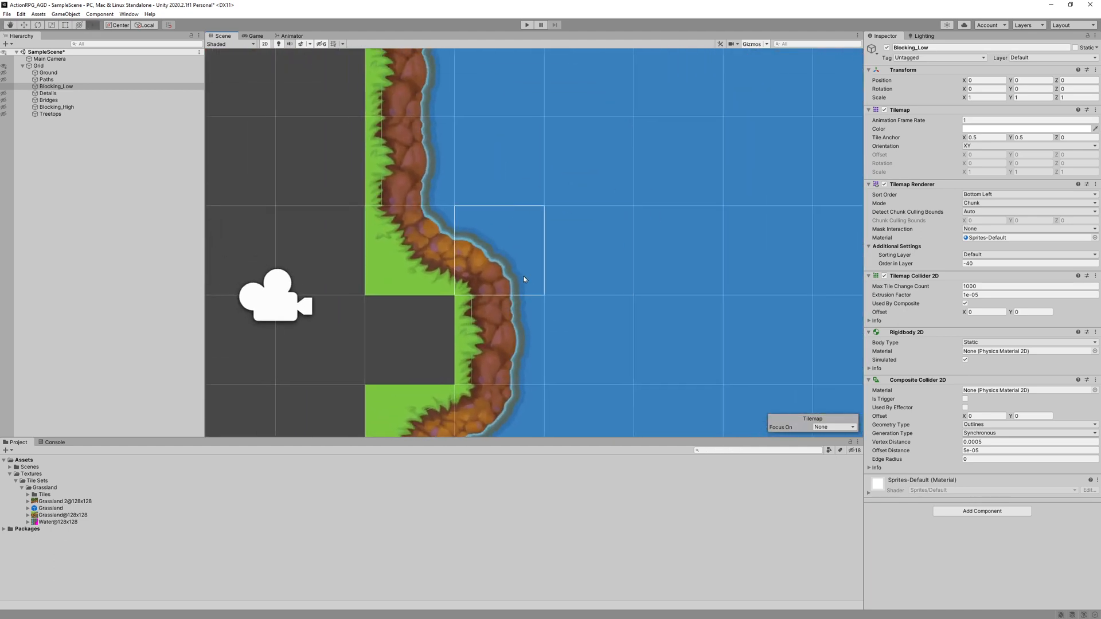
scroll(499, 260, up, 2)
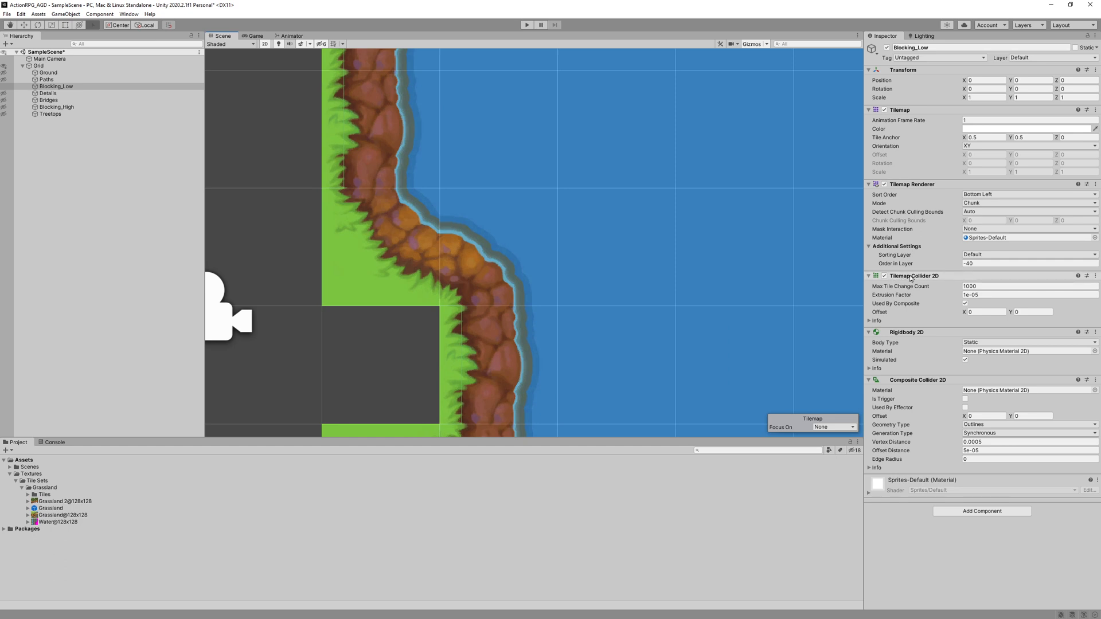
Step: Reset the Tilemap Collider 2D on Blocking_Low, re-enable Used By Composite and check the outline along both riverbanks
right_click(902, 279)
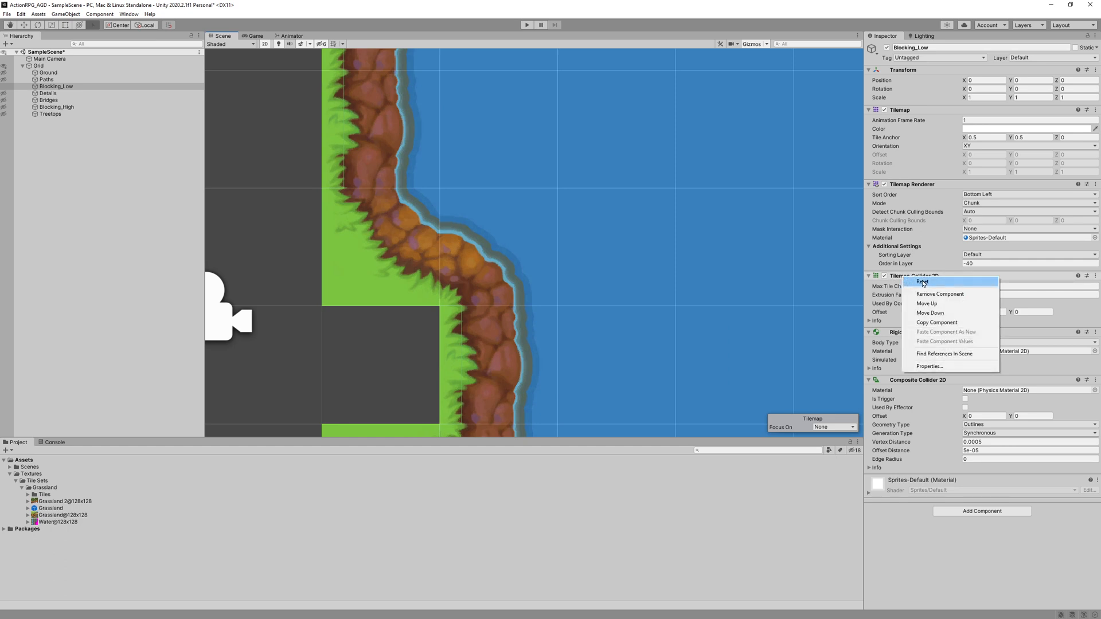
click(918, 282)
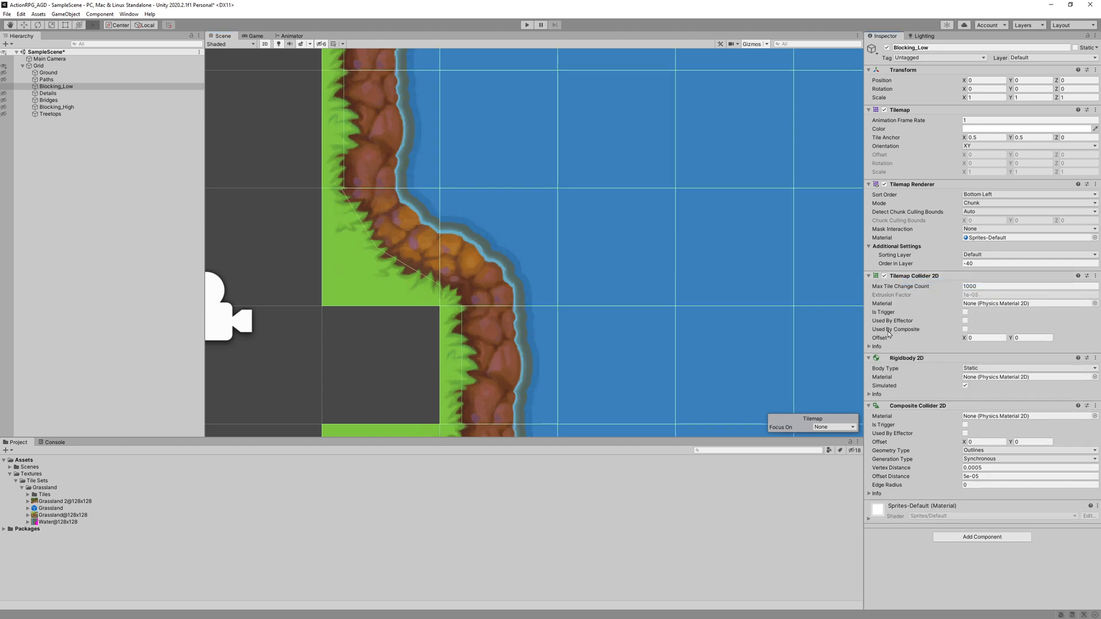
click(966, 330)
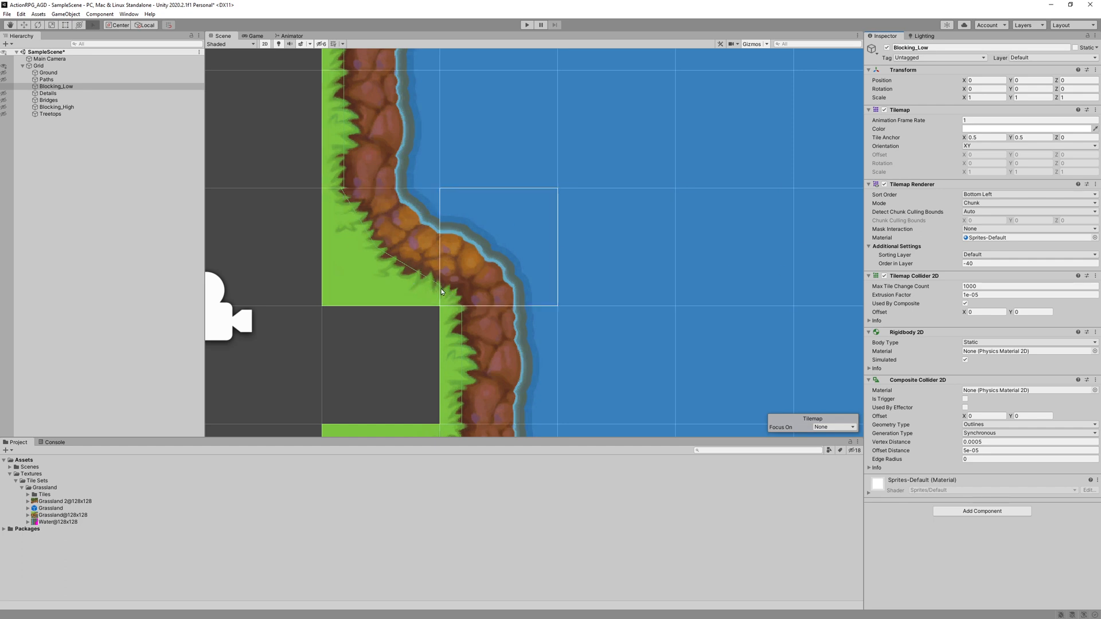
scroll(631, 232, down, 5)
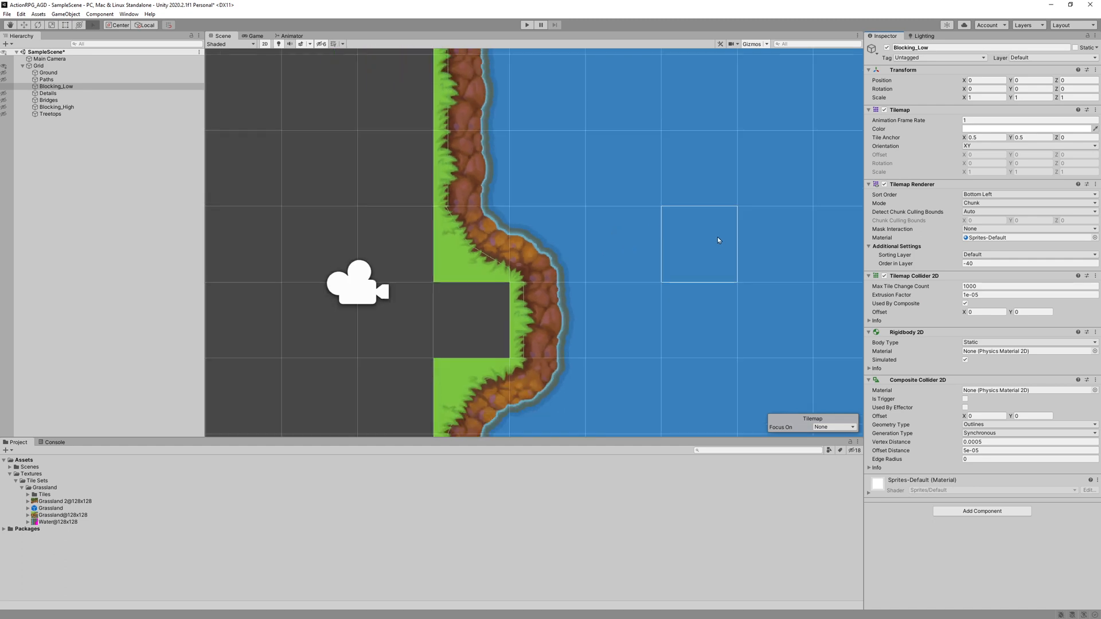
middle_drag(725, 214, 482, 245)
scroll(483, 246, up, 3)
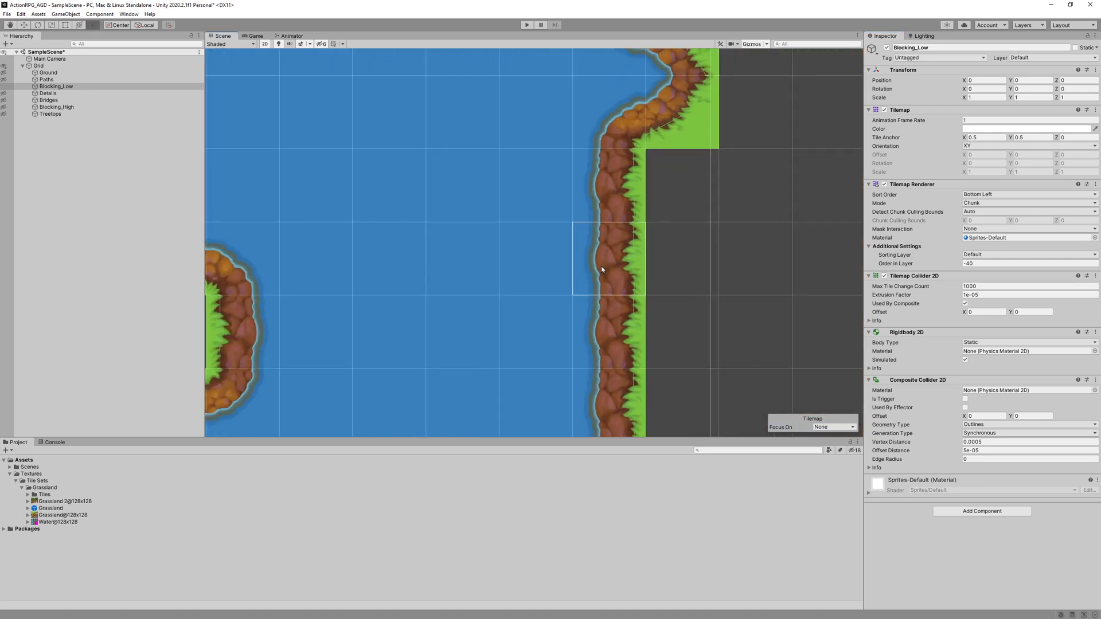
middle_drag(496, 314, 368, 228)
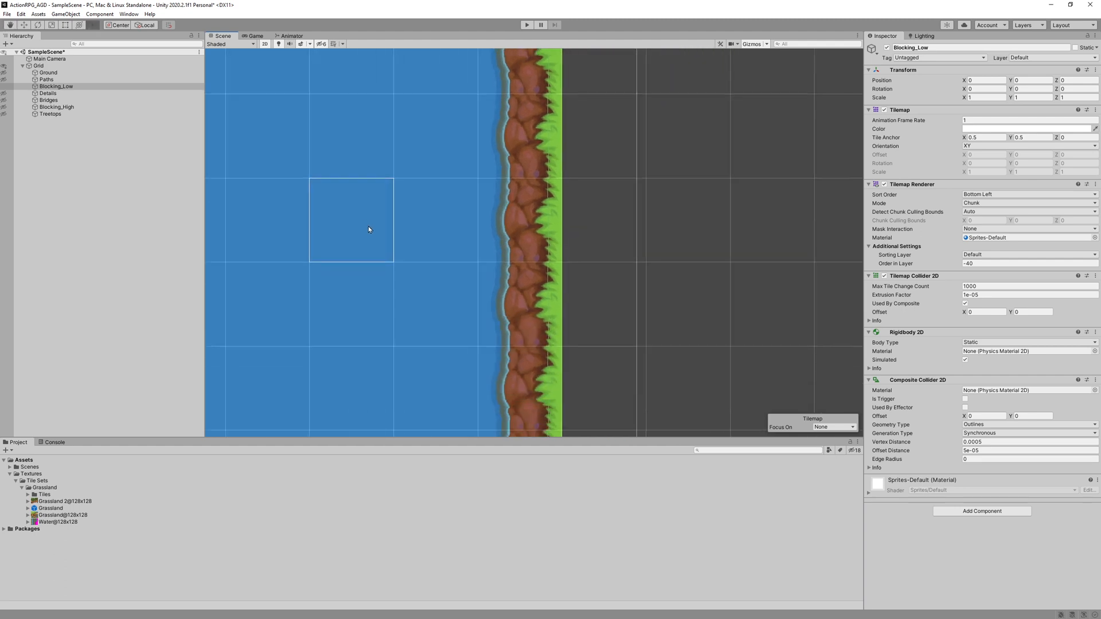
Step: Examine the Blocking_Low collider outline along the river's right bank, the lower fence and the upper stretch of the river
scroll(391, 350, down, 7)
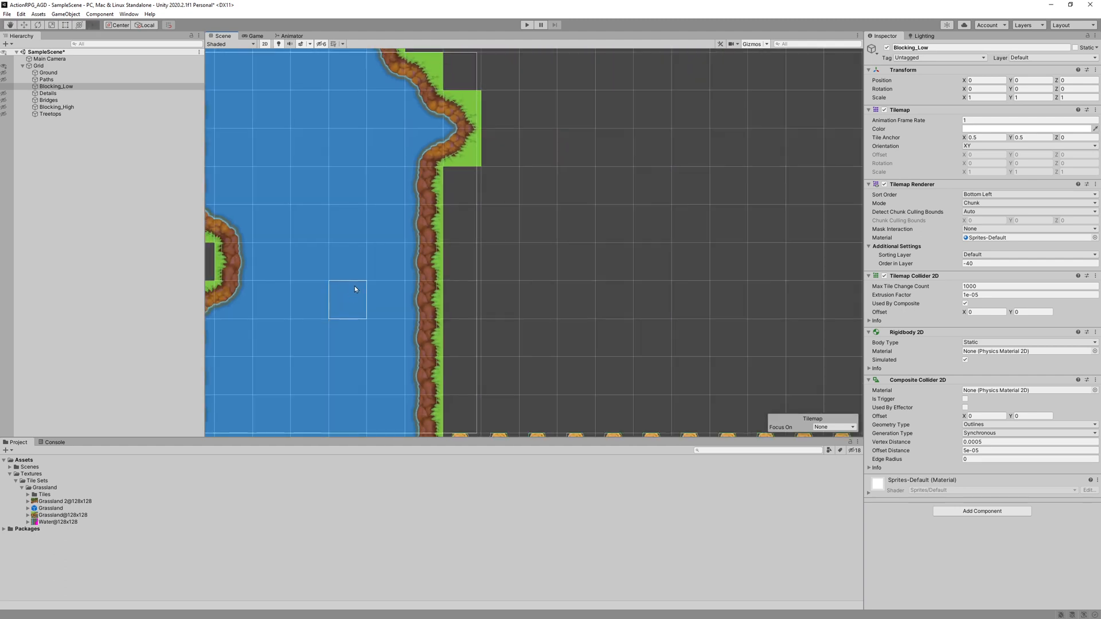
middle_drag(381, 309, 368, 201)
scroll(510, 348, up, 6)
scroll(422, 377, up, 1)
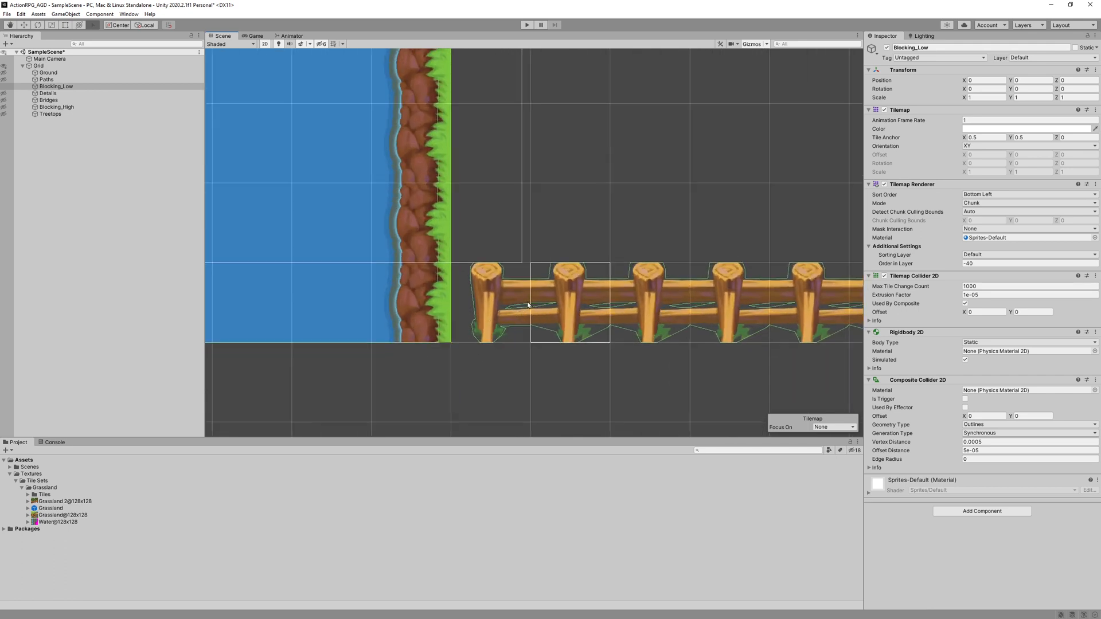
scroll(381, 218, down, 6)
middle_drag(303, 147, 454, 229)
middle_drag(424, 135, 476, 244)
middle_drag(446, 152, 559, 297)
middle_drag(510, 182, 554, 196)
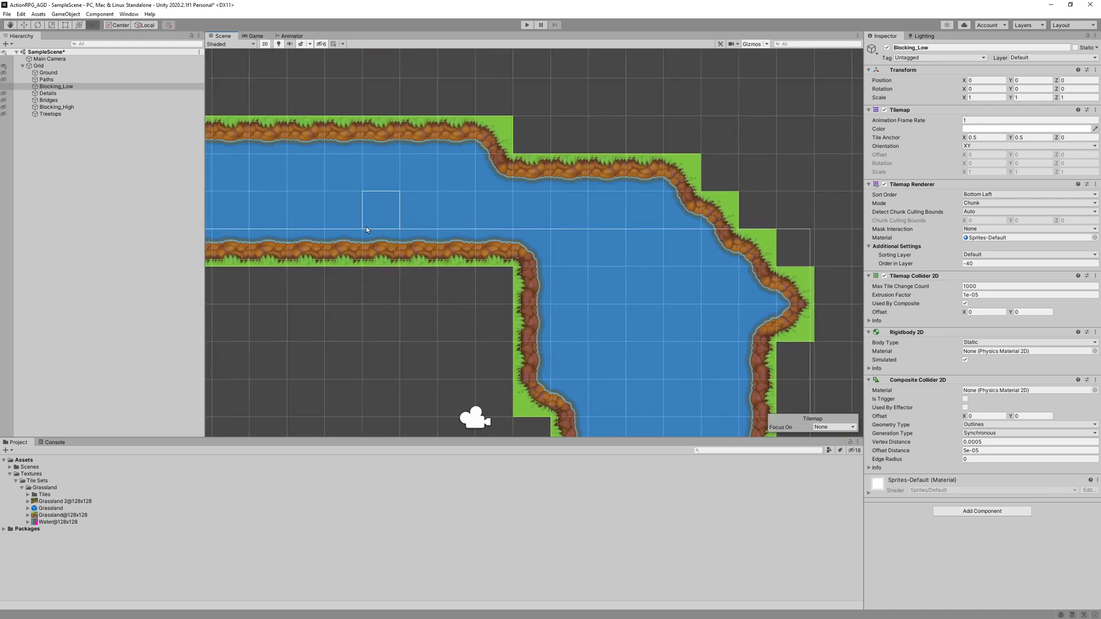
middle_drag(413, 223, 450, 225)
middle_drag(310, 195, 456, 204)
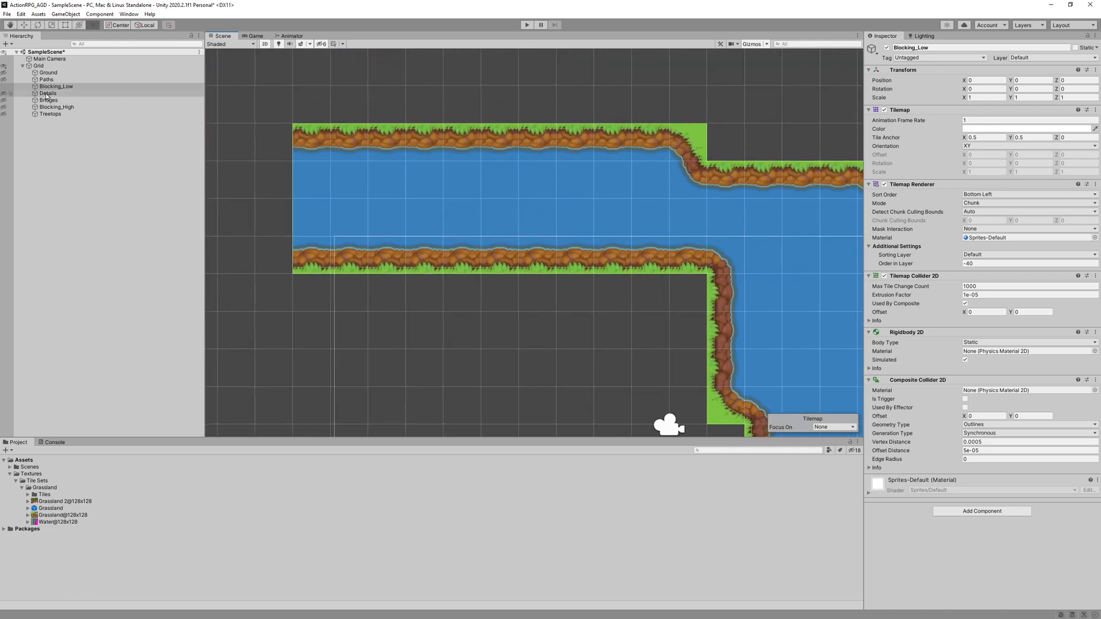
Step: Toggle Blocking_Low's visibility off and on, show the Bridges tilemap and inspect the bridge crossing the upper river
click(4, 87)
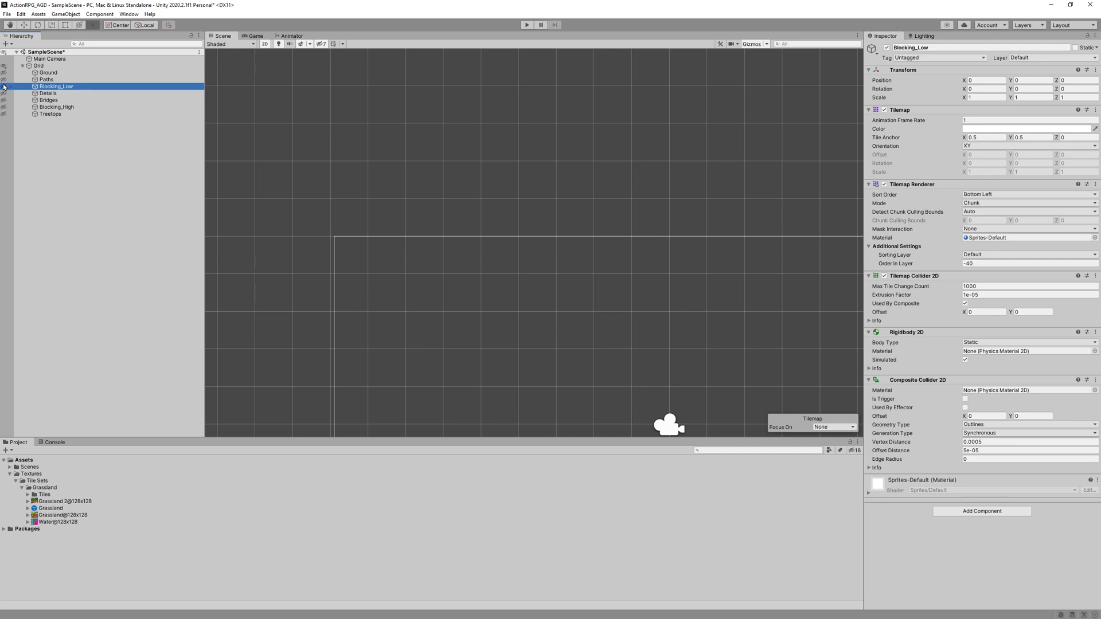
click(4, 86)
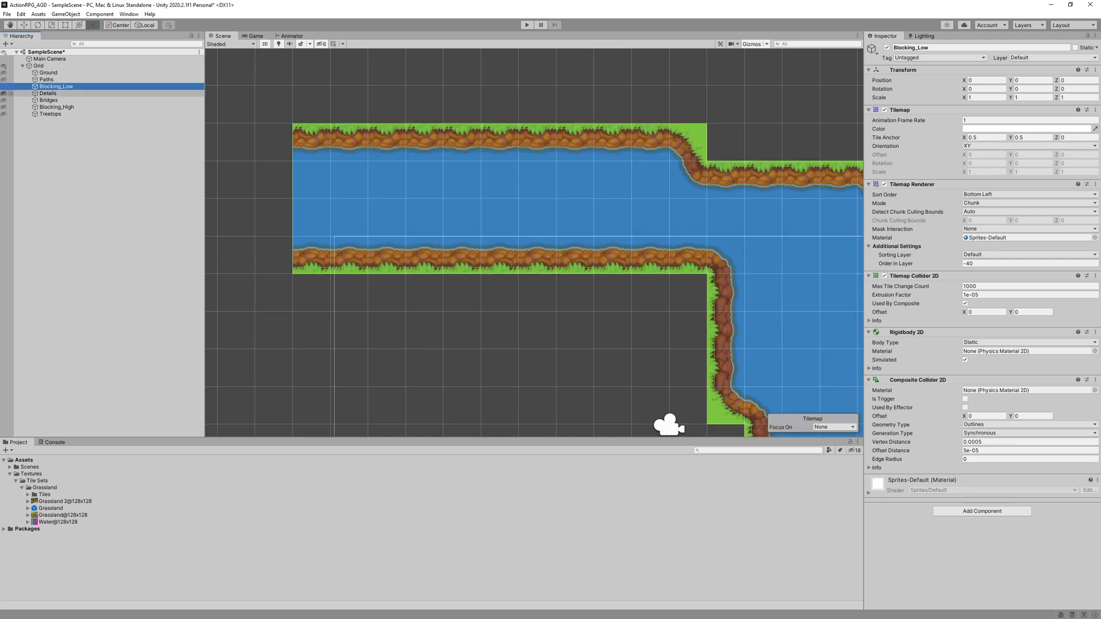
click(4, 100)
scroll(374, 257, up, 4)
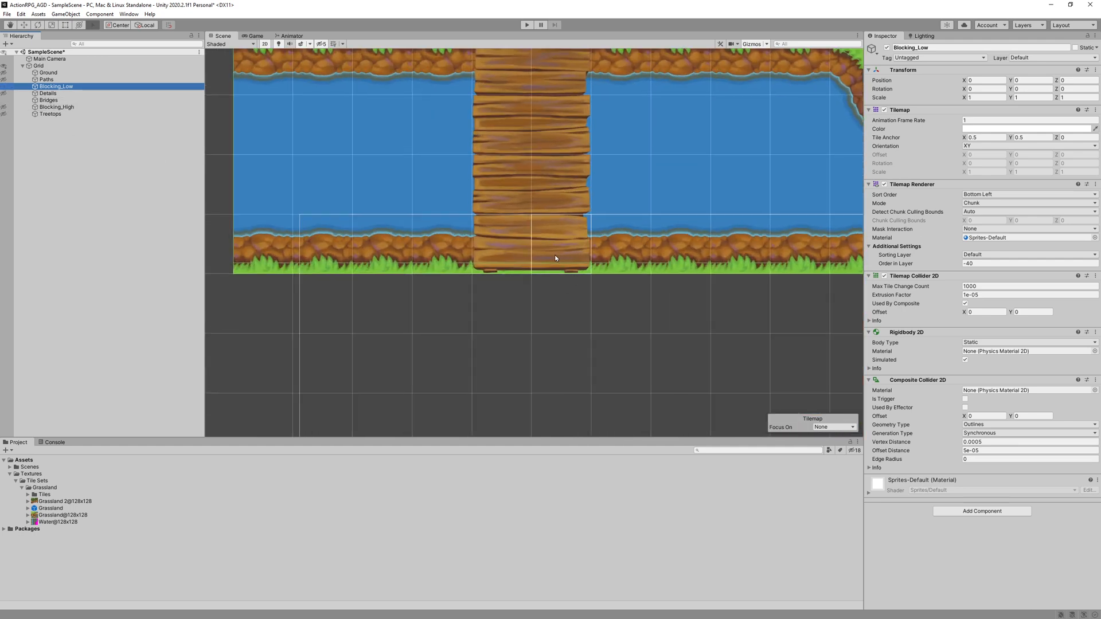
middle_drag(586, 257, 514, 326)
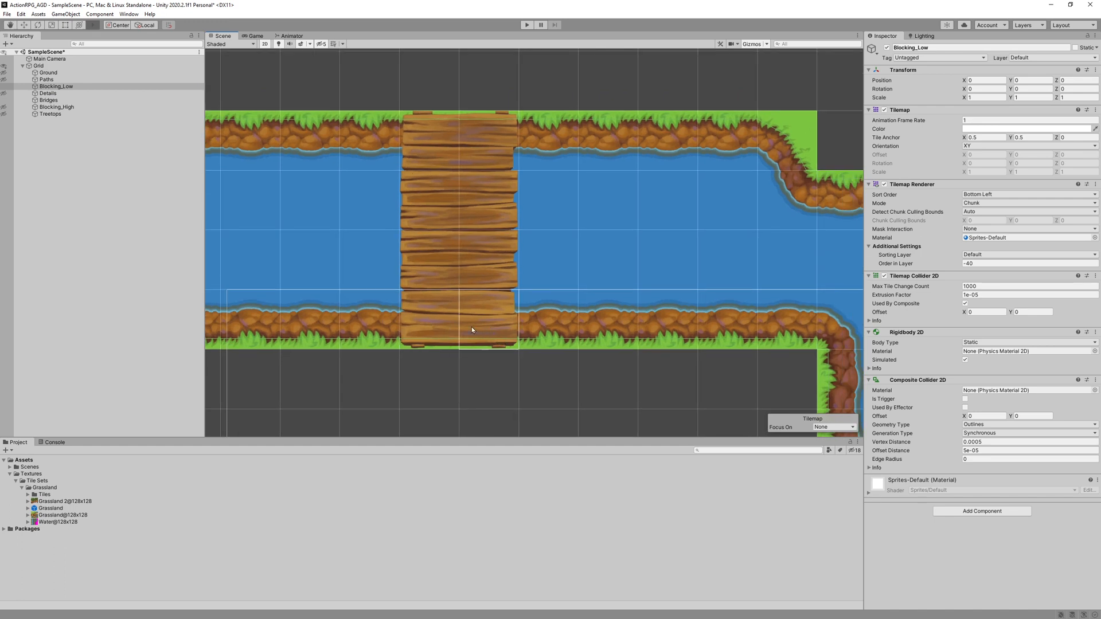
scroll(482, 226, down, 2)
scroll(572, 261, down, 1)
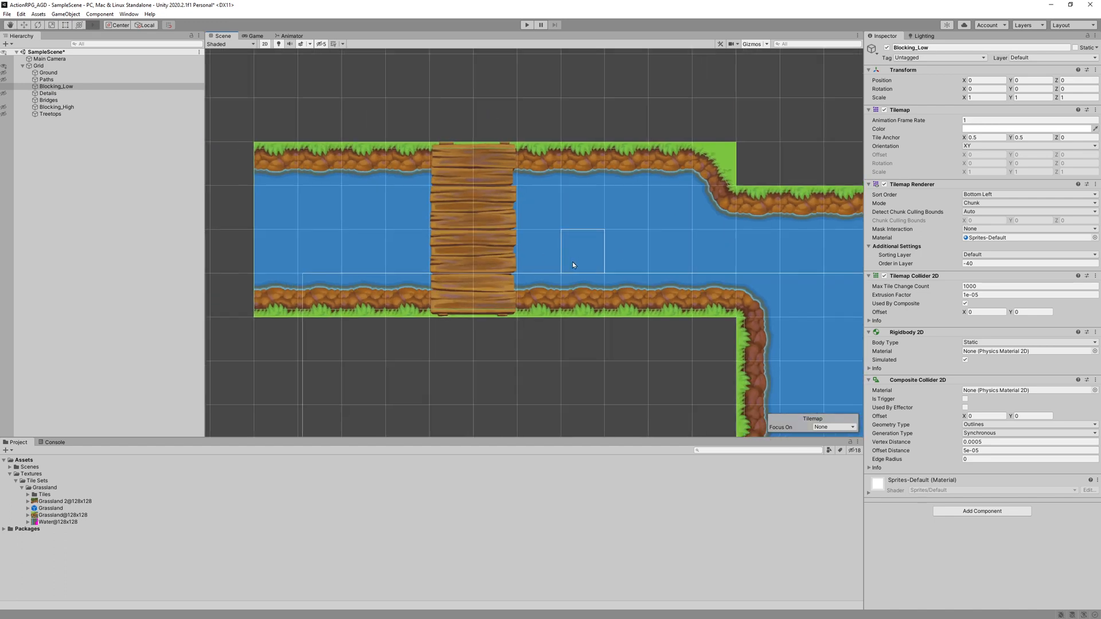
Step: Erase the two-by-four block of Blocking_Low water and riverbank tiles beneath the wooden bridge
click(70, 87)
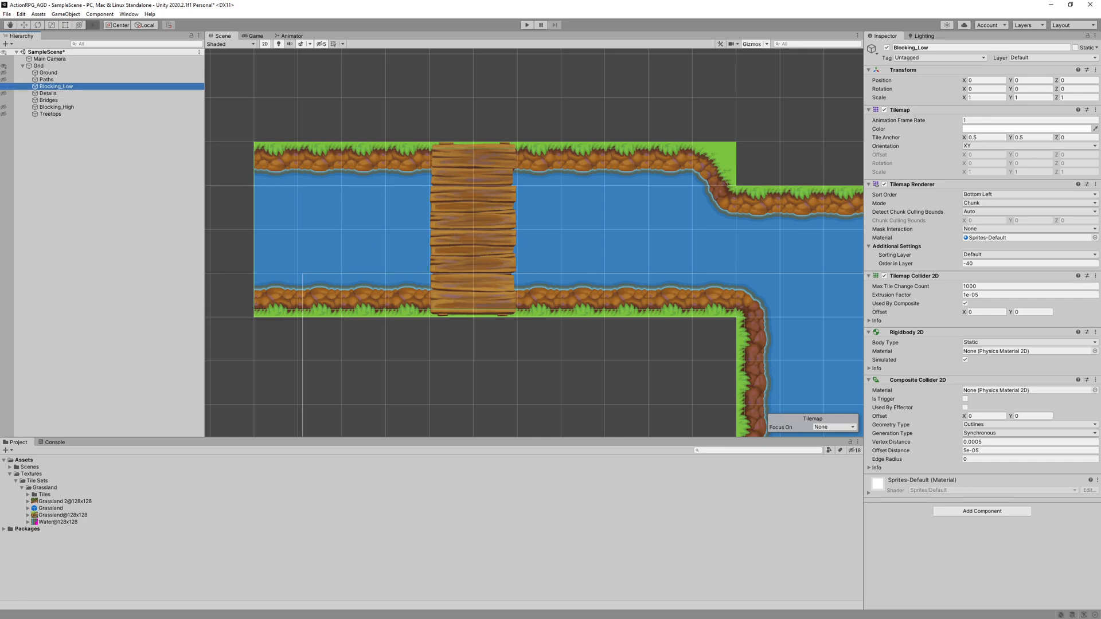
drag(0, 162, 0, 132)
click(505, 244)
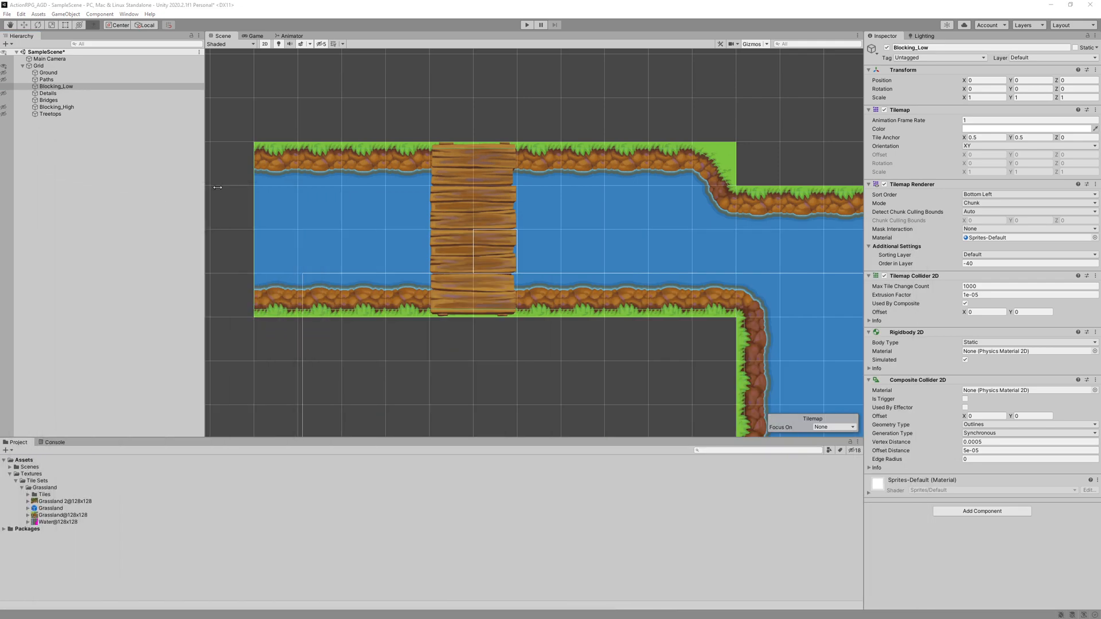
click(451, 163)
mouse_move(483, 166)
mouse_down()
mouse_move(479, 207)
mouse_move(452, 243)
mouse_move(486, 300)
mouse_move(453, 301)
mouse_up()
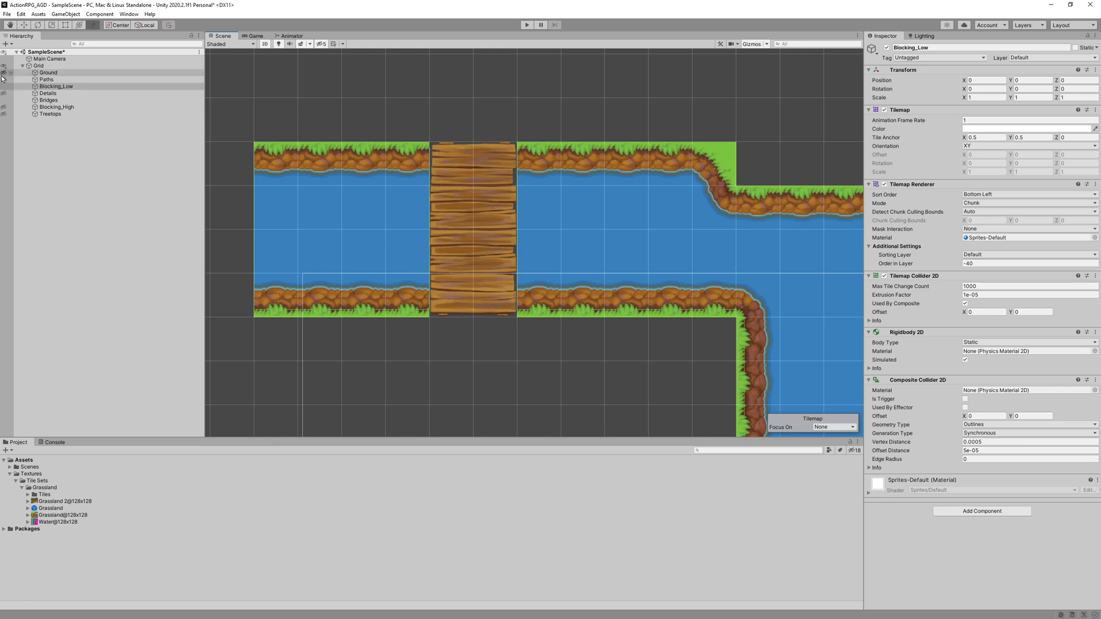
Step: Show the Paths tilemap and briefly display Ground to inspect what lies beneath the bridge
click(52, 93)
click(4, 80)
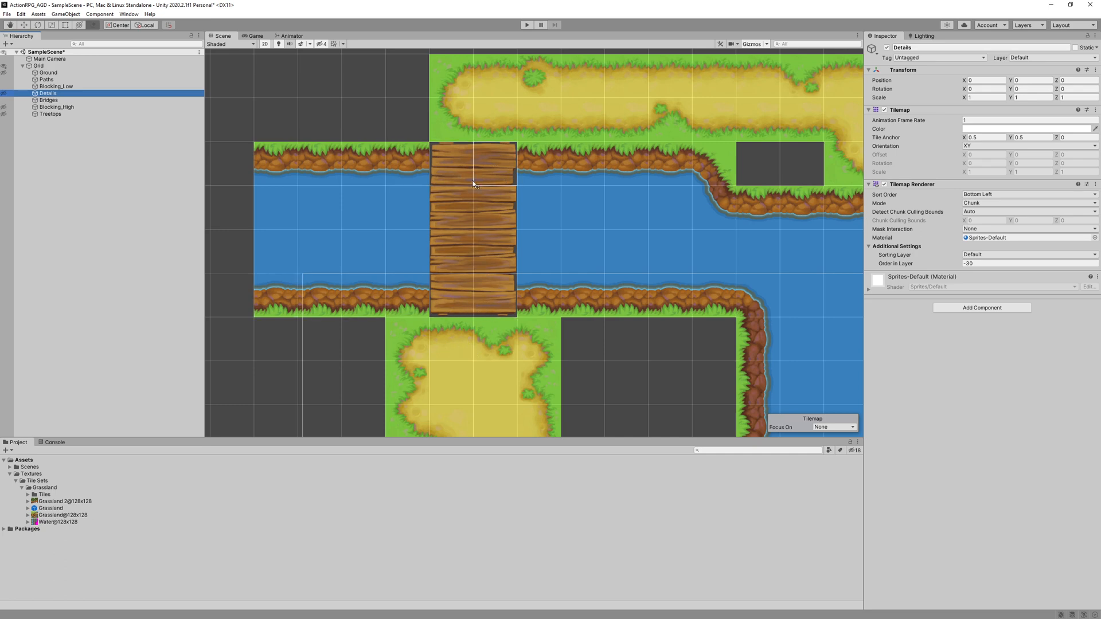
click(47, 80)
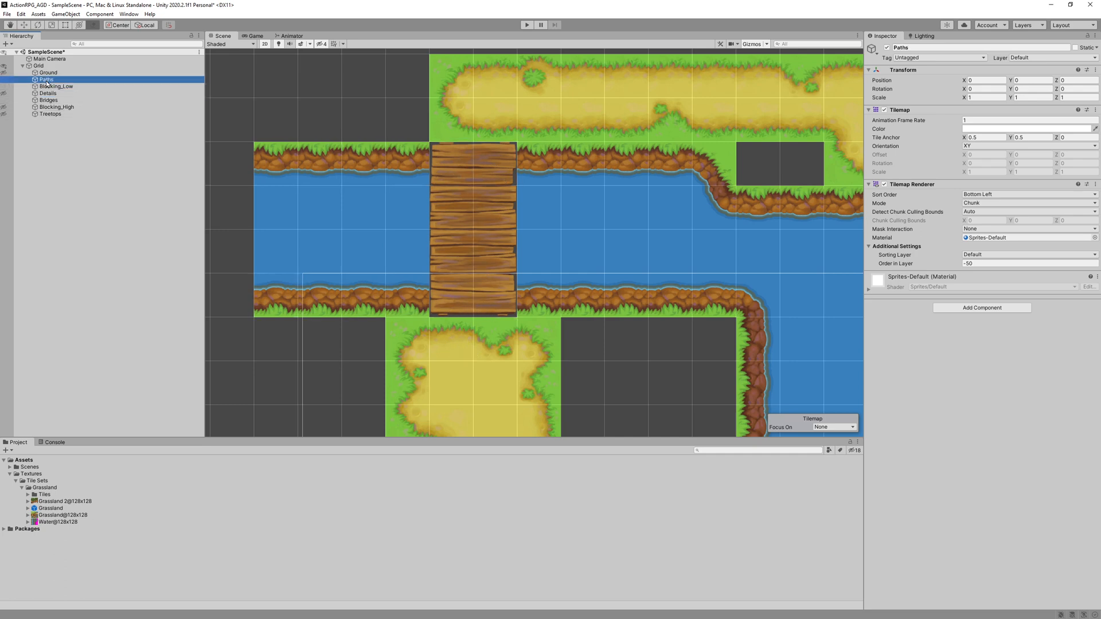
click(3, 72)
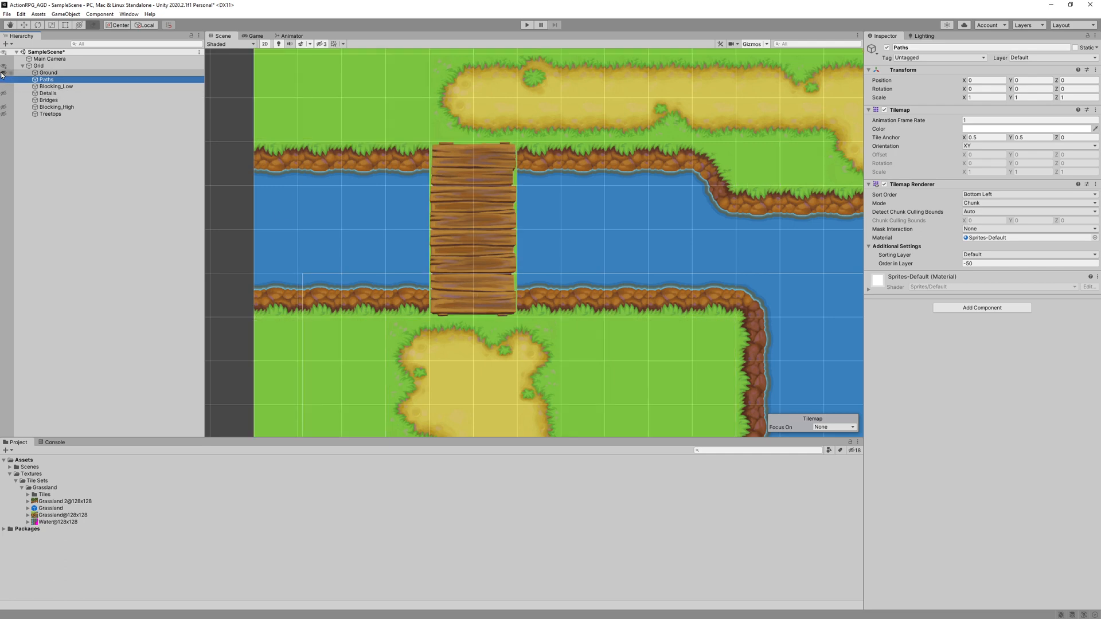
click(3, 73)
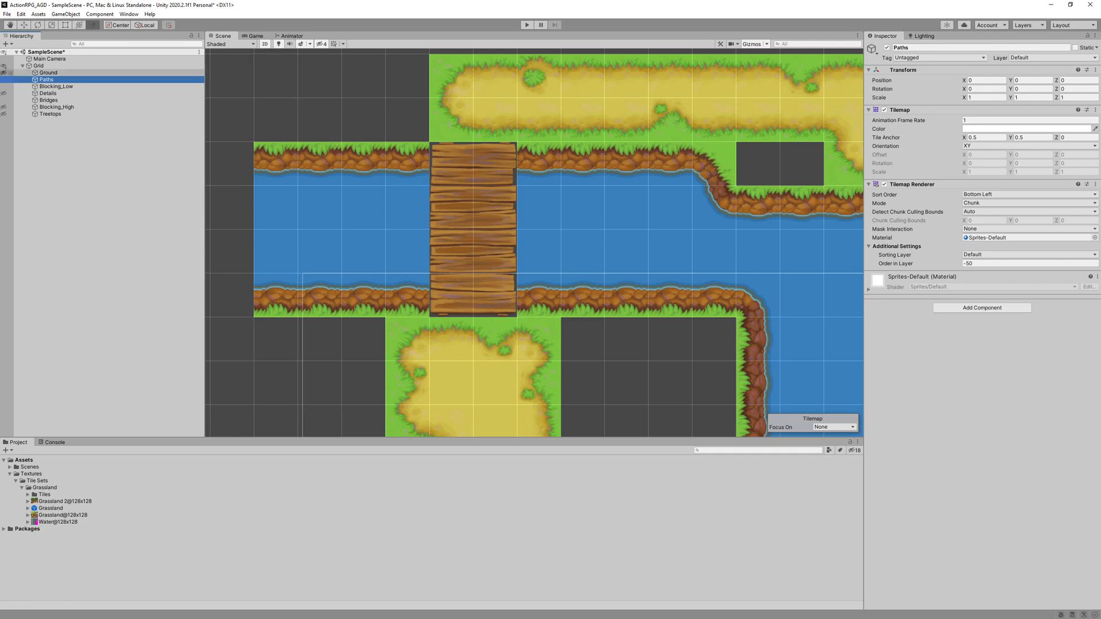
Step: Show the Ground tilemap and paint a two-by-two block of water tiles on it beneath the middle of the bridge
drag(0, 149, 0, 158)
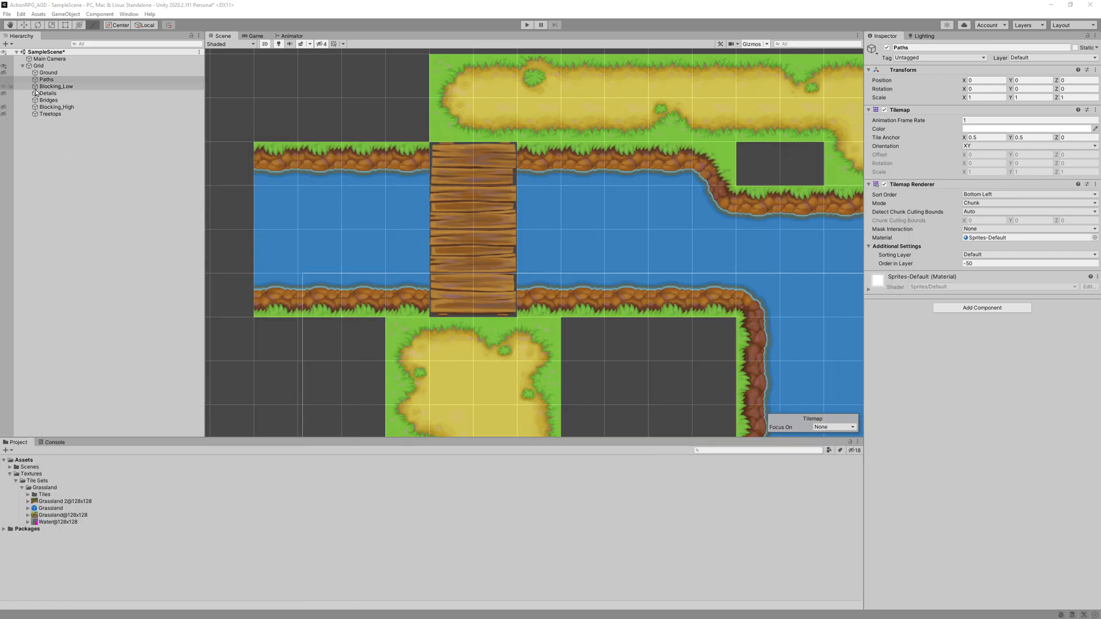
click(43, 73)
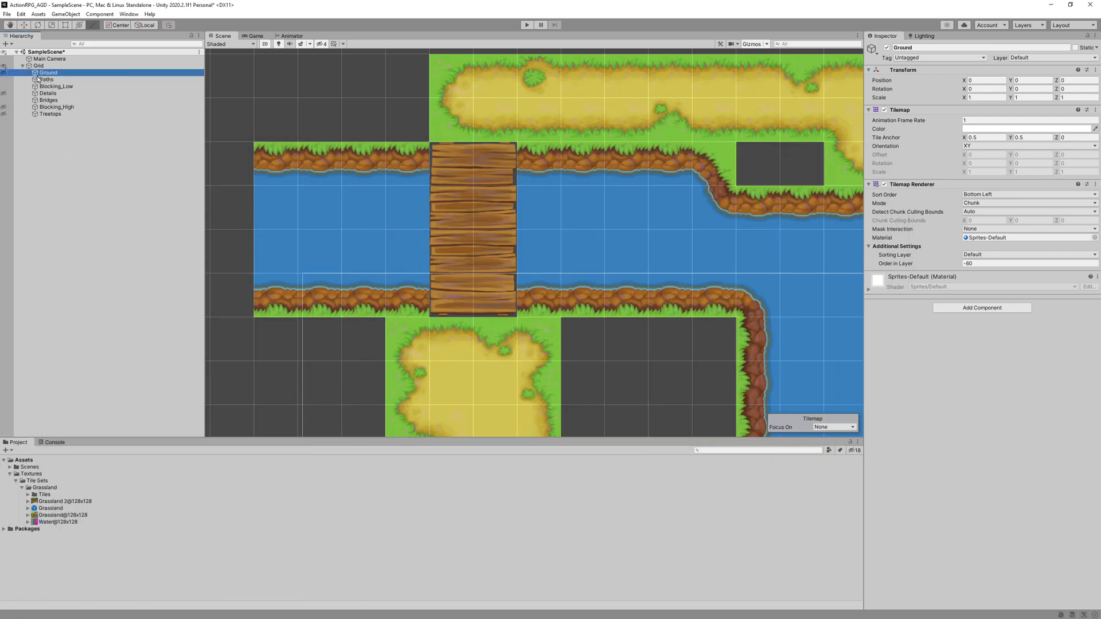
click(4, 73)
mouse_move(442, 204)
mouse_down()
mouse_move(471, 205)
mouse_move(491, 243)
mouse_move(455, 242)
mouse_up()
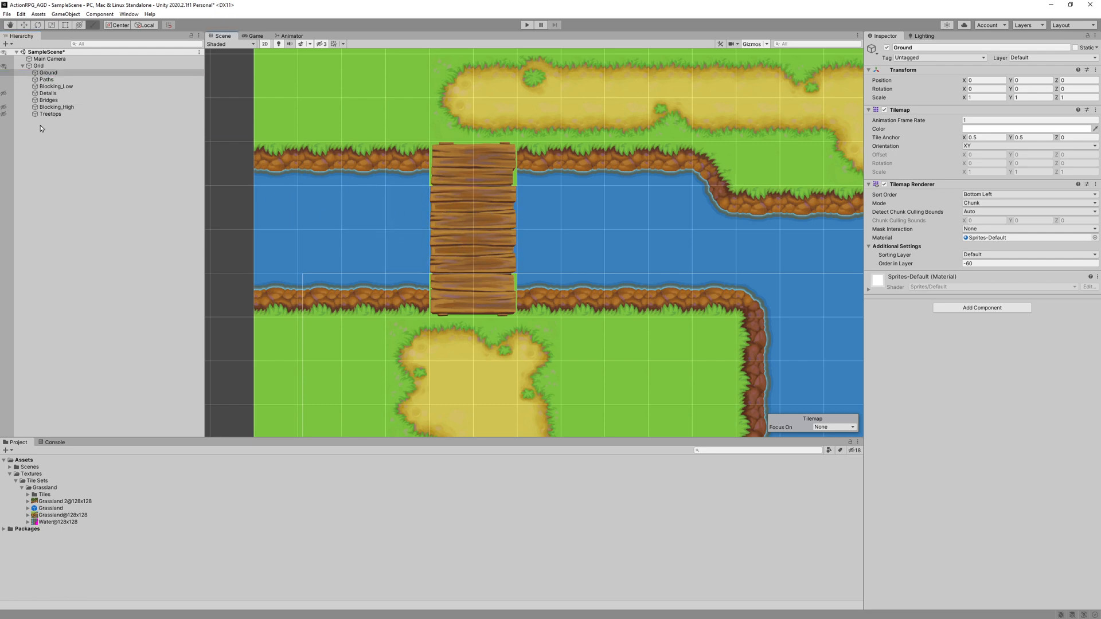
Step: Paint riverbank tiles on the Paths tilemap beneath both bridge ends, checking them with the Bridges tilemap briefly hidden
click(46, 81)
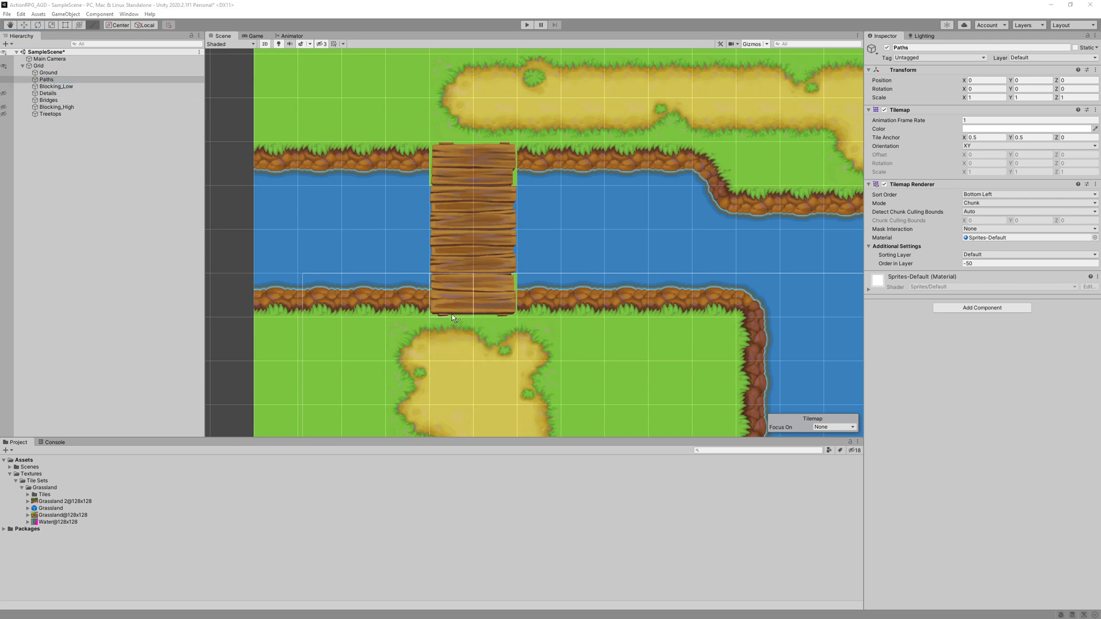
drag(447, 311, 485, 308)
click(4, 100)
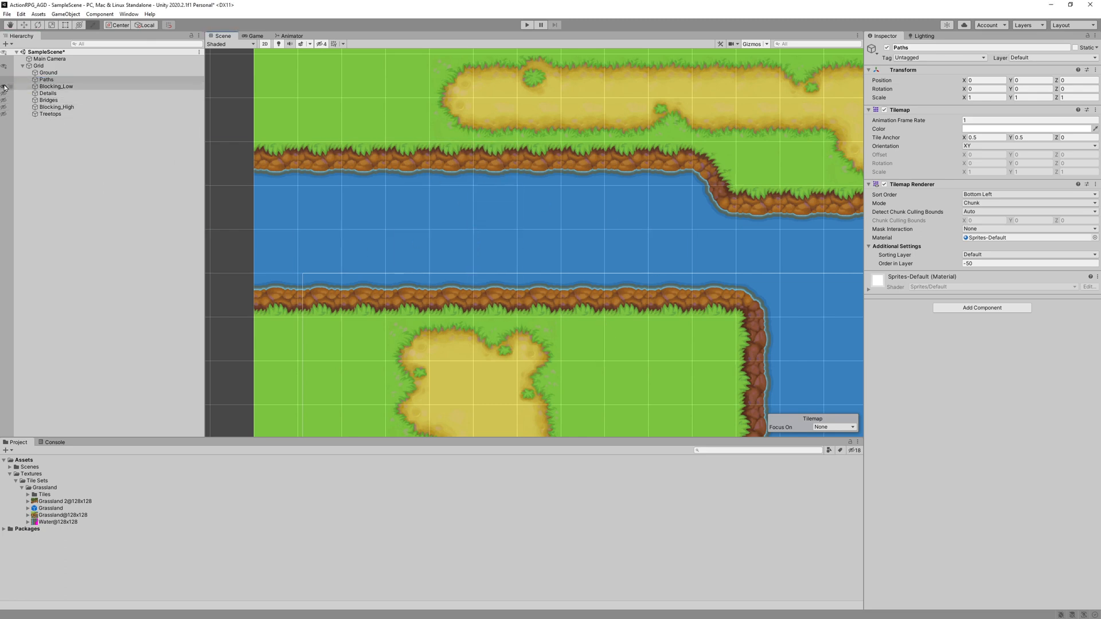
click(3, 102)
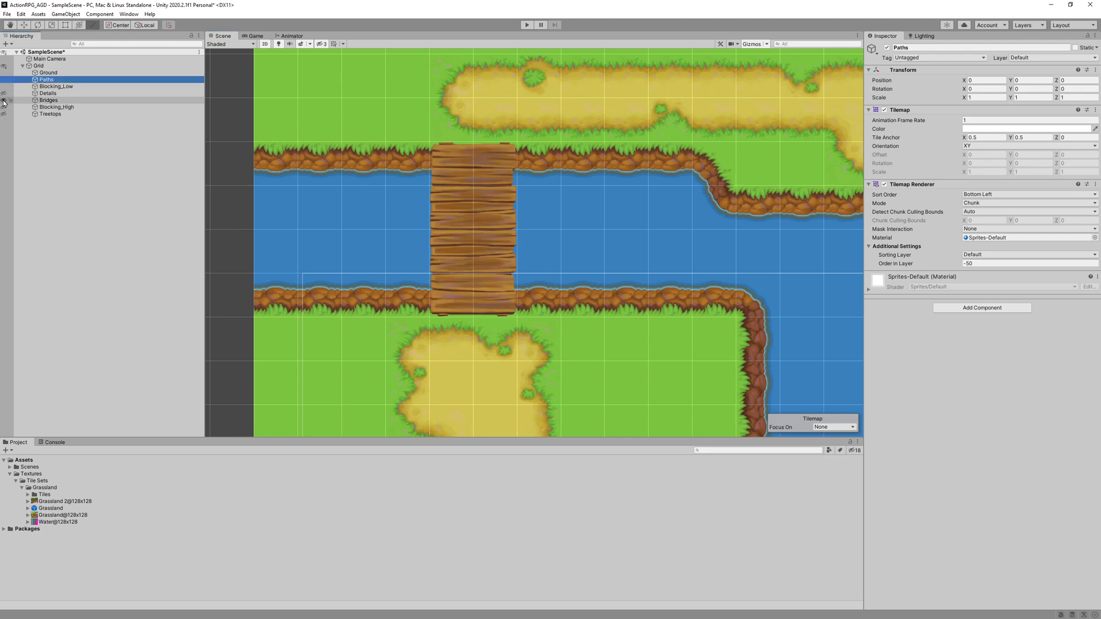
Step: Isolate Blocking_Low by hiding Bridges, Ground and Paths, and examine the gap at the bridge crossing
click(54, 87)
key(f)
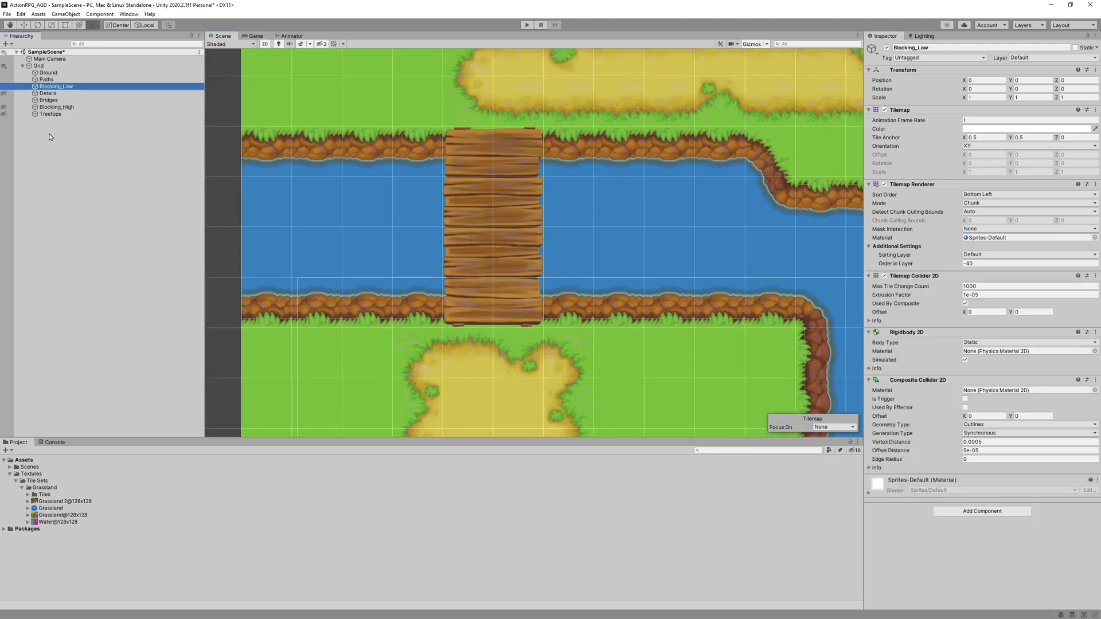
click(3, 101)
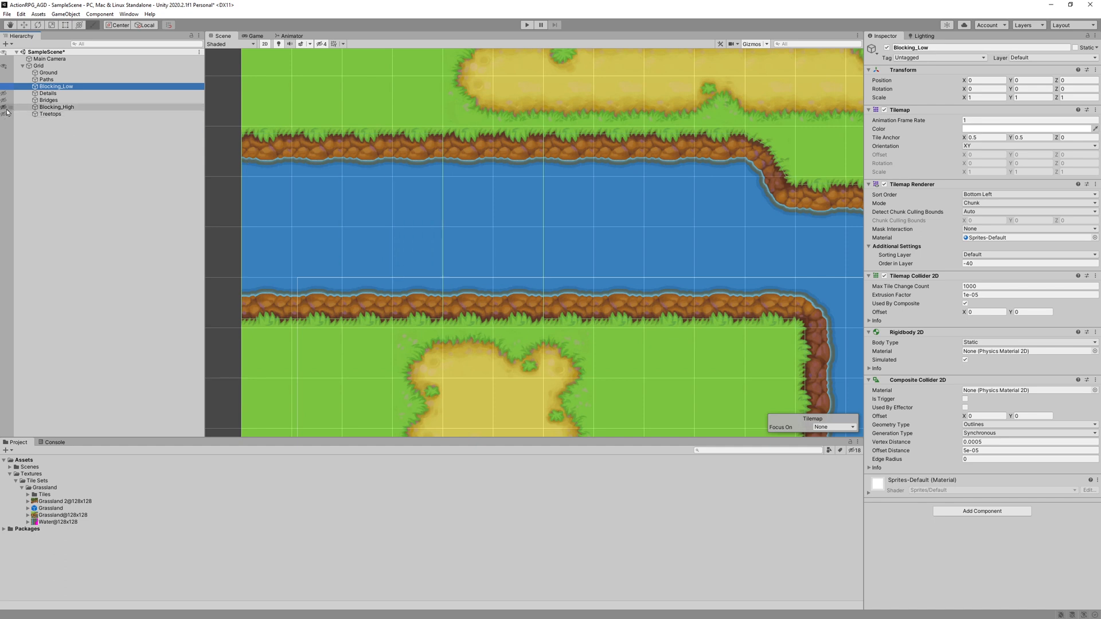
click(4, 73)
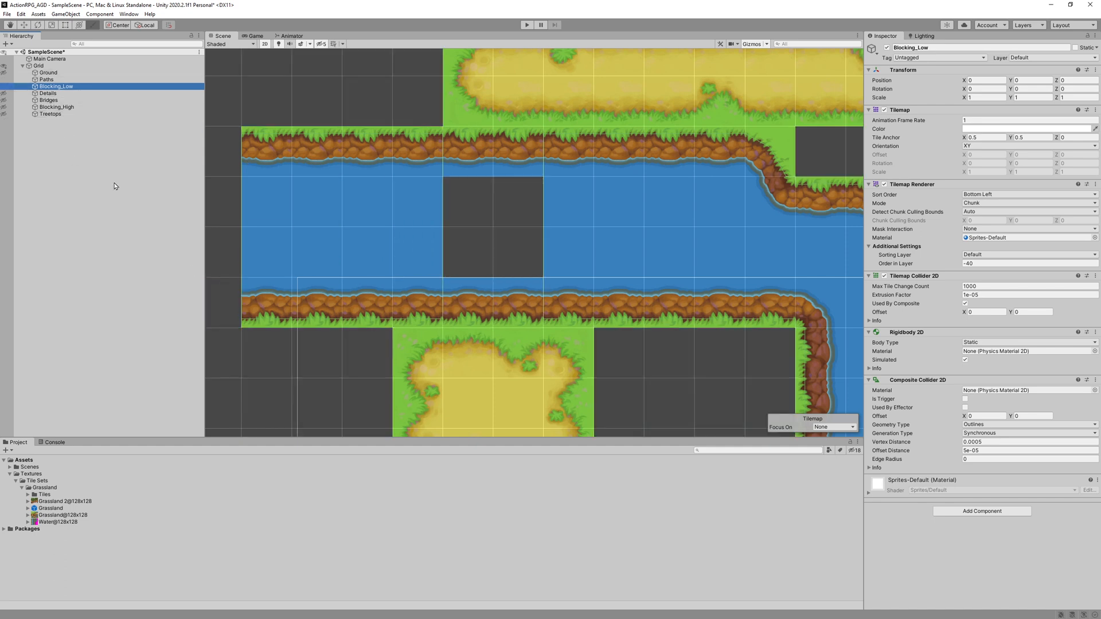
click(3, 81)
middle_drag(391, 214, 367, 194)
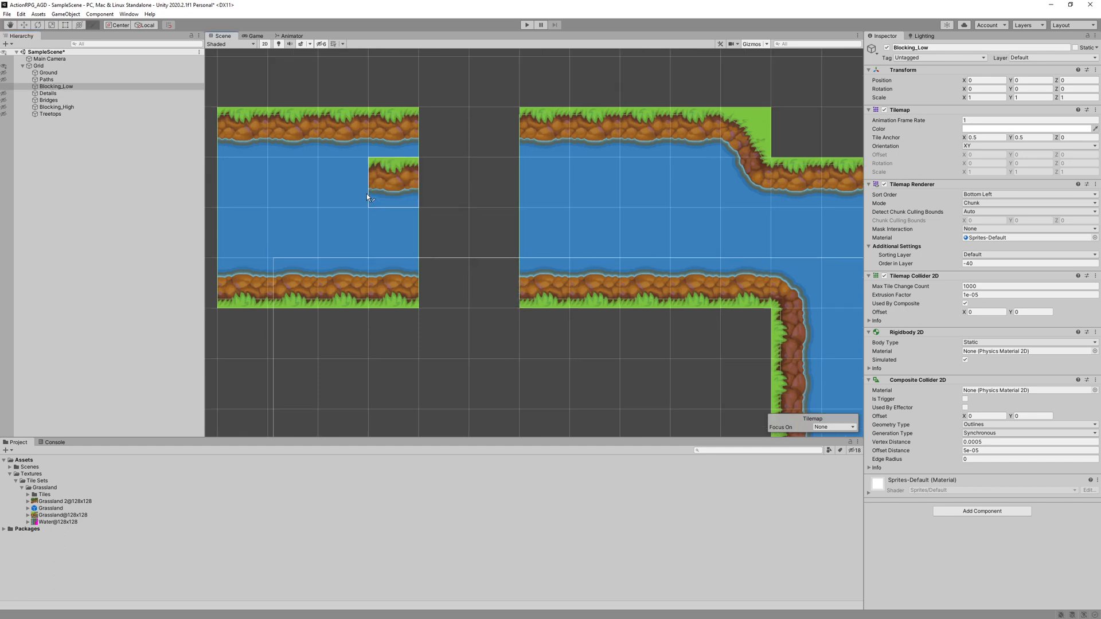
scroll(446, 315, down, 3)
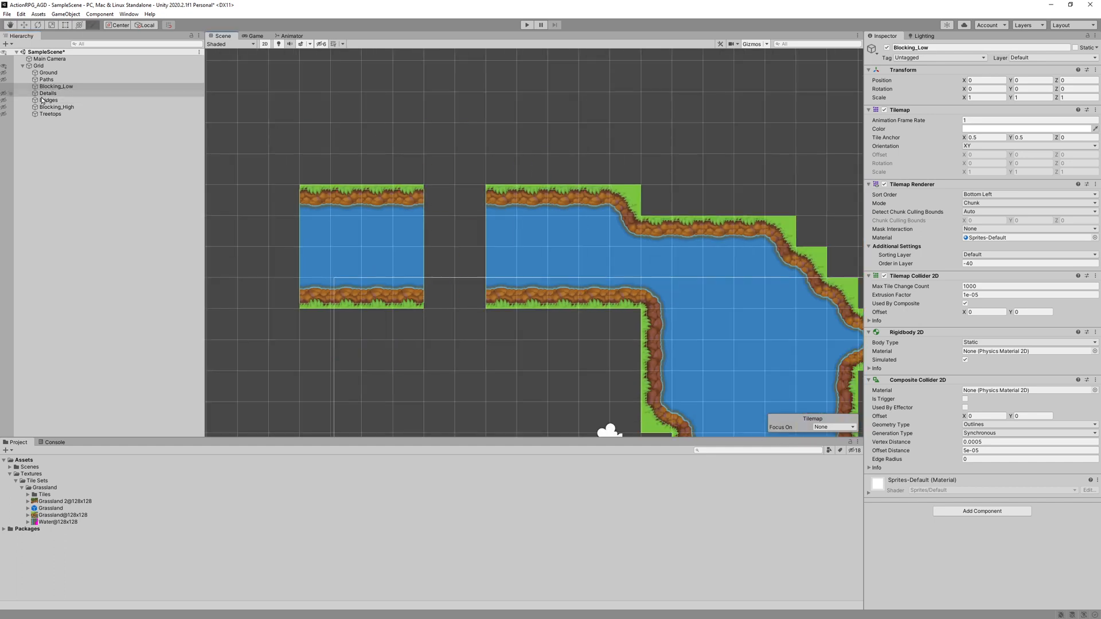
Step: Show the Paths, Ground, Details, Bridges, Blocking_High and Treetops tilemaps again
click(4, 79)
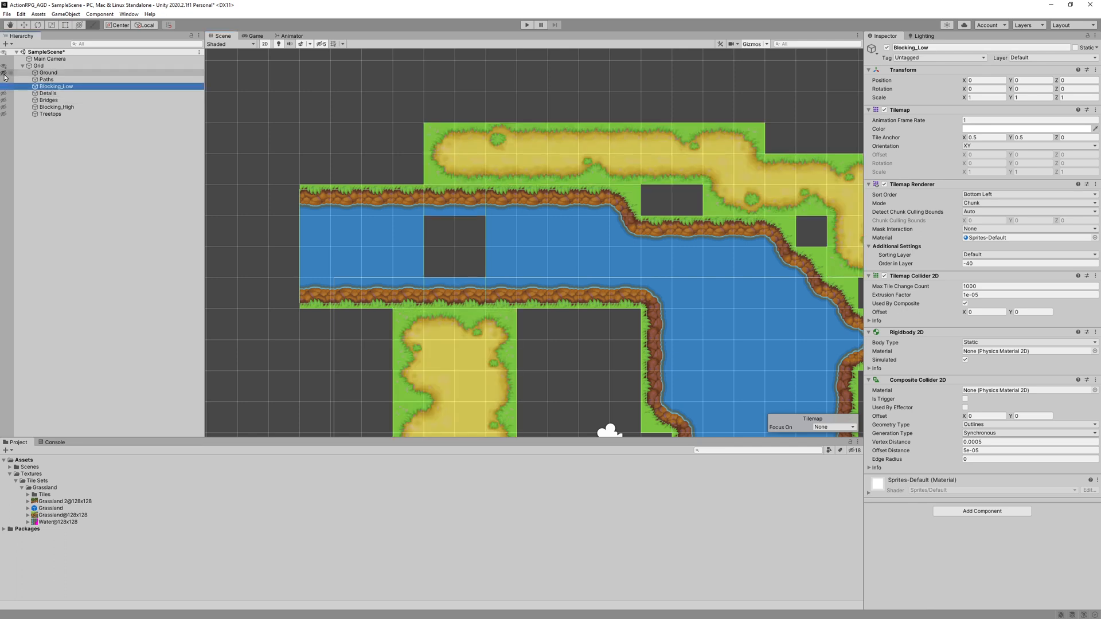
click(4, 73)
click(4, 92)
click(3, 100)
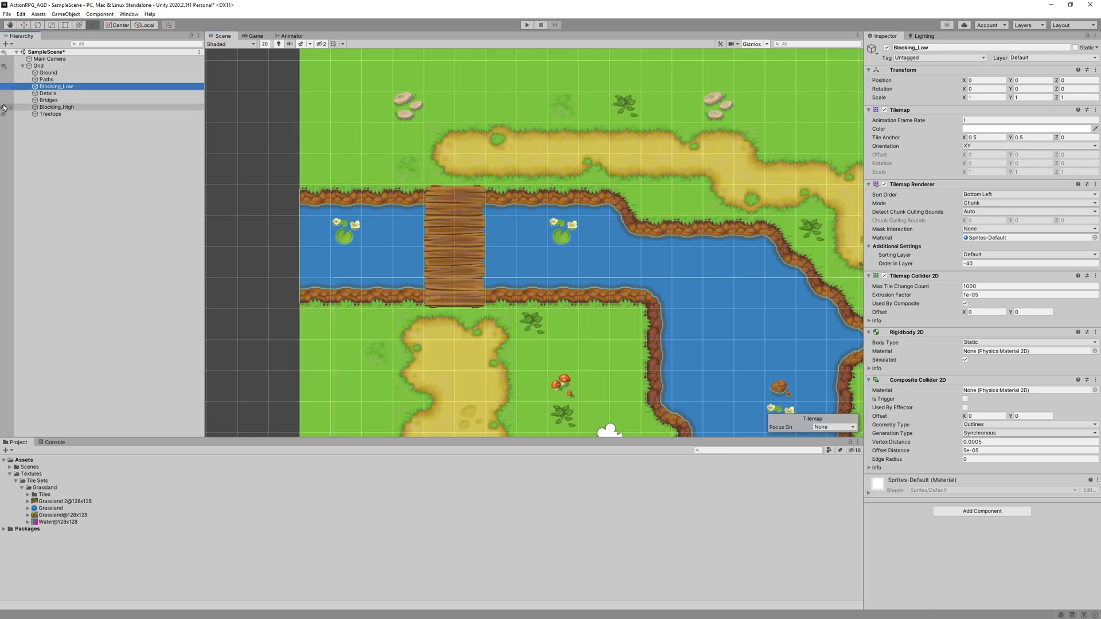
click(3, 107)
click(4, 114)
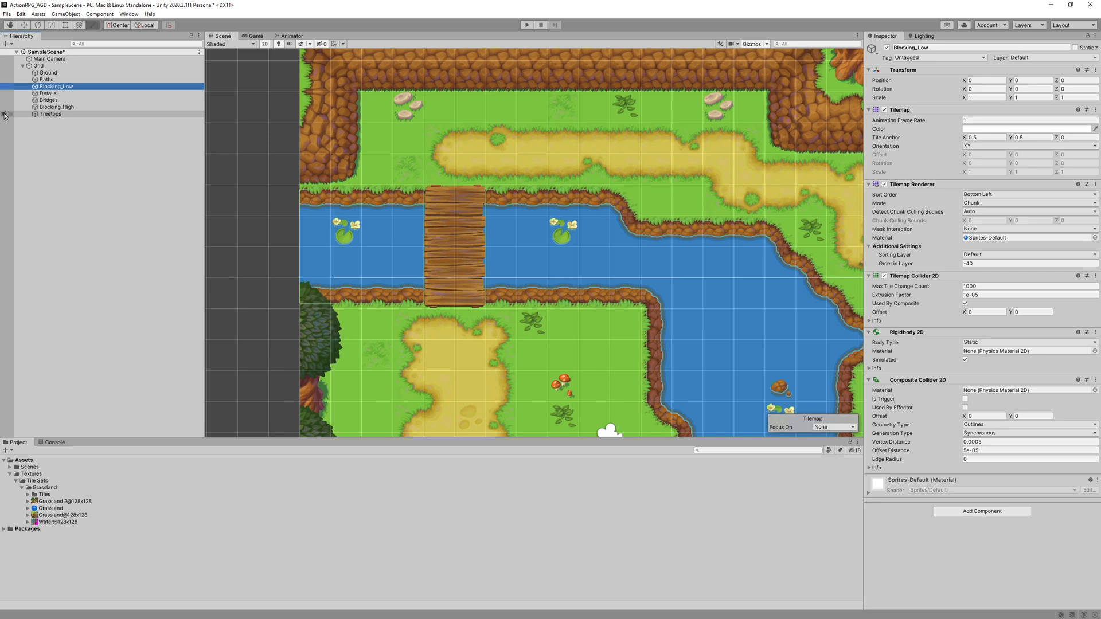
Step: Add a Tilemap Collider 2D component to the Blocking_High tilemap
scroll(287, 258, down, 1)
click(69, 107)
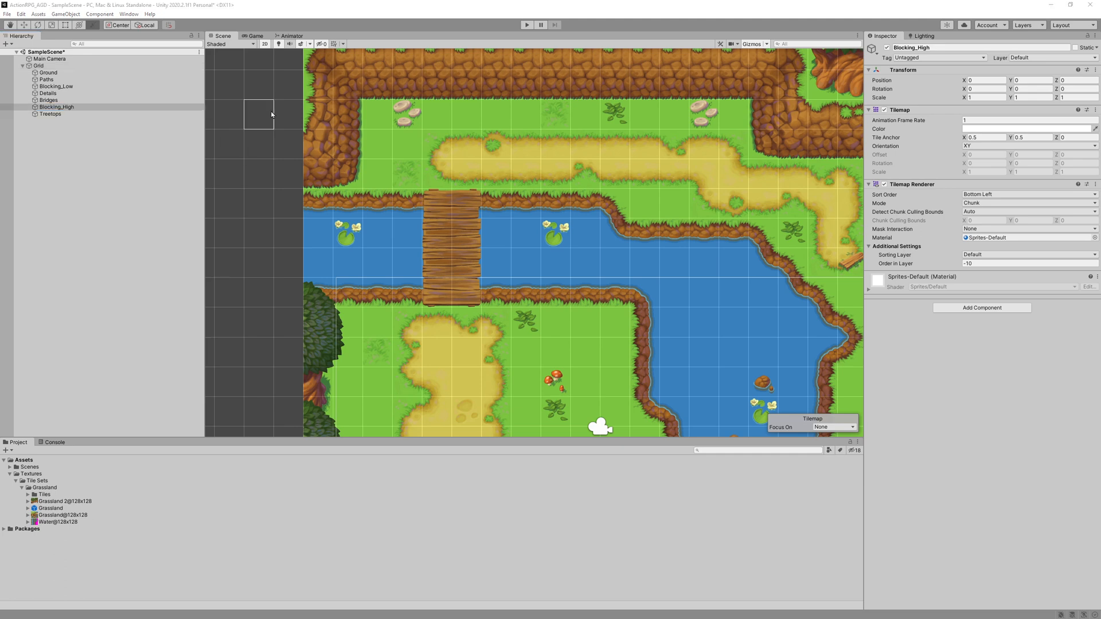
click(99, 14)
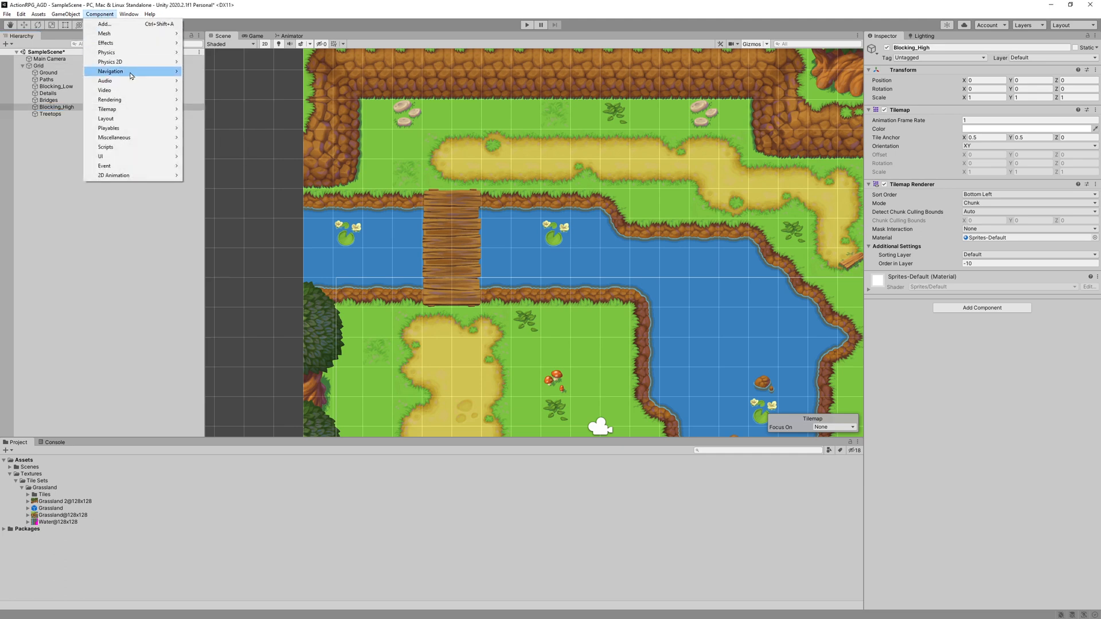
mouse_move(133, 63)
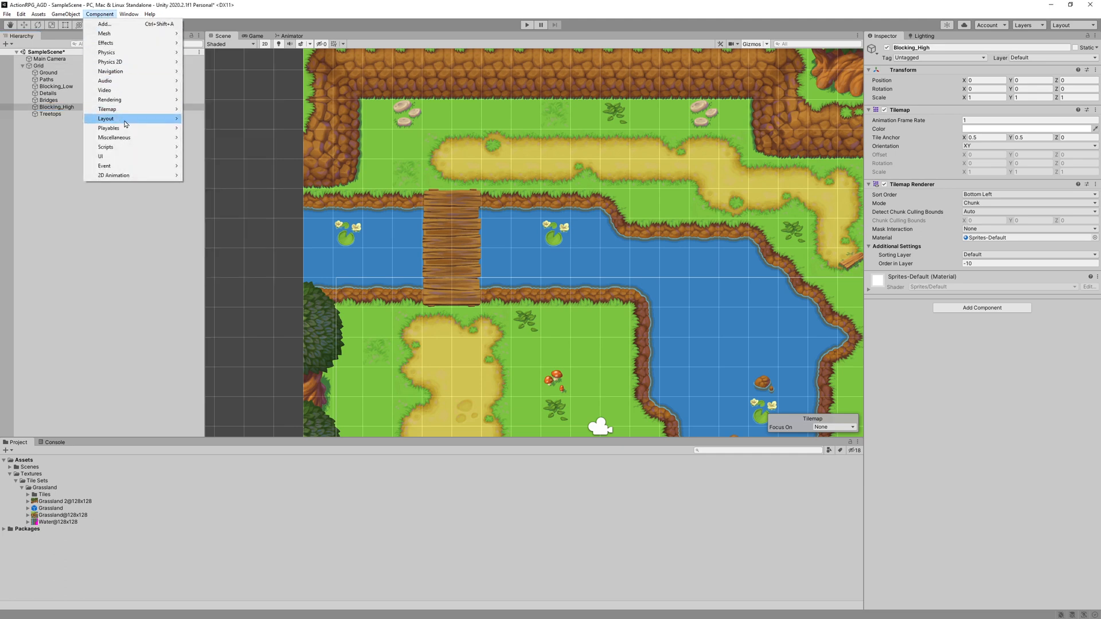
mouse_move(131, 109)
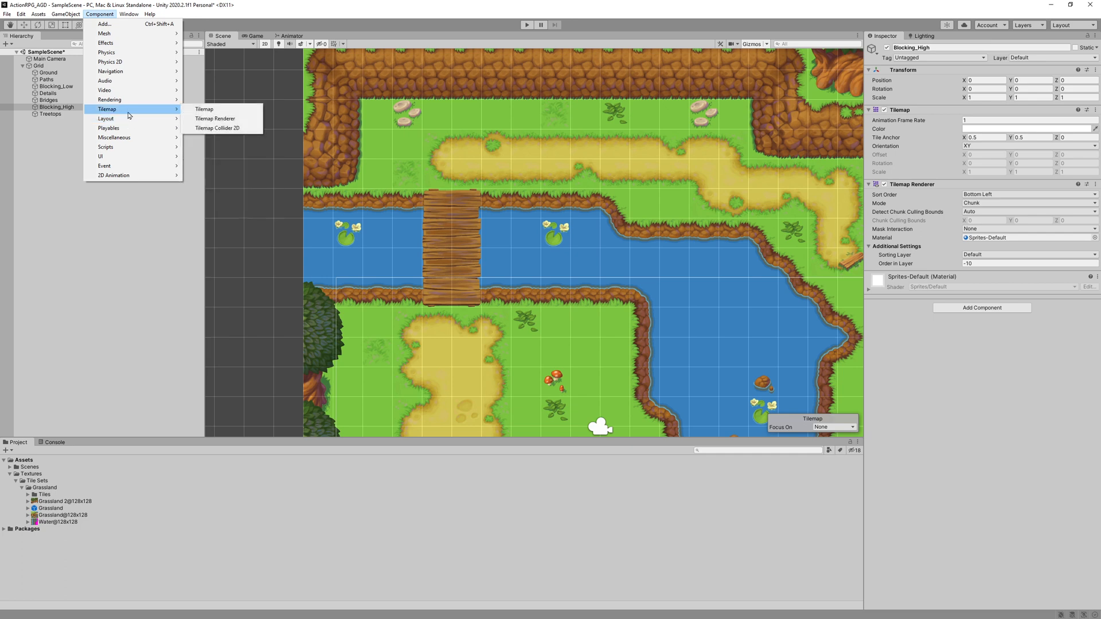
click(222, 128)
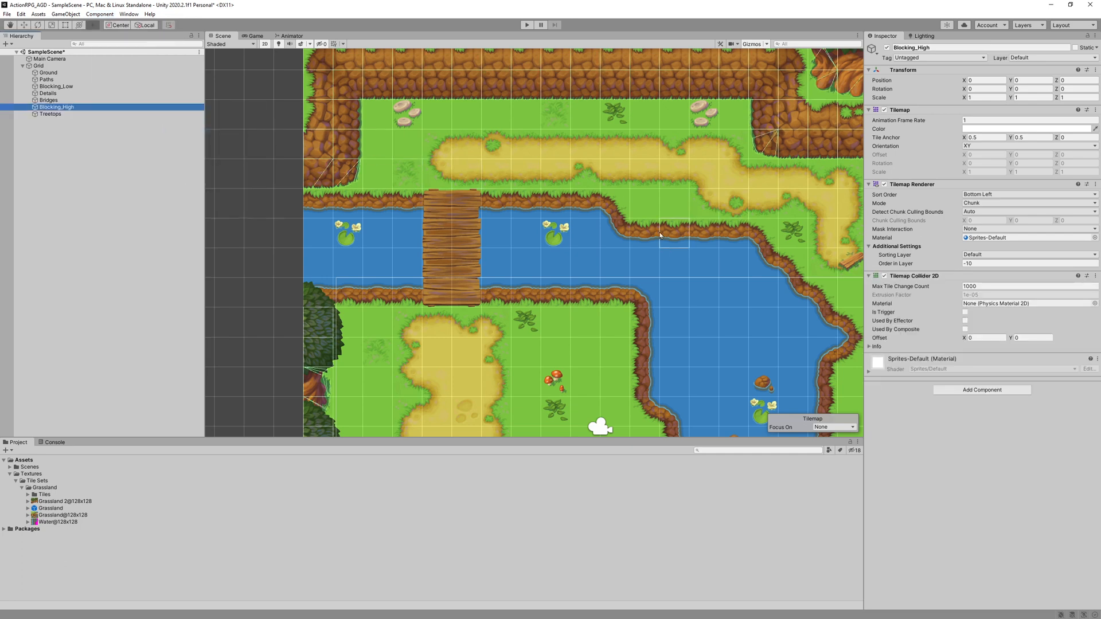
Step: Examine the Blocking_High collider outlines around the cliff corners and compare them with the cliff tiles in the Grassland palette
middle_drag(716, 224, 599, 305)
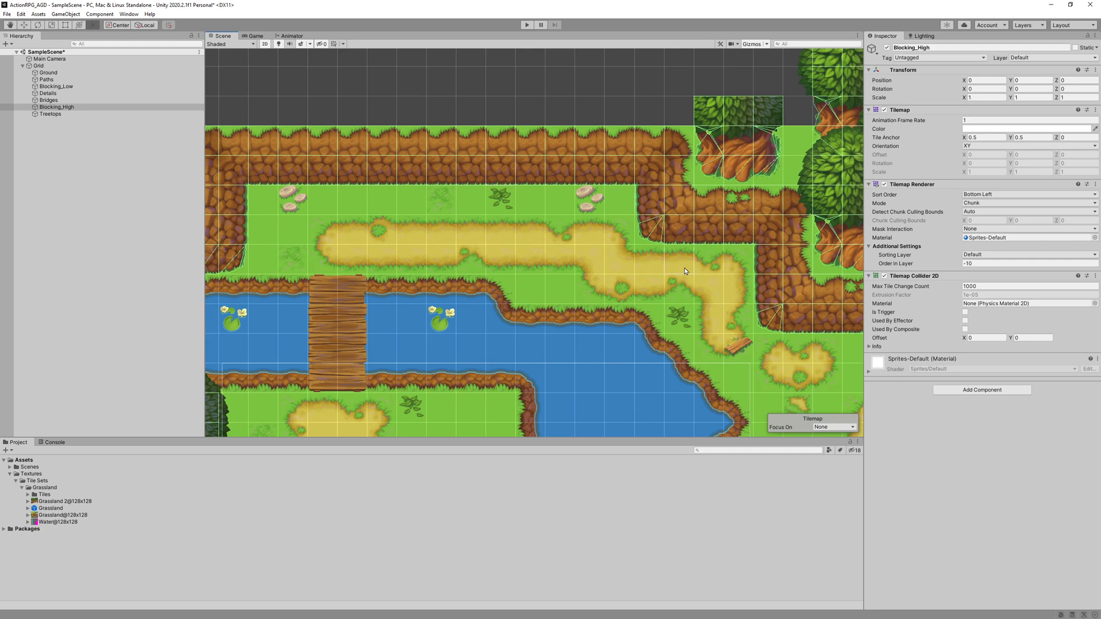
scroll(578, 280, up, 5)
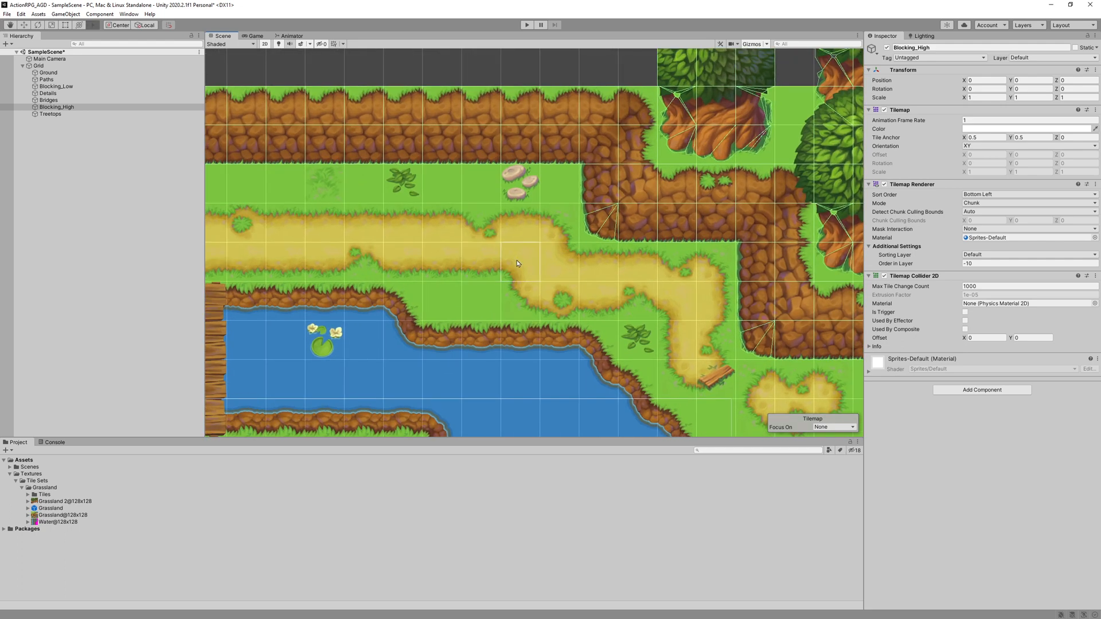
scroll(636, 220, up, 4)
middle_drag(685, 225, 589, 292)
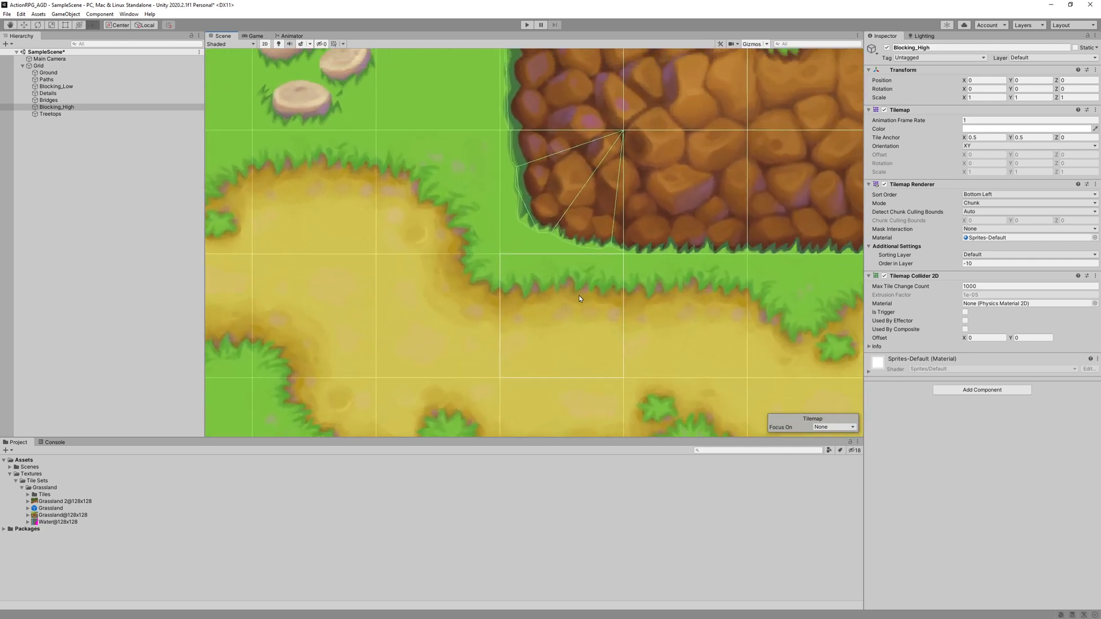
drag(0, 109, 670, 48)
scroll(190, 362, up, 5)
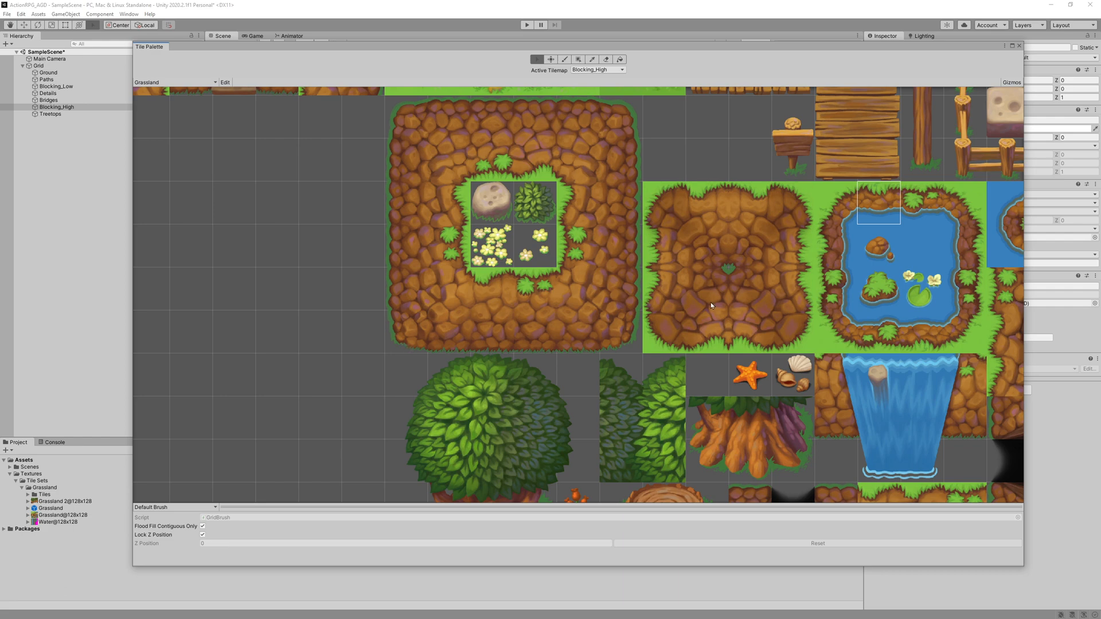
scroll(710, 302, down, 3)
drag(899, 48, 0, 69)
scroll(487, 241, down, 8)
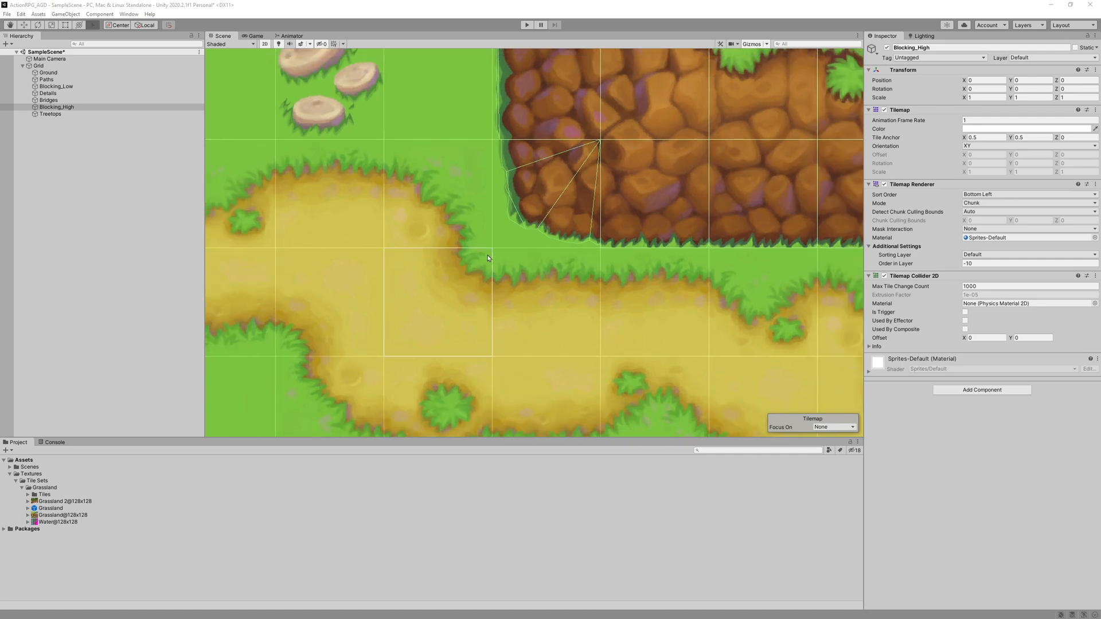
scroll(441, 228, down, 5)
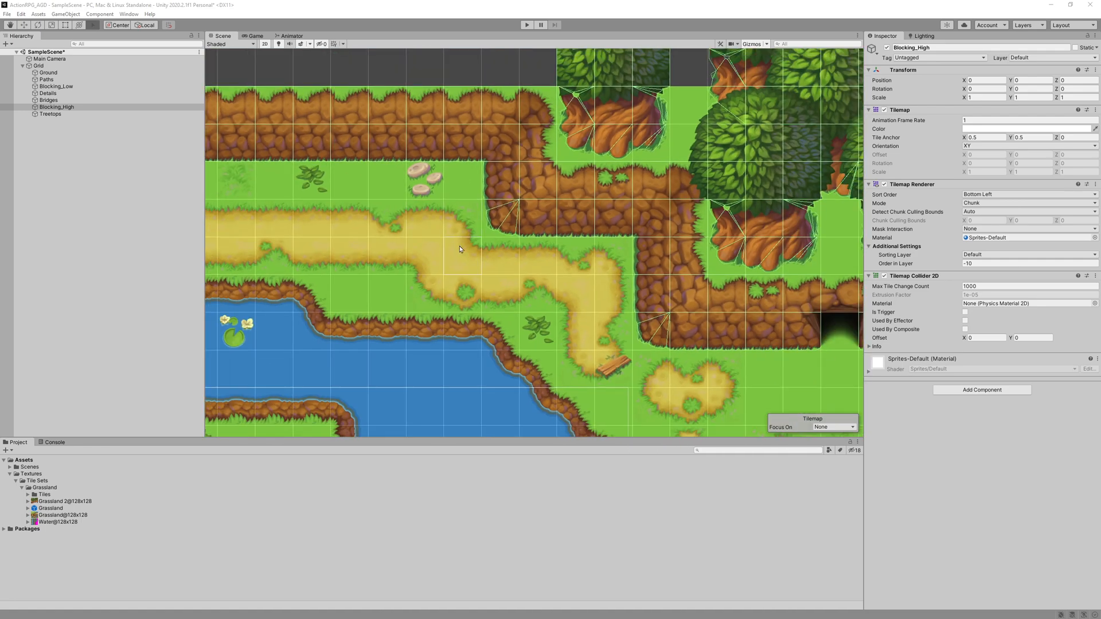
scroll(461, 257, up, 5)
scroll(536, 284, down, 3)
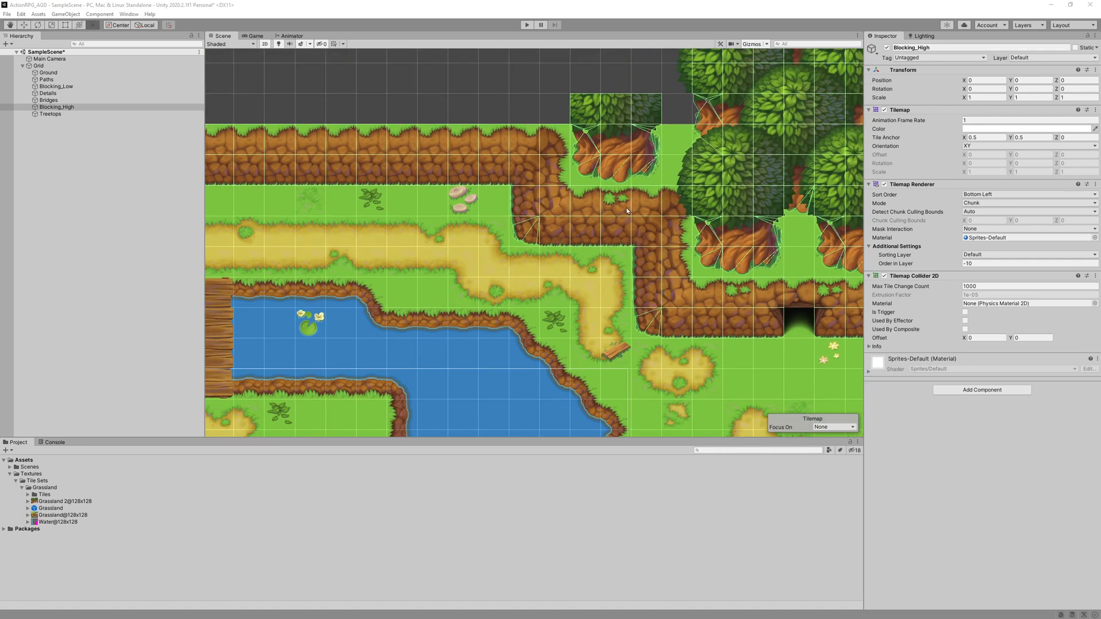
Step: Examine the Blocking_High collider outlines around the tree trunks along the map's west edge
middle_drag(563, 346, 562, 234)
middle_drag(366, 294, 555, 178)
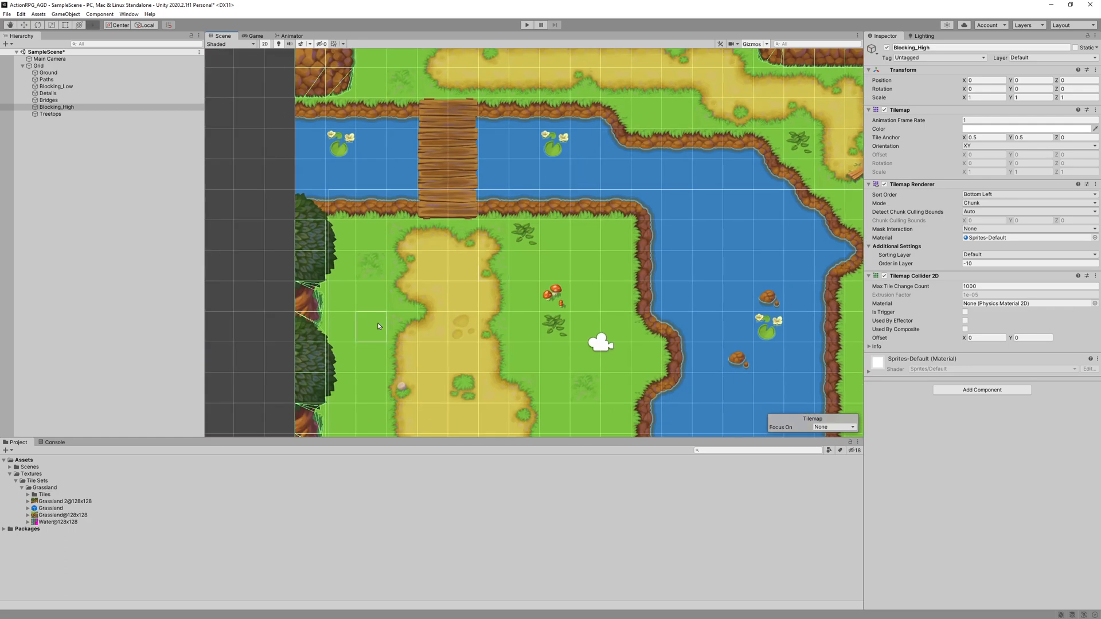
middle_drag(341, 355, 436, 292)
scroll(436, 292, up, 4)
scroll(436, 292, up, 6)
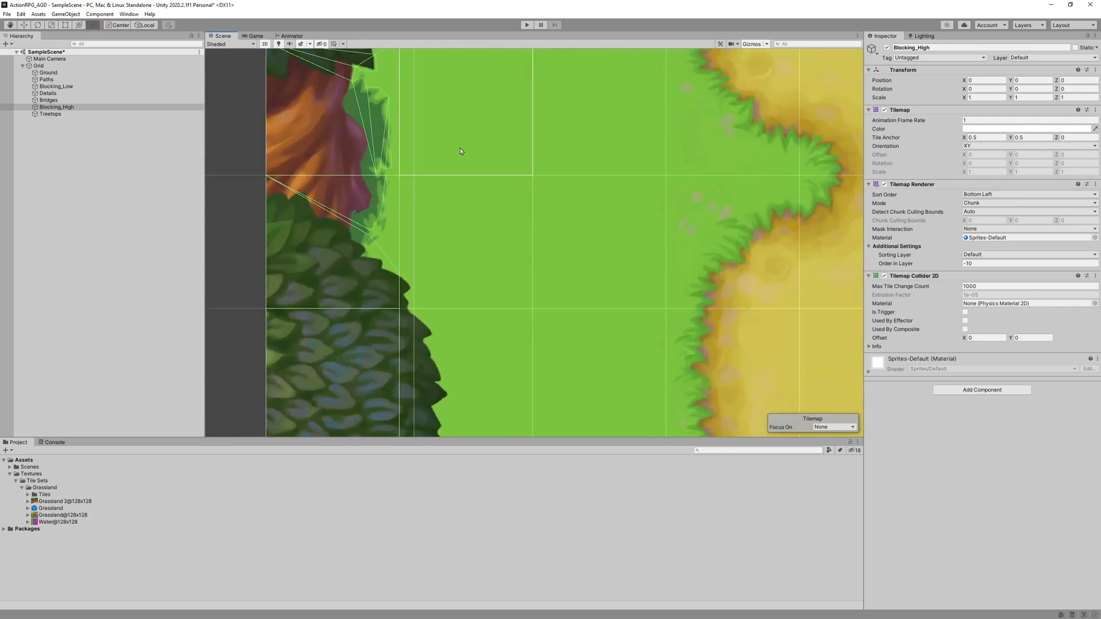
middle_drag(459, 153, 539, 212)
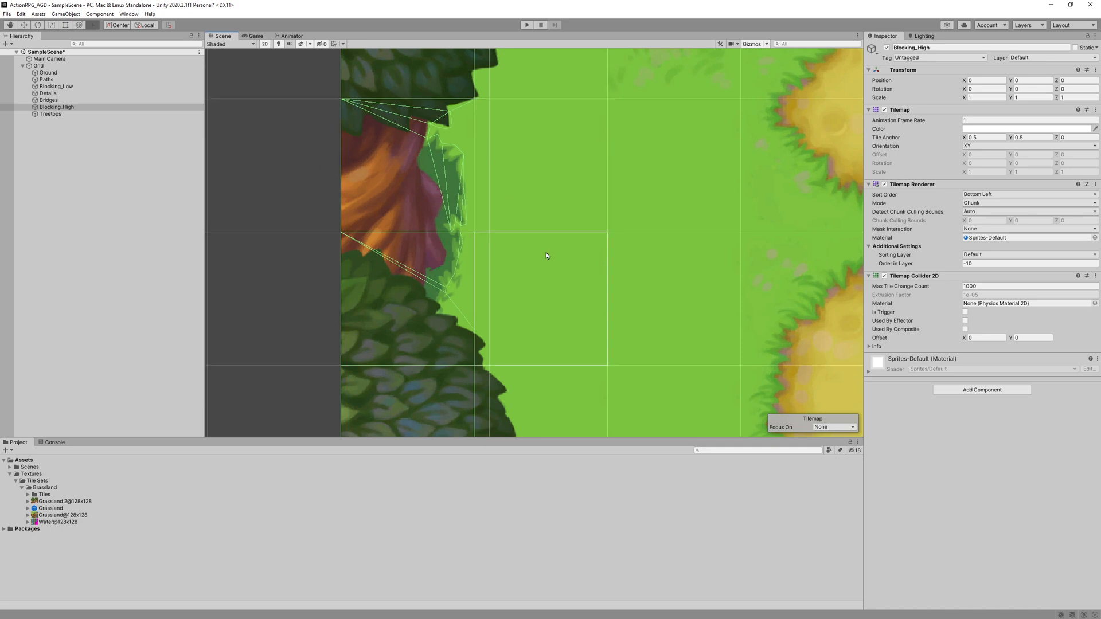
scroll(380, 239, down, 3)
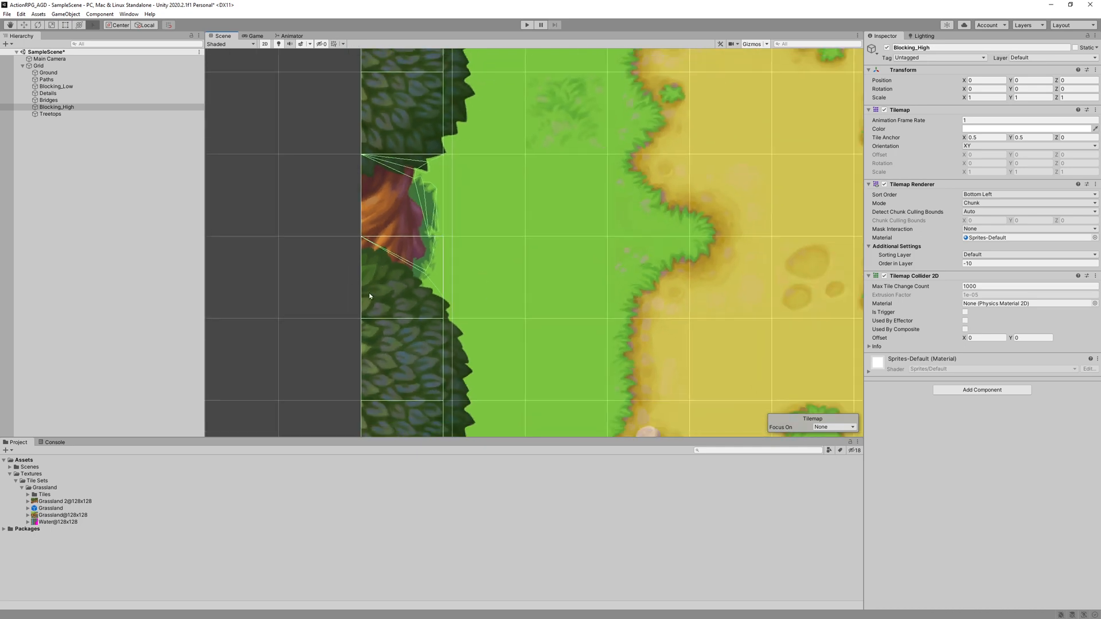
scroll(469, 268, down, 4)
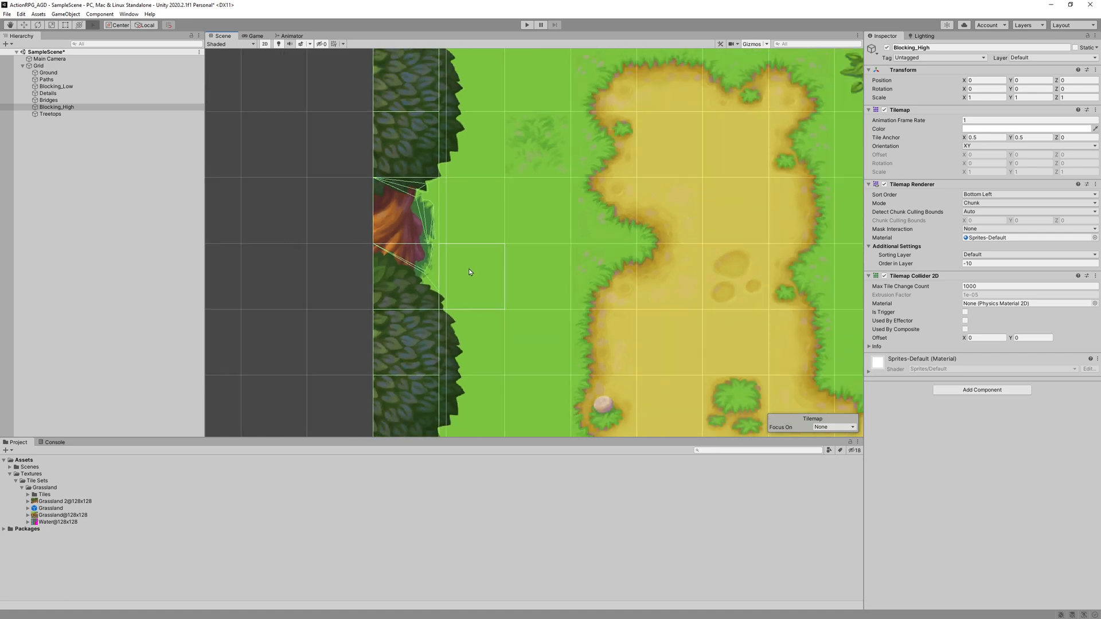
scroll(562, 245, down, 7)
middle_drag(663, 208, 530, 336)
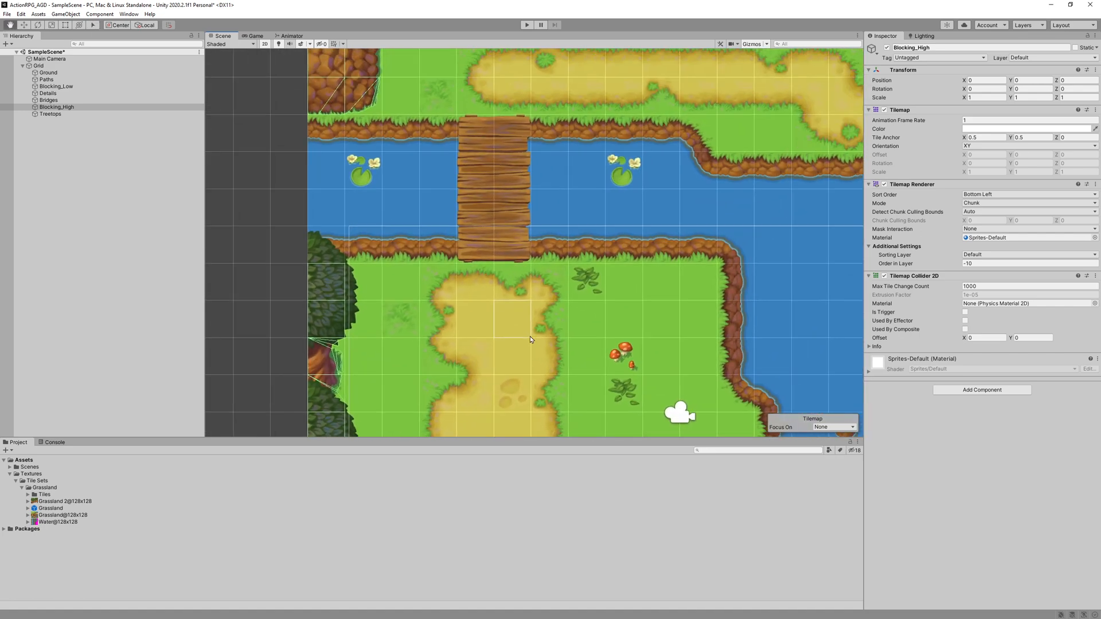
middle_drag(591, 160, 539, 274)
middle_drag(578, 162, 545, 169)
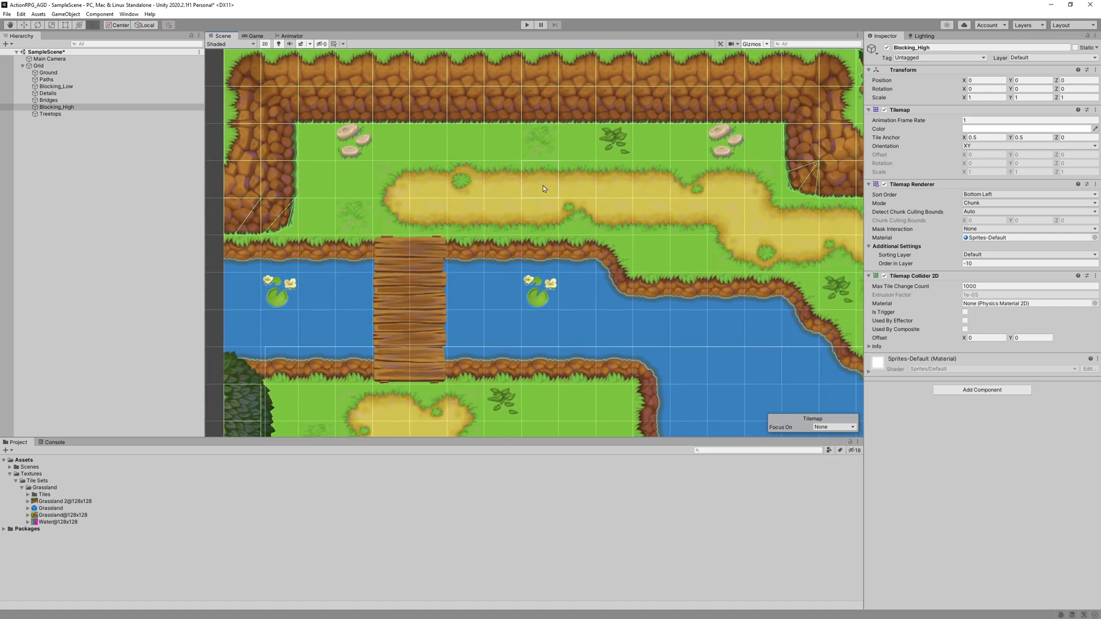
scroll(502, 205, down, 2)
scroll(501, 207, down, 1)
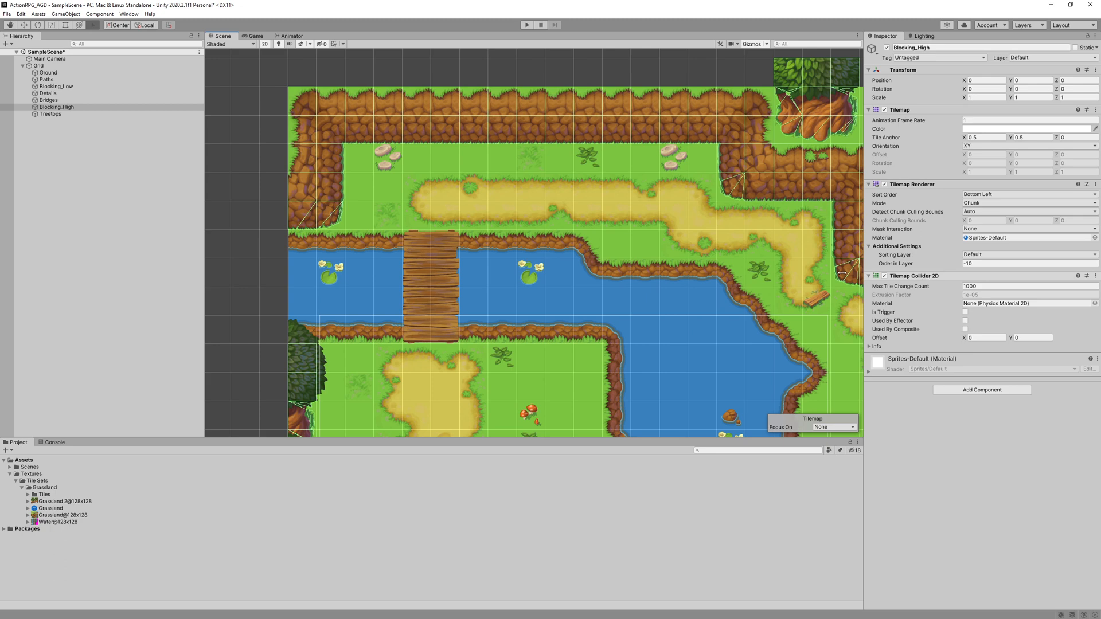
Step: Add a Composite Collider 2D to Blocking_High, enable Used By Composite on its tilemap collider, and set the Rigidbody 2D body type to Static
click(100, 14)
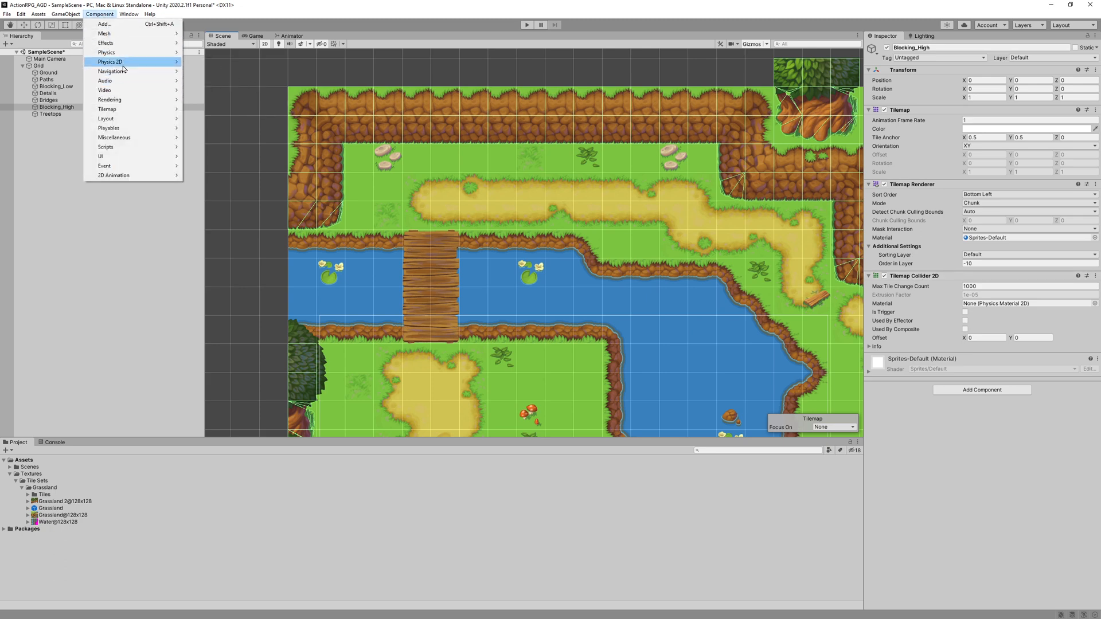
mouse_move(123, 63)
click(224, 121)
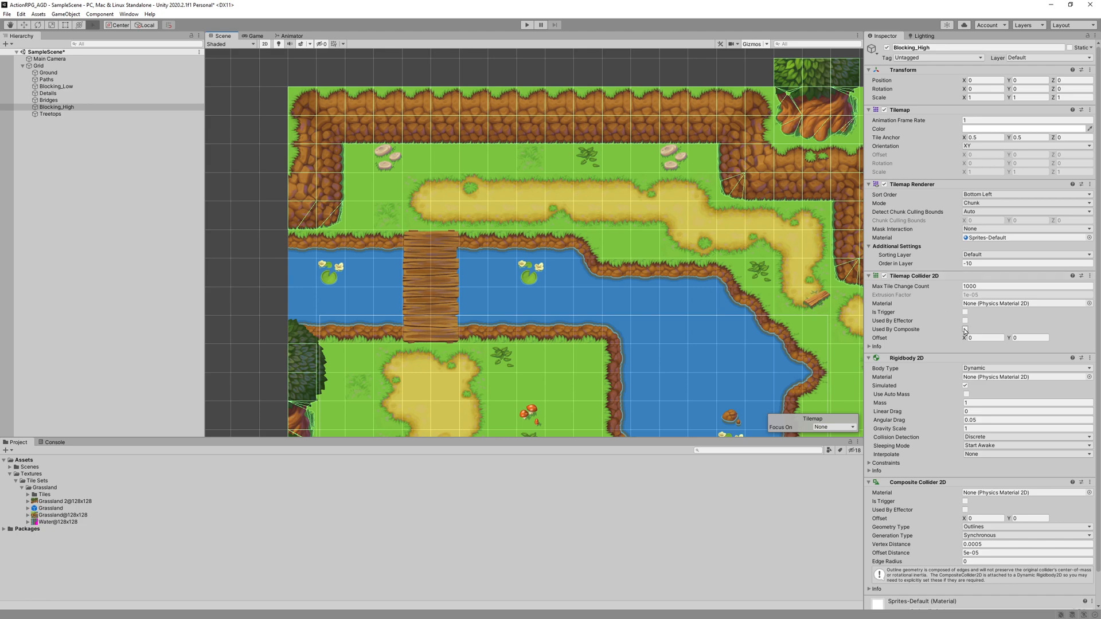
click(965, 329)
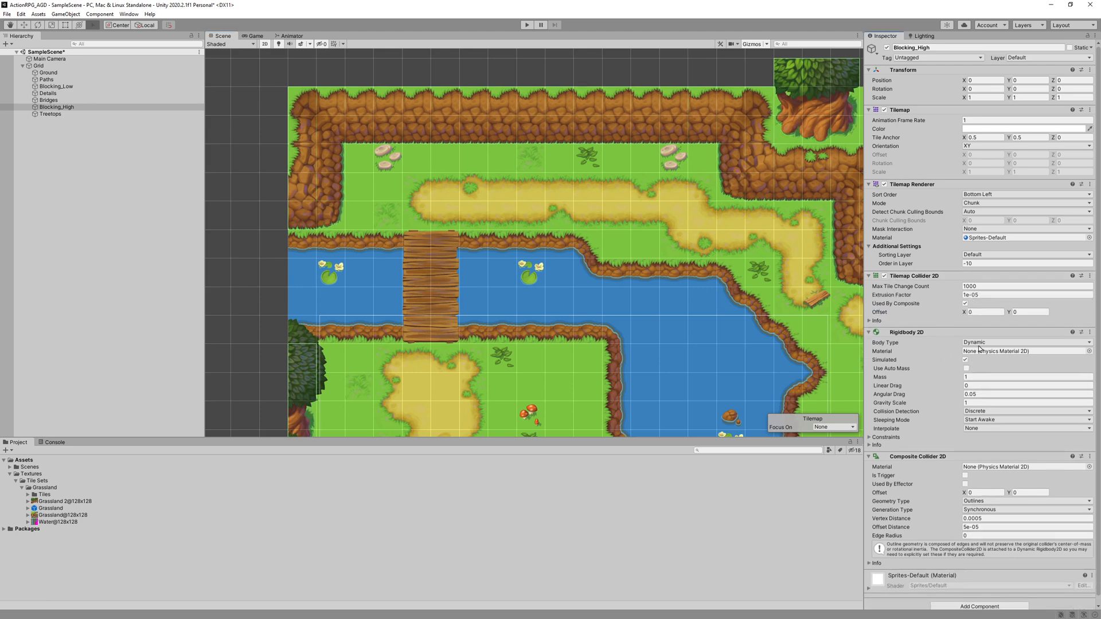
click(984, 343)
click(982, 372)
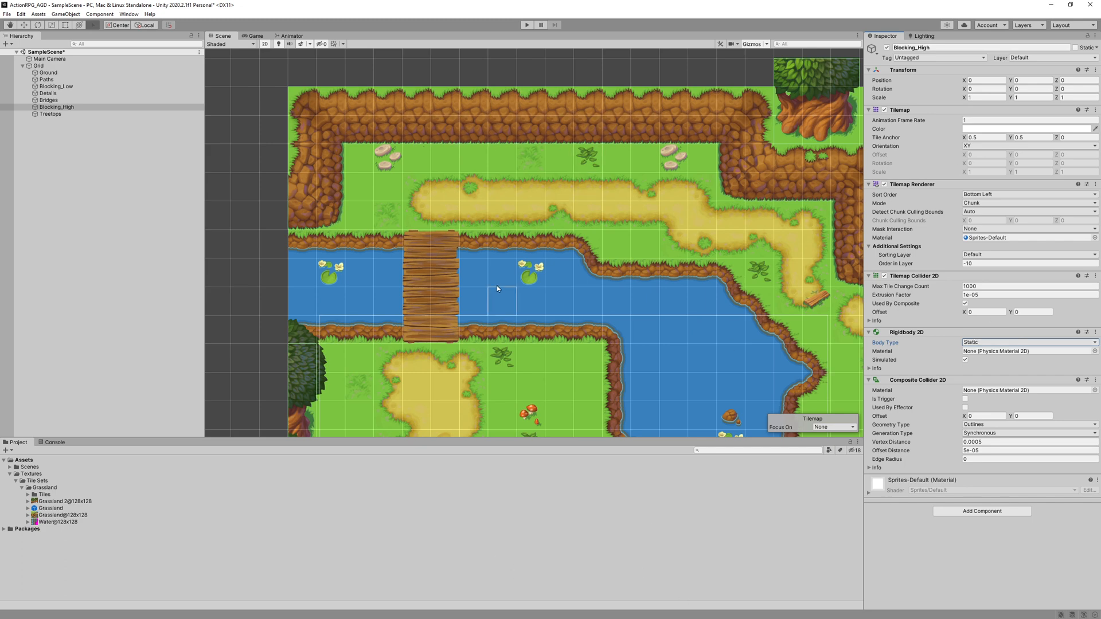
scroll(528, 304, down, 1)
middle_drag(576, 314, 483, 216)
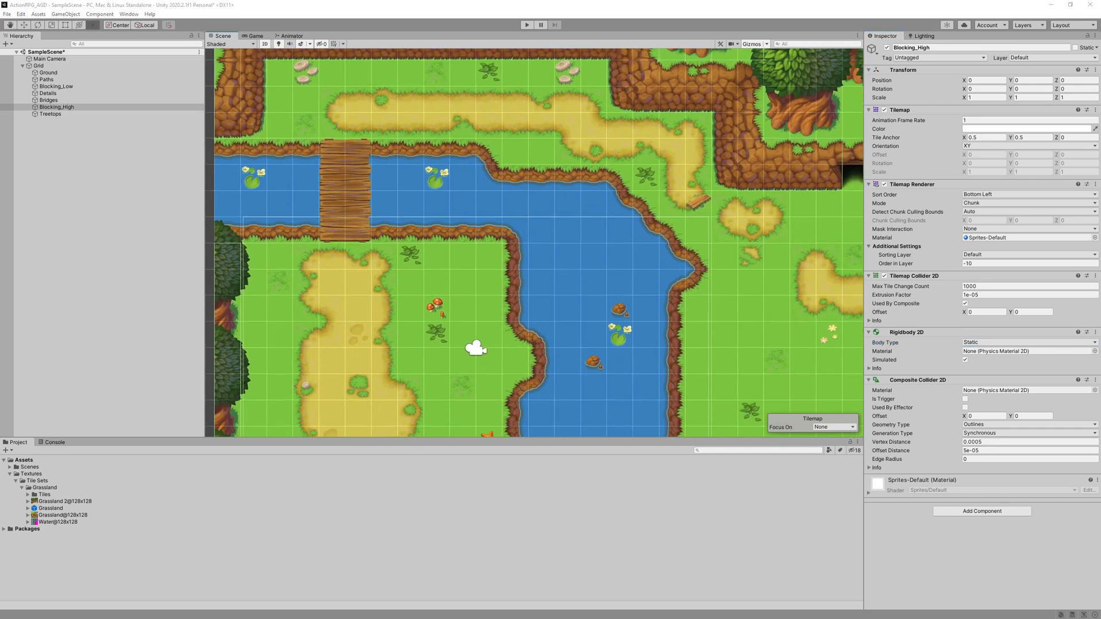
scroll(477, 344, down, 1)
scroll(477, 344, down, 1)
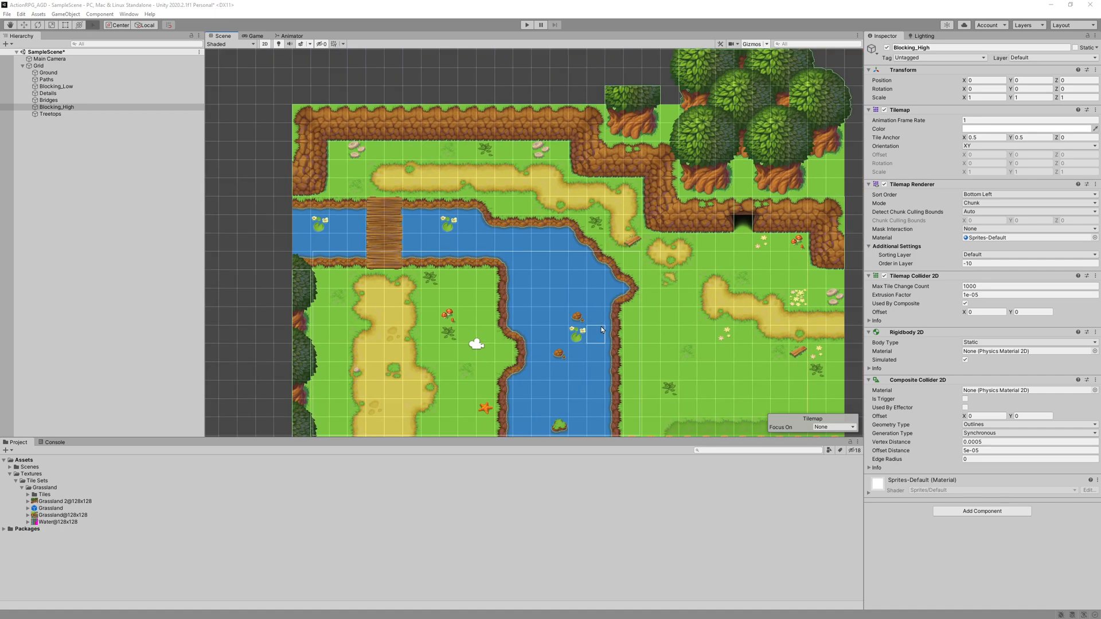
middle_drag(546, 370, 496, 359)
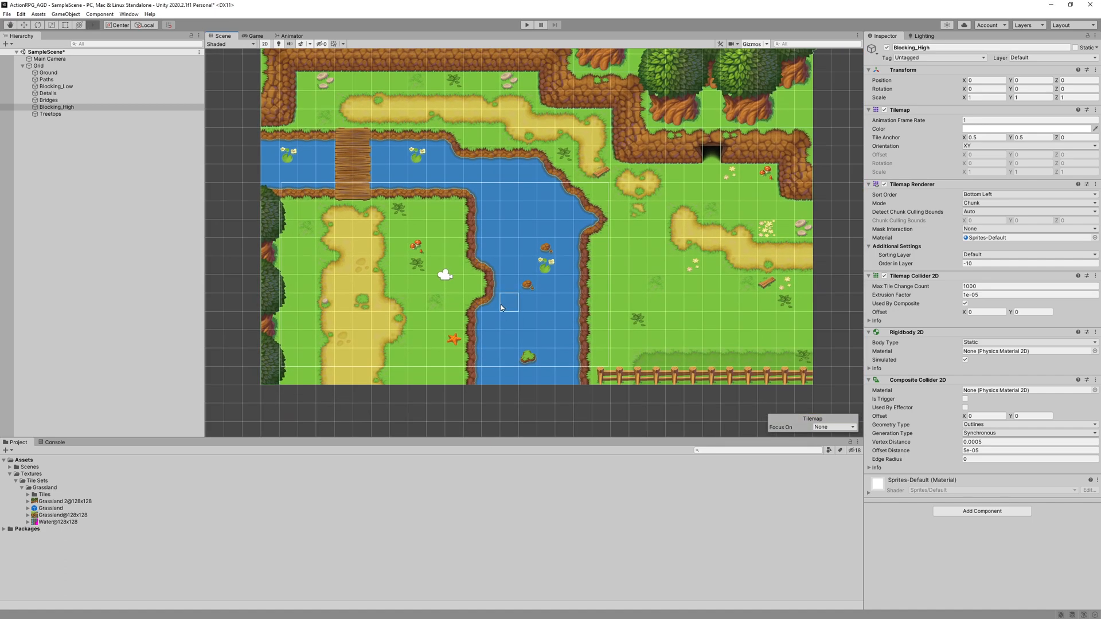
middle_drag(490, 210, 518, 253)
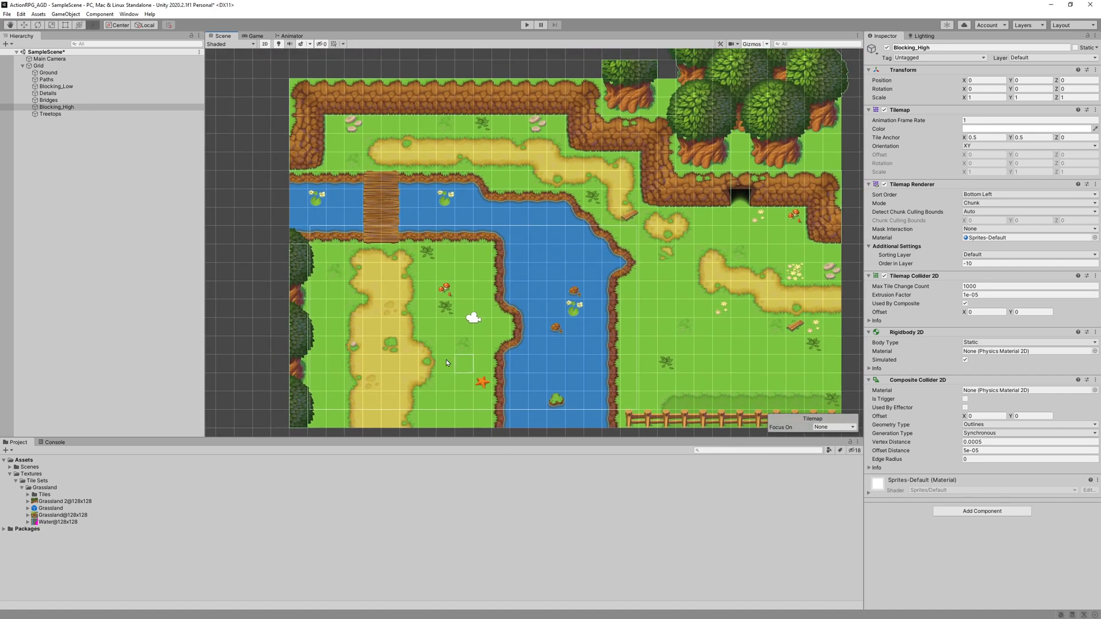
Step: Collapse the Grassland folder and create a new folder named Doodads inside Textures
click(21, 488)
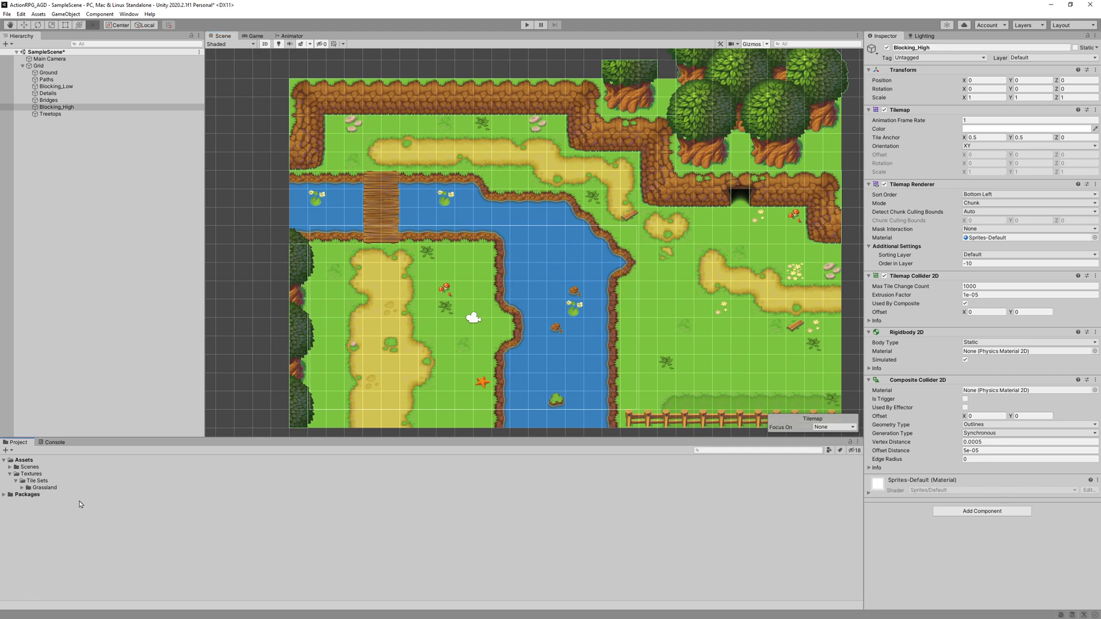
click(40, 481)
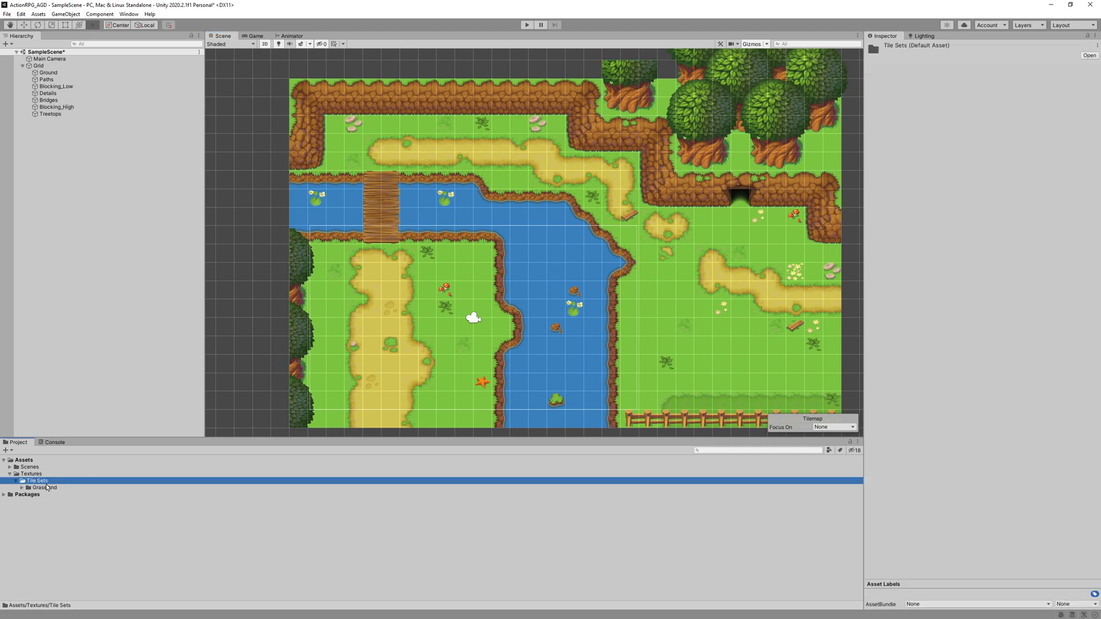
click(22, 476)
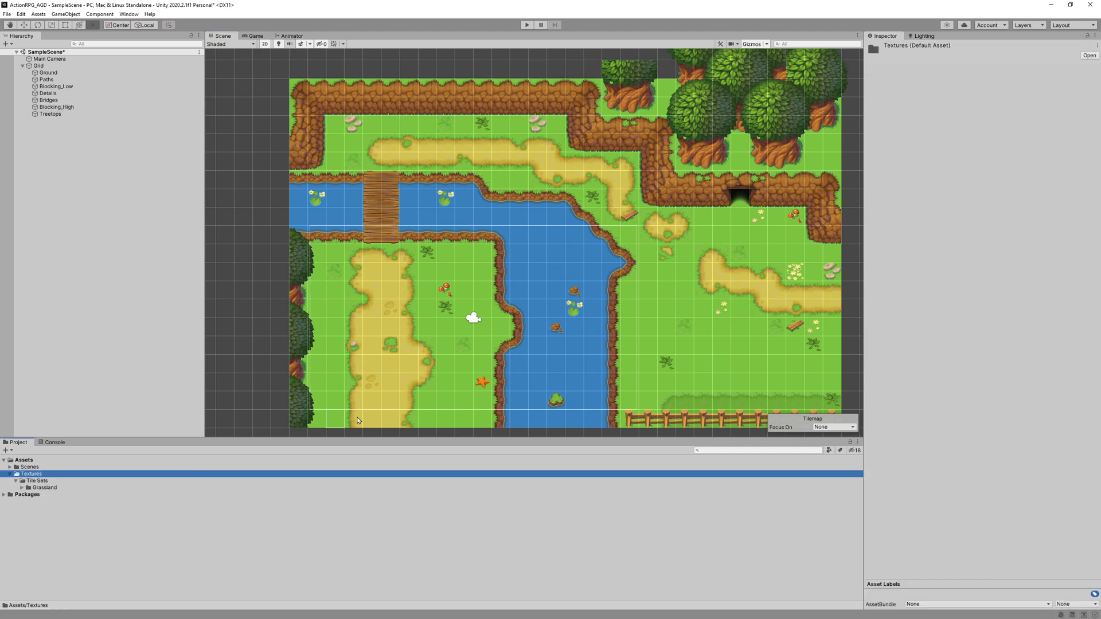
right_click(31, 475)
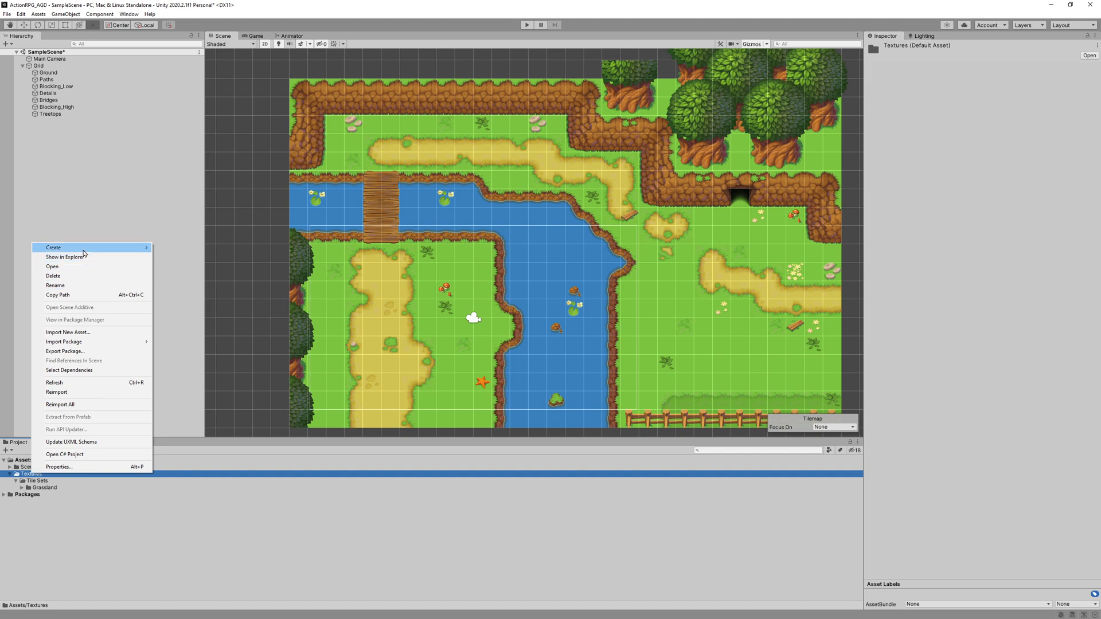
mouse_move(75, 247)
click(186, 248)
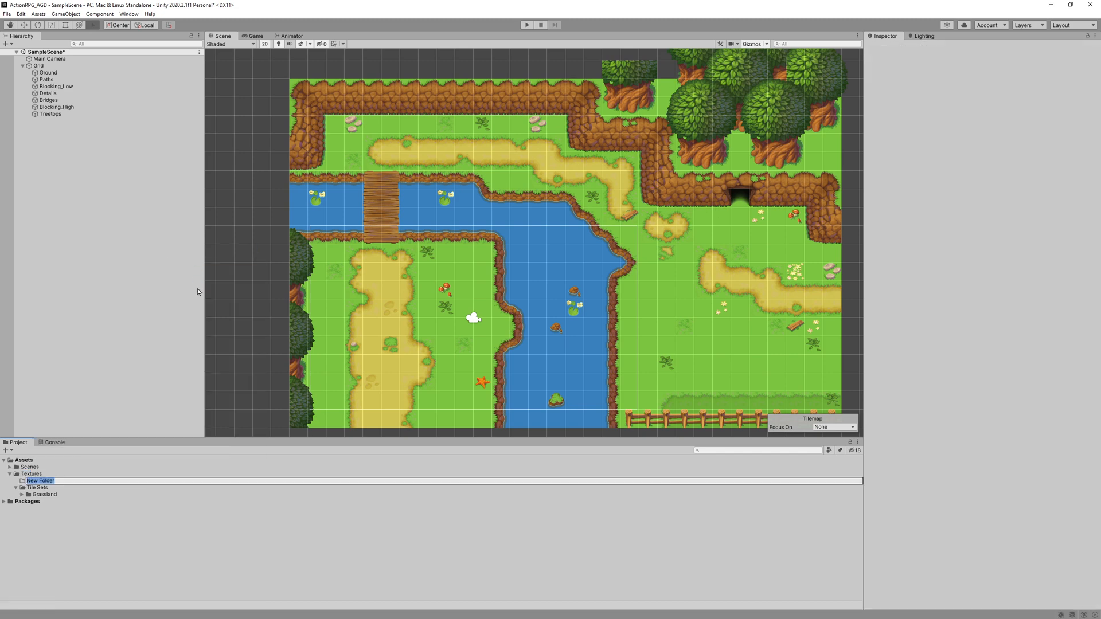
text(Doodads)
key(Return)
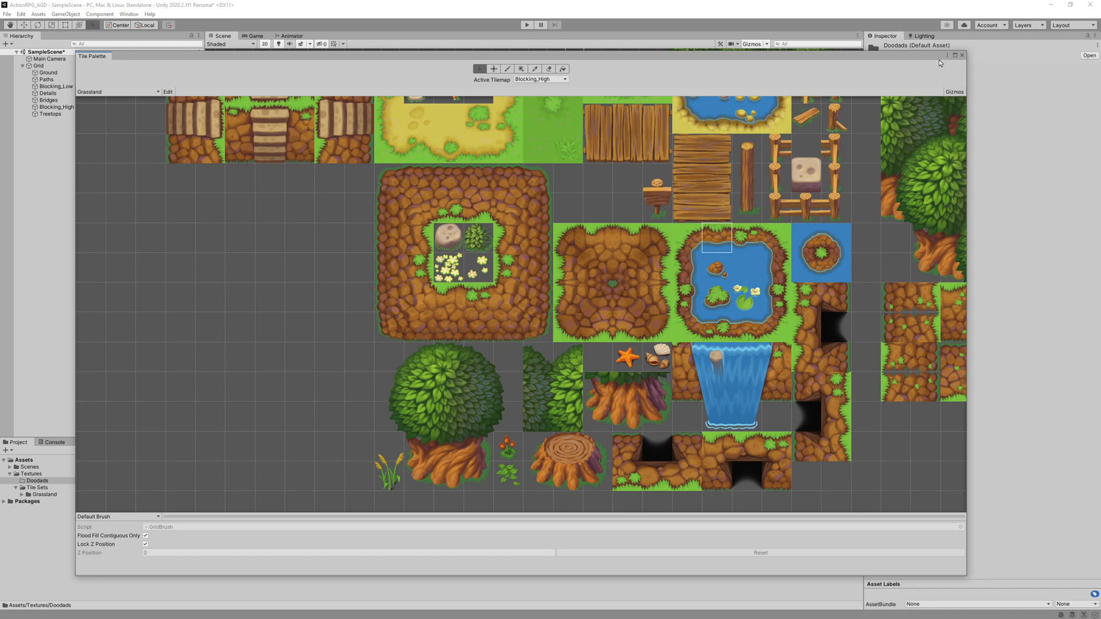
Step: Close the Tile Palette and import all twelve images from the File Explorer's Doodads folder into the project's Doodads folder
click(961, 55)
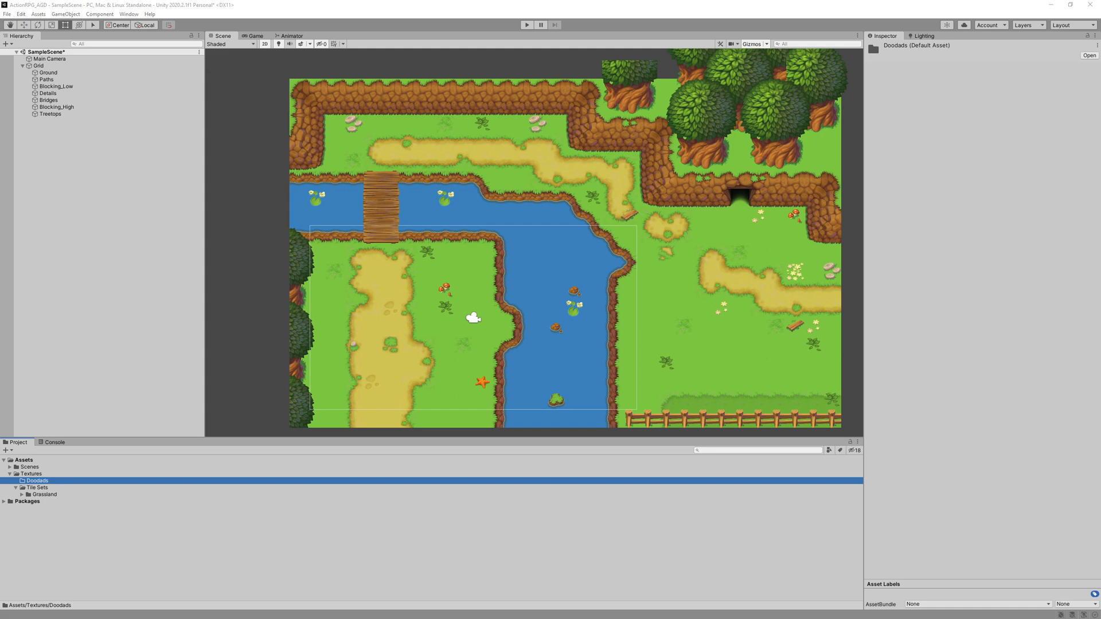
drag(0, 163, 573, 185)
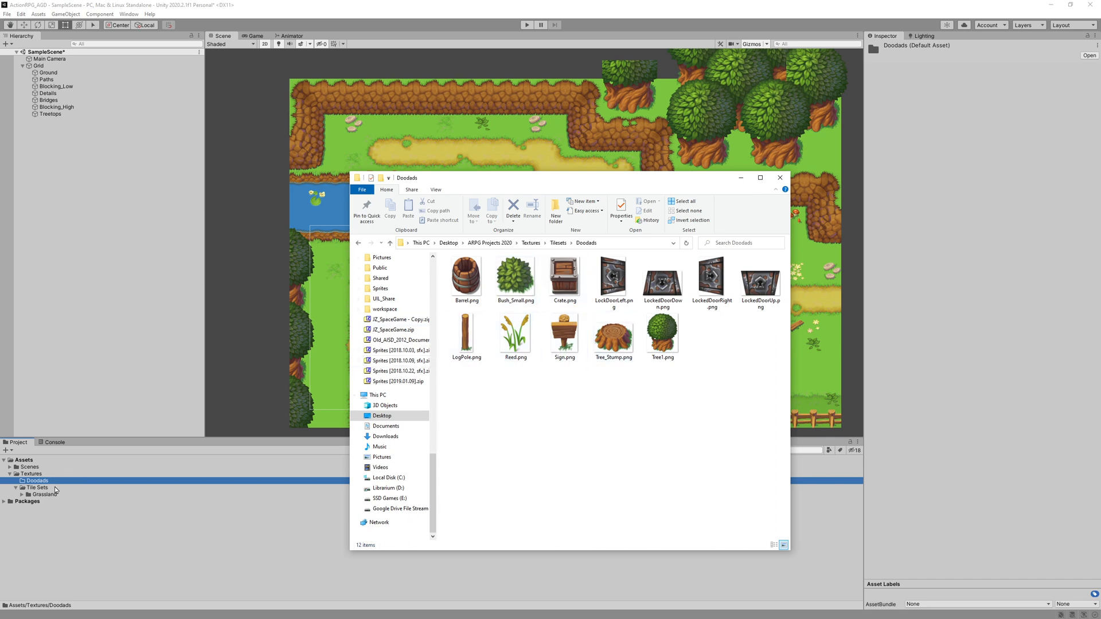
drag(773, 405, 35, 480)
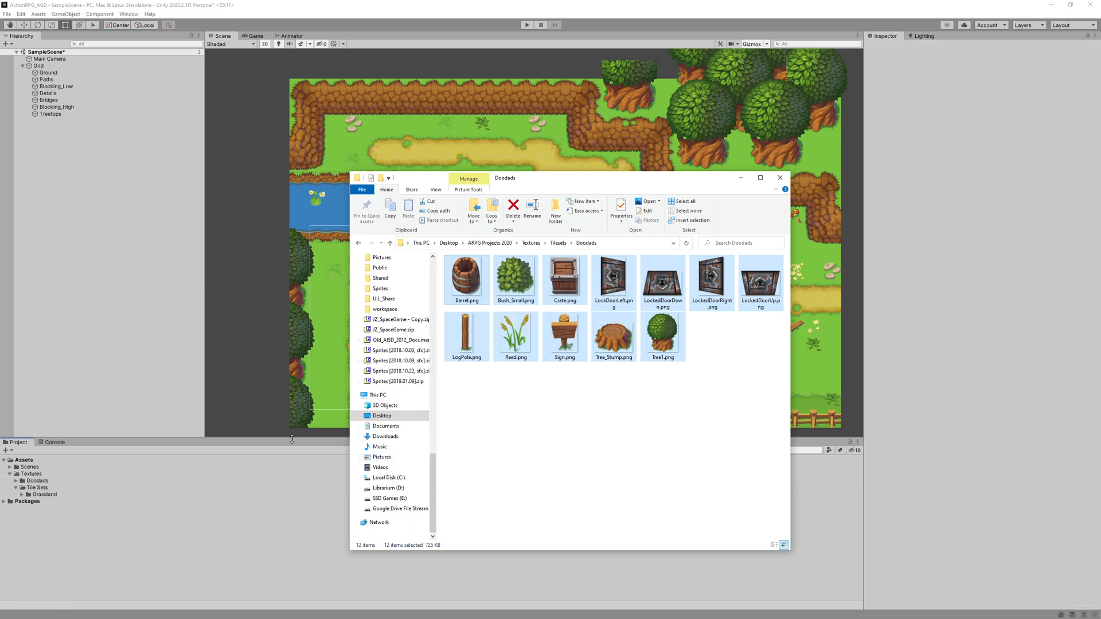
Step: Set all twelve textures in the Doodads folder to 128 pixels per unit with Point (no filter) filtering and apply the import settings
click(15, 481)
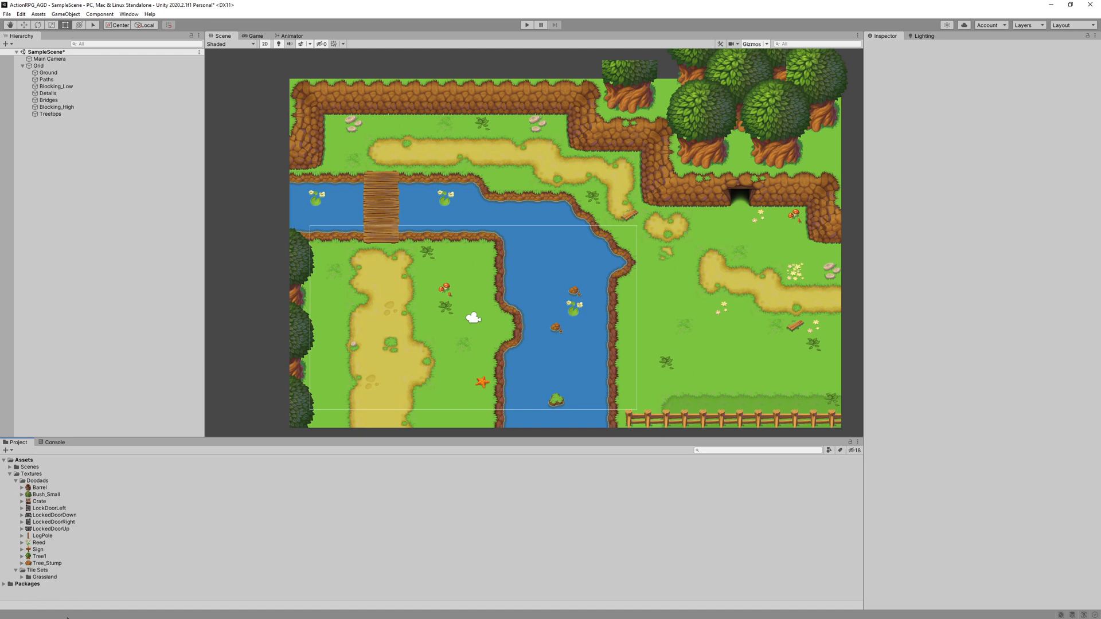
click(27, 489)
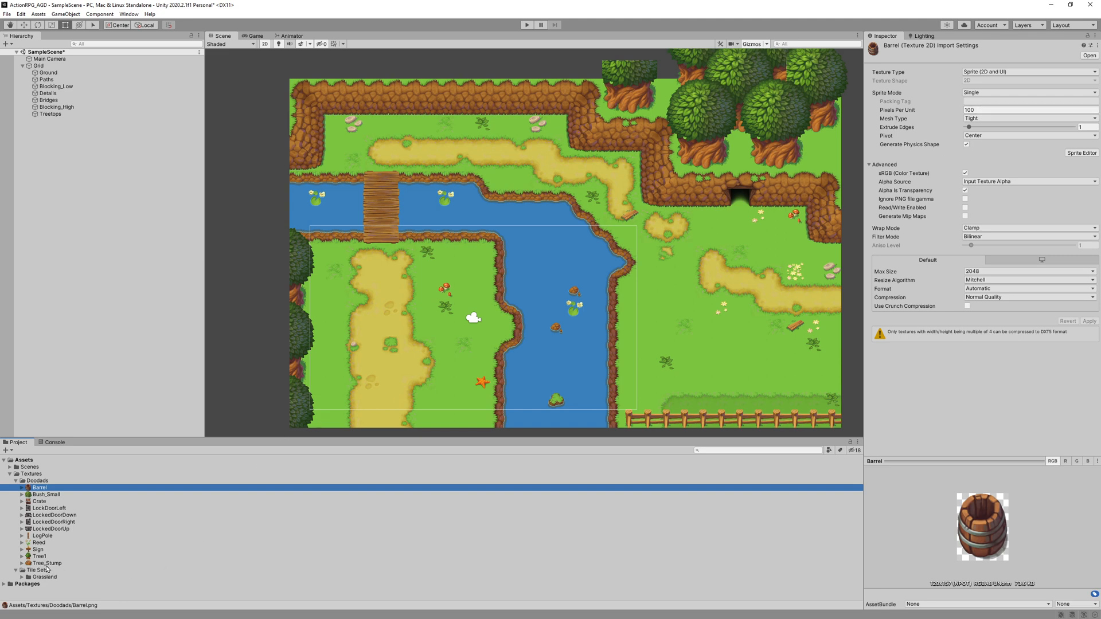
shift+click(46, 564)
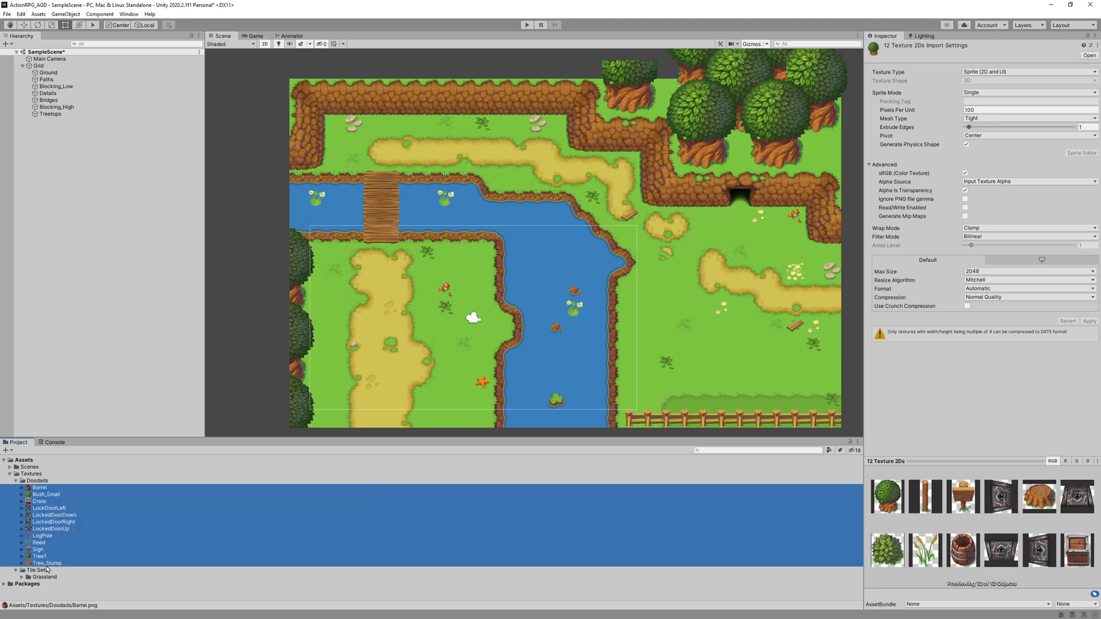
click(983, 109)
text(128)
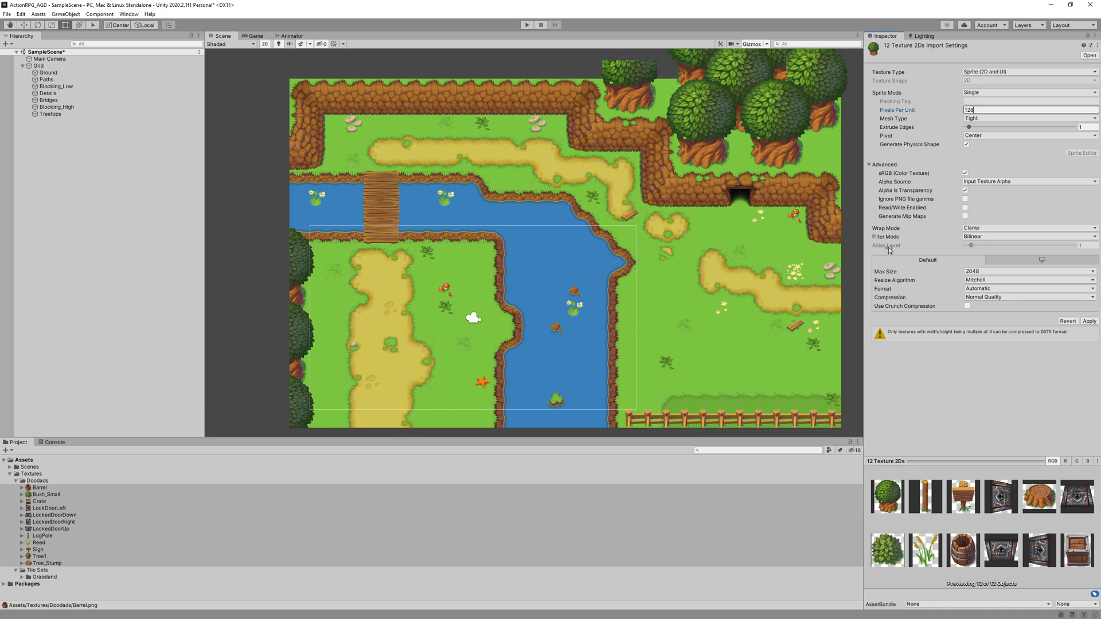
click(976, 237)
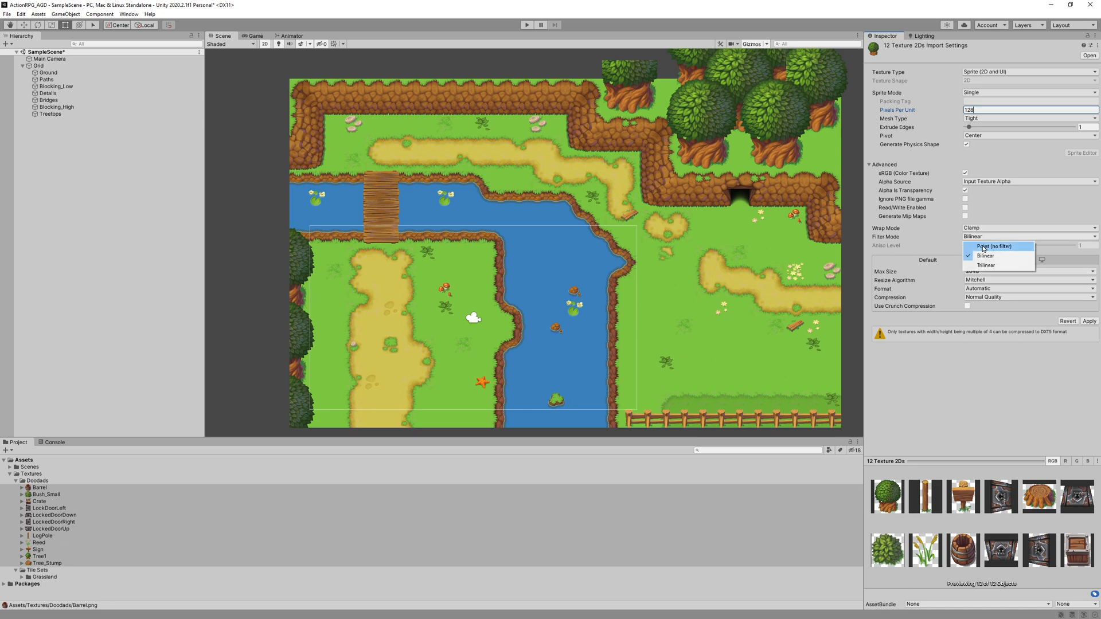
click(983, 247)
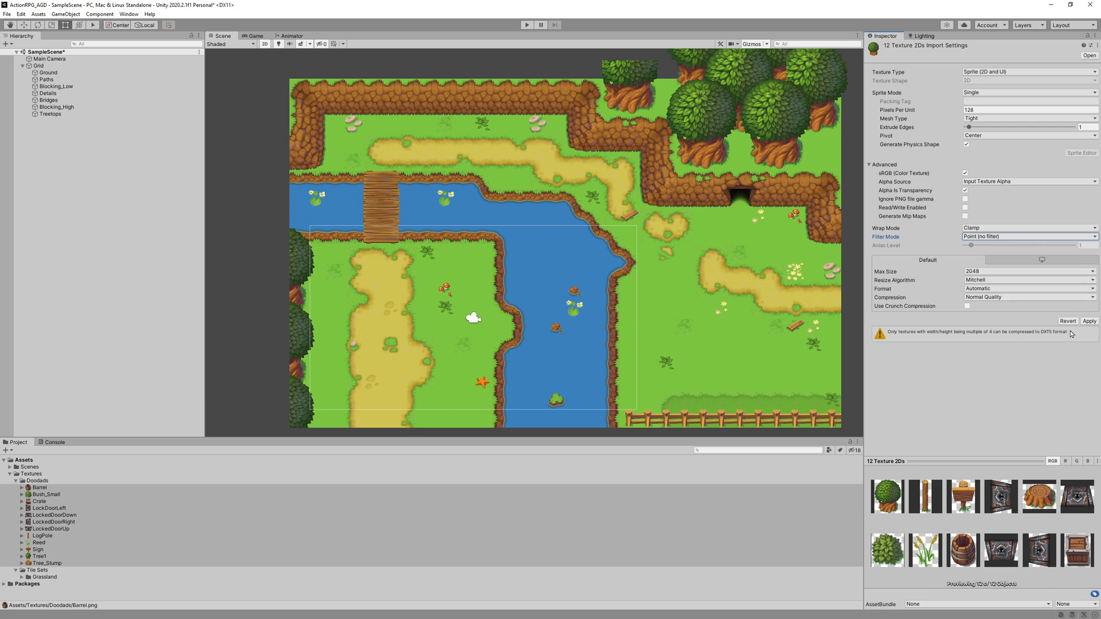
click(1088, 321)
Step: Add the Tree1 sprite from the Doodads folder to the scene as a top-level object at the origin
click(40, 488)
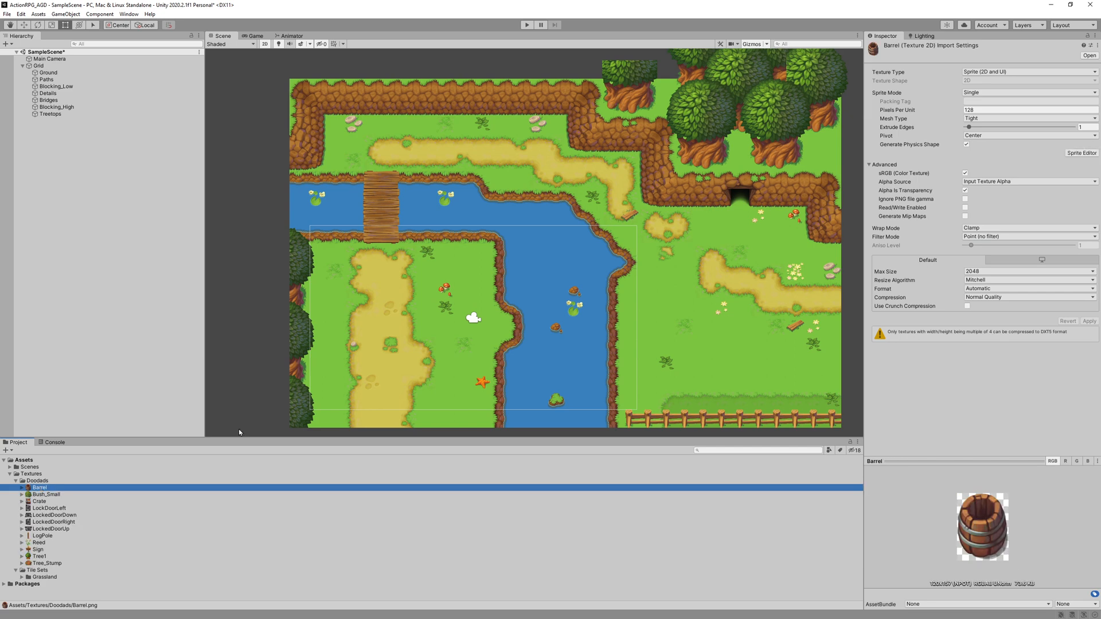
click(39, 556)
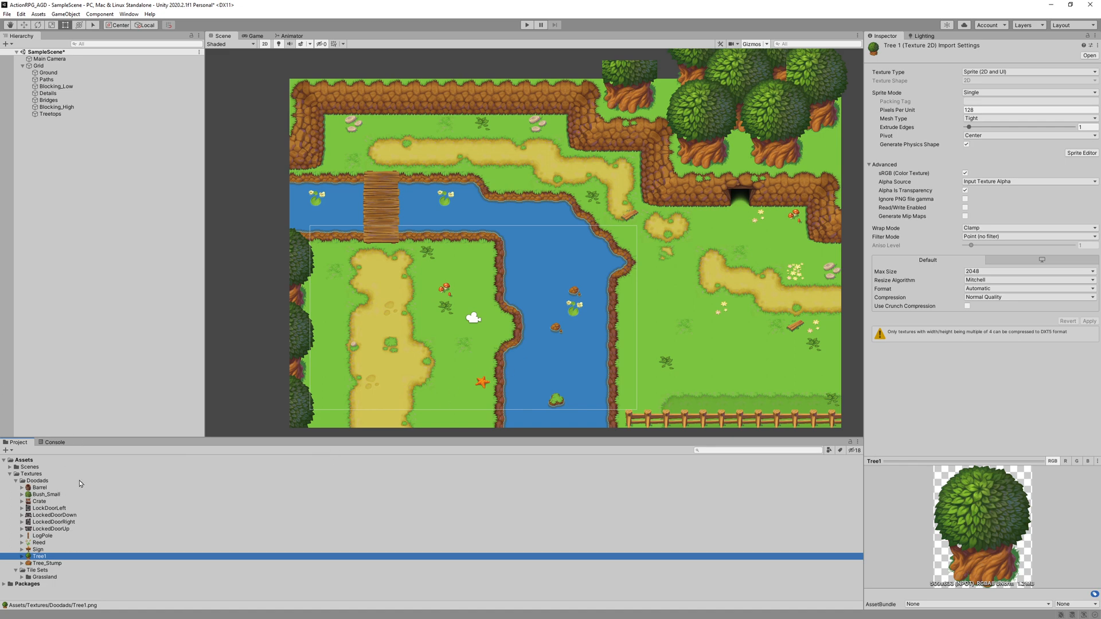
drag(38, 558, 113, 193)
scroll(383, 402, up, 1)
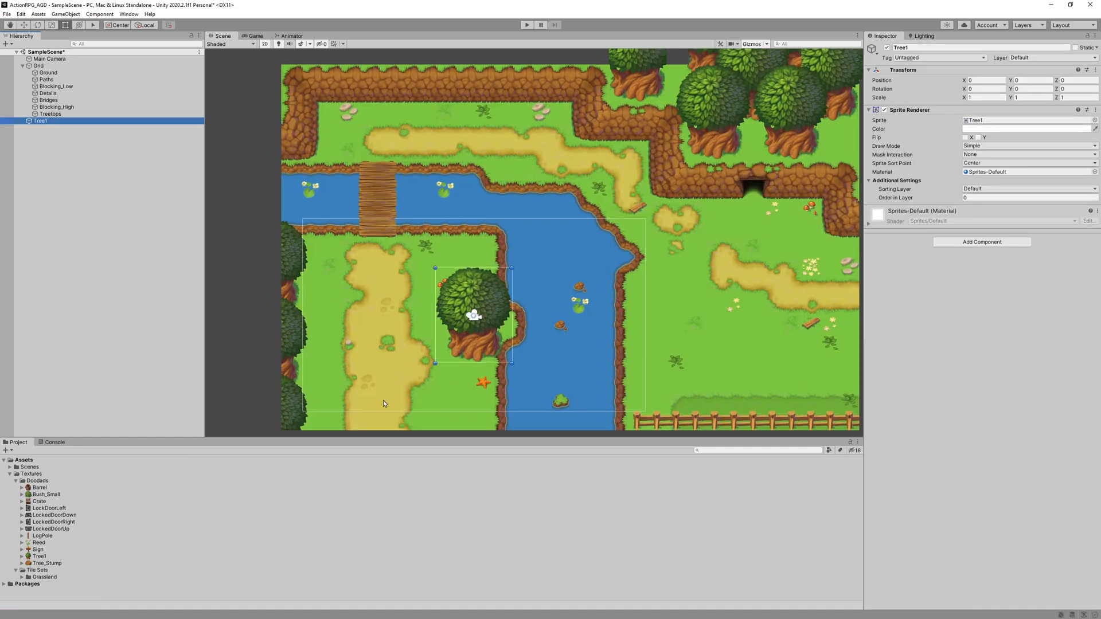
scroll(462, 401, up, 3)
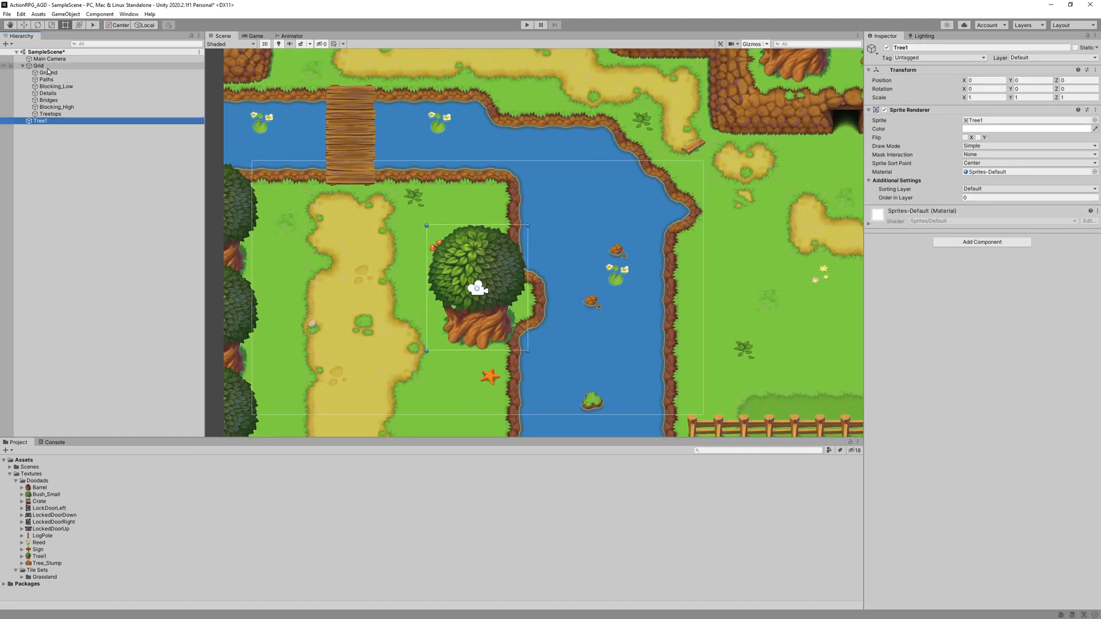
Step: Try a Polygon Collider 2D on the Tree1 object and turn on editing of its shape
click(93, 122)
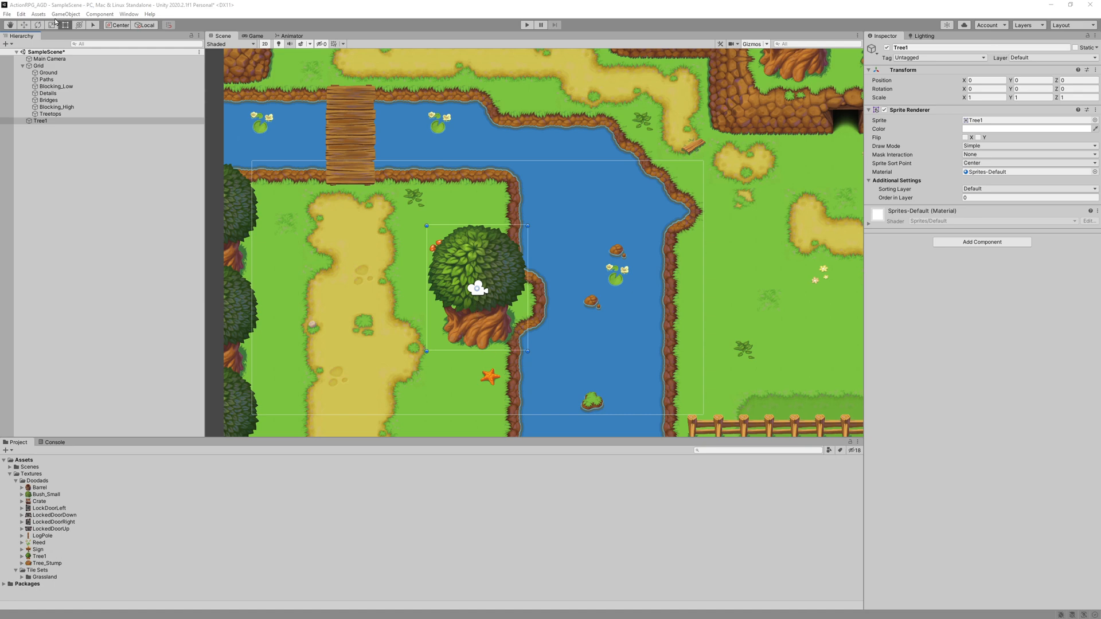
click(100, 14)
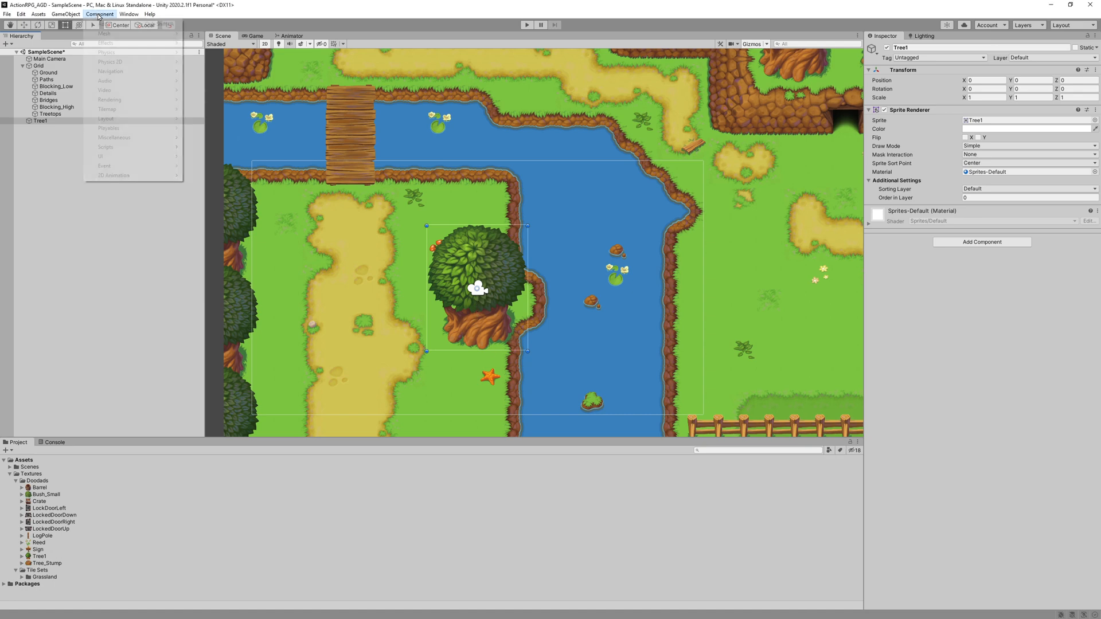
mouse_move(110, 62)
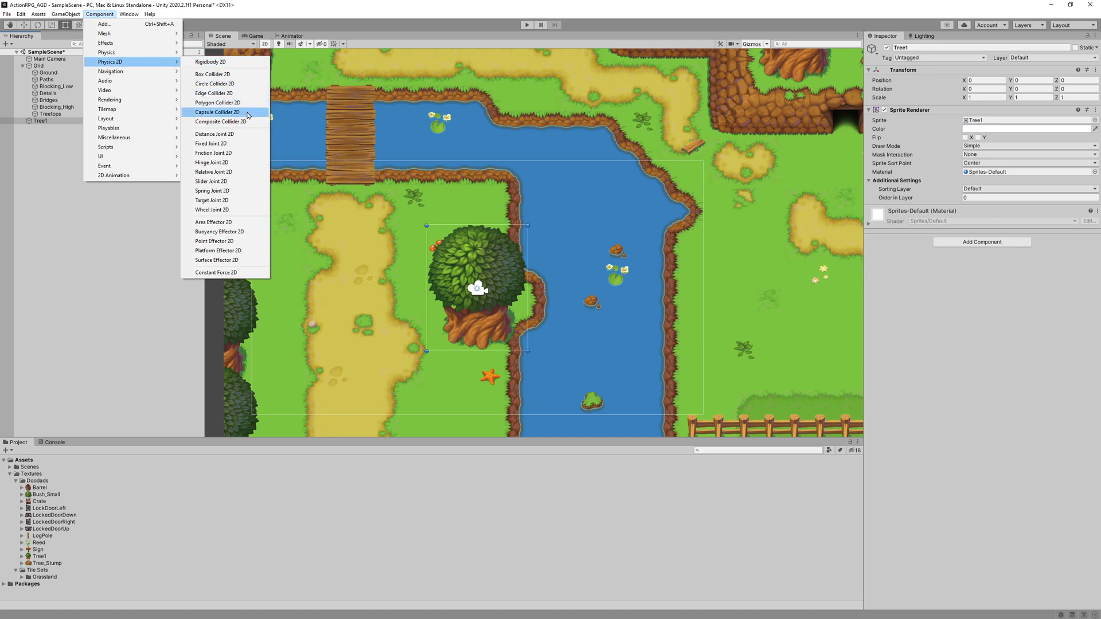
click(220, 106)
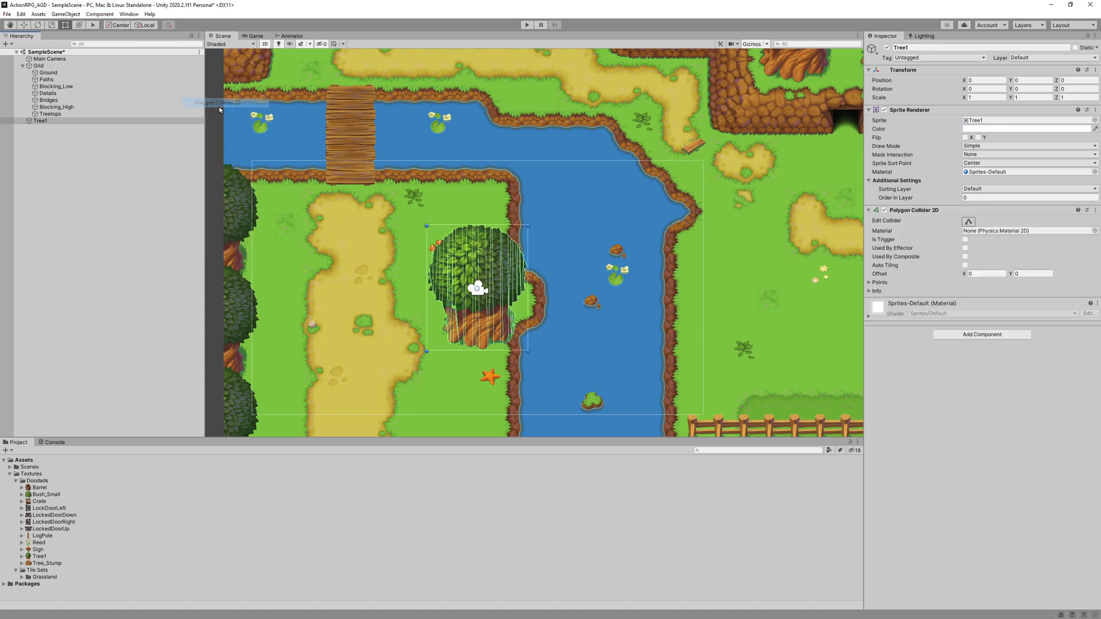
scroll(518, 310, up, 5)
click(969, 221)
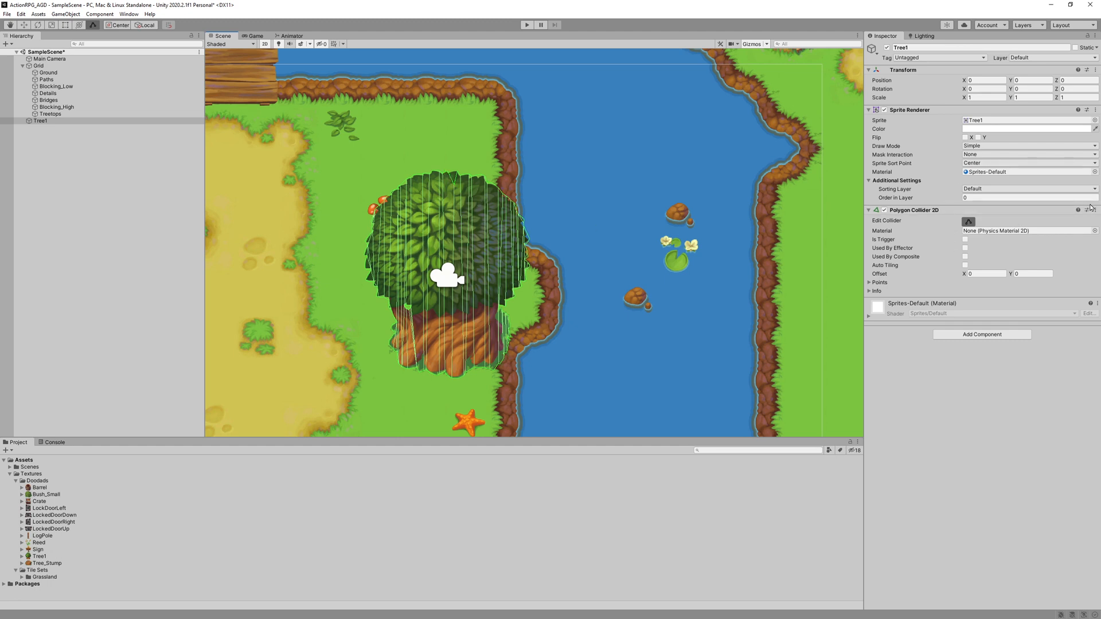
Step: Stop editing the collider shape and remove the Polygon Collider 2D from Tree1
click(968, 222)
click(1095, 210)
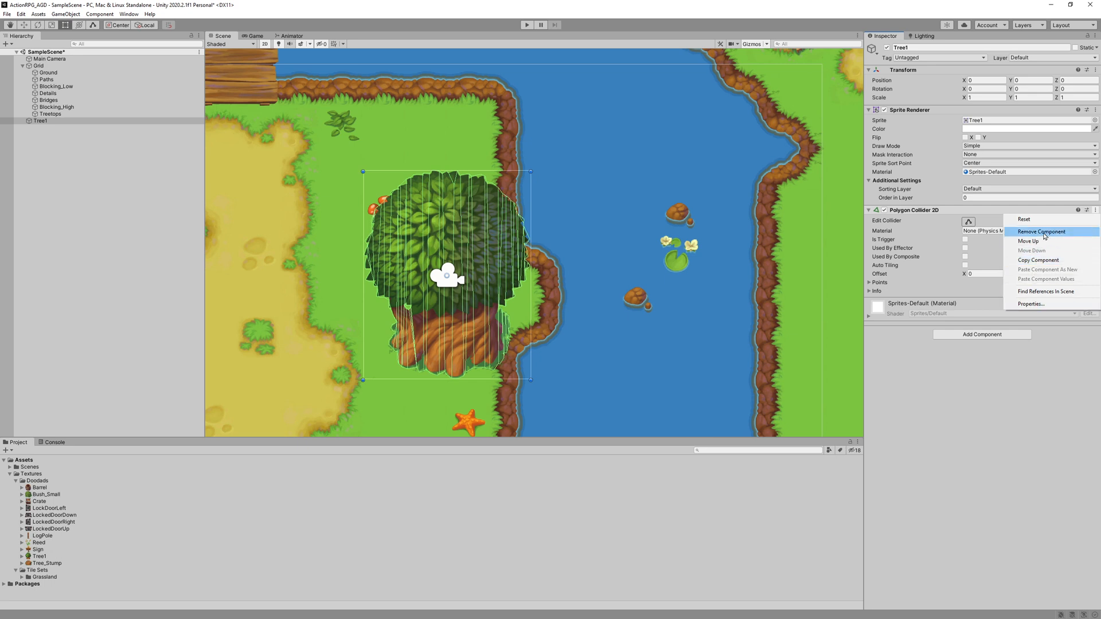
click(1043, 231)
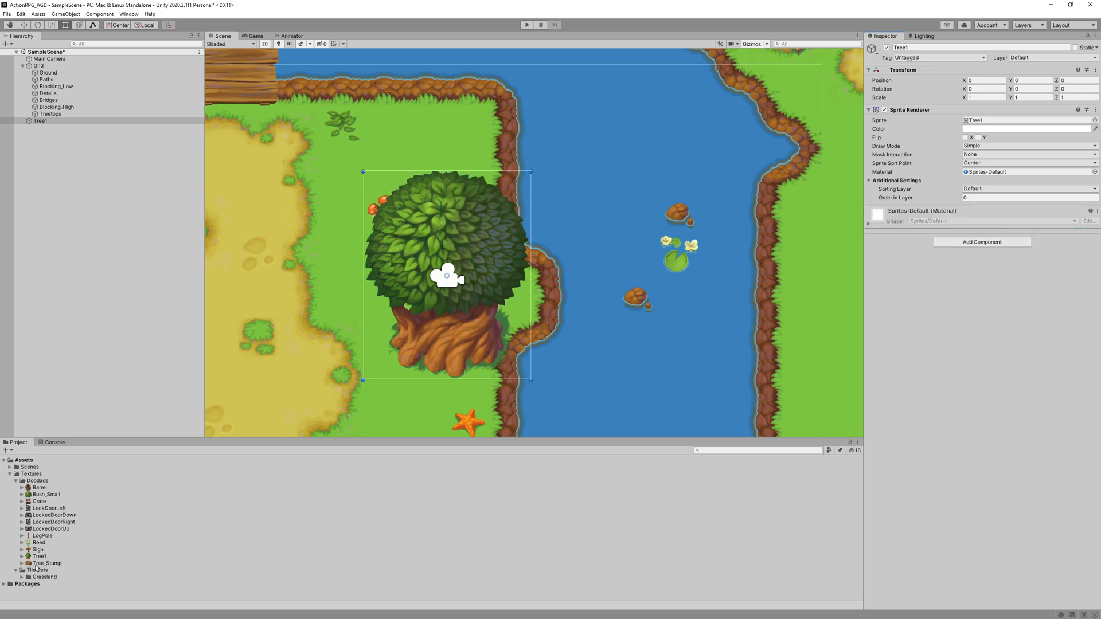
Step: Add a Capsule Collider 2D to the Tree1 scene object and set its direction to Horizontal
click(35, 558)
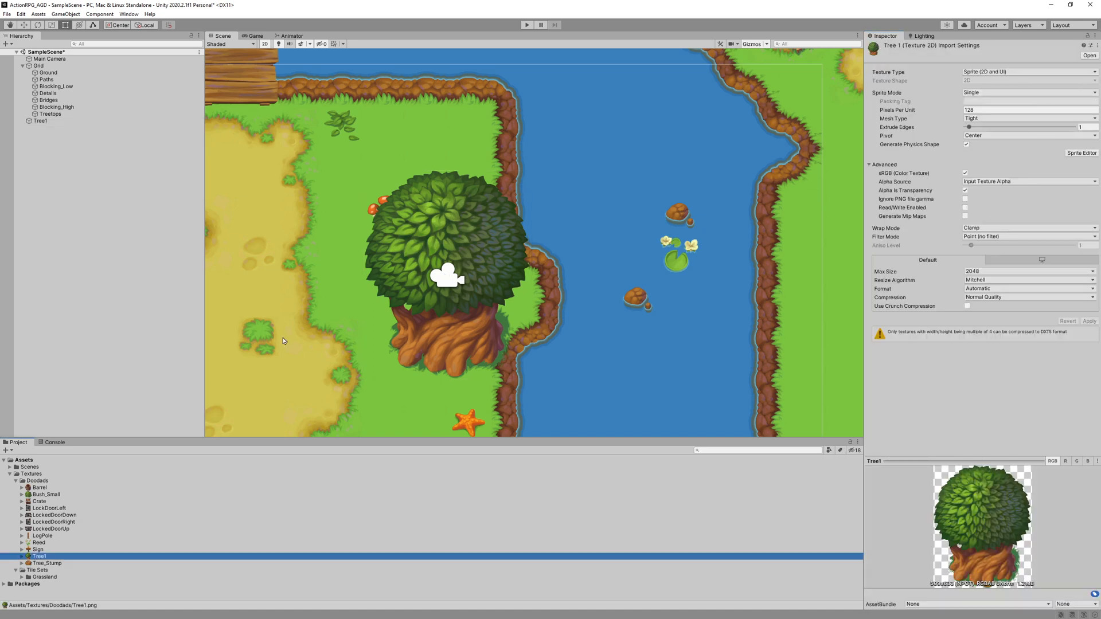
click(63, 121)
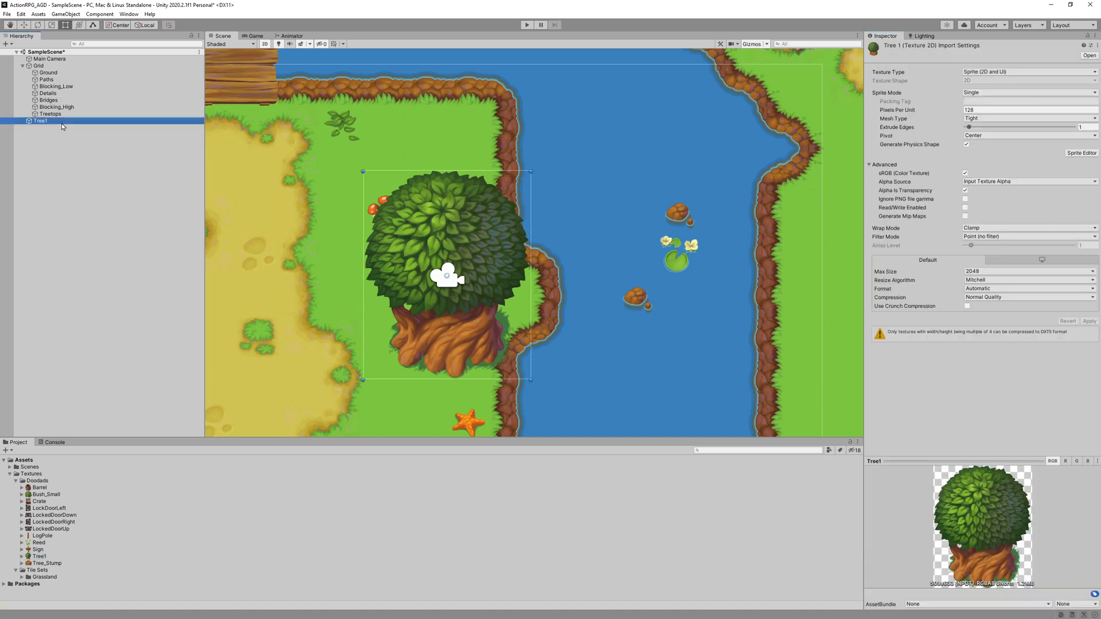
click(109, 13)
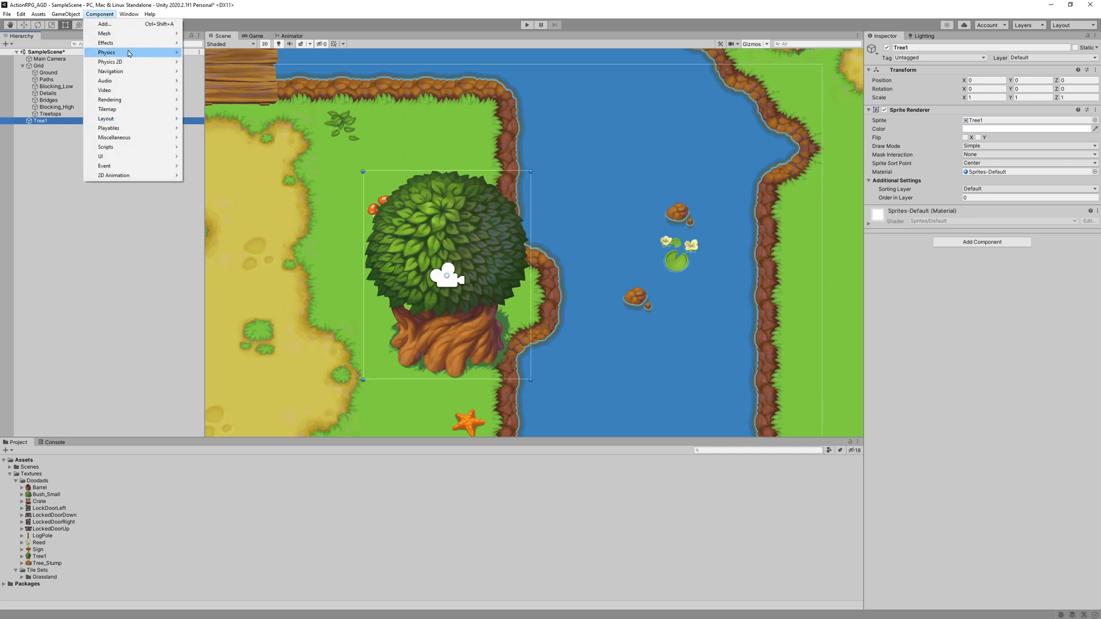
mouse_move(130, 53)
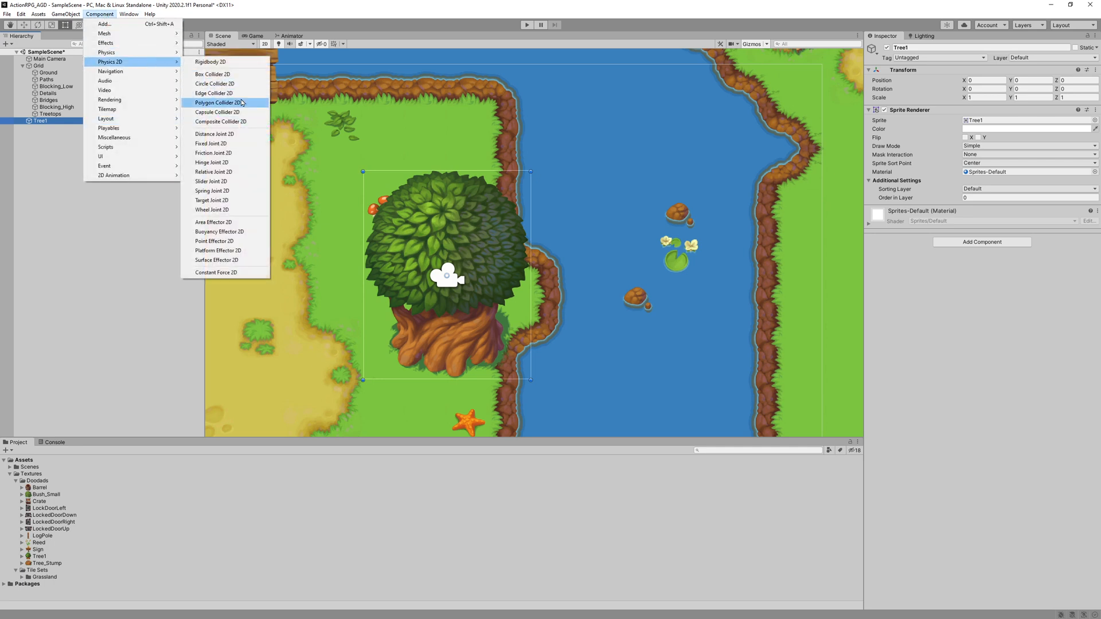
click(243, 113)
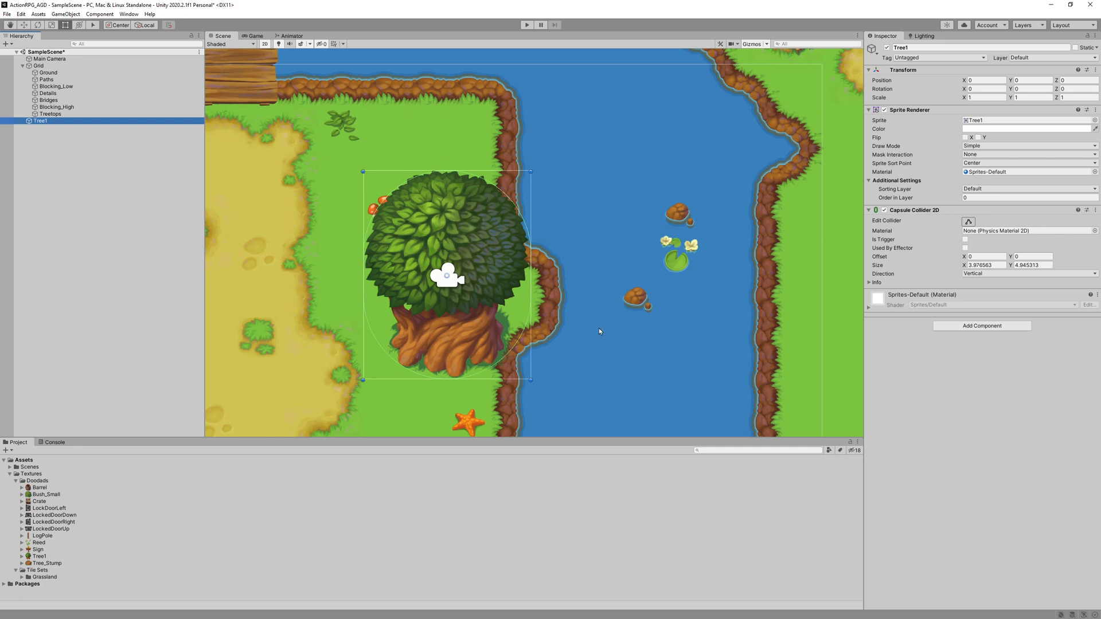
click(992, 273)
click(987, 292)
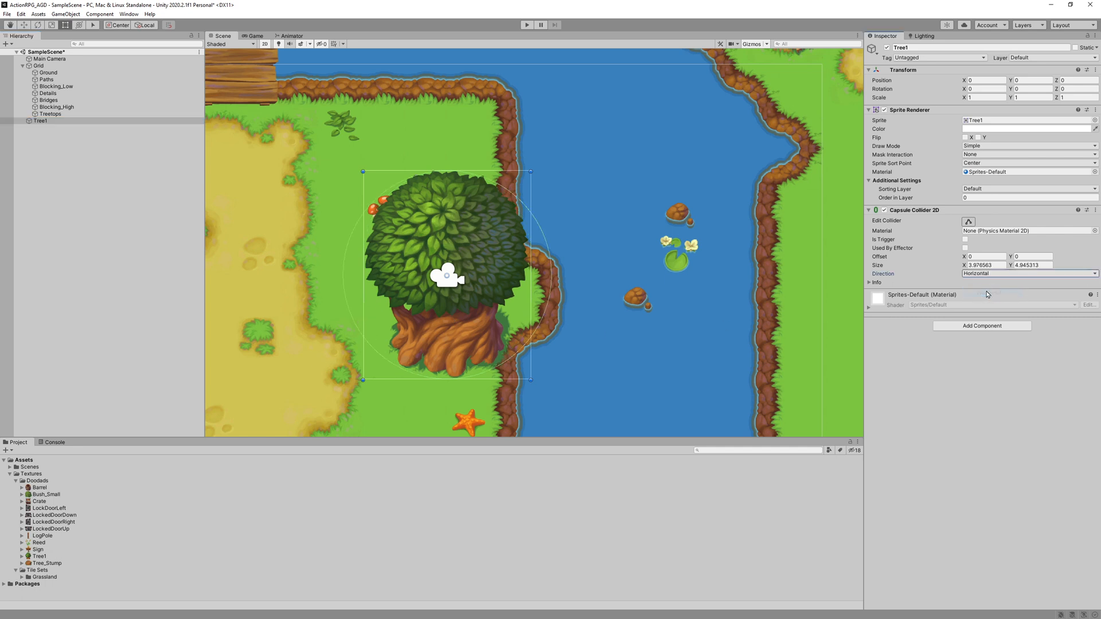
Step: Reshape the capsule collider to fit only the tree's trunk, about 2.73 by 1.34 units with a Y offset of about -1.65
click(968, 221)
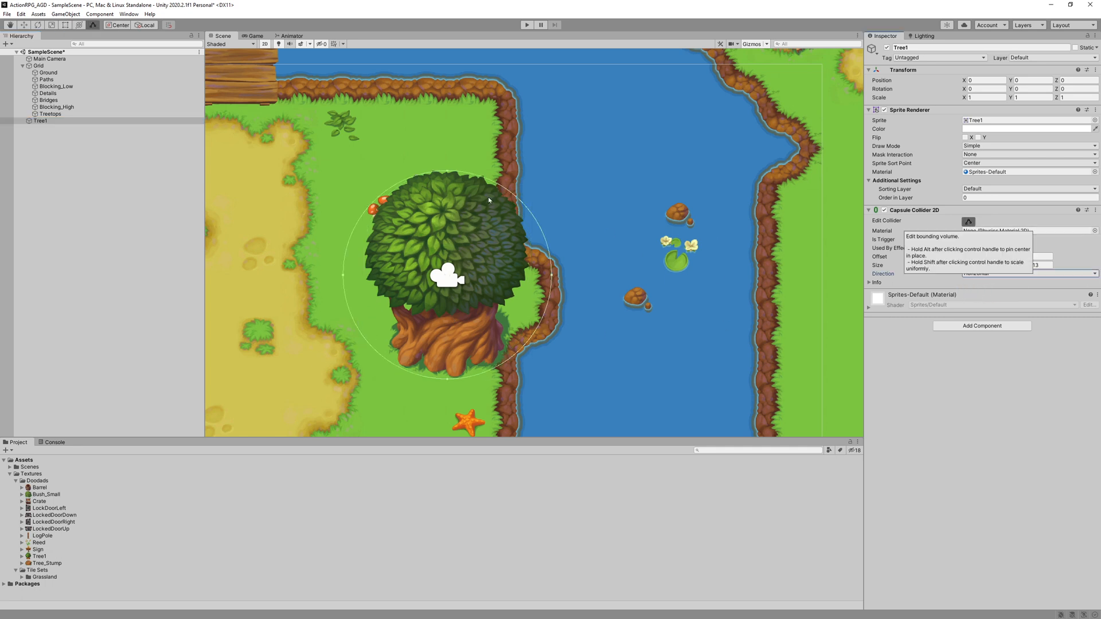
drag(447, 173, 448, 314)
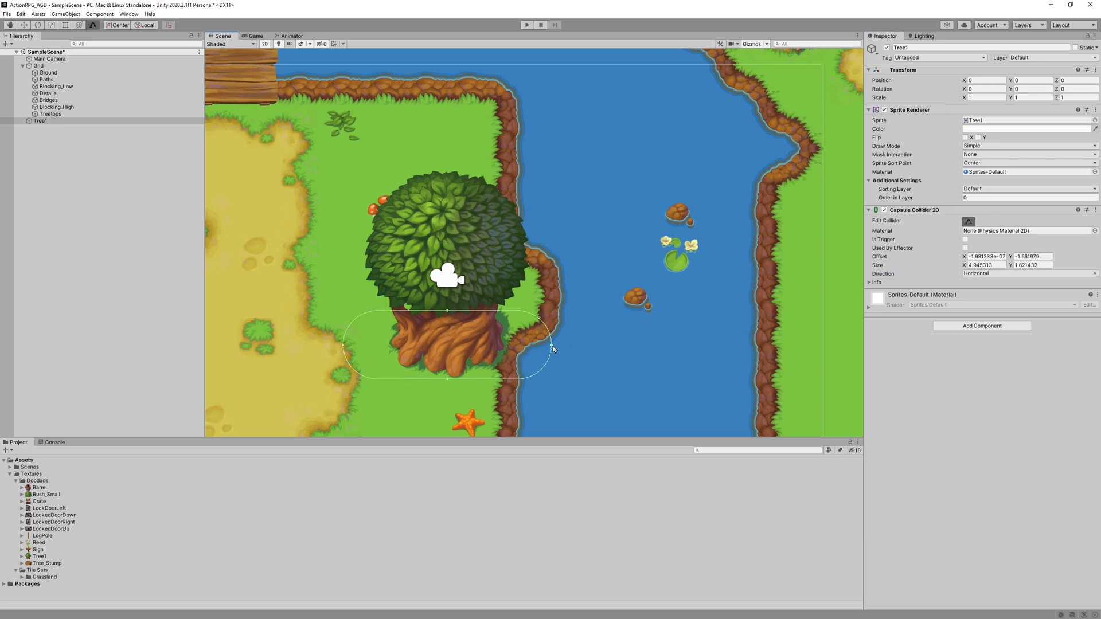
drag(552, 346, 504, 347)
drag(343, 348, 390, 348)
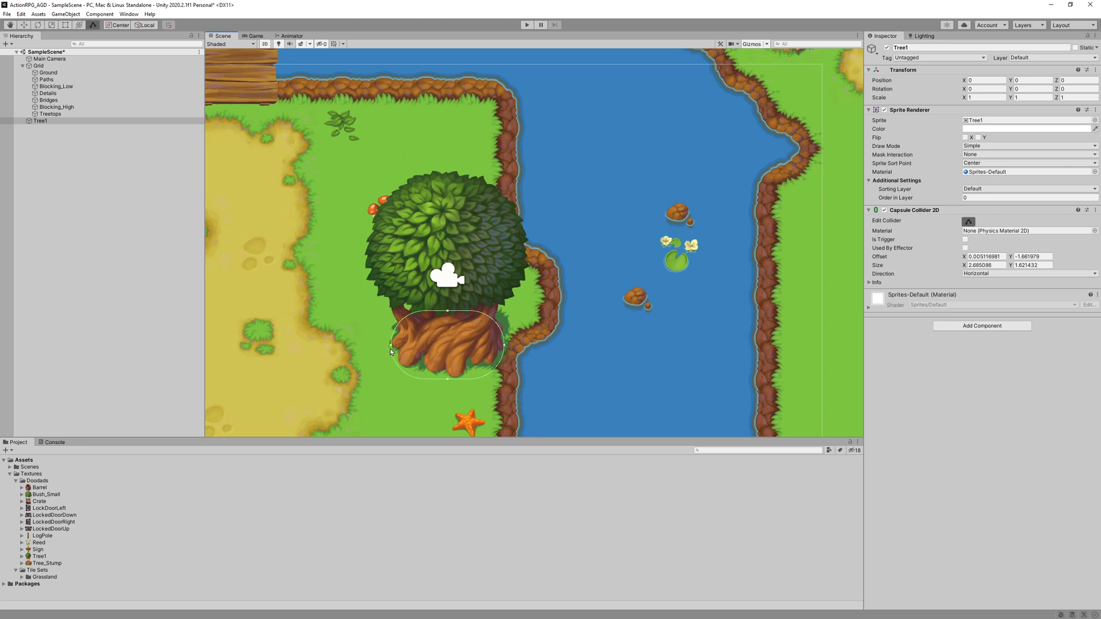
drag(449, 380, 442, 373)
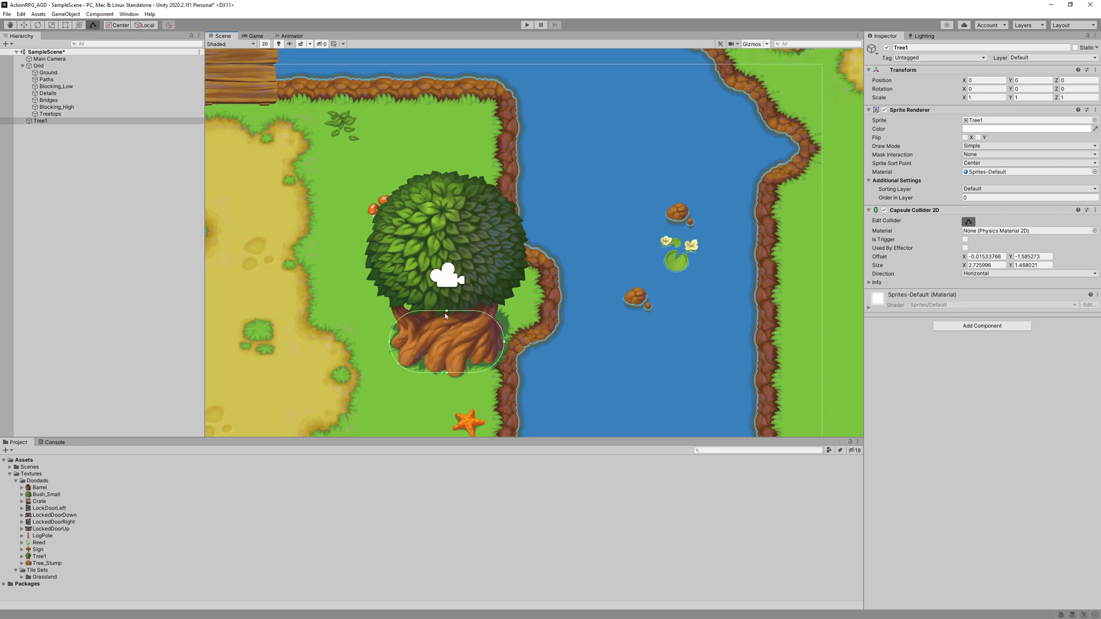
drag(447, 314, 449, 320)
click(969, 222)
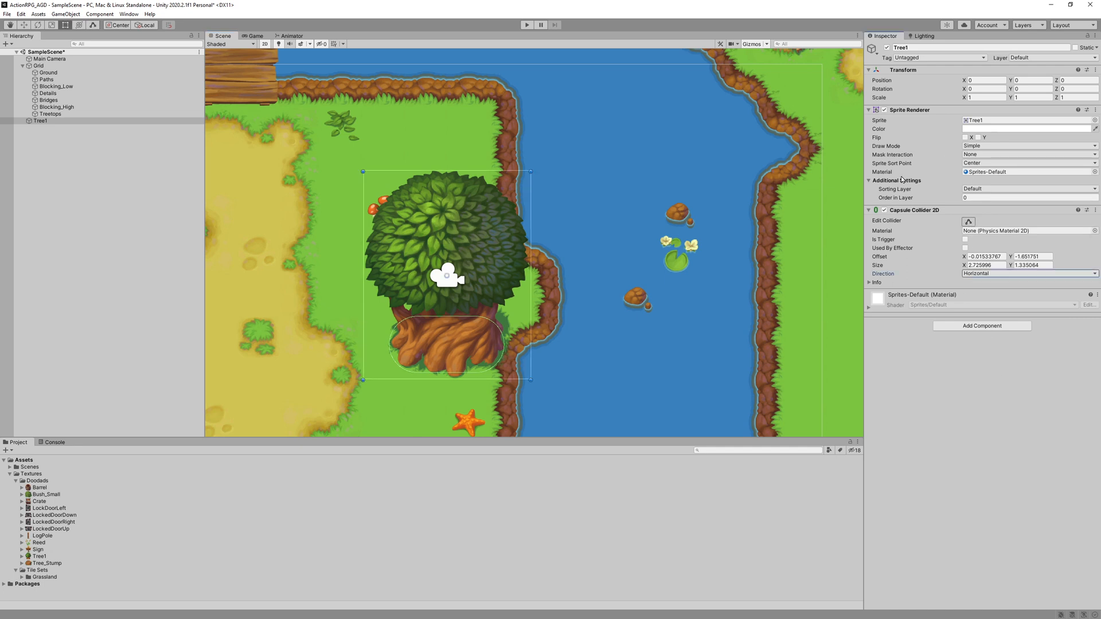
Step: Rename the Tree1 scene object to Tree
click(48, 121)
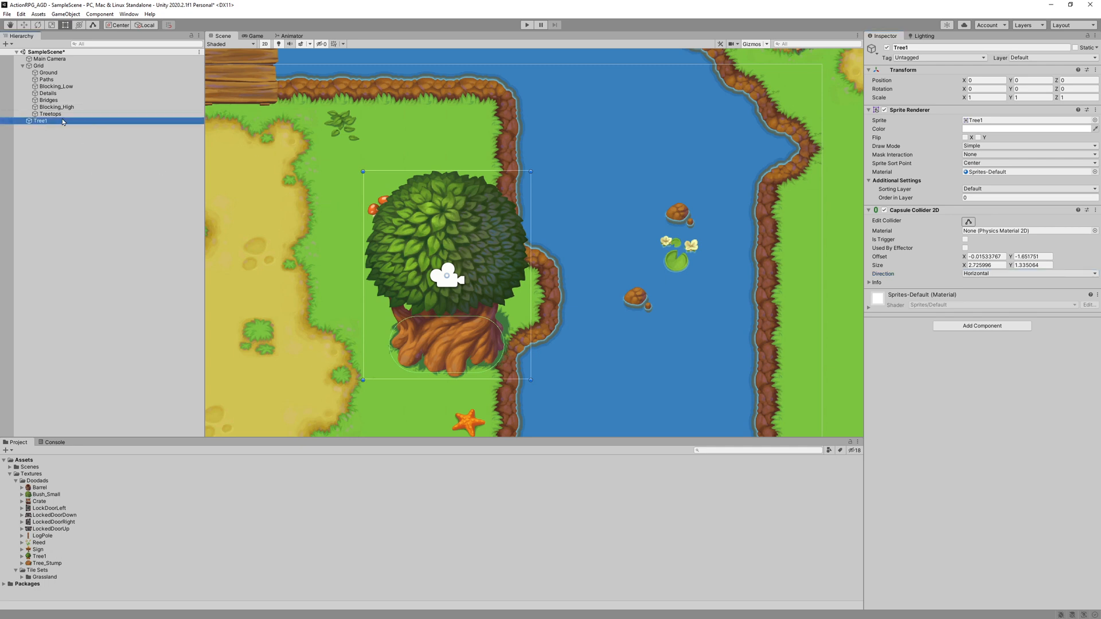
key(F2)
click(73, 122)
key(BackSpace)
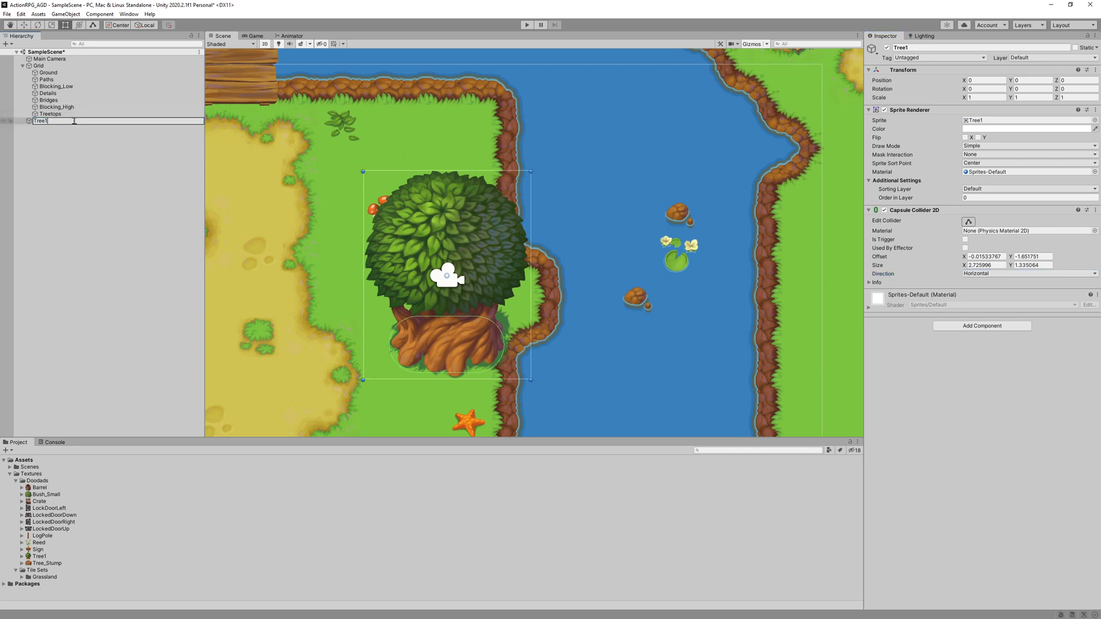
key(Return)
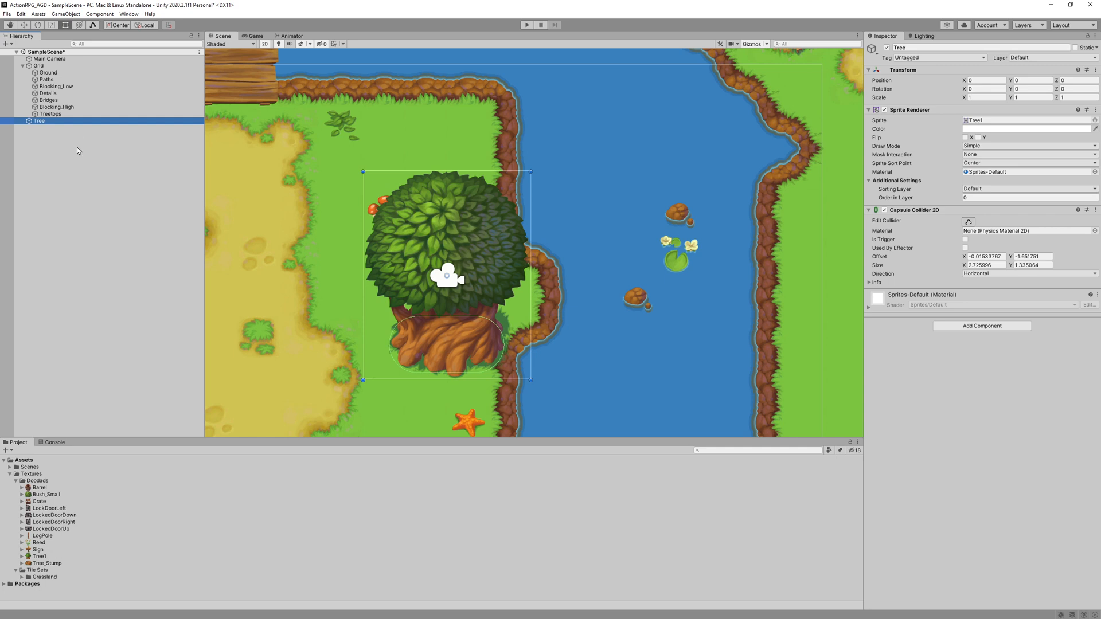
Step: Create a new folder named Prefabs directly inside Assets
right_click(20, 462)
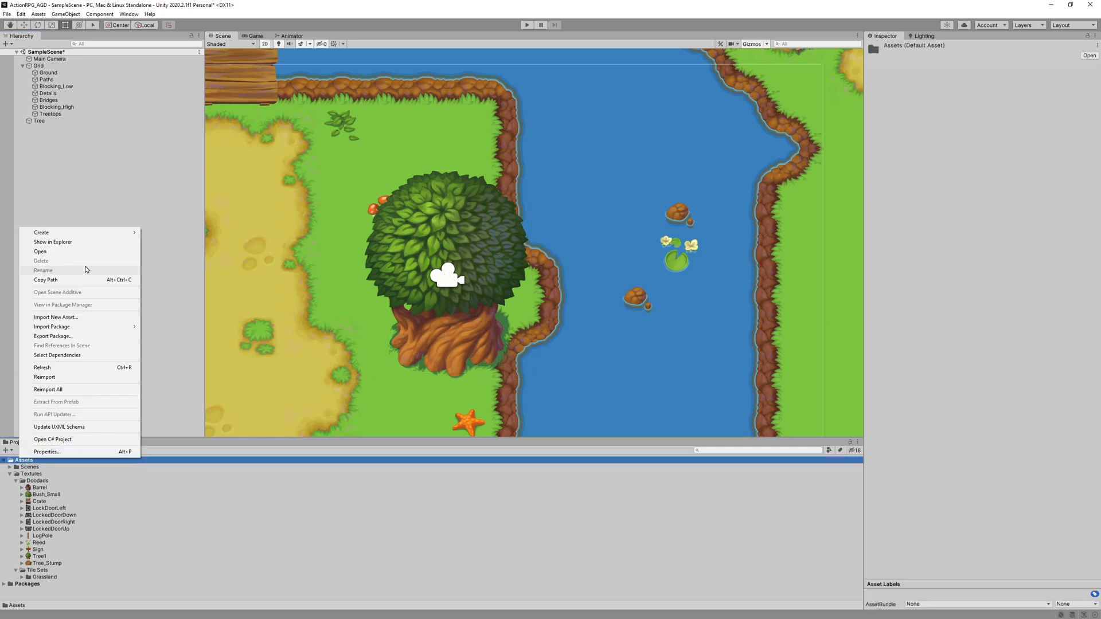
mouse_move(80, 233)
click(189, 232)
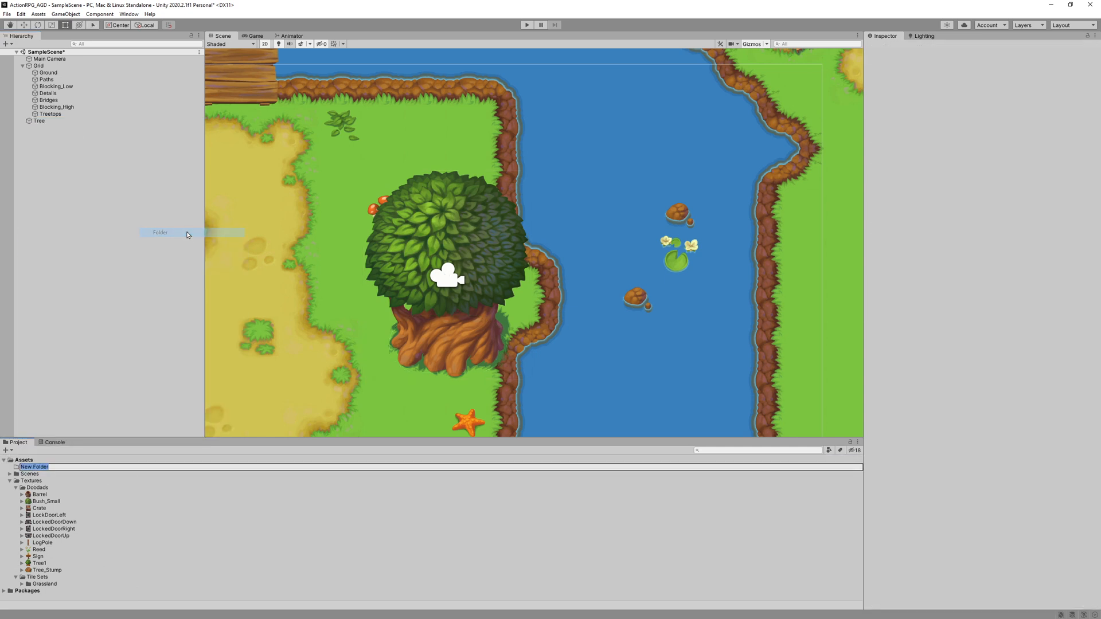
text(Prefabs)
key(Return)
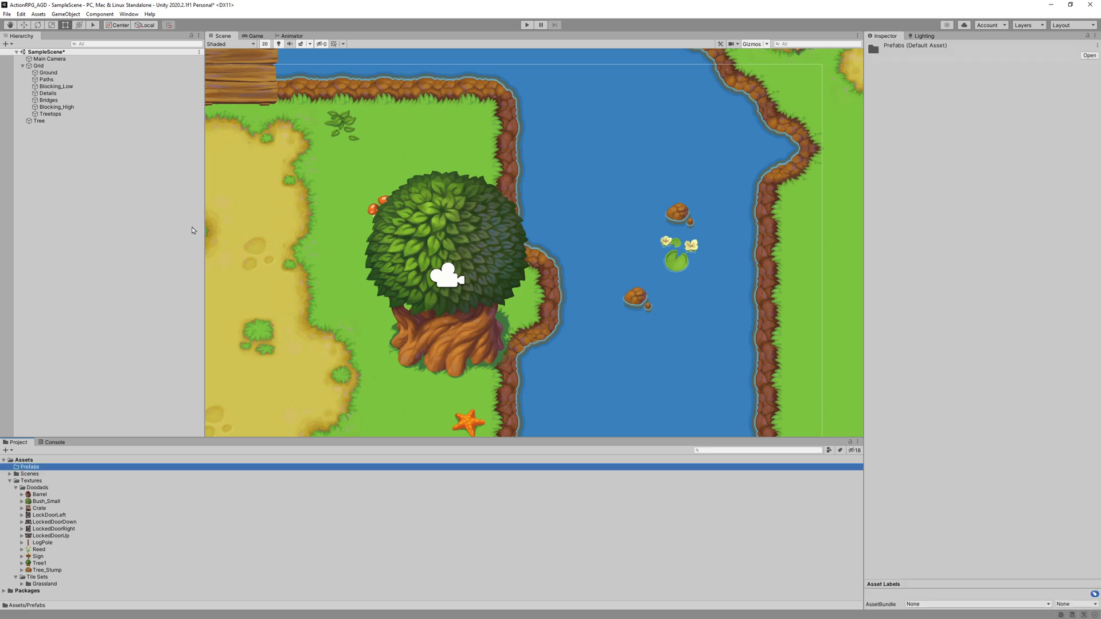
Step: Create a new folder named Doodads inside the Prefabs folder
right_click(36, 468)
mouse_move(100, 242)
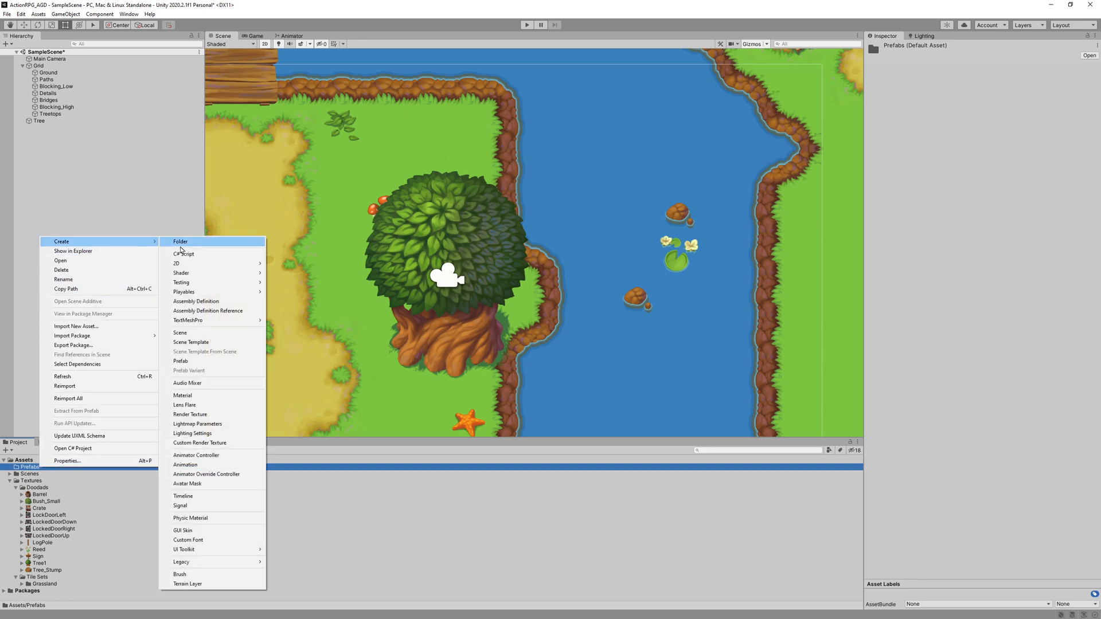
click(180, 242)
text(Doodads)
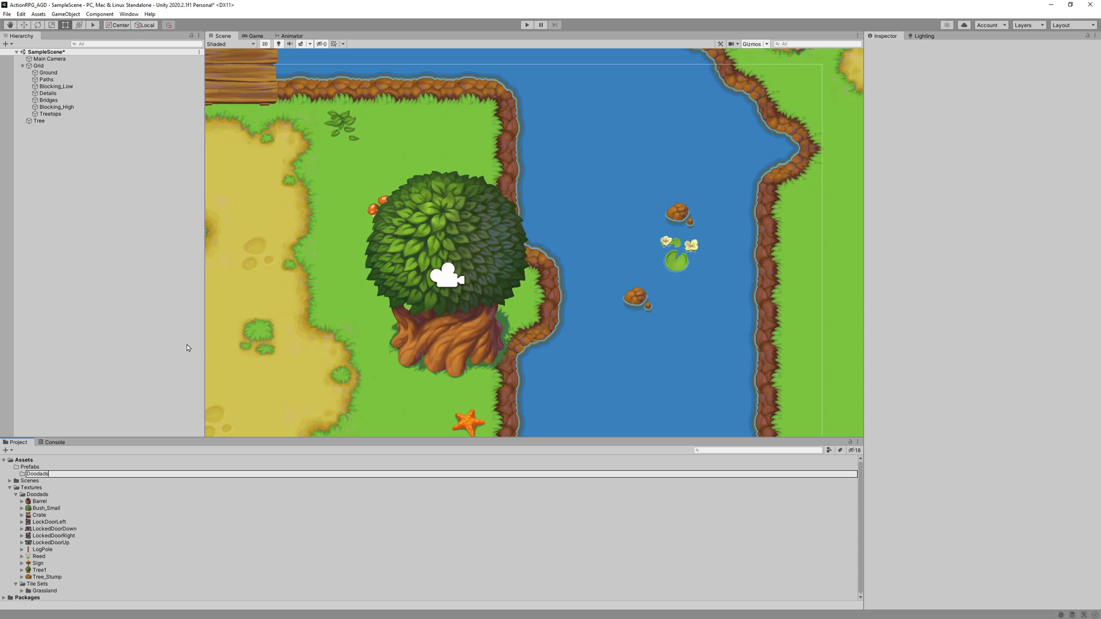
key(Return)
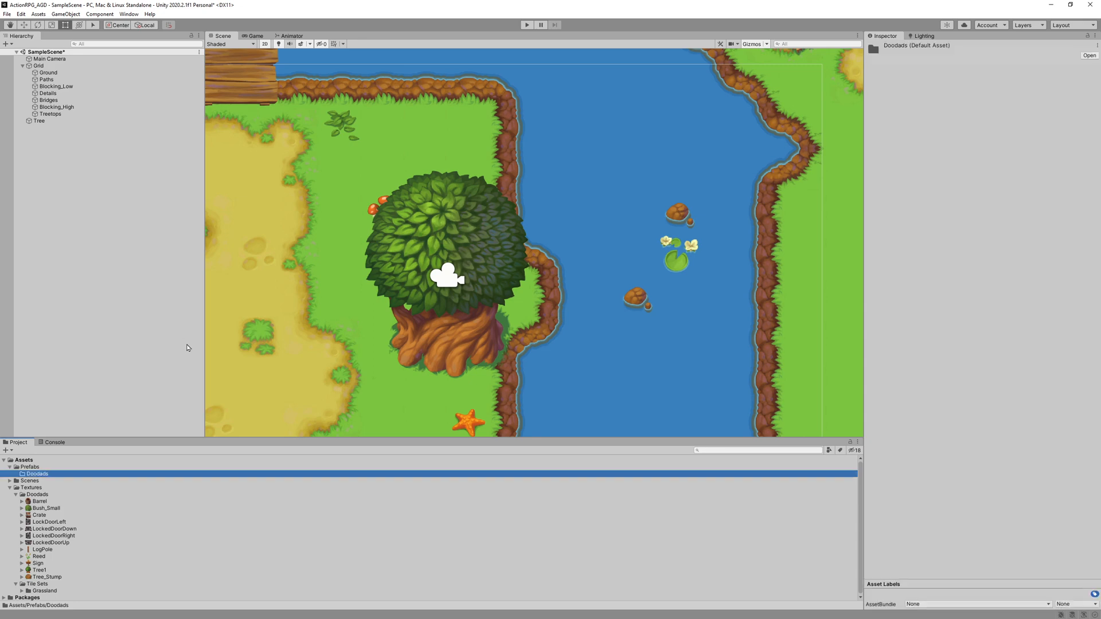
Step: Save the Tree scene object as a prefab in Prefabs/Doodads and move its scene instance to about X -1.56, Y -2.93
click(33, 122)
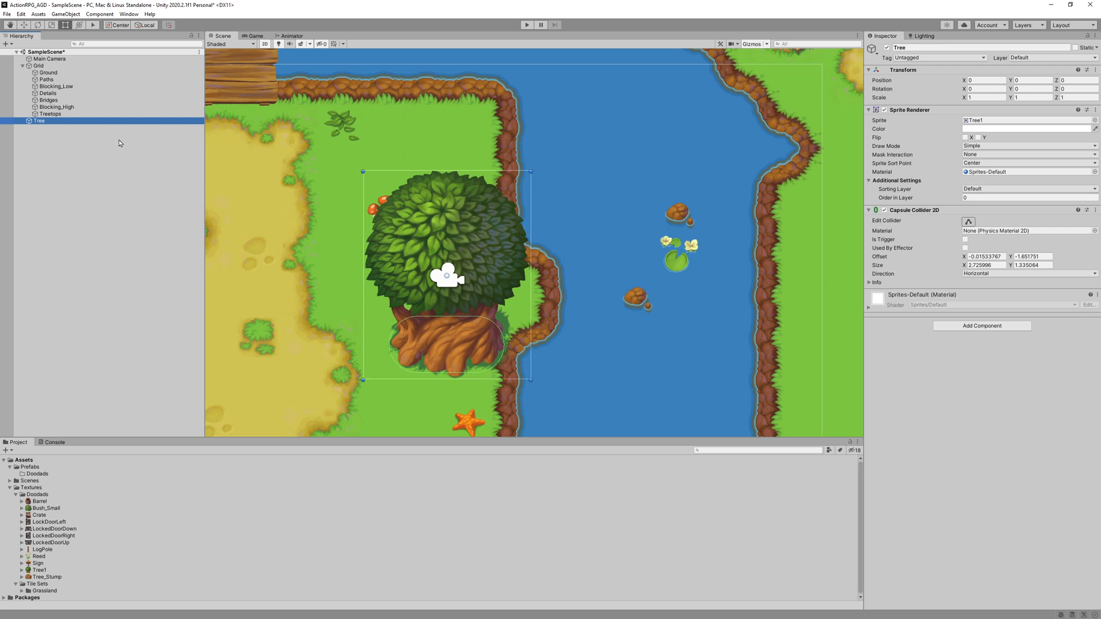
drag(32, 123, 38, 474)
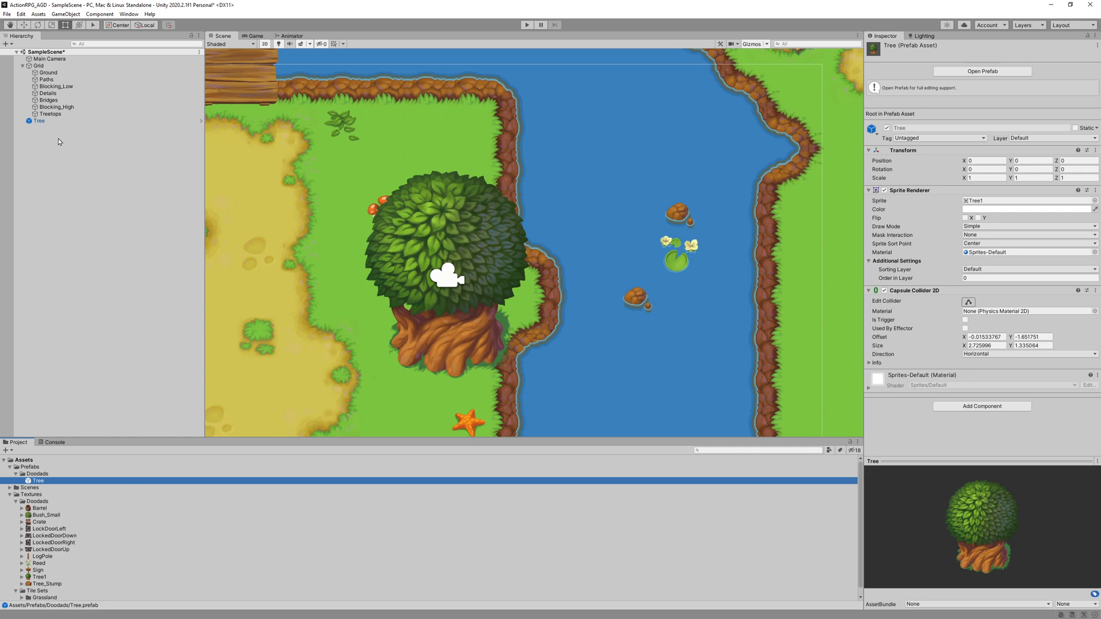
click(37, 121)
scroll(545, 157, down, 5)
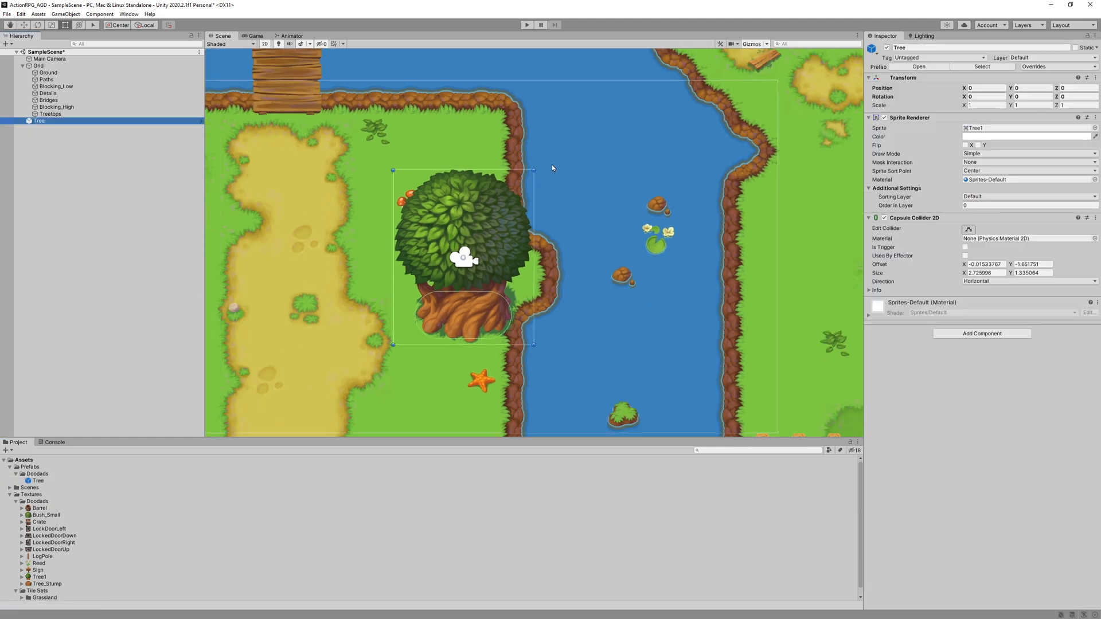
key(w)
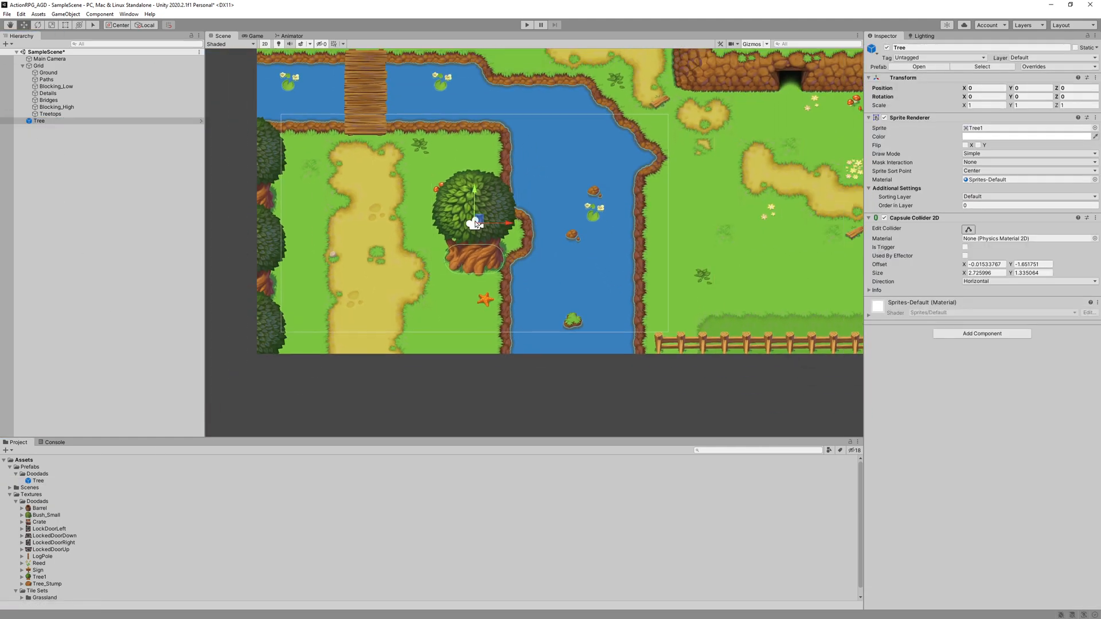
drag(482, 221, 448, 284)
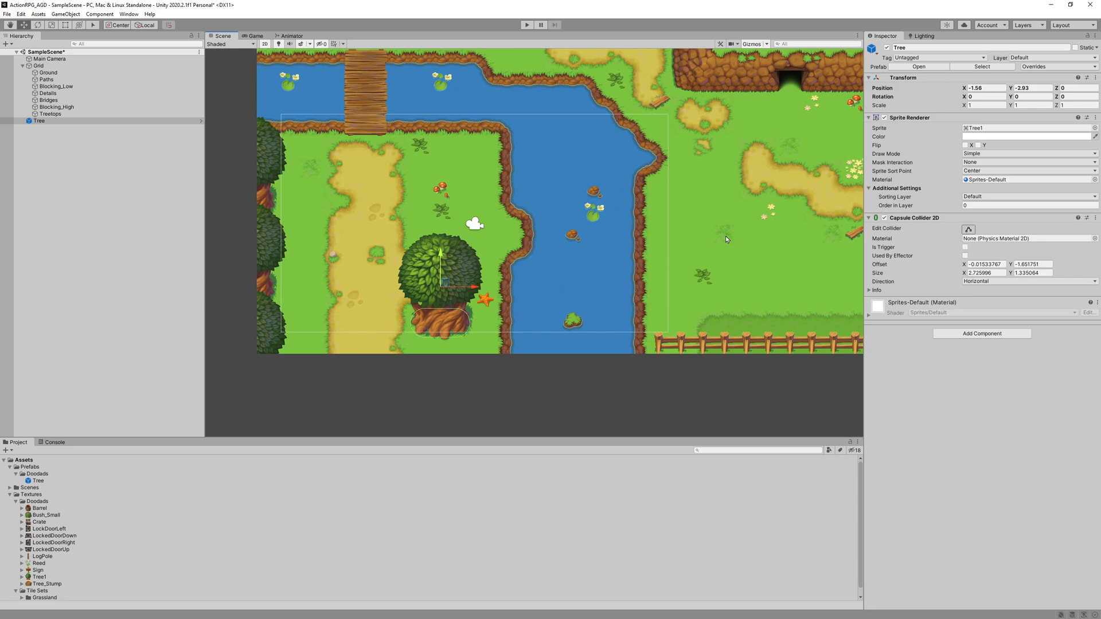
Step: Place a second Tree prefab instance beside the cave entrance at about X 16.33, Y 6.11
middle_drag(725, 236, 743, 343)
middle_drag(518, 173, 371, 158)
middle_drag(619, 181, 564, 180)
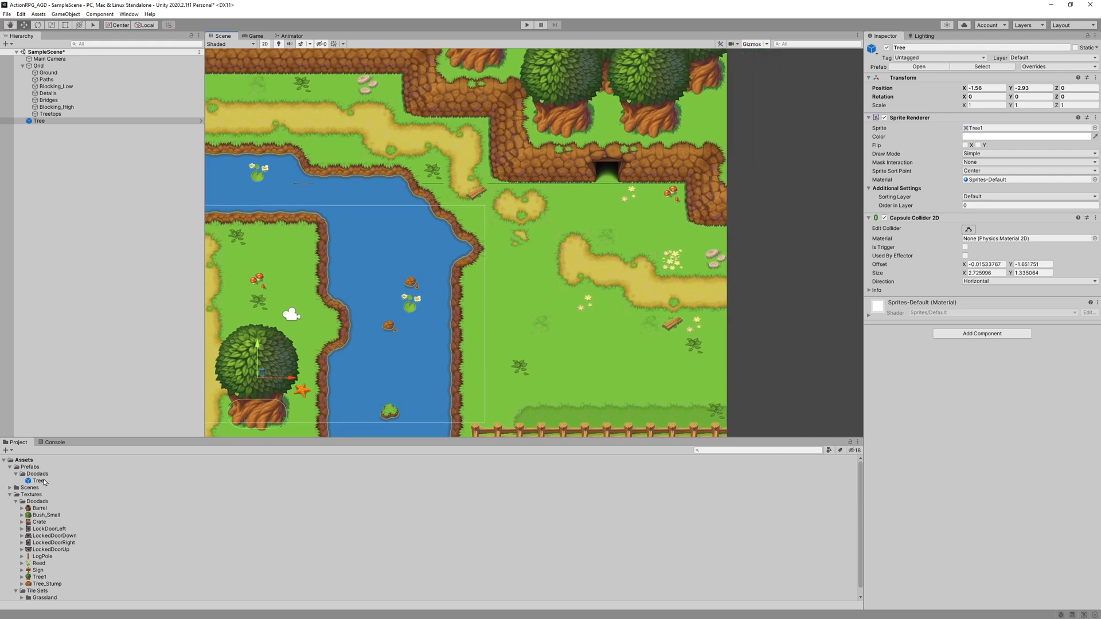
drag(44, 481, 643, 180)
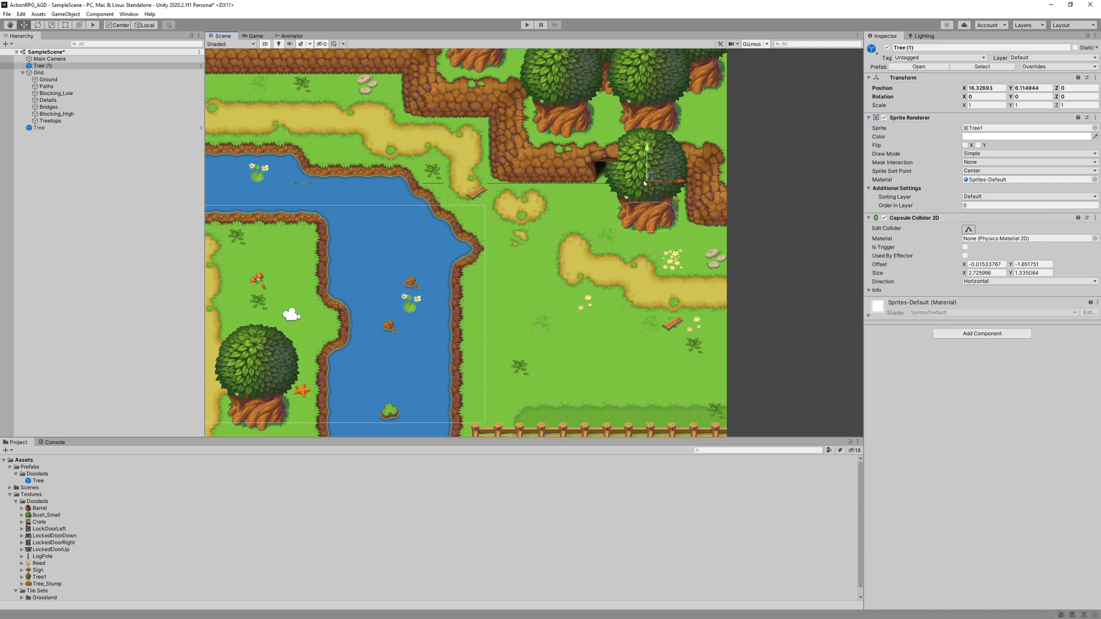
Step: Examine how the tree beside the cave overlaps the cliff, and compare the Treetops tilemap's sorting settings with the tree's
scroll(697, 192, up, 2)
scroll(608, 147, up, 2)
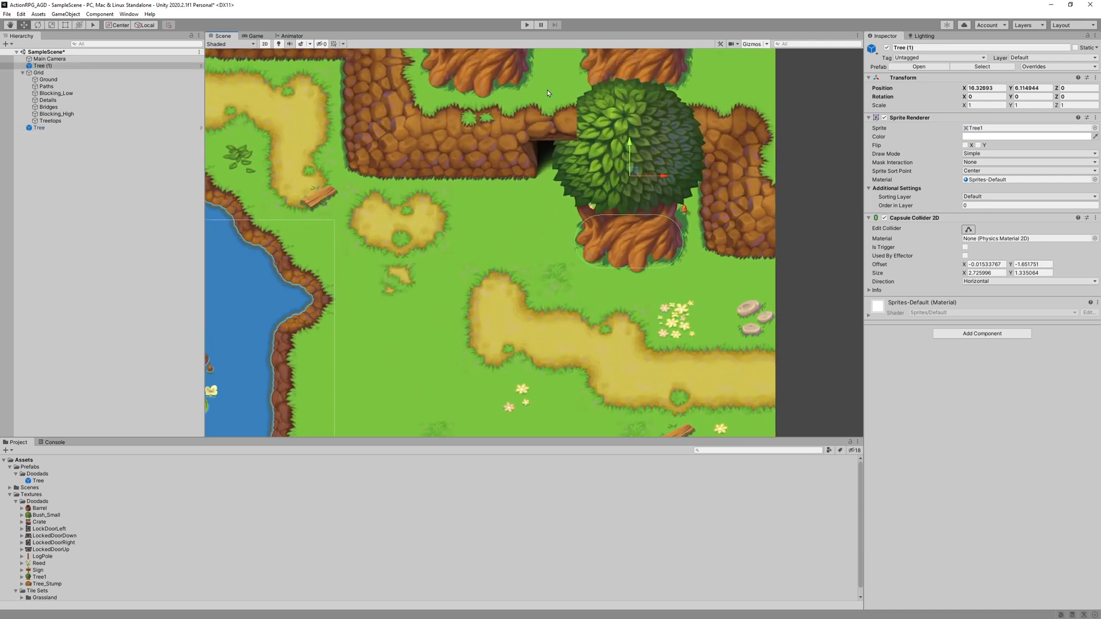
scroll(560, 141, up, 1)
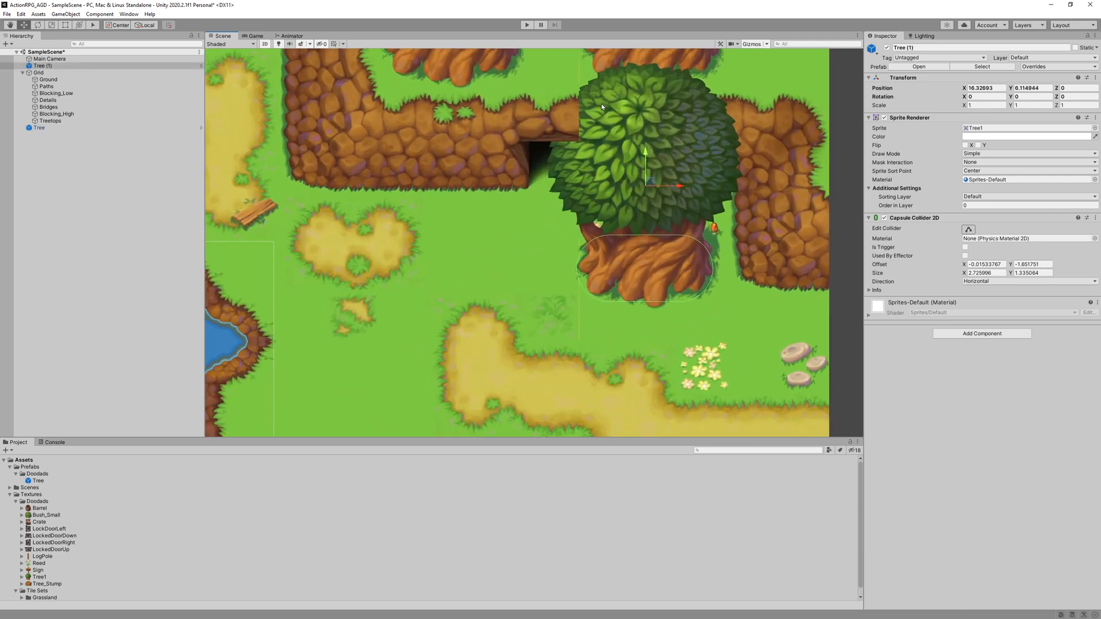
scroll(601, 106, down, 3)
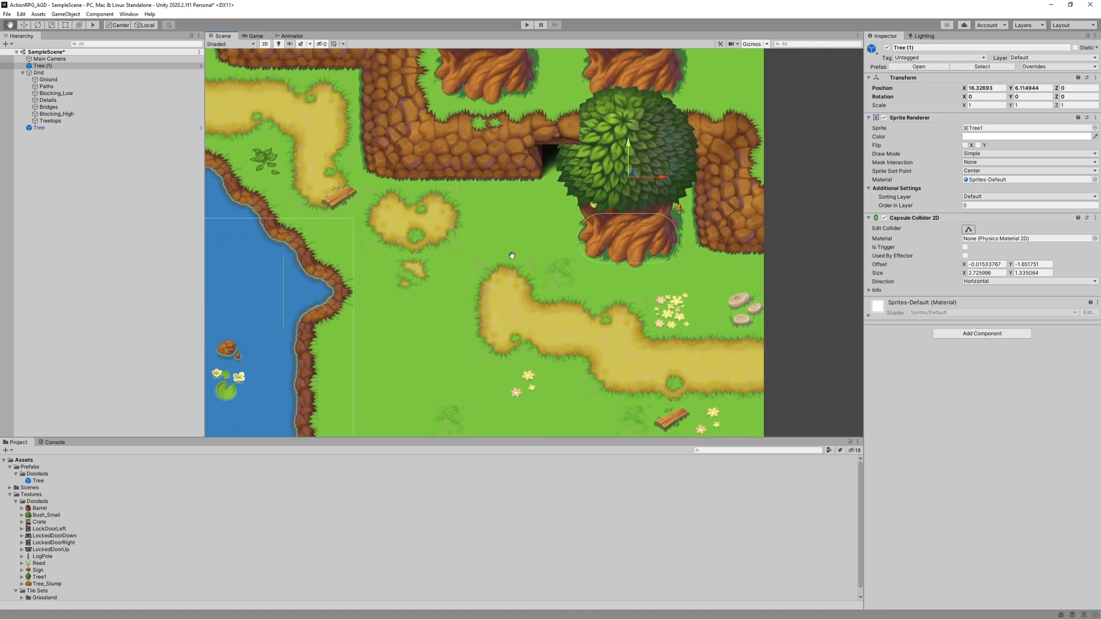
scroll(430, 299, up, 2)
click(69, 121)
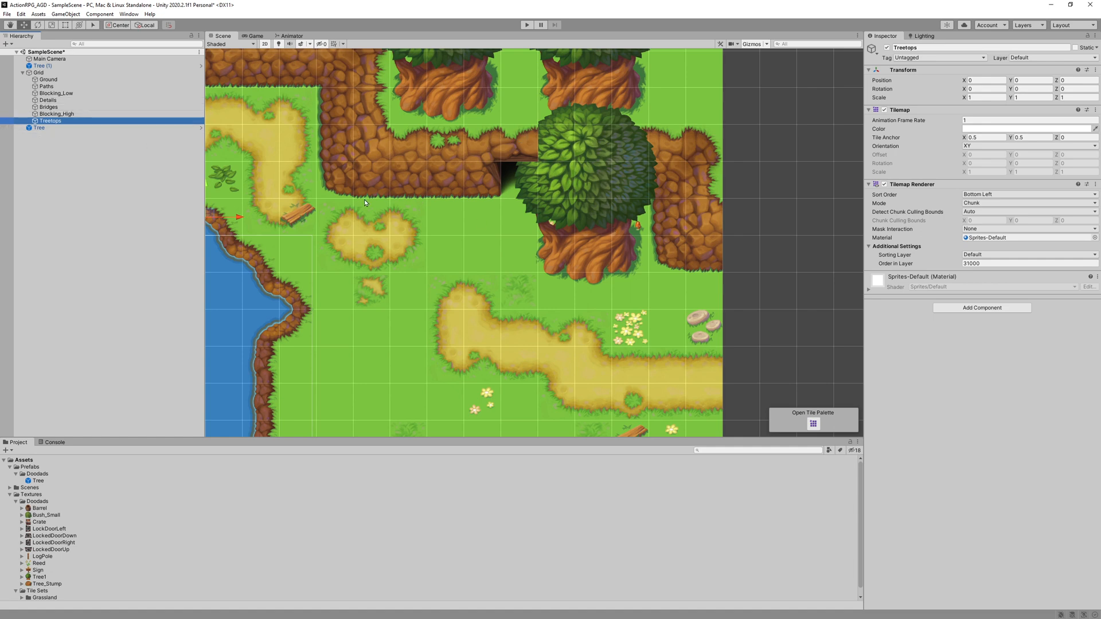
click(42, 66)
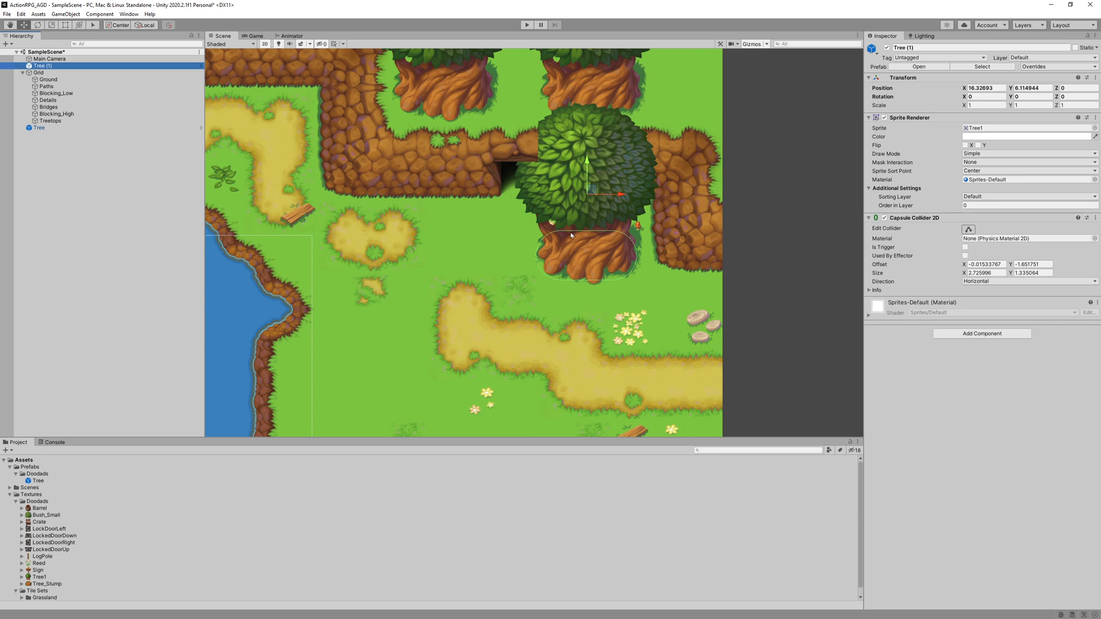
Step: Place a third Tree prefab instance on the river's east bank at about X 9.56, Y 1.03
scroll(611, 285, down, 2)
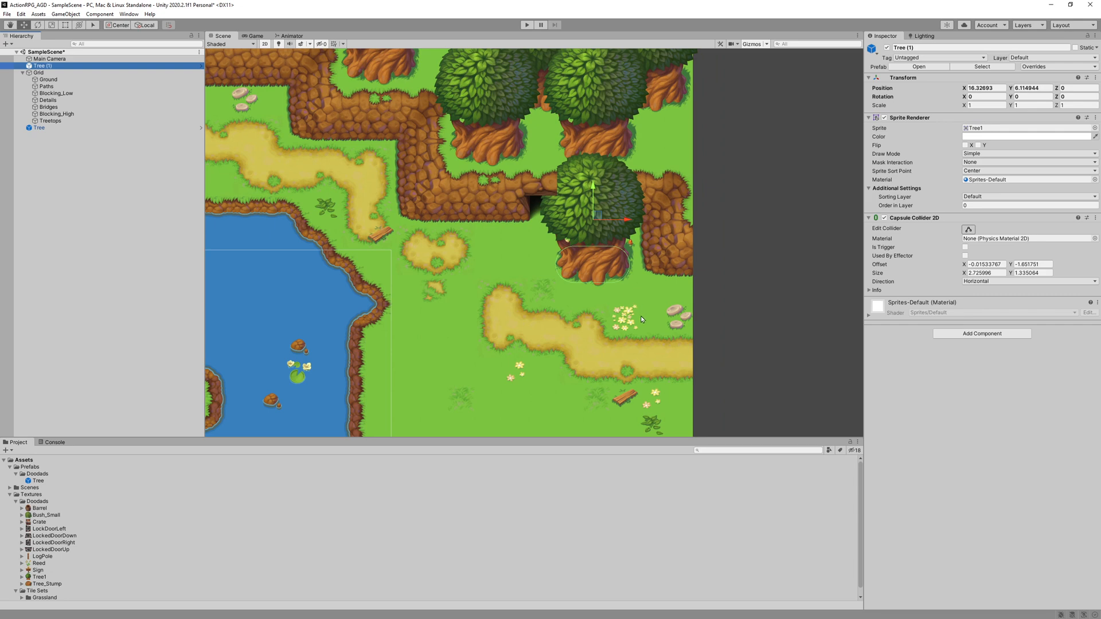
middle_drag(642, 320, 618, 249)
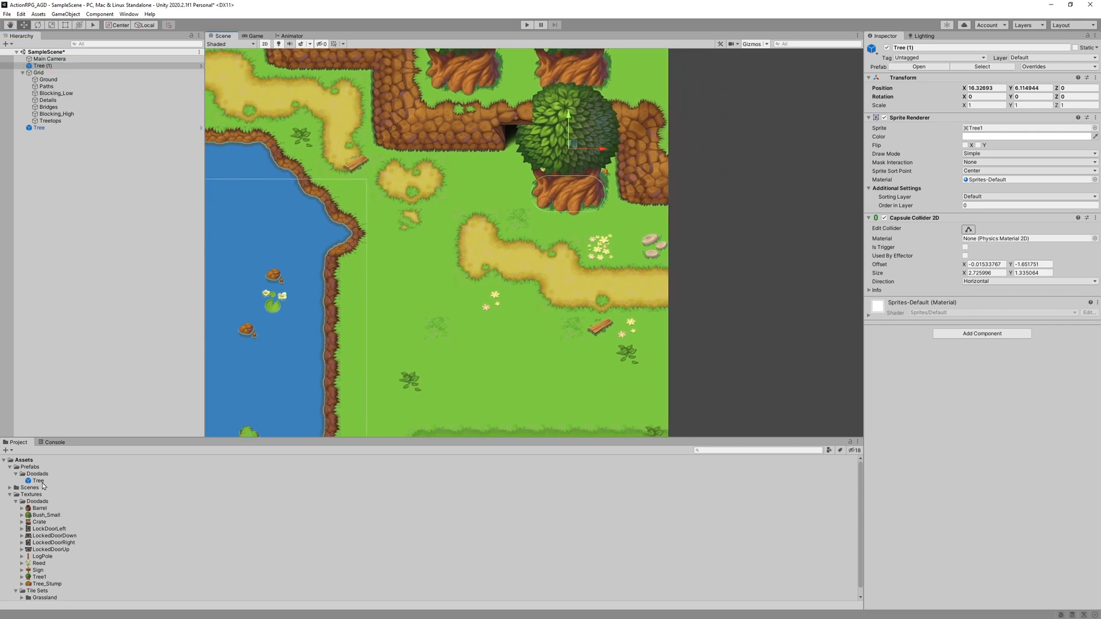
drag(42, 485, 384, 287)
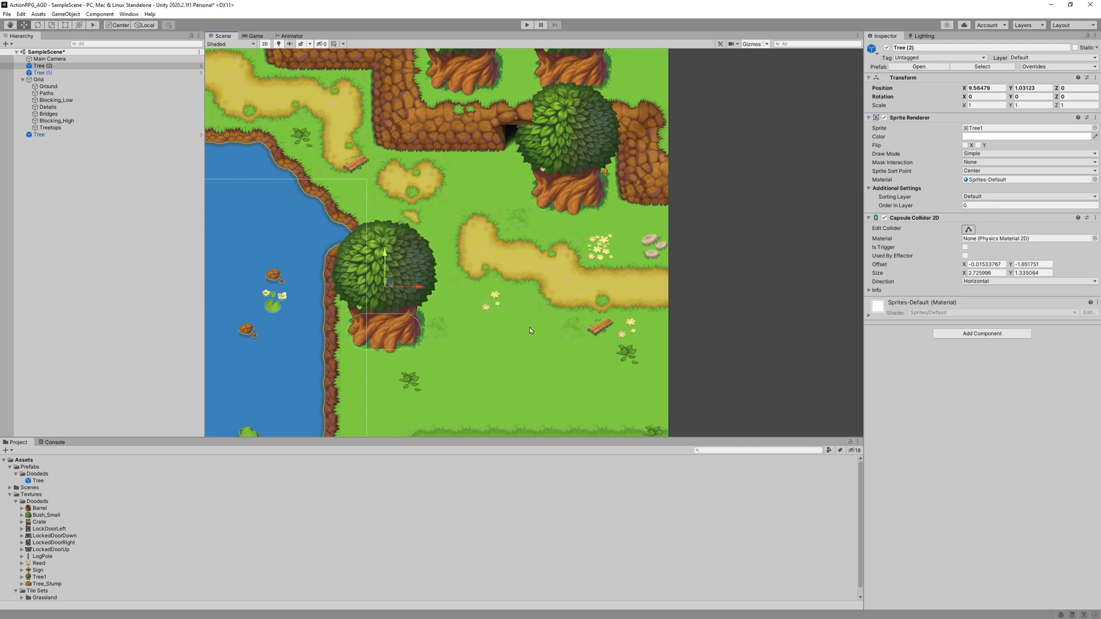
Step: Add the Tree_Stump sprite to the scene as a new root object at the origin
middle_drag(555, 343, 516, 270)
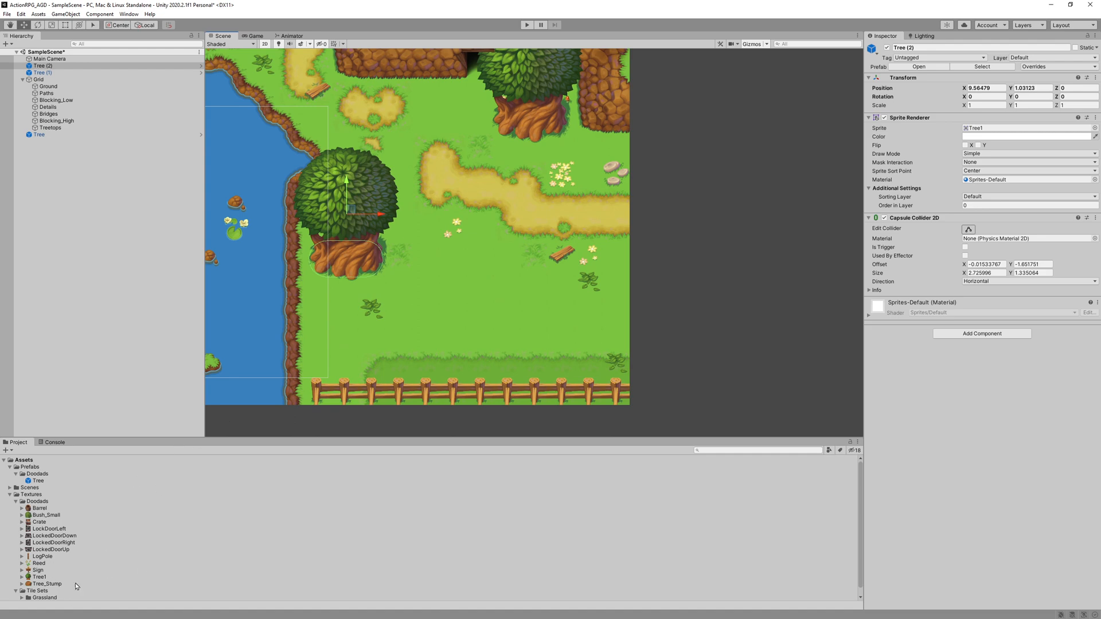
click(46, 583)
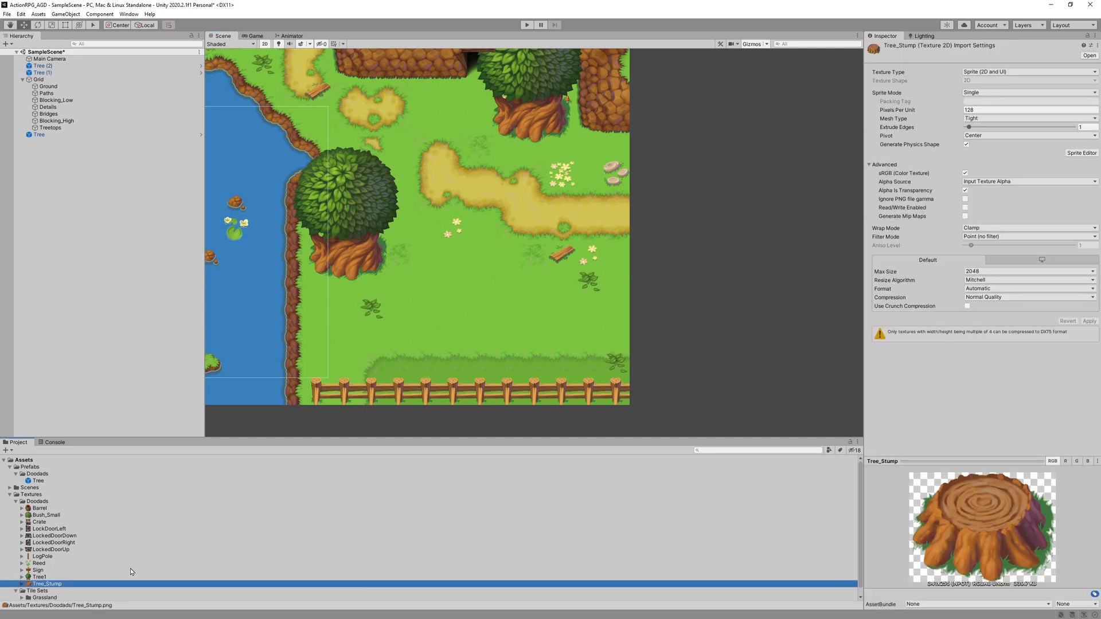
drag(54, 584, 99, 268)
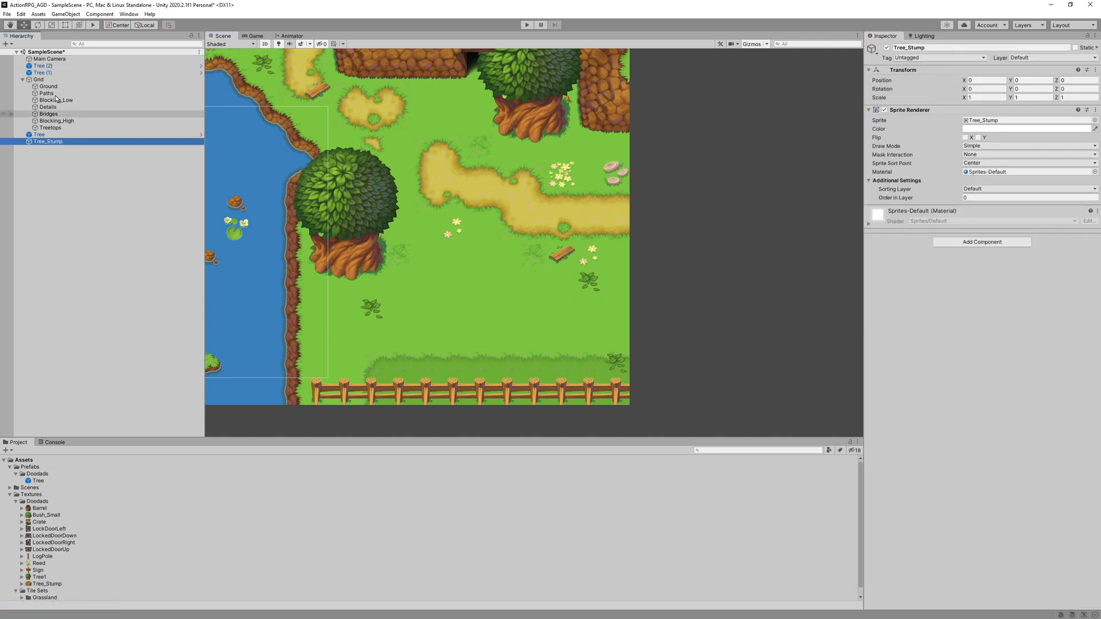
middle_drag(276, 248, 564, 263)
scroll(347, 245, up, 7)
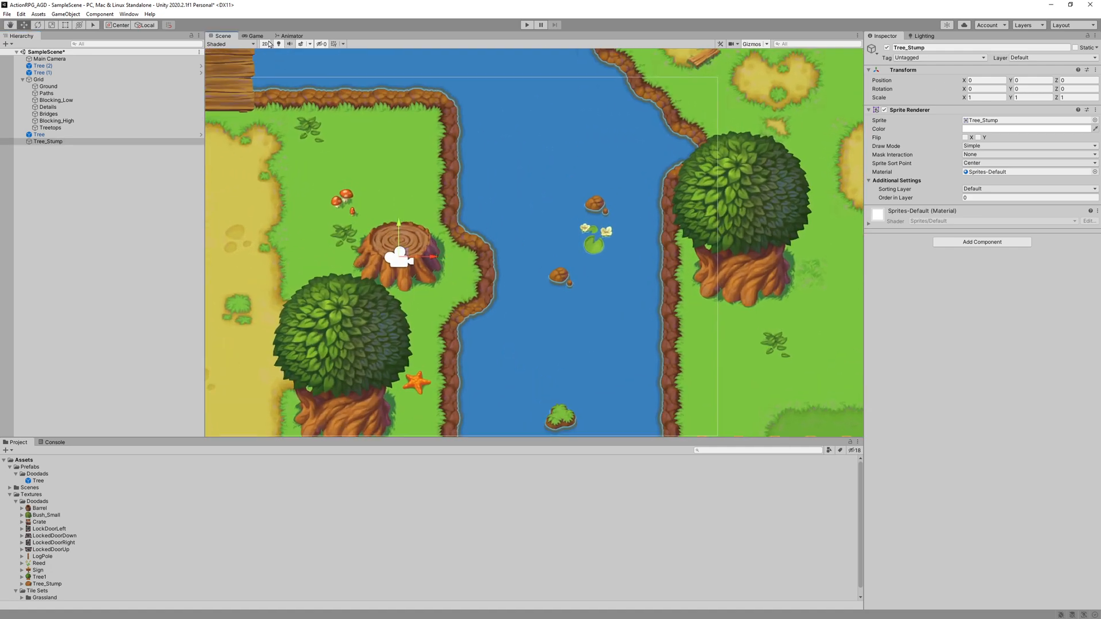
Step: Add a Capsule Collider 2D to the Tree_Stump object and set its direction to Horizontal
click(100, 13)
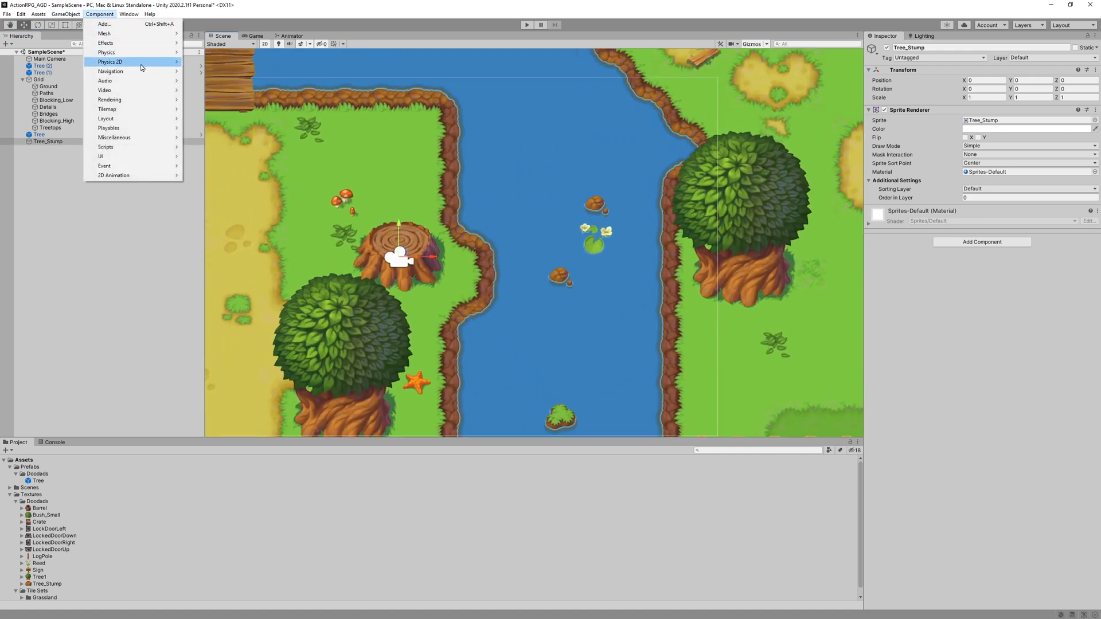
mouse_move(142, 68)
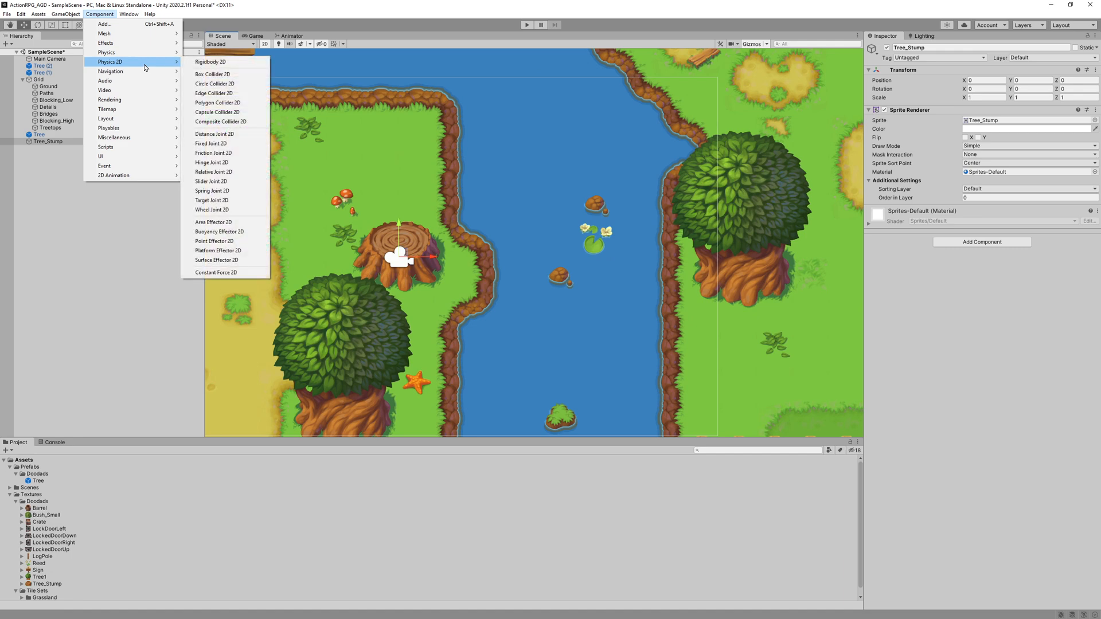
click(248, 114)
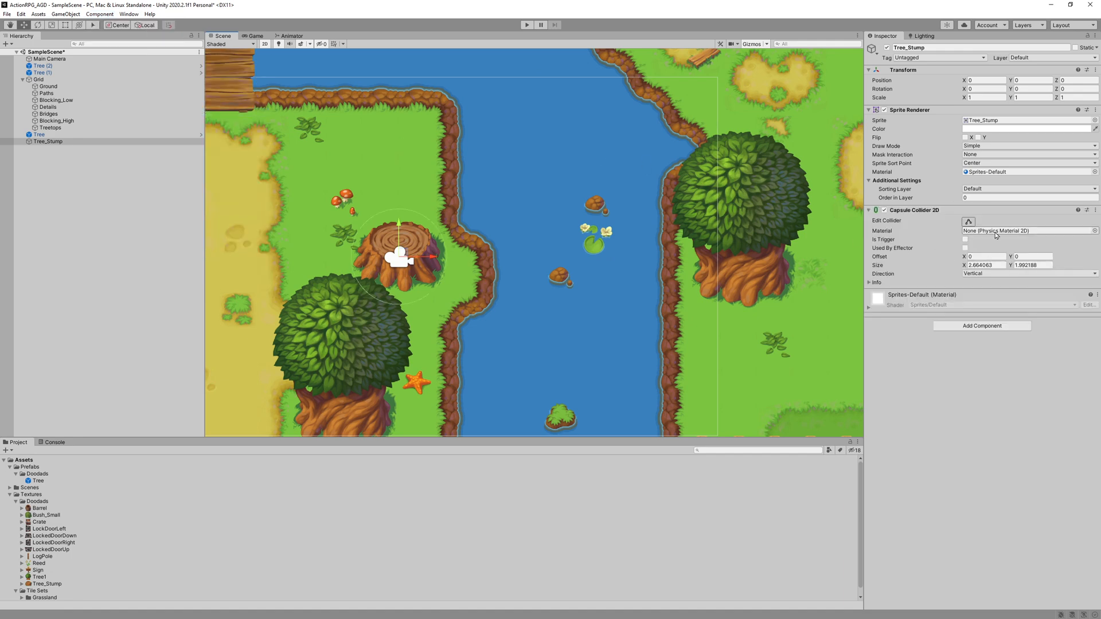
click(995, 274)
click(992, 291)
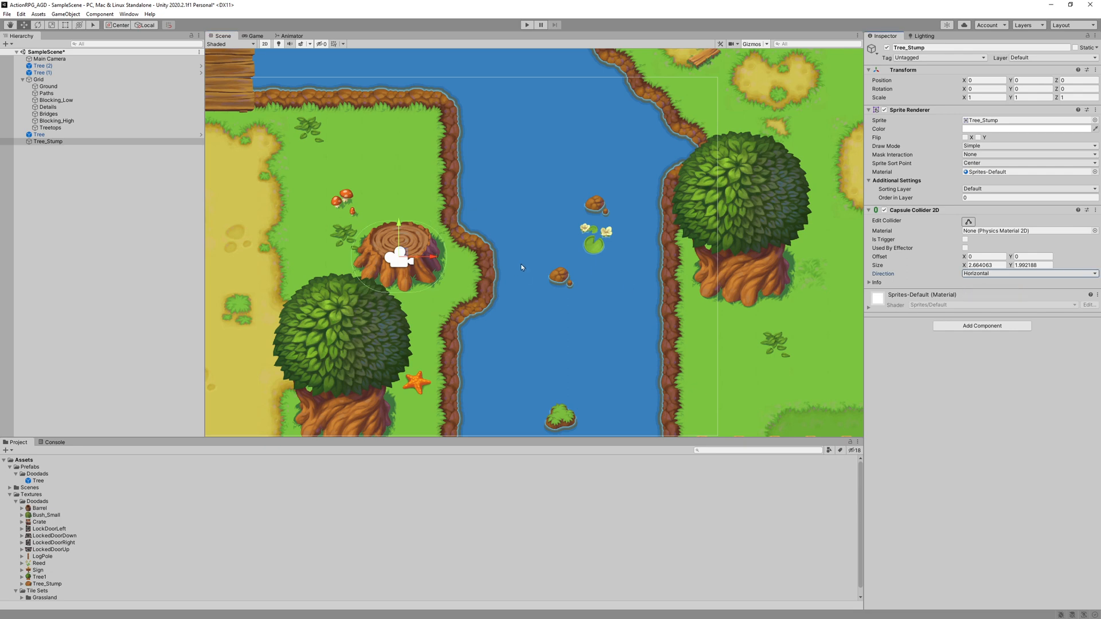
Step: Reshape the stump's capsule collider to fit the stump, about 2.33 by 1.61 units with a Y offset of about -0.06
click(968, 222)
drag(399, 223, 400, 243)
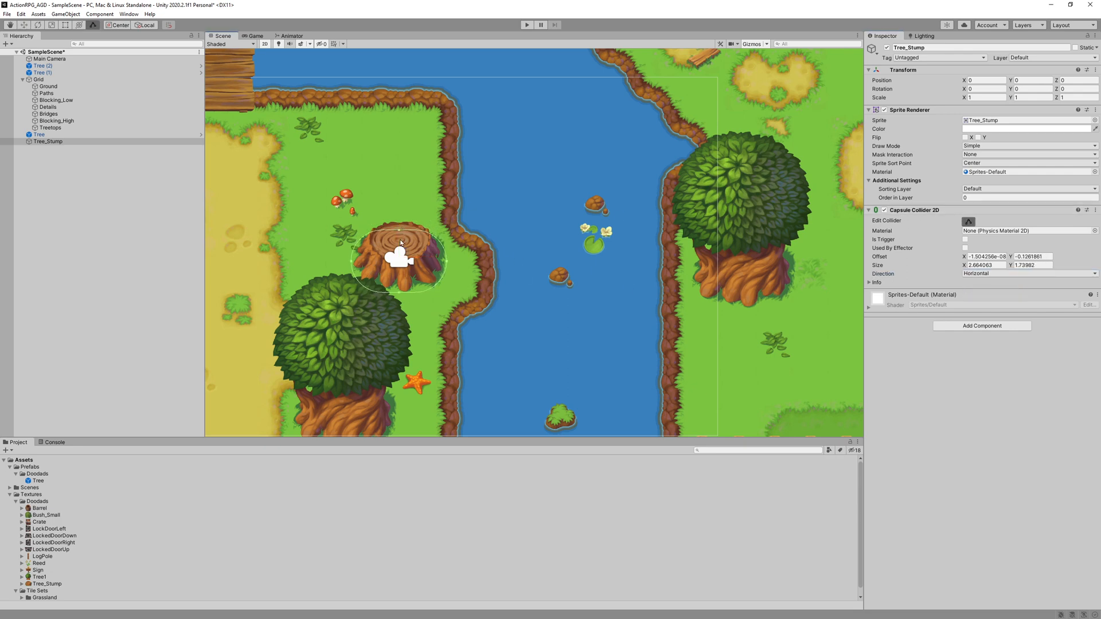
drag(399, 294, 361, 264)
drag(447, 263, 440, 262)
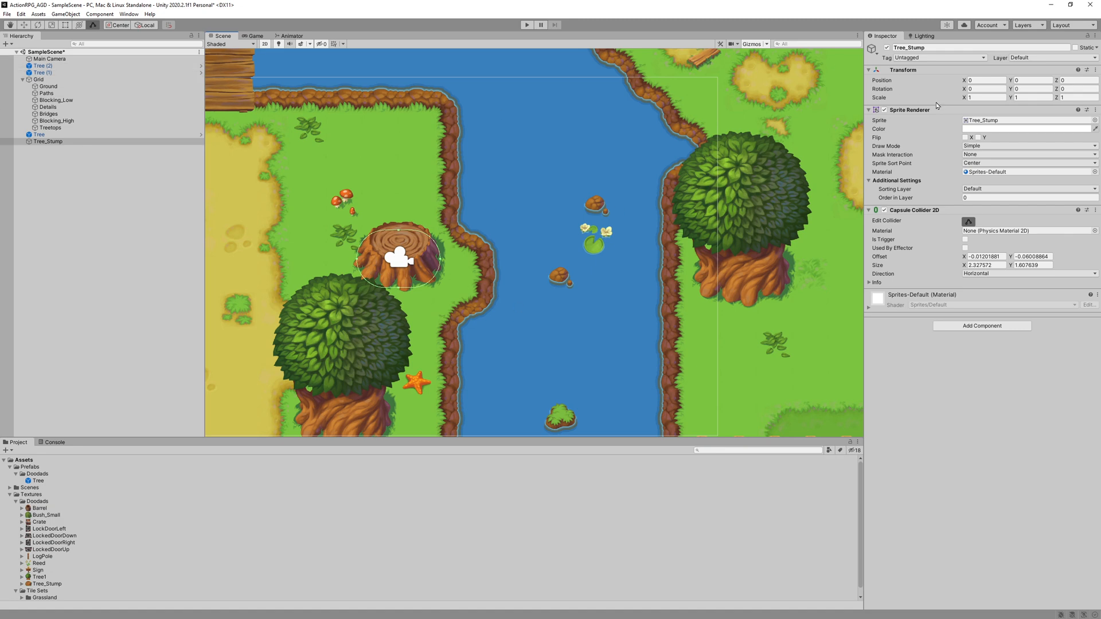
key(w)
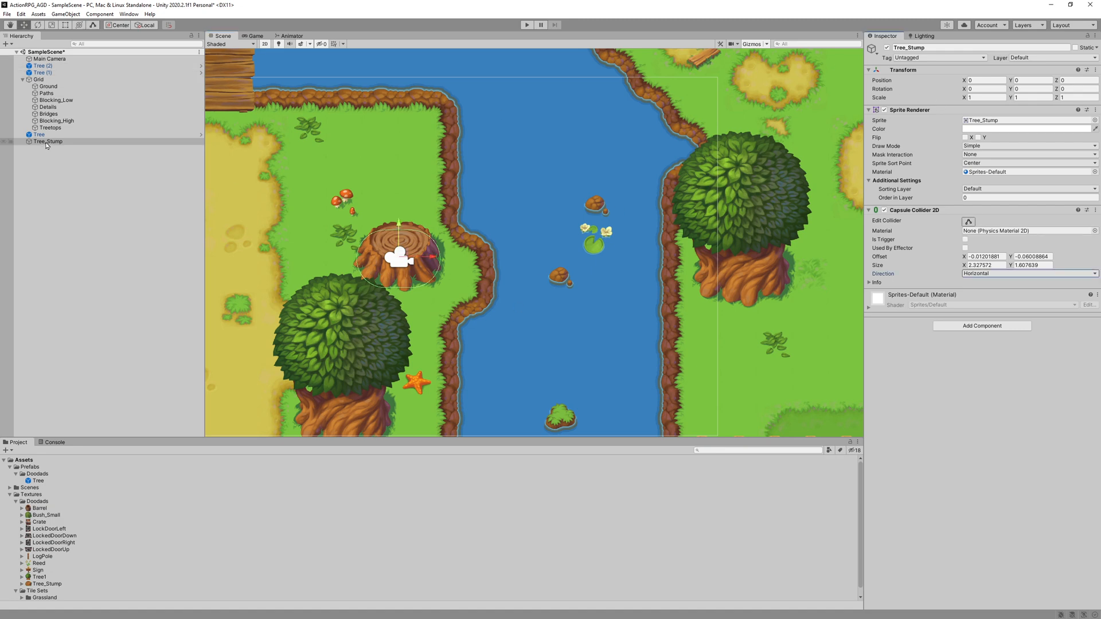
Step: Save Tree_Stump as a prefab in Prefabs/Doodads and move its scene instance onto the grass just above the wooden fence east of the river
drag(47, 145, 38, 475)
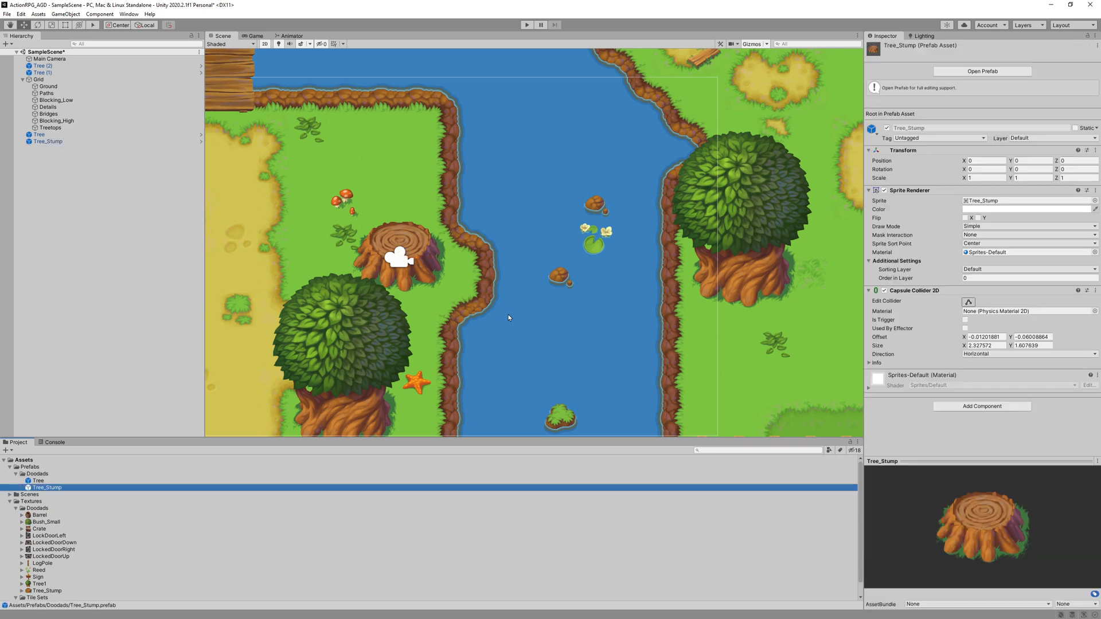
middle_drag(522, 294, 451, 262)
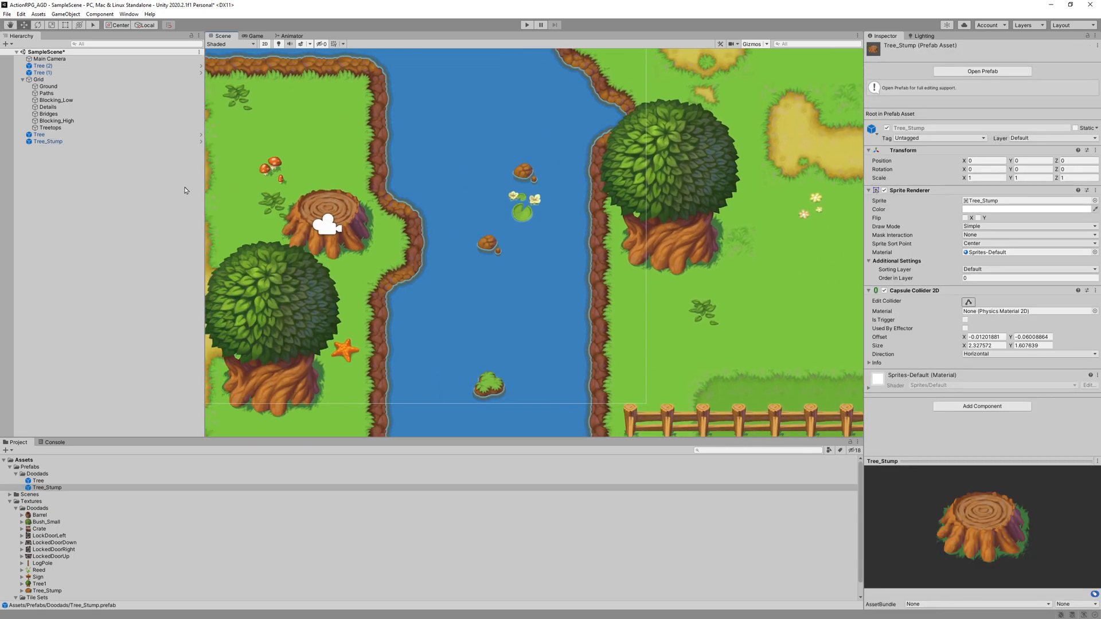
click(64, 141)
drag(336, 222, 825, 318)
middle_drag(623, 316, 266, 299)
drag(522, 288, 633, 324)
click(482, 268)
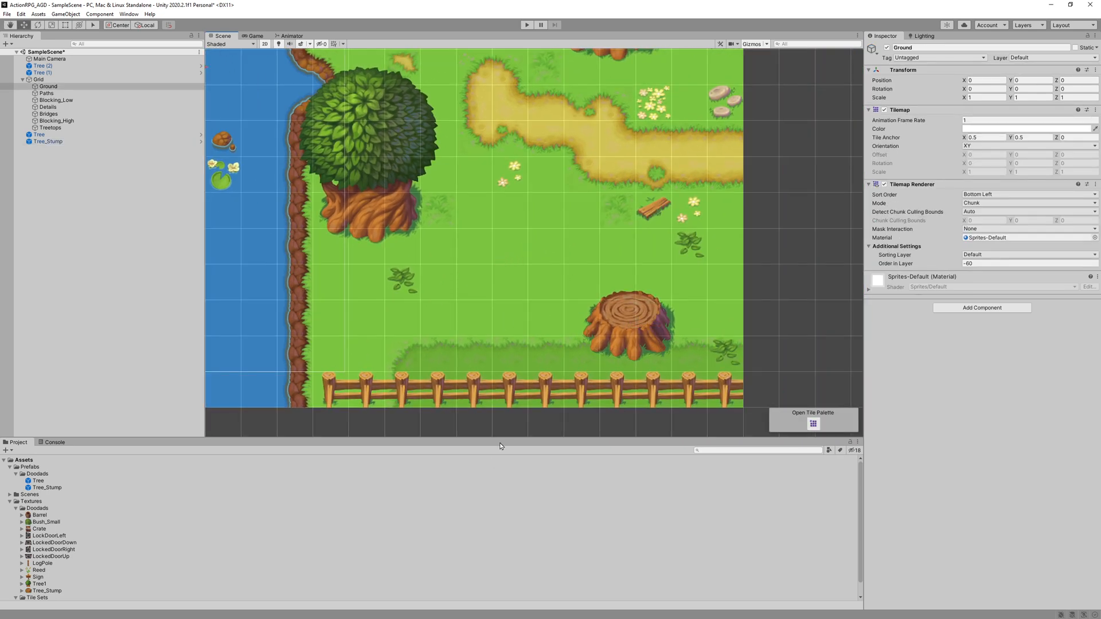
Step: Add the Reed sprite to the scene as a new root object and frame it in the scene view
scroll(81, 562, down, 1)
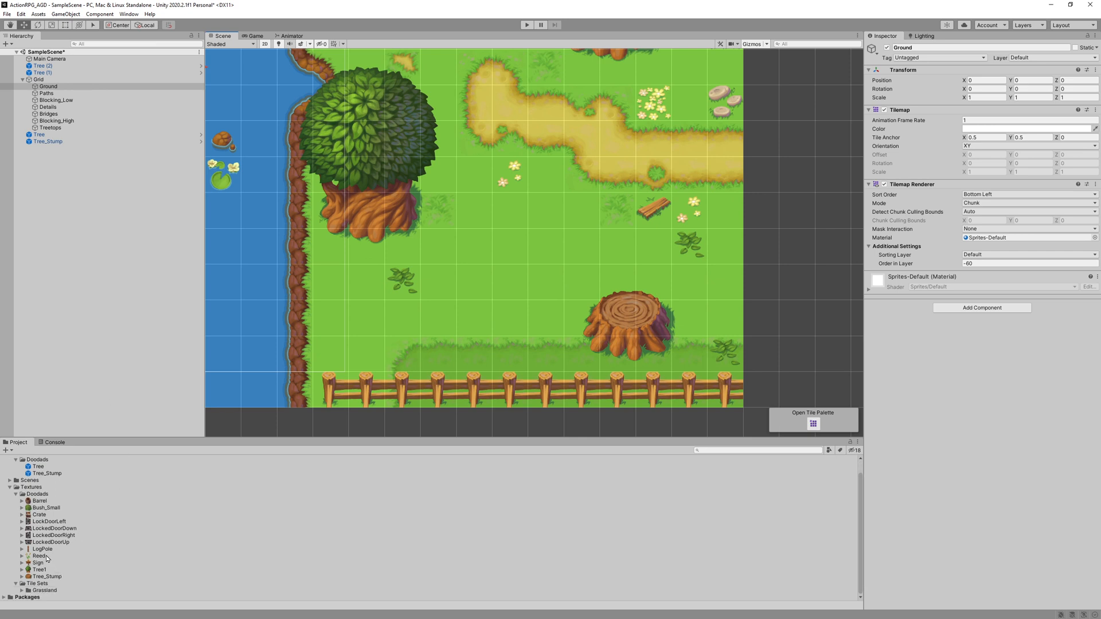
click(42, 556)
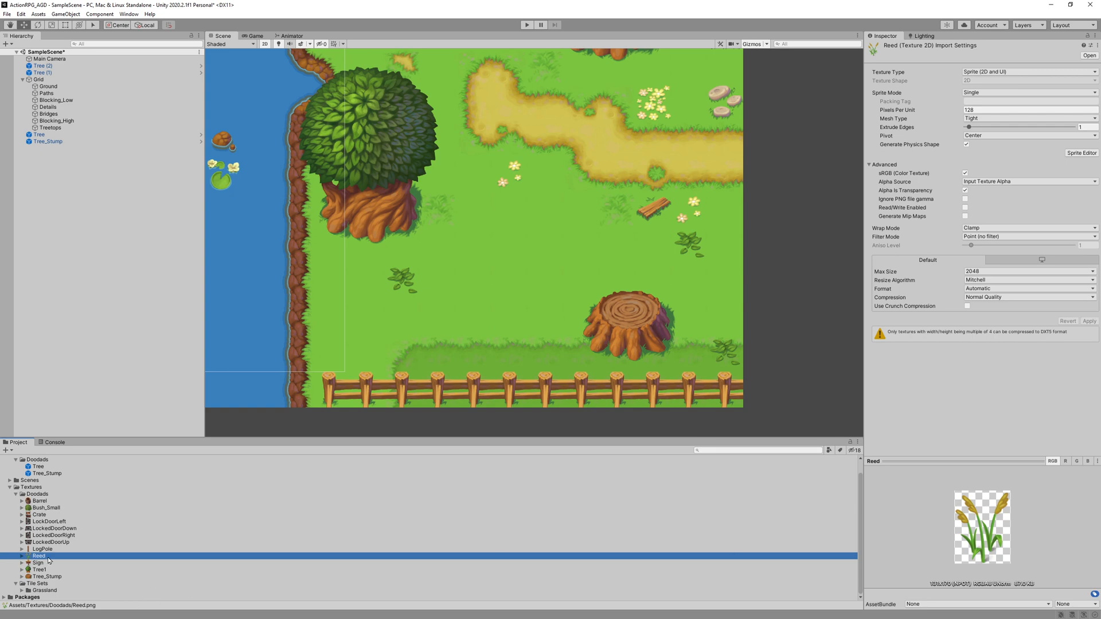
drag(35, 557, 64, 213)
key(f)
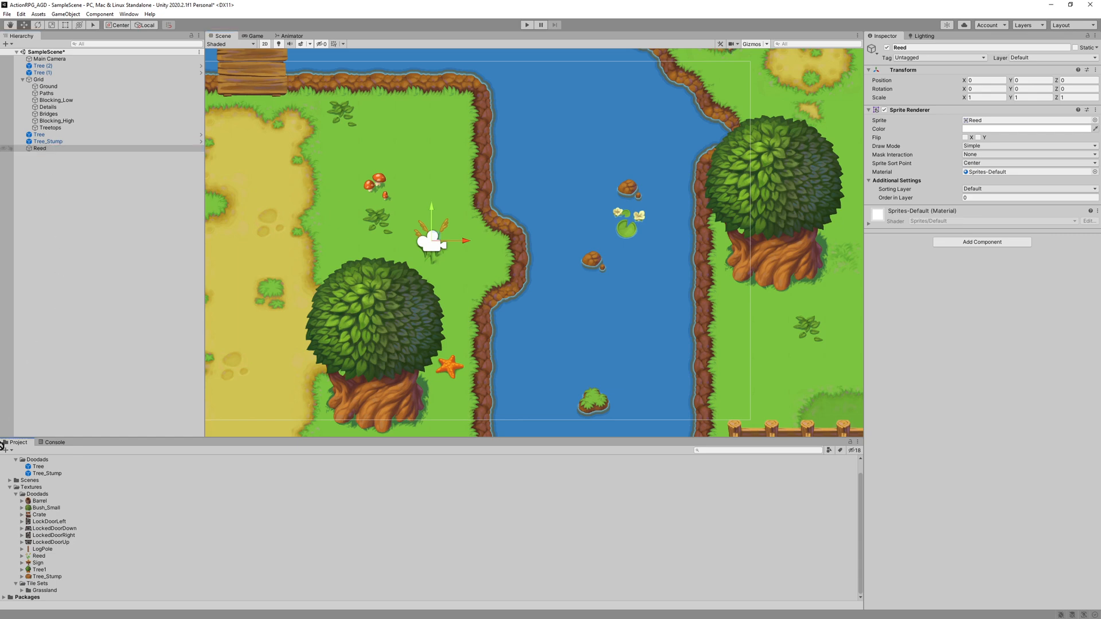
Step: Save Reed as a prefab in Prefabs/Doodads and move its scene instance to the river's south bank, at about X -1.03, Y 4.16
scroll(35, 476, up, 1)
drag(33, 475, 34, 476)
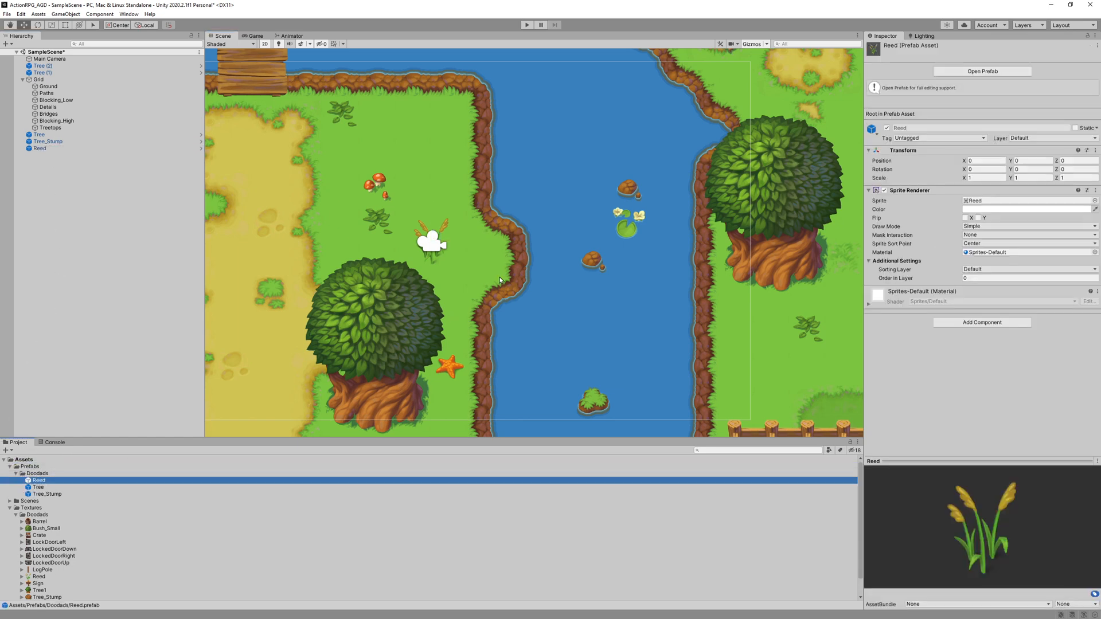
middle_drag(491, 274, 359, 322)
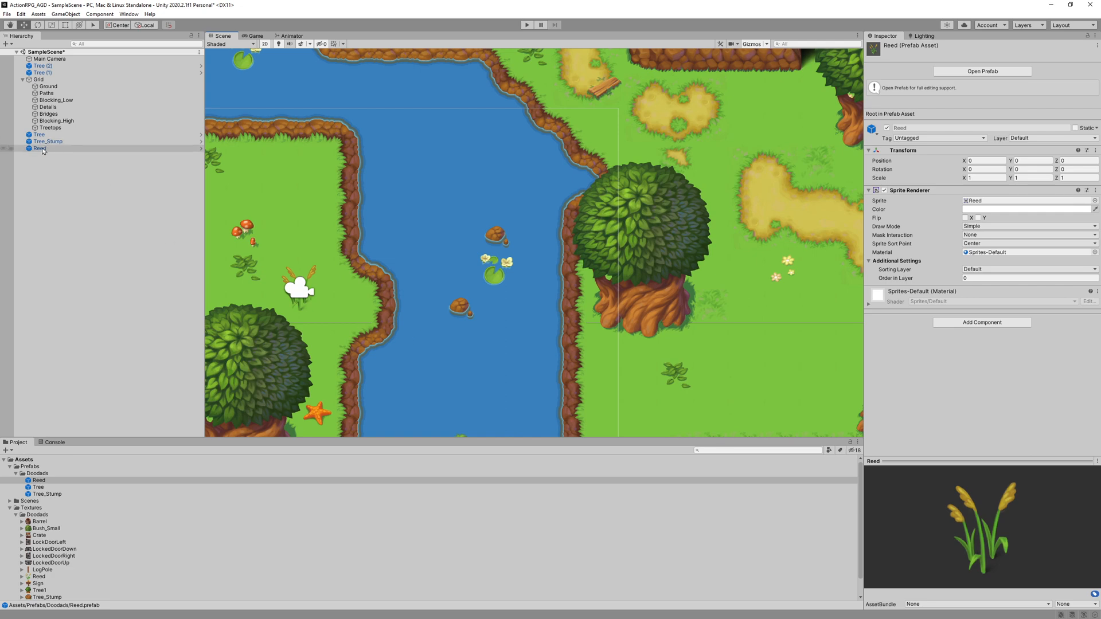
click(100, 149)
drag(338, 293, 250, 292)
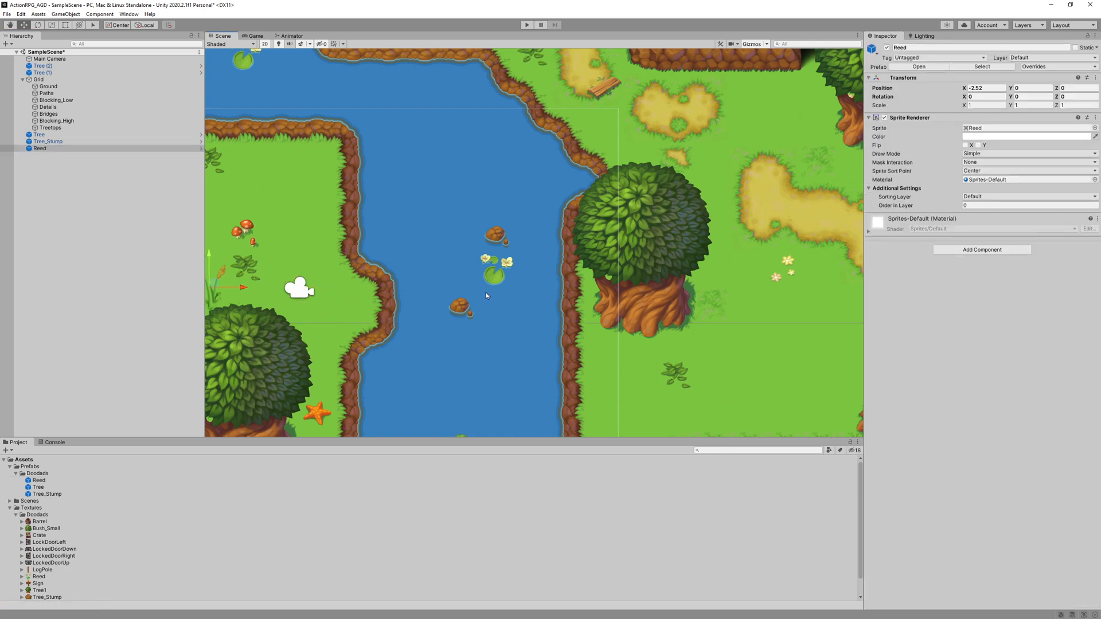
middle_drag(292, 218, 390, 250)
drag(408, 285, 458, 136)
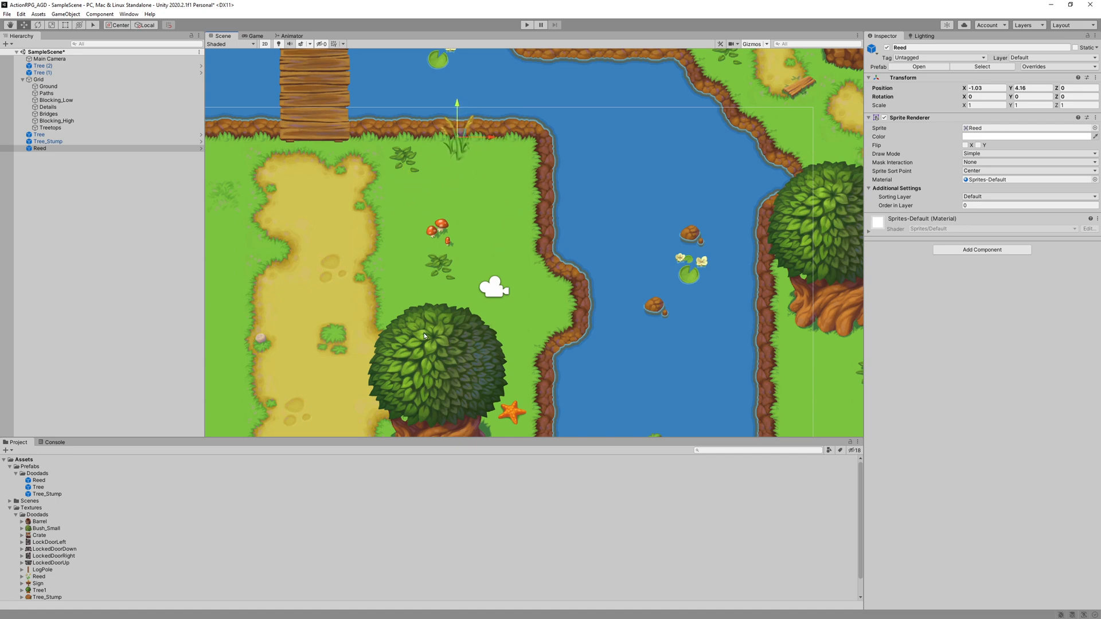
middle_drag(424, 335, 411, 417)
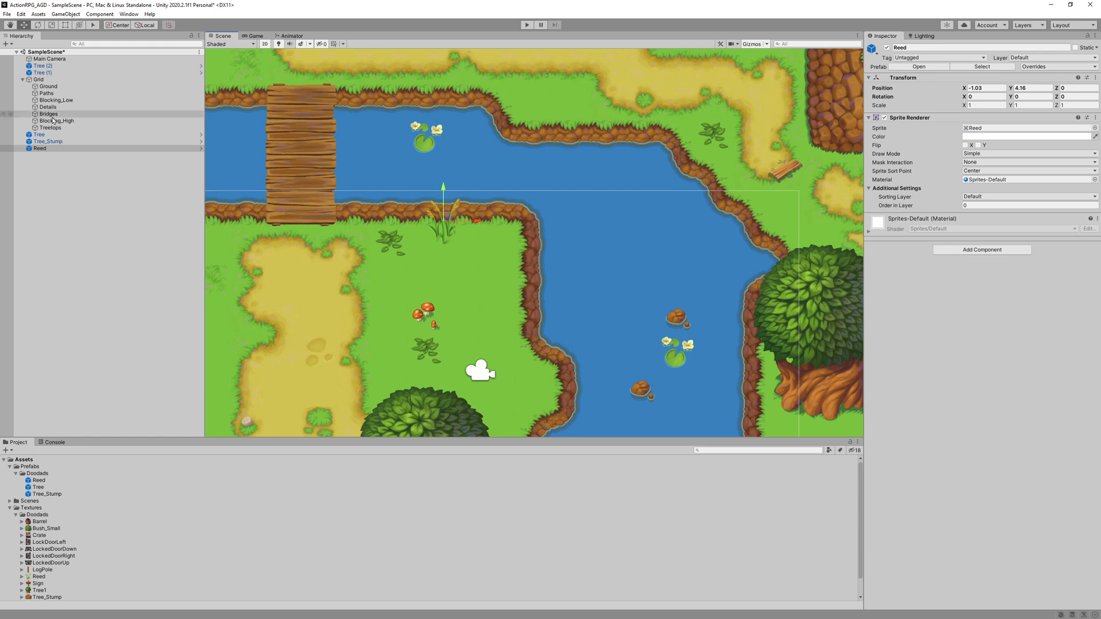
Step: Place two more Reed prefab instances side by side on the grass just south of the first reed, above the mushrooms
drag(38, 481, 493, 261)
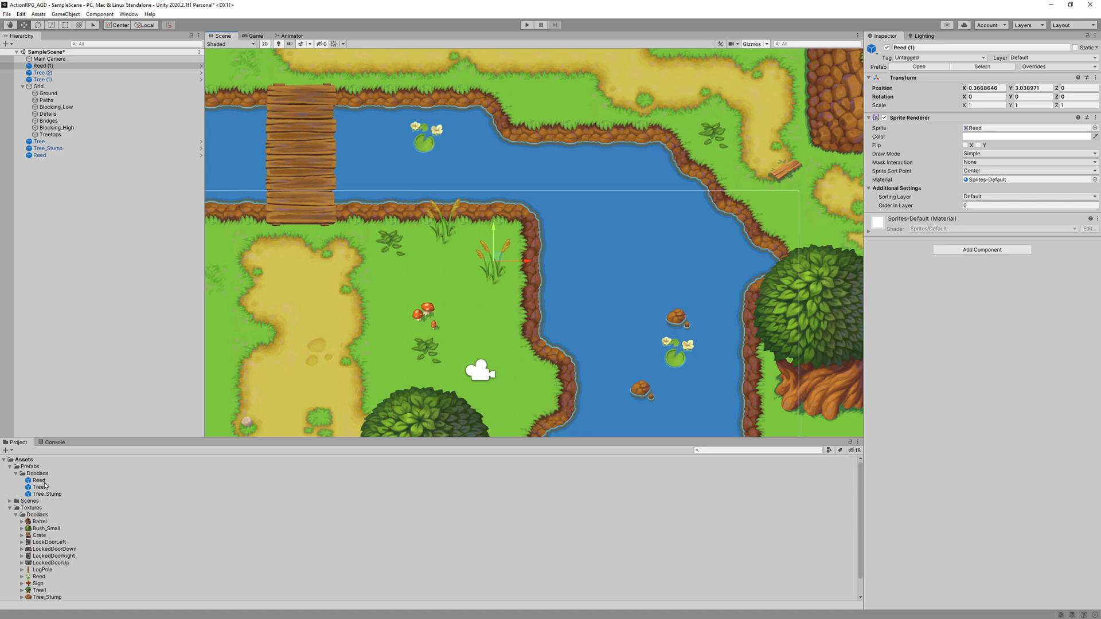
drag(39, 482, 430, 267)
scroll(430, 267, up, 10)
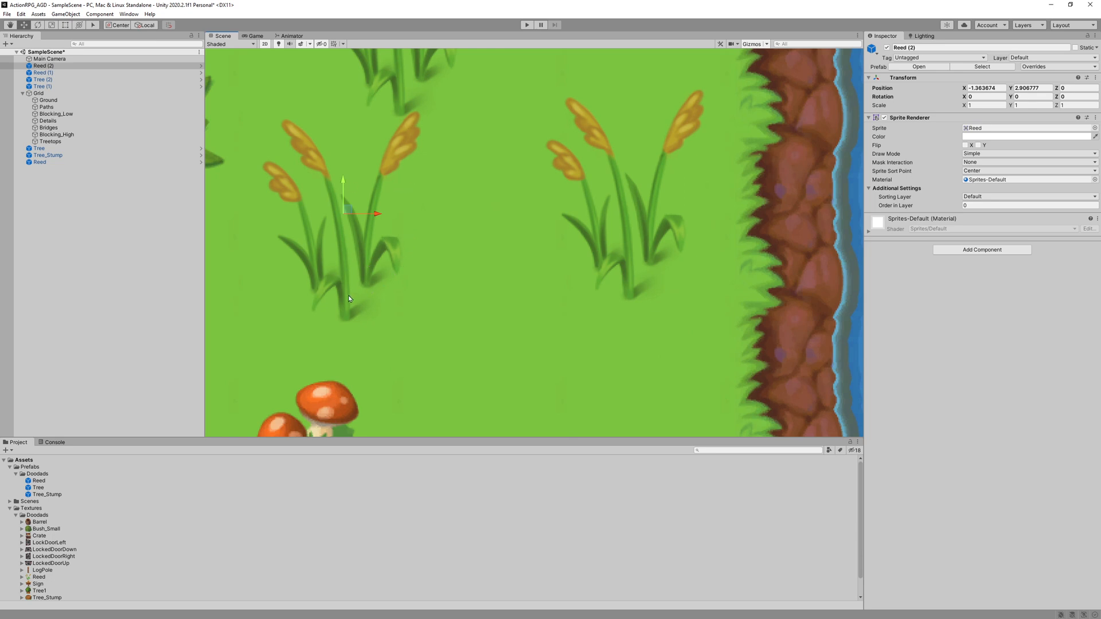
scroll(349, 298, up, 3)
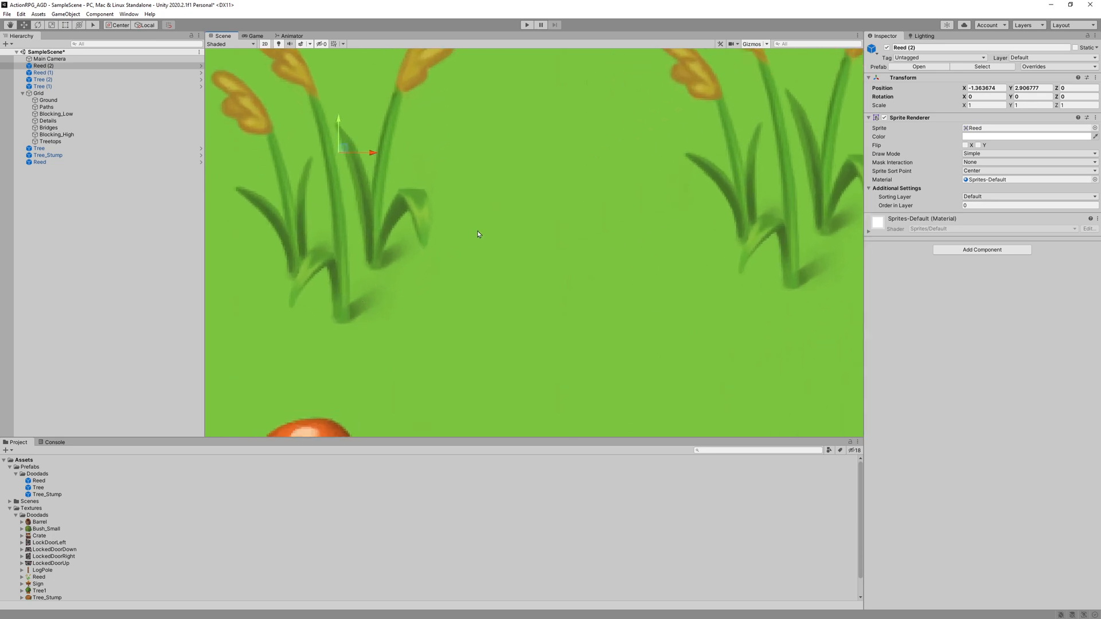
middle_drag(512, 240, 517, 314)
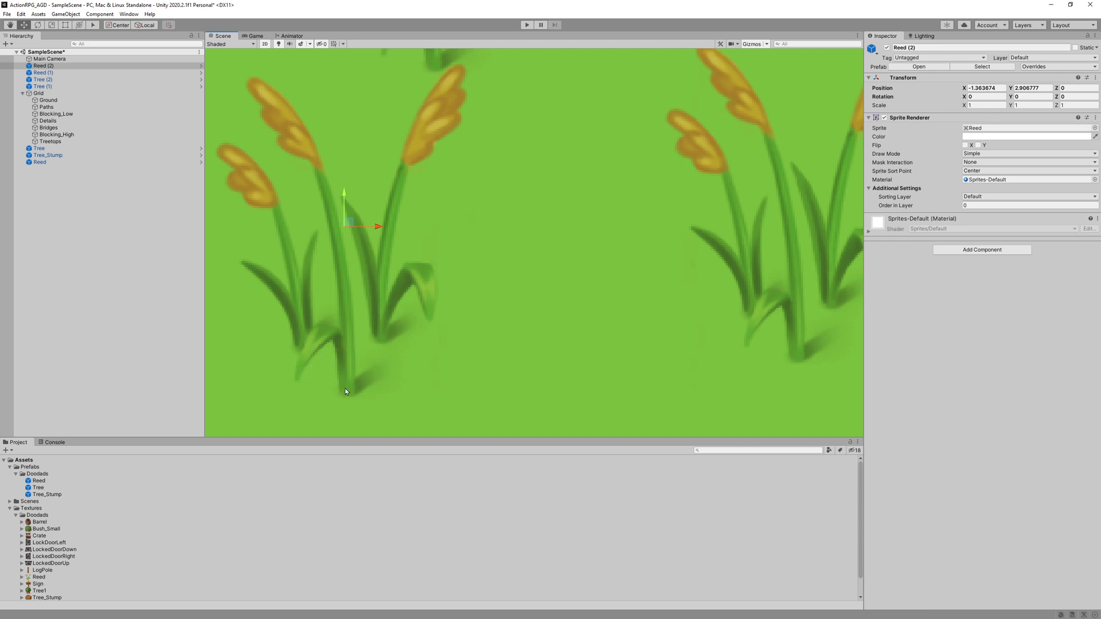
scroll(337, 381, down, 10)
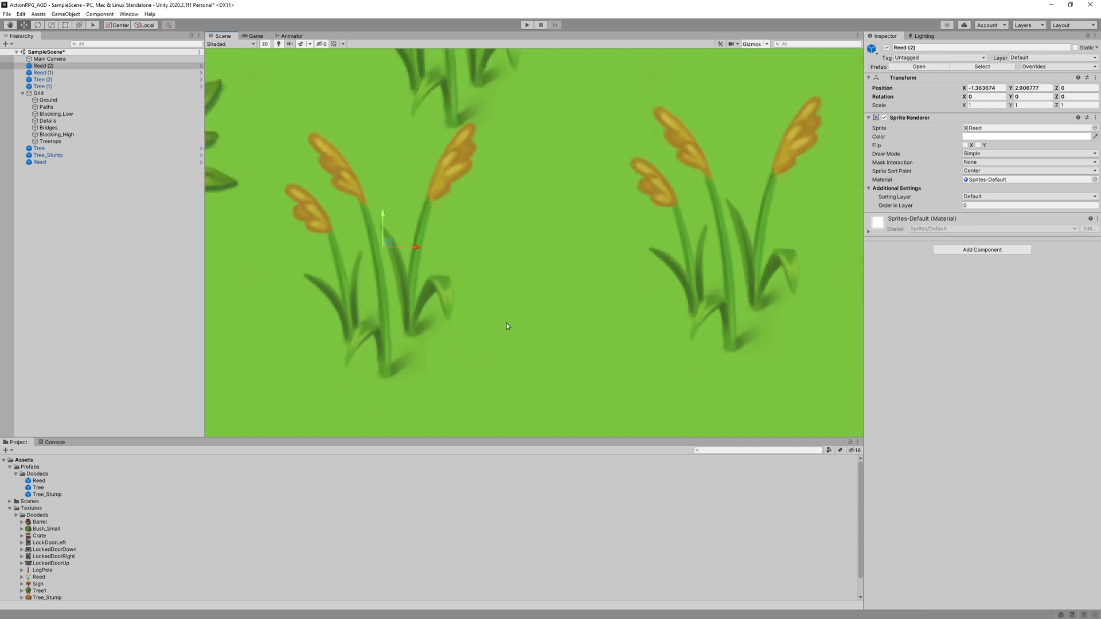
scroll(564, 301, down, 8)
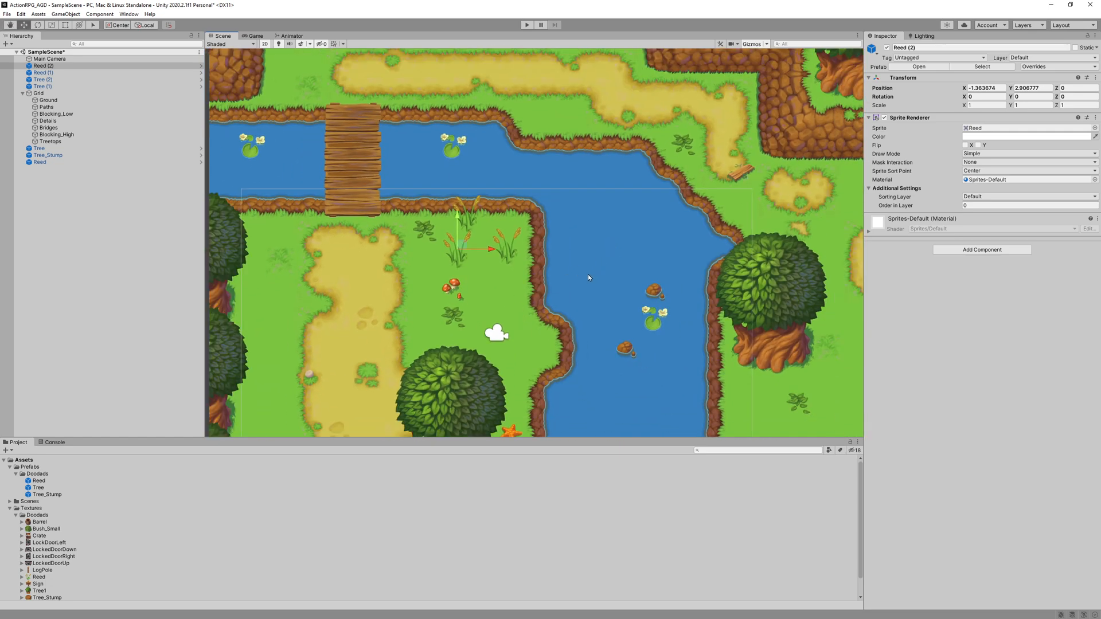
Step: Place two Reed prefab instances north of the river, along the southern edge of the sandy path east of the bridge
middle_drag(589, 278, 595, 422)
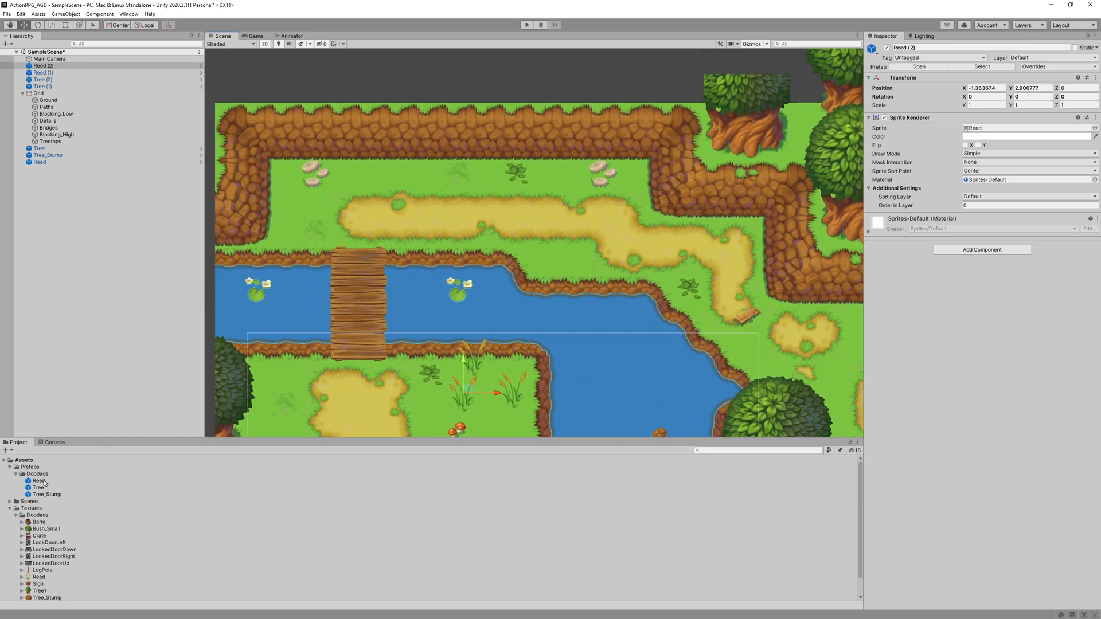
drag(43, 482, 426, 229)
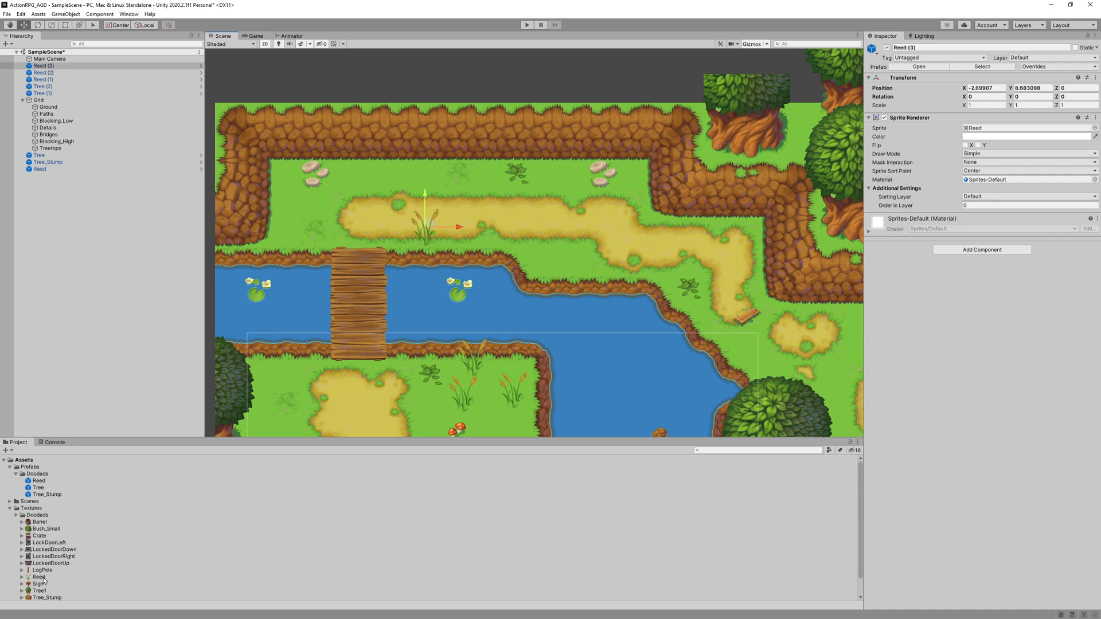
drag(43, 580, 115, 489)
click(108, 314)
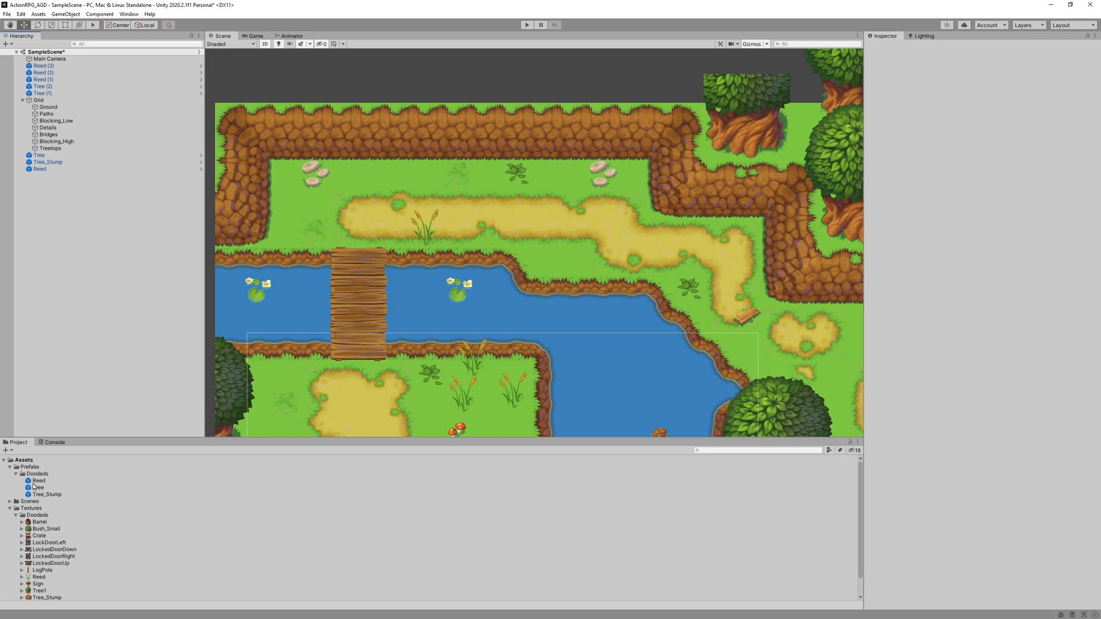
drag(33, 483, 539, 238)
scroll(505, 321, down, 1)
middle_drag(489, 277, 363, 106)
scroll(533, 312, down, 7)
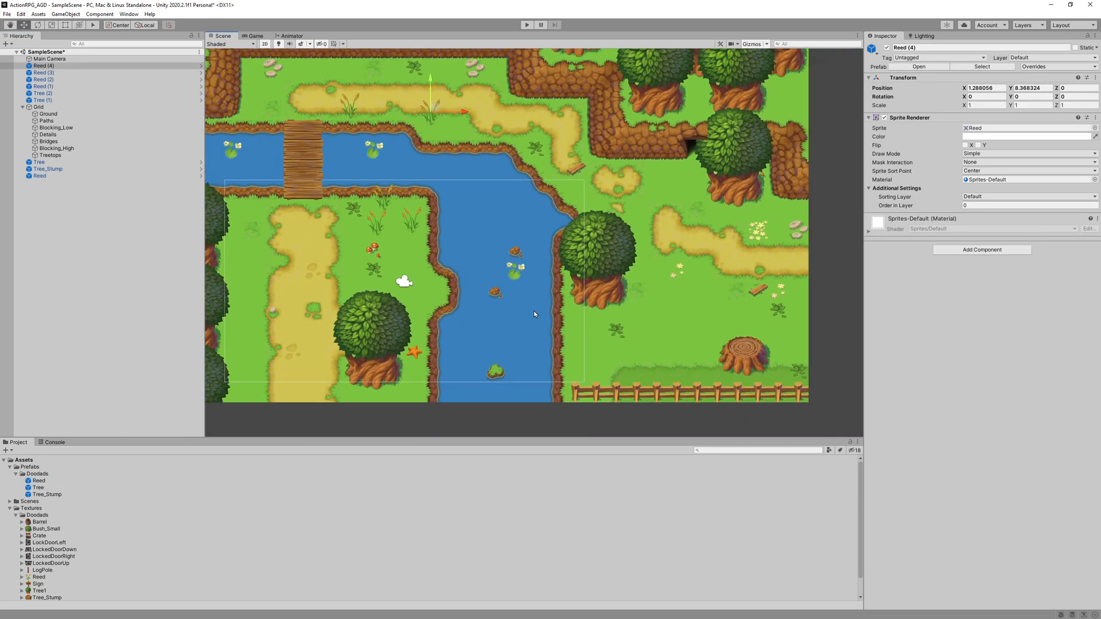
middle_drag(502, 277, 527, 286)
click(473, 225)
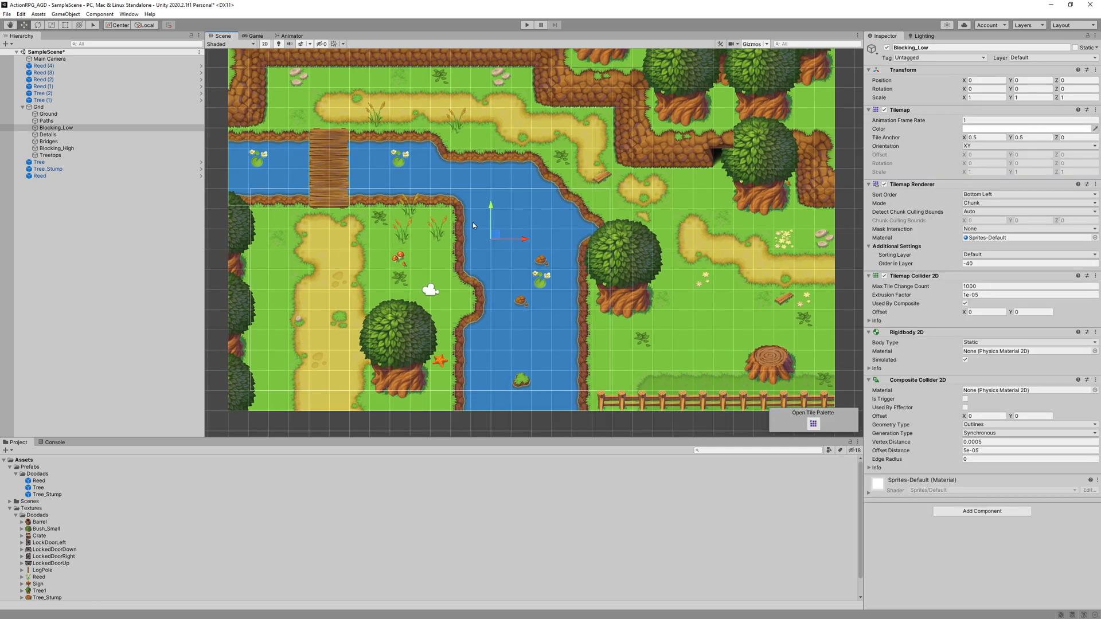
click(442, 252)
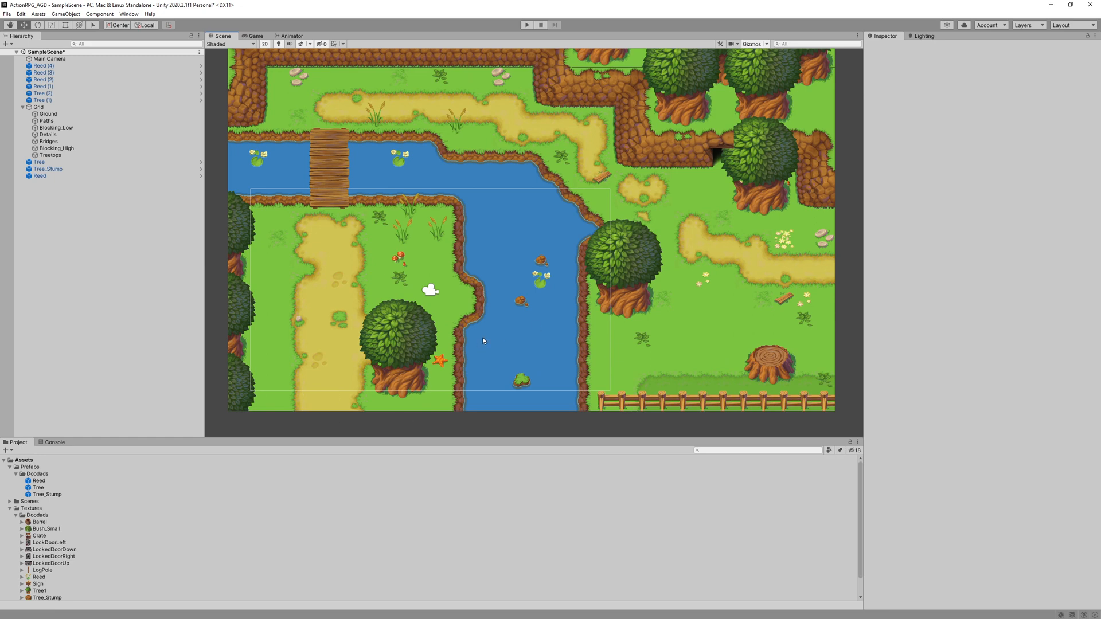
mouse_move(494, 287)
middle_down()
mouse_move(523, 226)
mouse_move(474, 287)
mouse_move(503, 294)
middle_up()
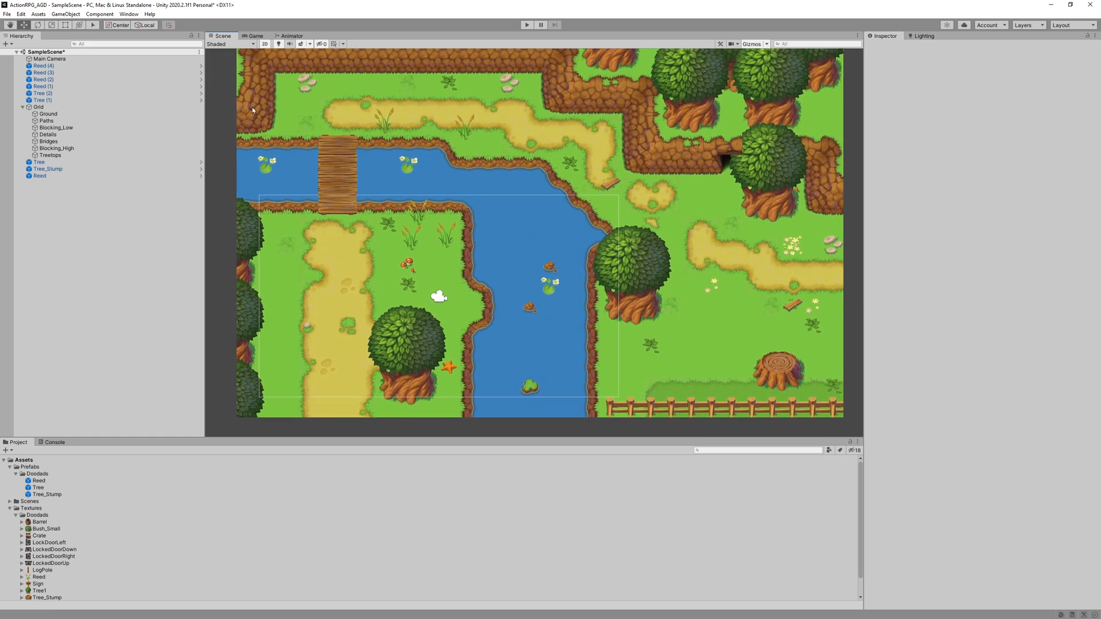
mouse_move(549, 171)
middle_down()
mouse_move(545, 194)
mouse_move(567, 174)
middle_up()
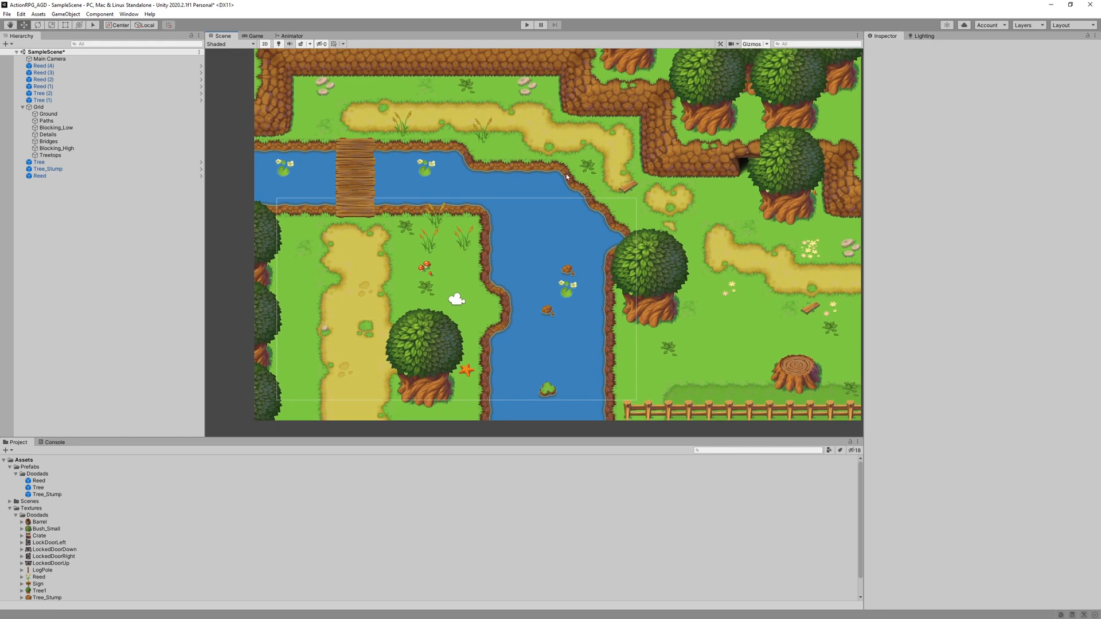
mouse_move(489, 234)
middle_down()
mouse_move(516, 248)
mouse_move(495, 222)
middle_up()
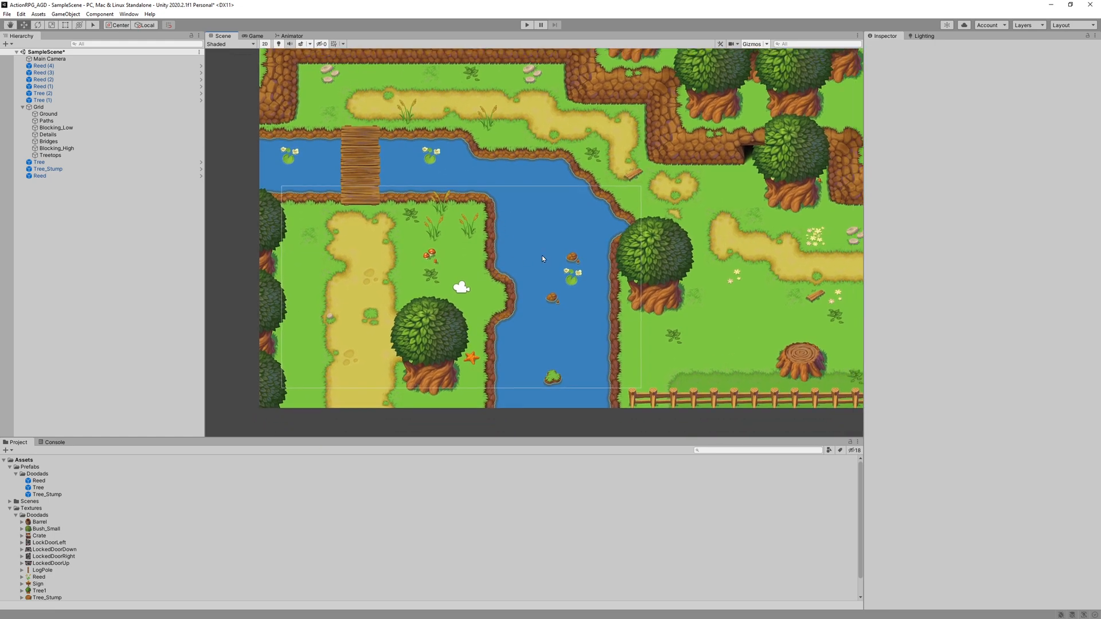
scroll(542, 256, down, 2)
middle_drag(571, 410, 546, 405)
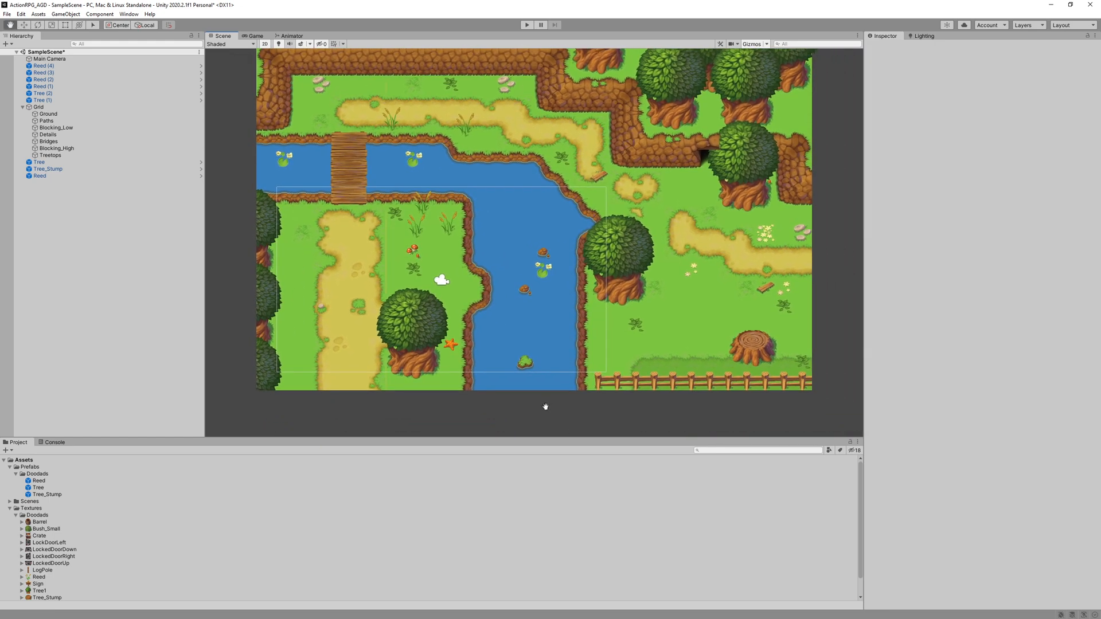
Step: Collapse the Grid object's children and create an empty game object named InvisibleWall at the scene root
click(22, 107)
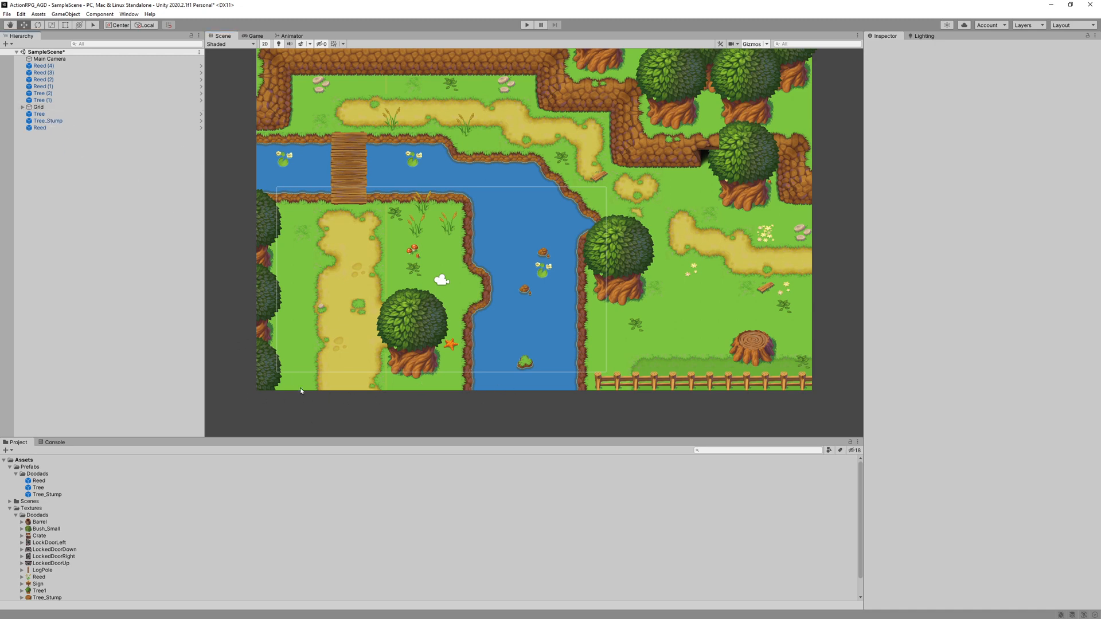
scroll(331, 416, up, 1)
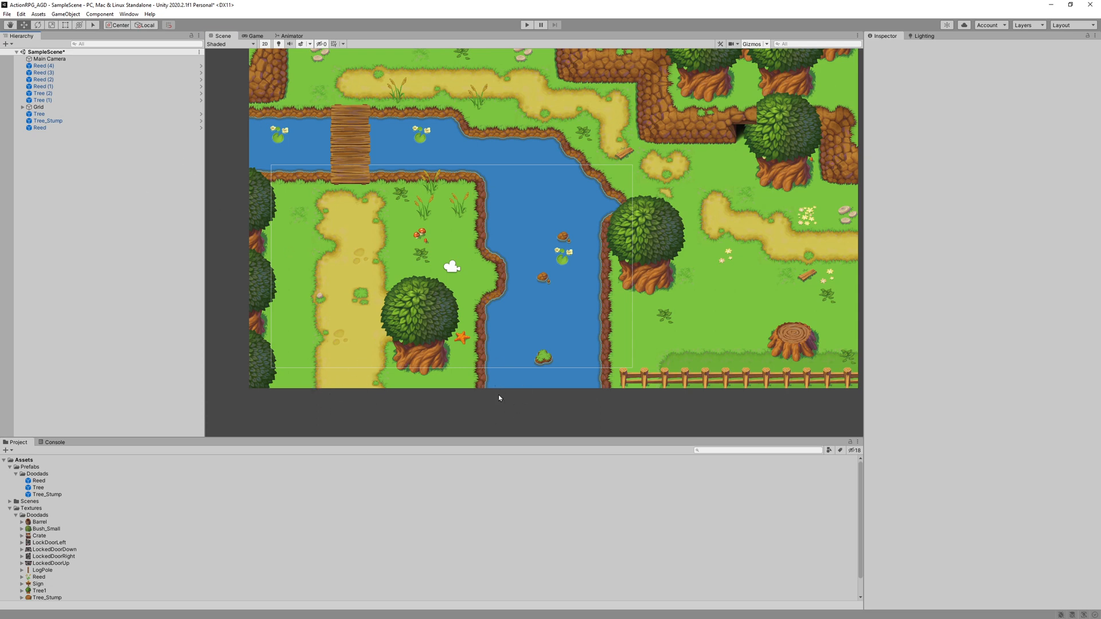
middle_drag(499, 397, 463, 408)
scroll(457, 410, down, 2)
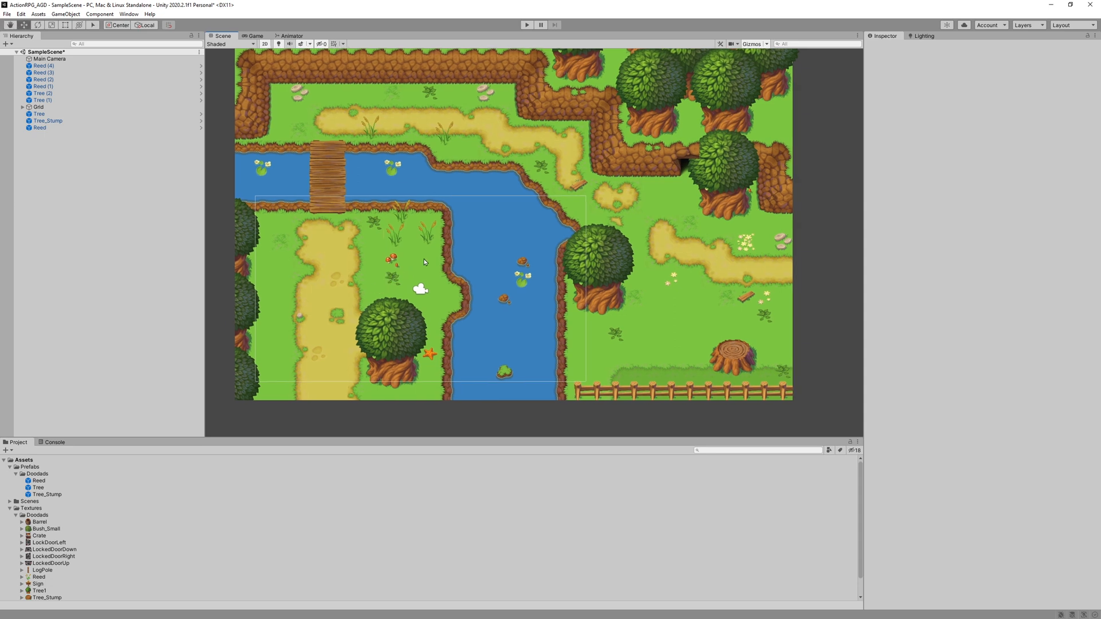
middle_drag(424, 262, 457, 245)
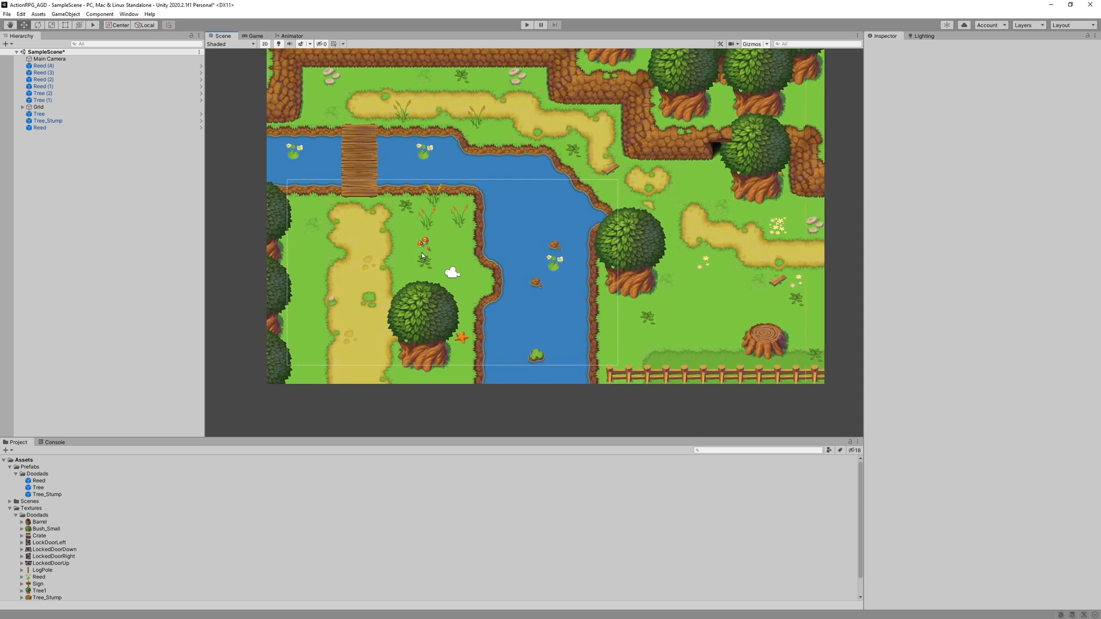
click(67, 17)
click(68, 28)
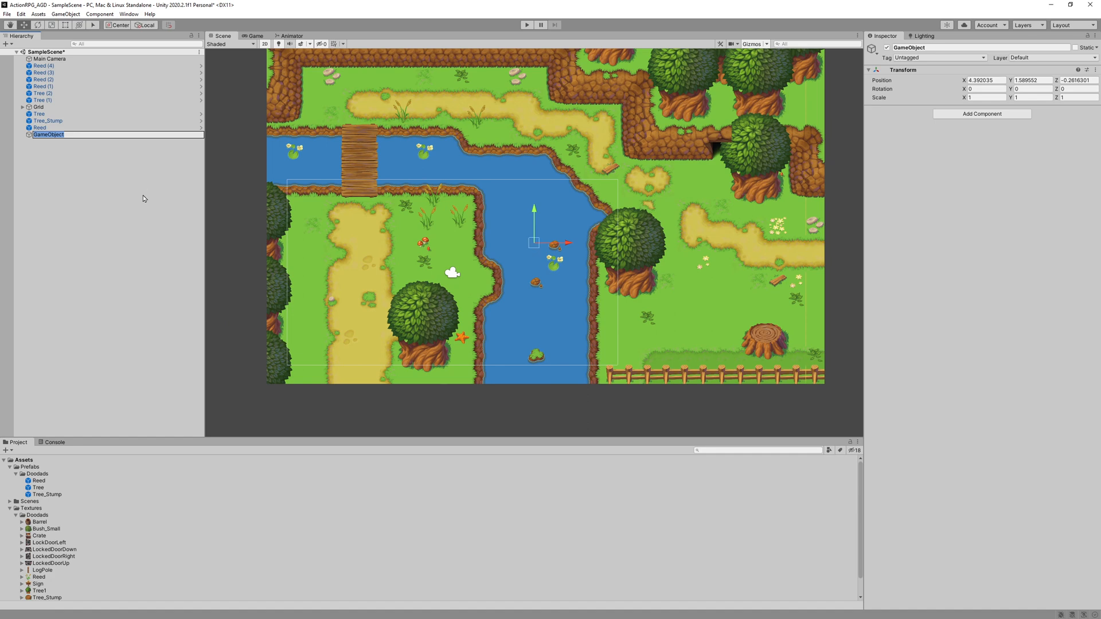
key(BackSpace)
text(InvisibleWall)
key(Return)
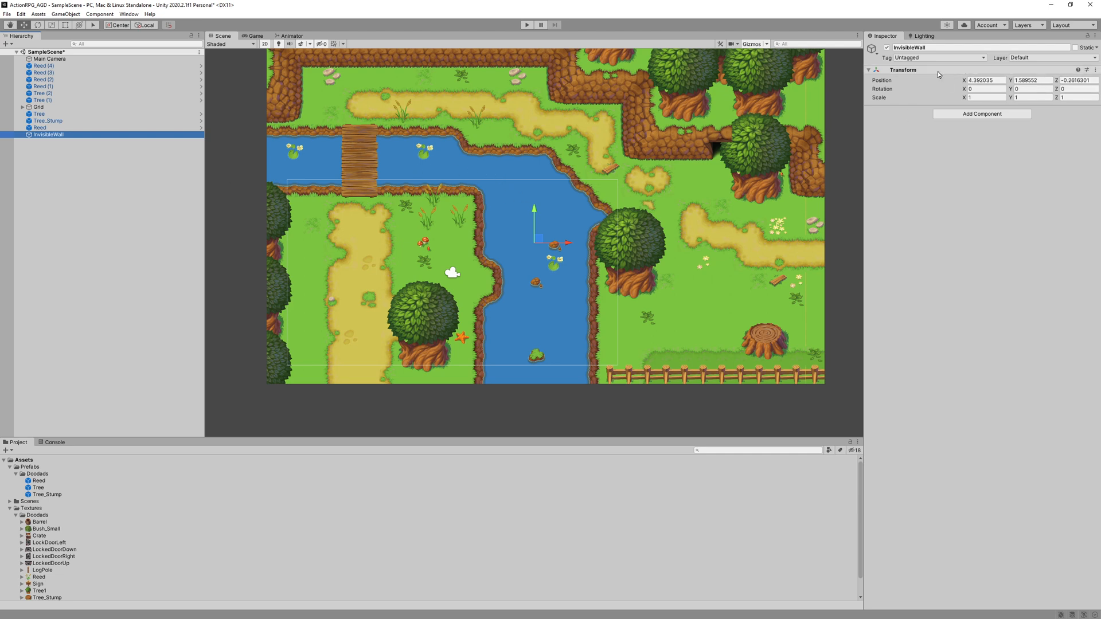
Step: Reset InvisibleWall's transform and add a Box Collider 2D to it
right_click(906, 73)
click(921, 77)
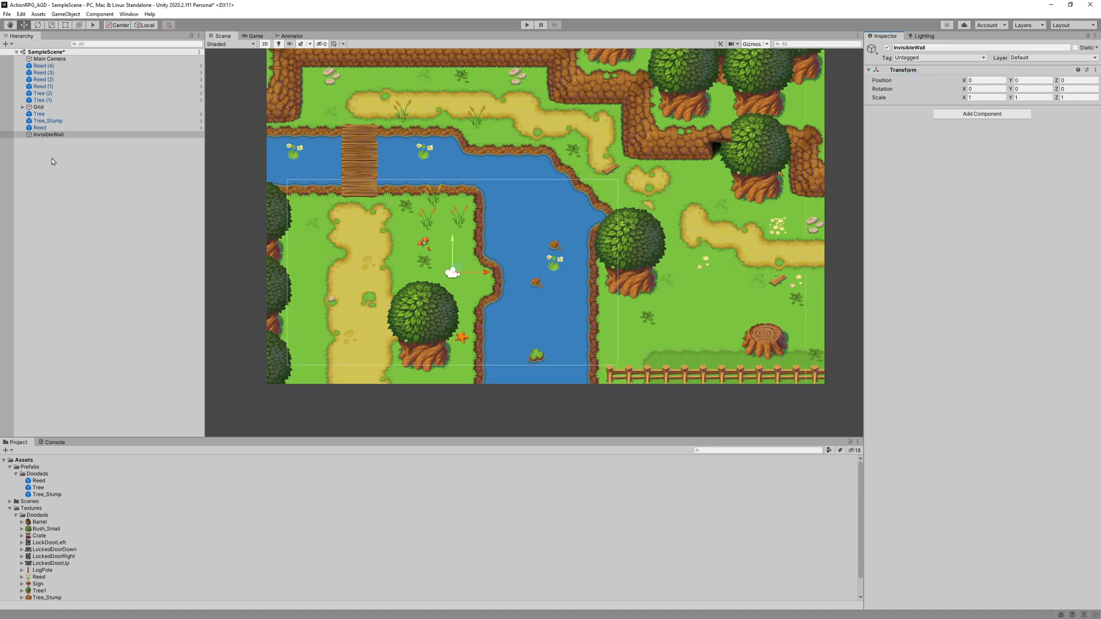
click(102, 15)
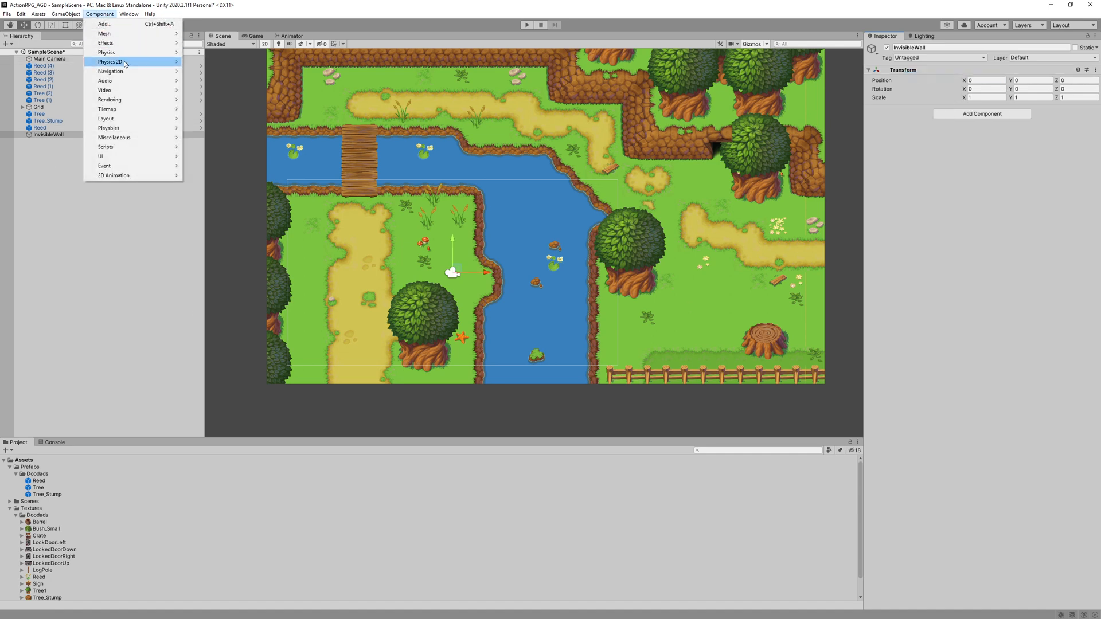
mouse_move(106, 62)
click(218, 74)
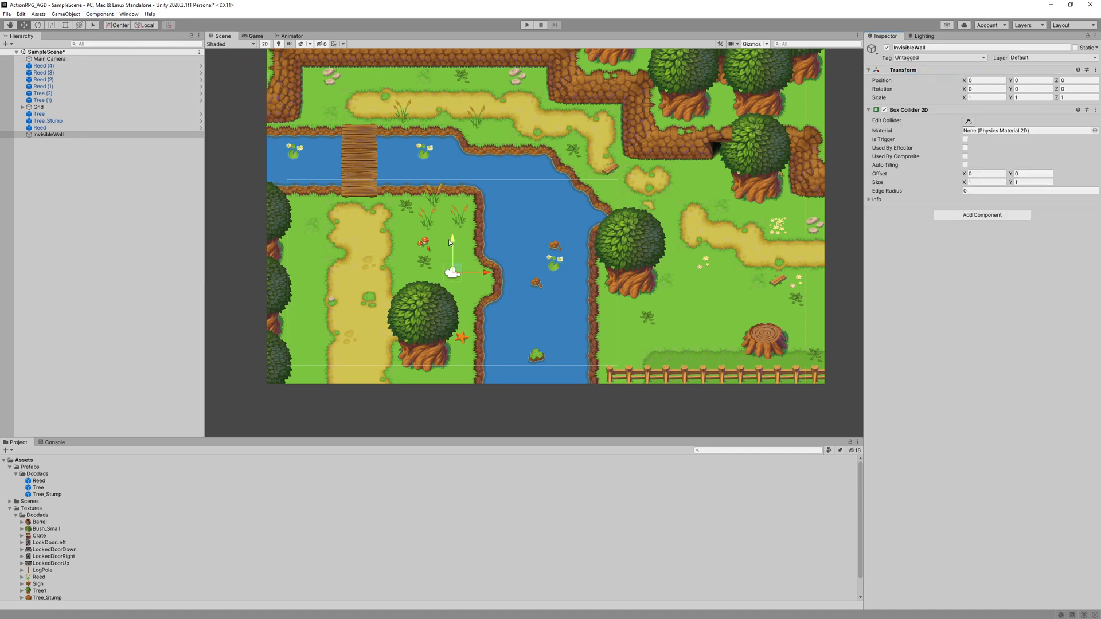
Step: Move InvisibleWall just below the map's southern edge under the river, with its position set to X 4, Y -6.5
drag(454, 238, 421, 359)
drag(487, 393, 569, 397)
scroll(593, 358, up, 5)
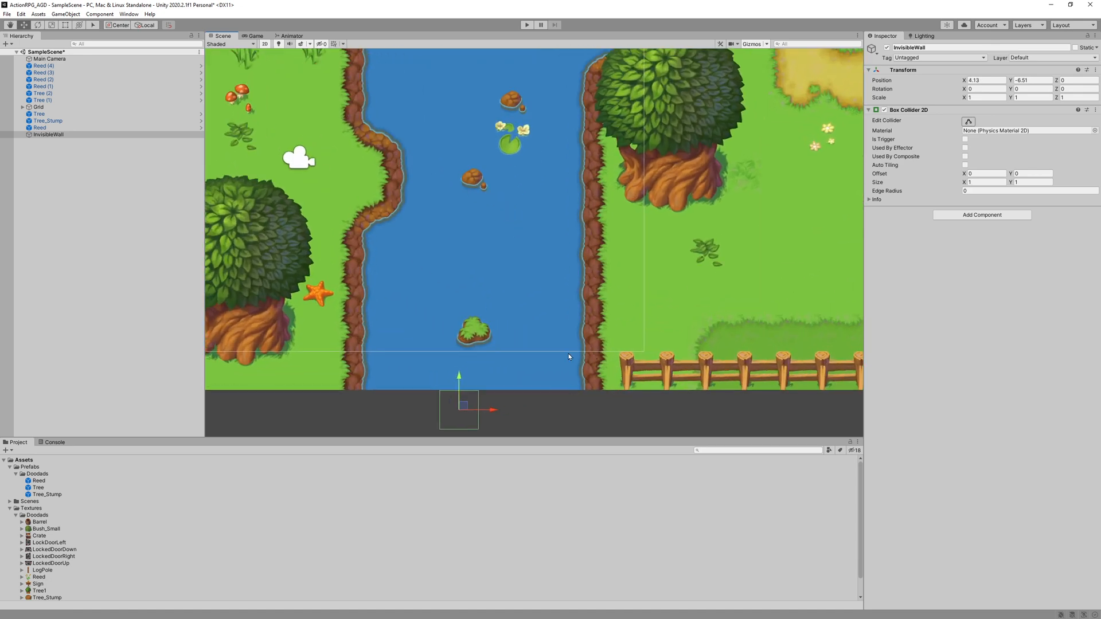
middle_drag(569, 407, 576, 329)
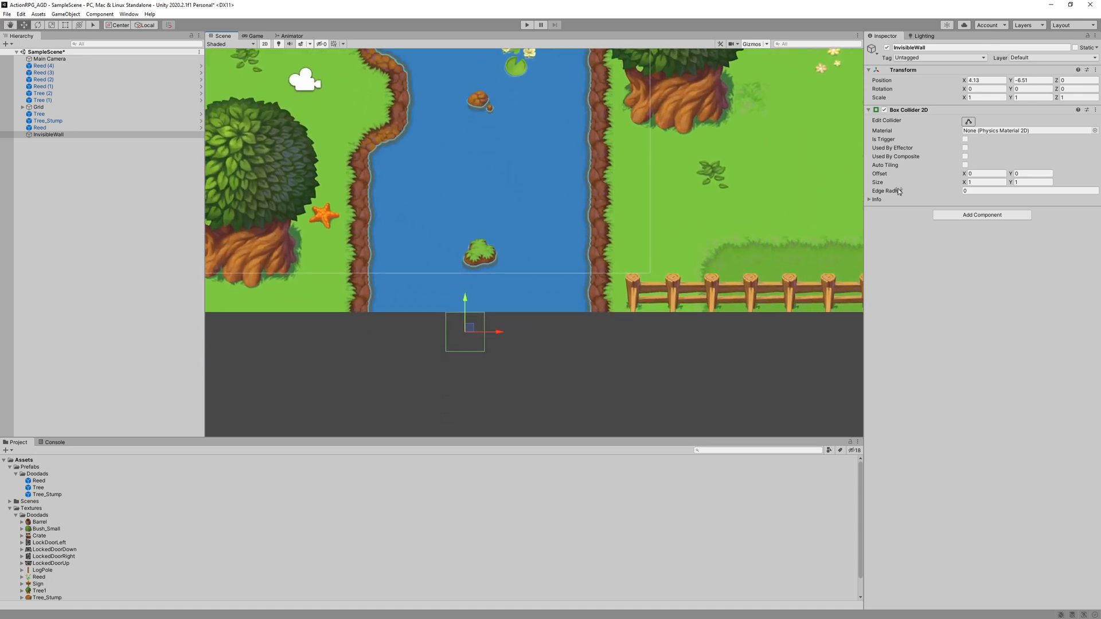
drag(1039, 81, 1011, 99)
text(-6.5)
click(986, 81)
text(4)
Step: Stretch InvisibleWall's box collider along the map's southern edge, from the sandy path to the eastern corner, about 23.3 units wide
scroll(752, 276, down, 1)
scroll(751, 277, down, 4)
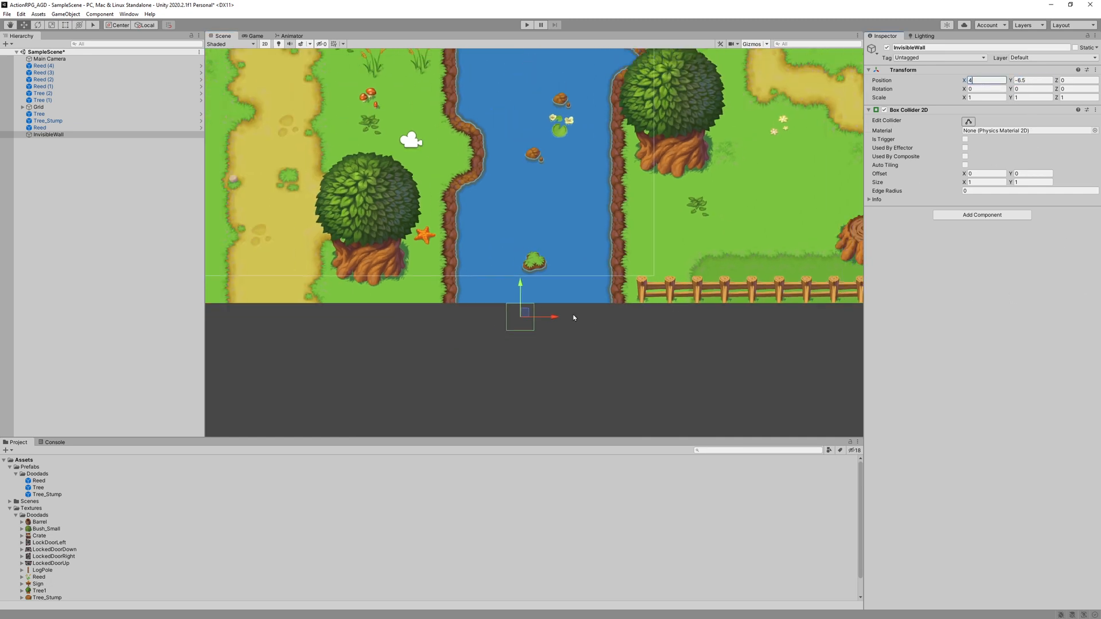
click(968, 121)
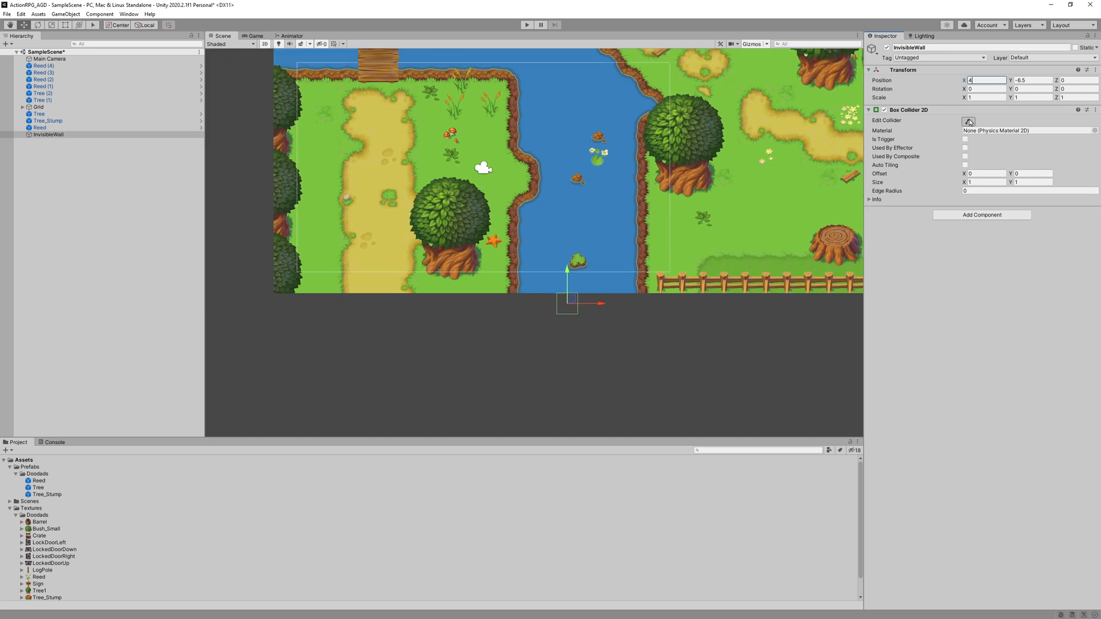
drag(559, 303, 416, 310)
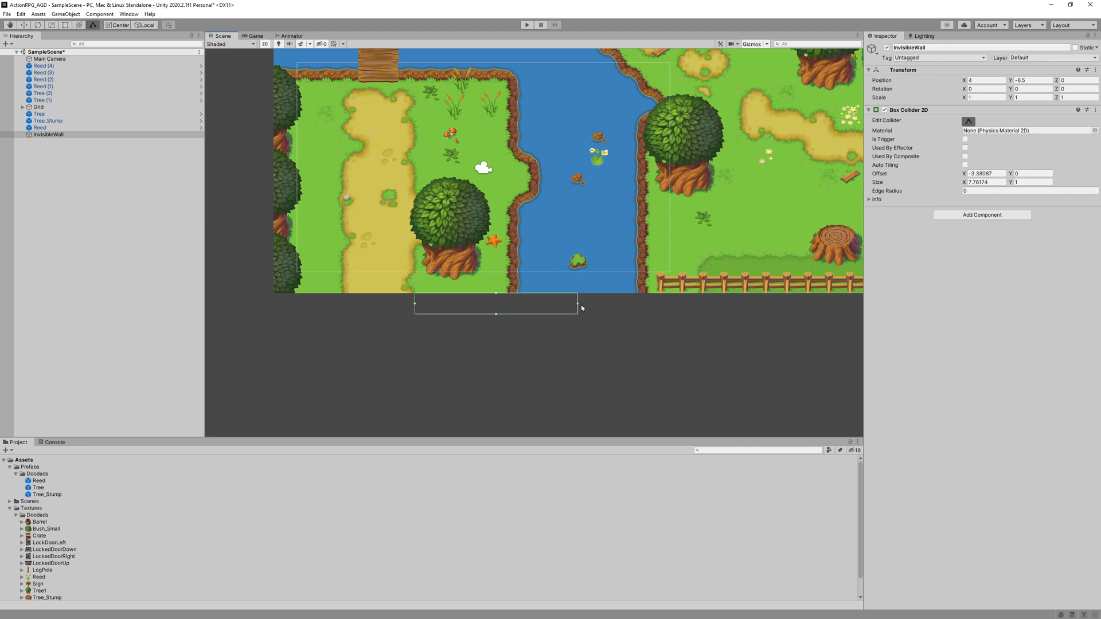
drag(580, 305, 800, 303)
middle_drag(753, 376, 625, 375)
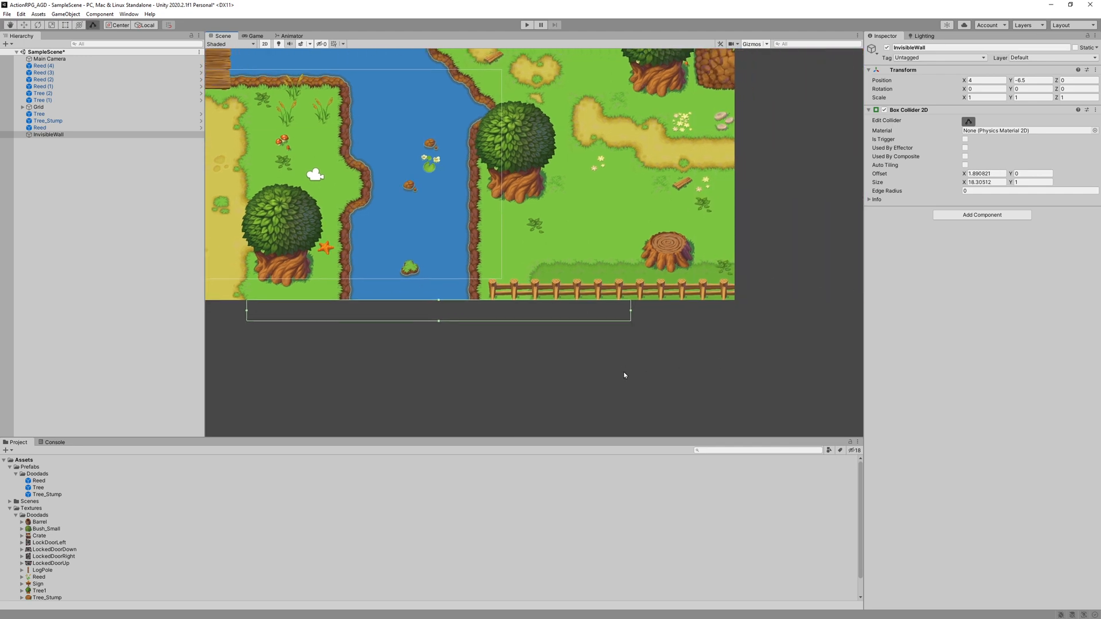
drag(669, 313, 737, 315)
middle_drag(458, 382, 651, 357)
scroll(565, 375, up, 6)
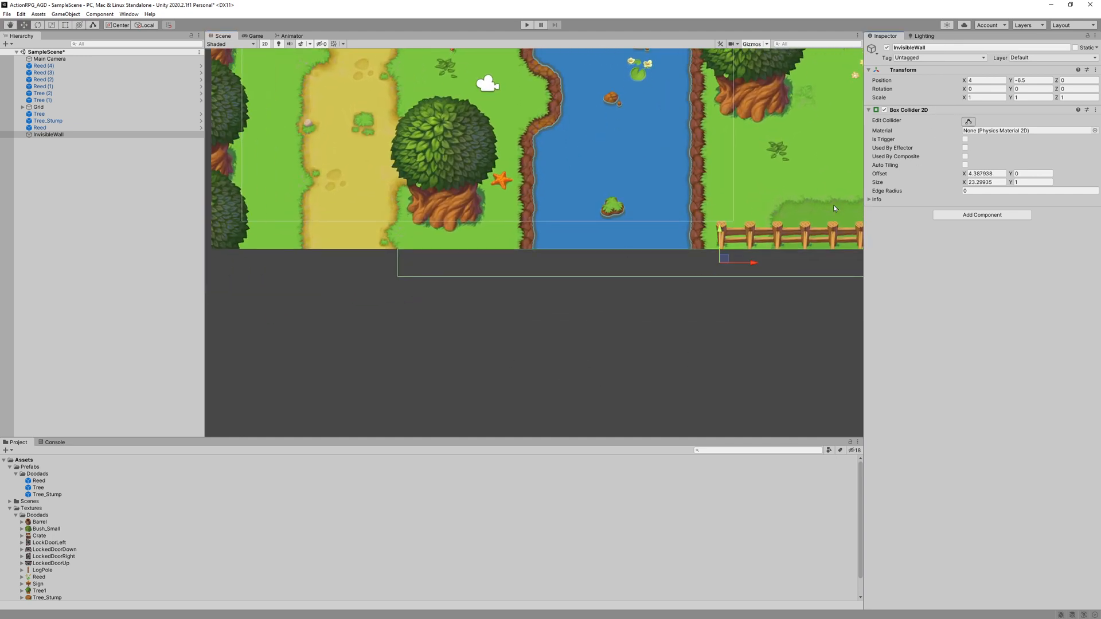
key(w)
scroll(651, 283, down, 3)
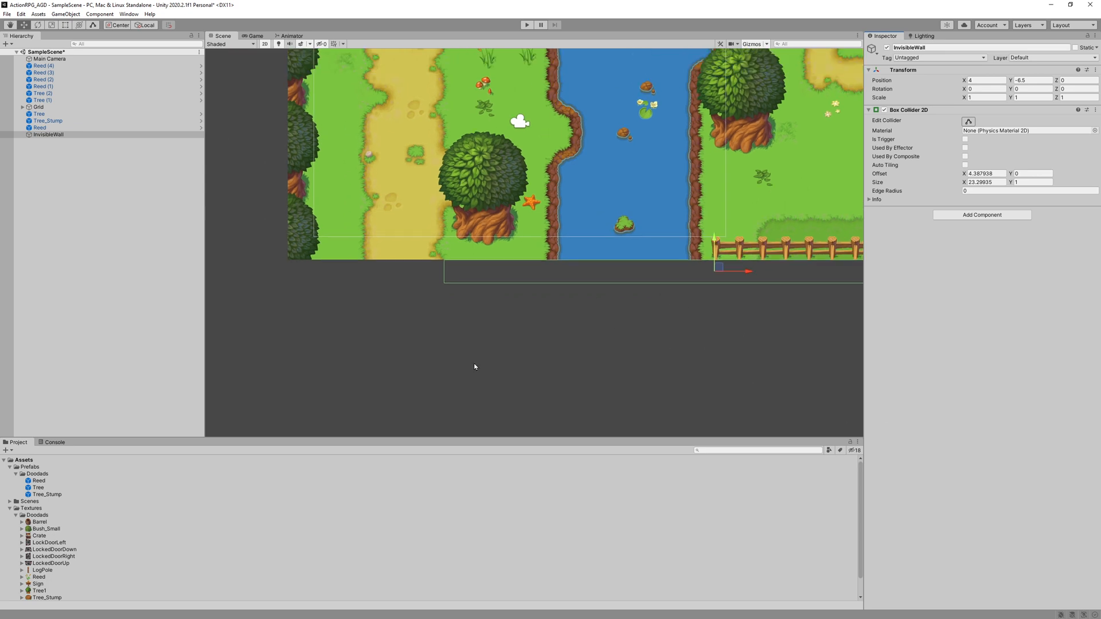
Step: Assign a red label icon to InvisibleWall and select the object through that label in the scene
click(616, 369)
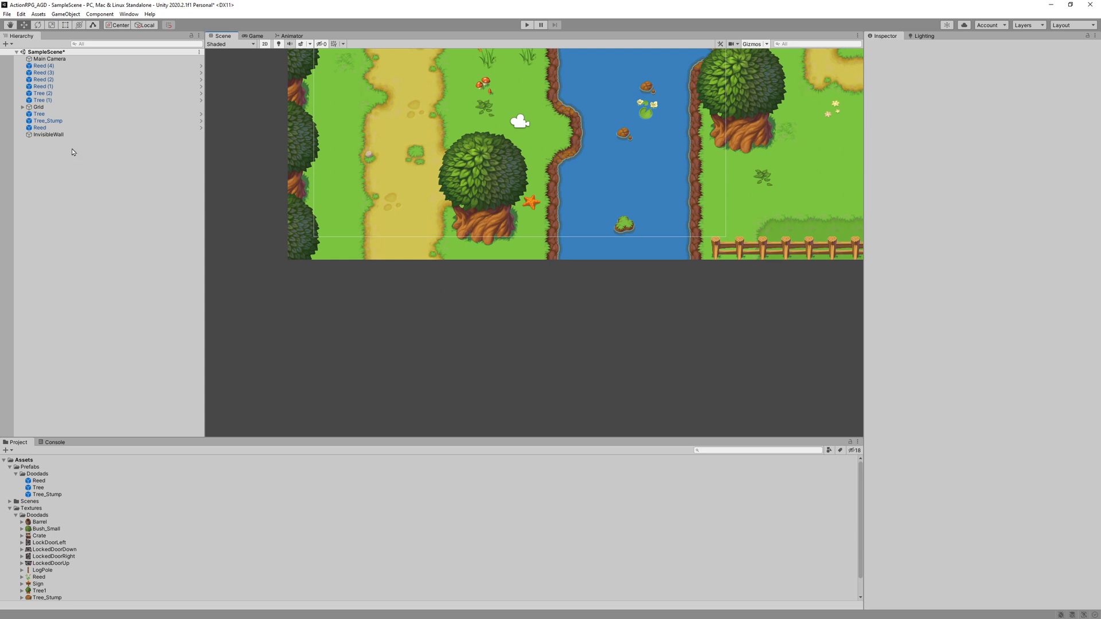
click(58, 135)
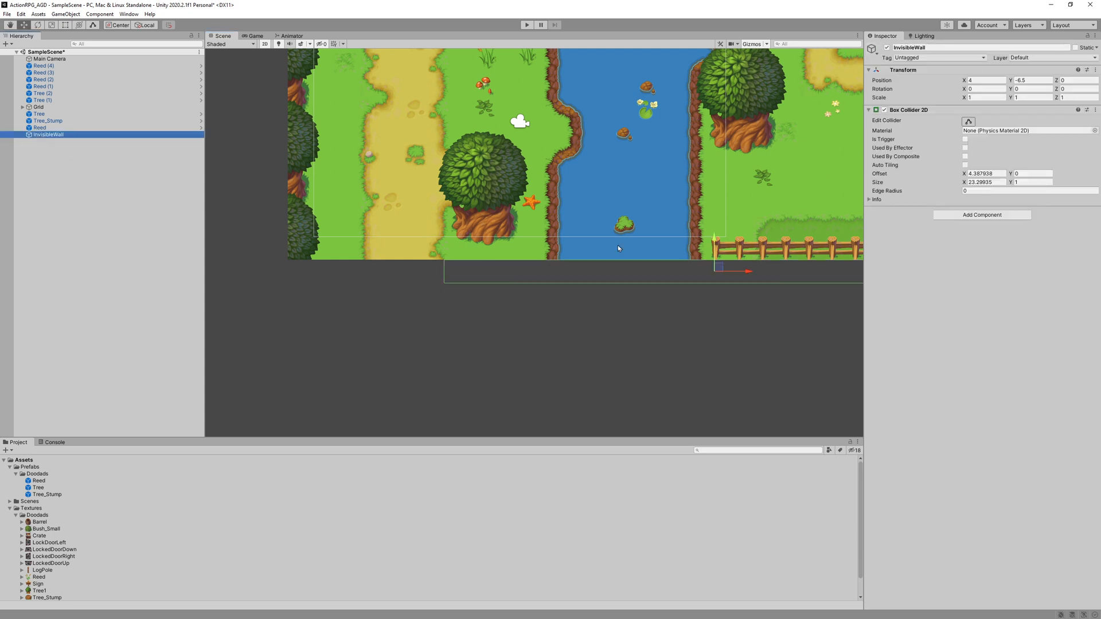
click(872, 50)
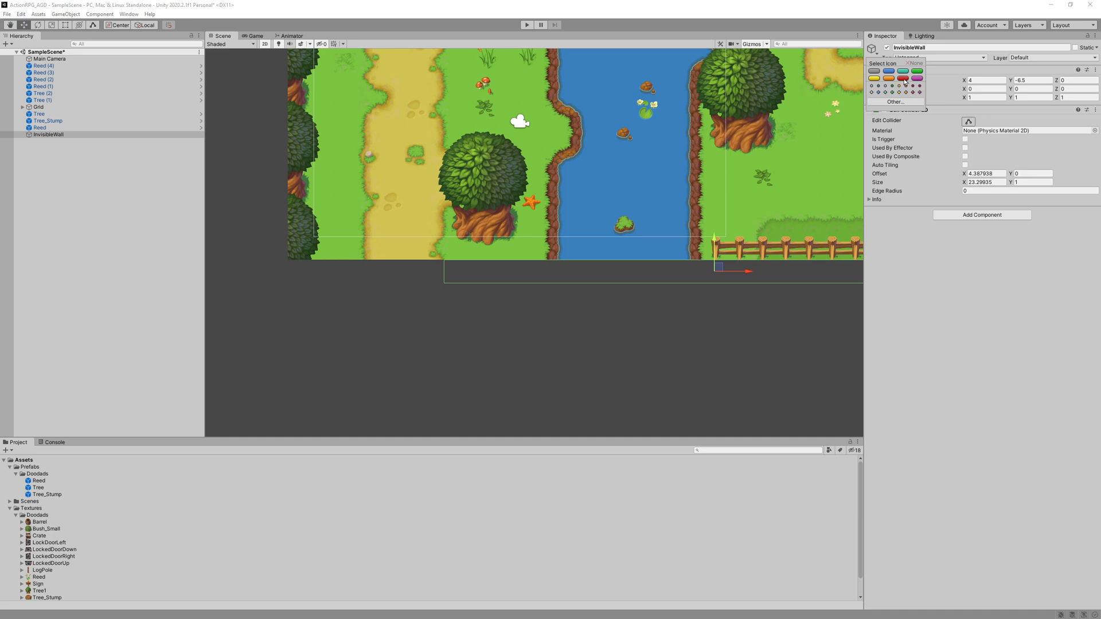
click(903, 79)
click(624, 291)
click(610, 273)
scroll(632, 314, up, 14)
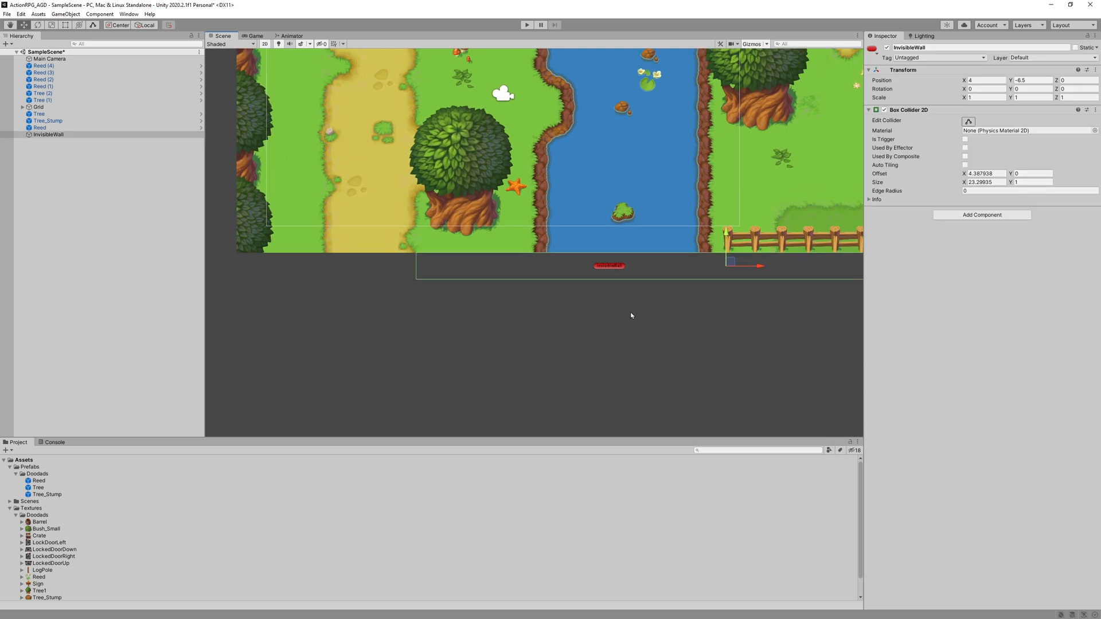
scroll(602, 324, down, 10)
scroll(596, 331, down, 4)
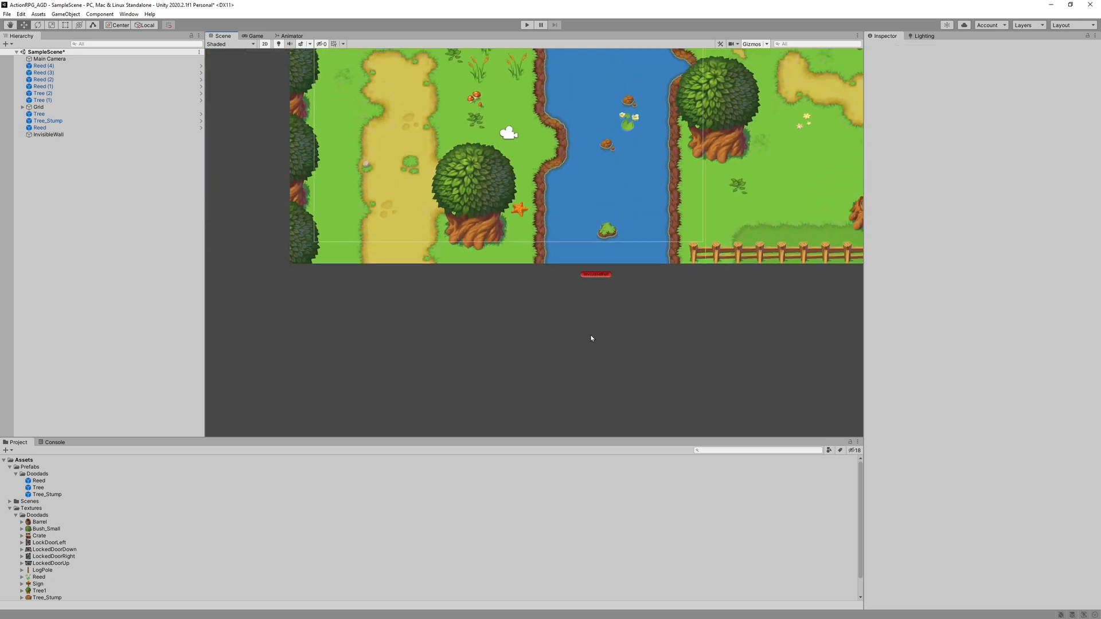
scroll(628, 382, down, 3)
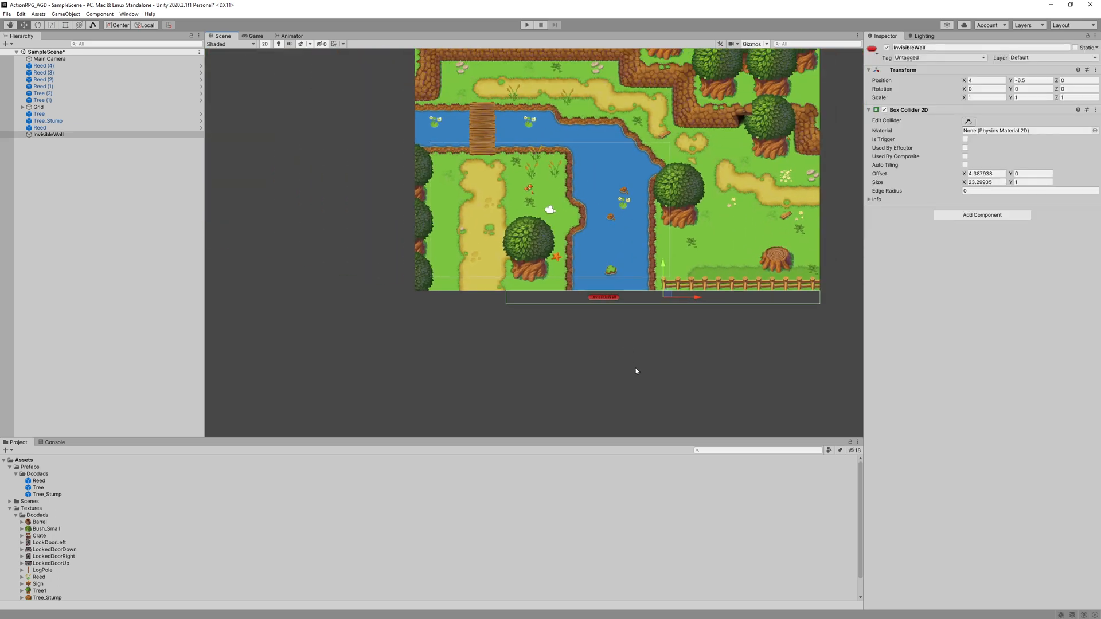
Step: Shorten the western end of InvisibleWall's box collider to the river's west bank, making it about 18.8 units wide
middle_drag(656, 341, 558, 355)
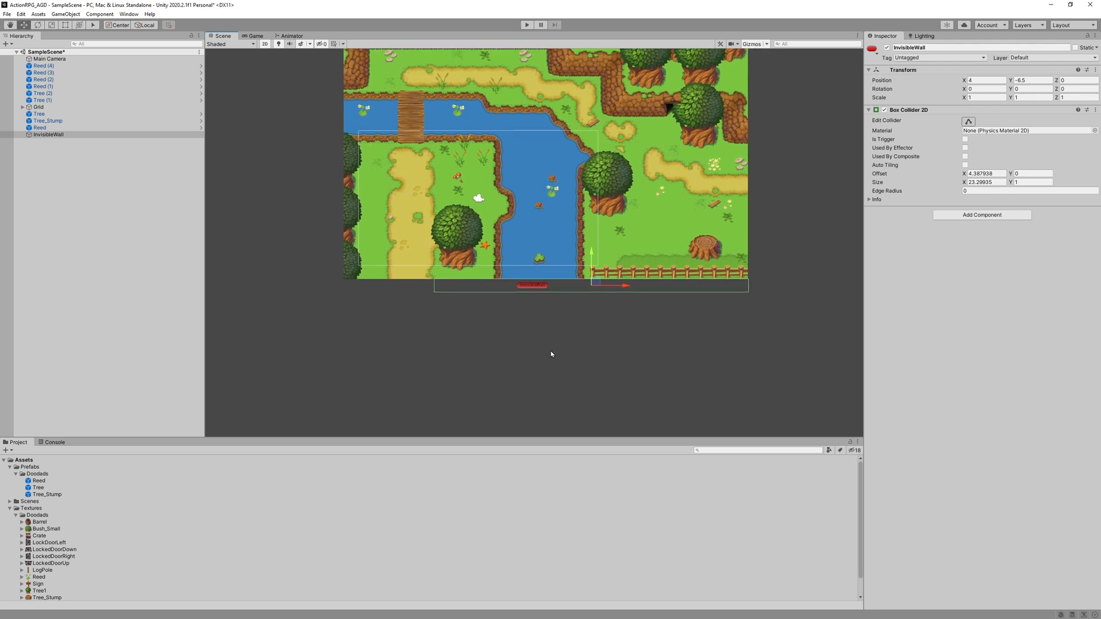
scroll(551, 350, up, 3)
middle_drag(401, 276, 359, 422)
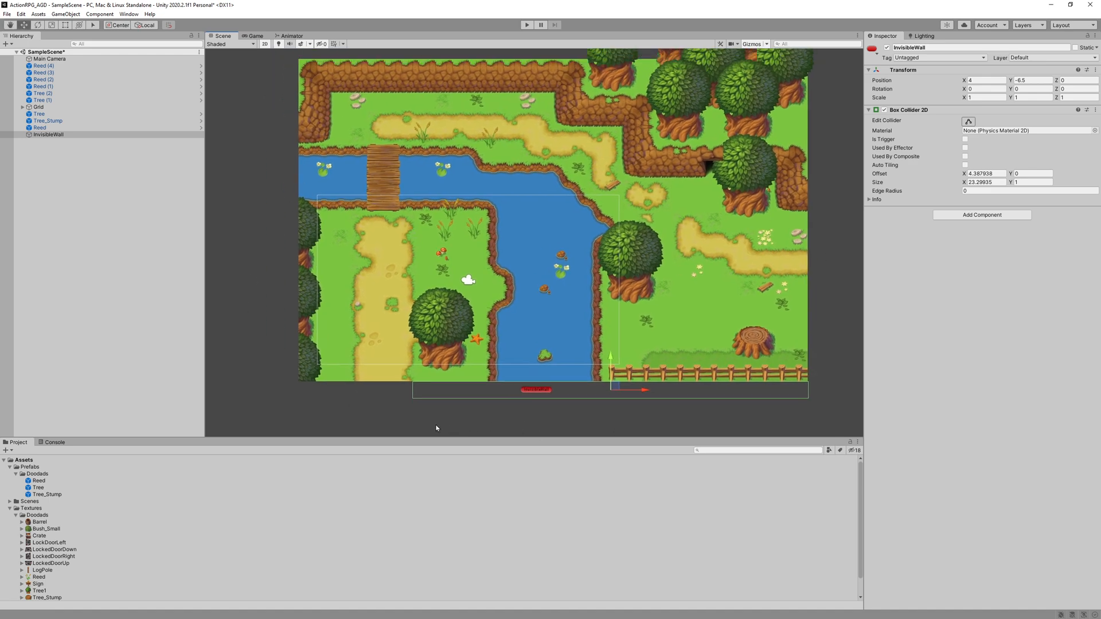
scroll(400, 401, up, 4)
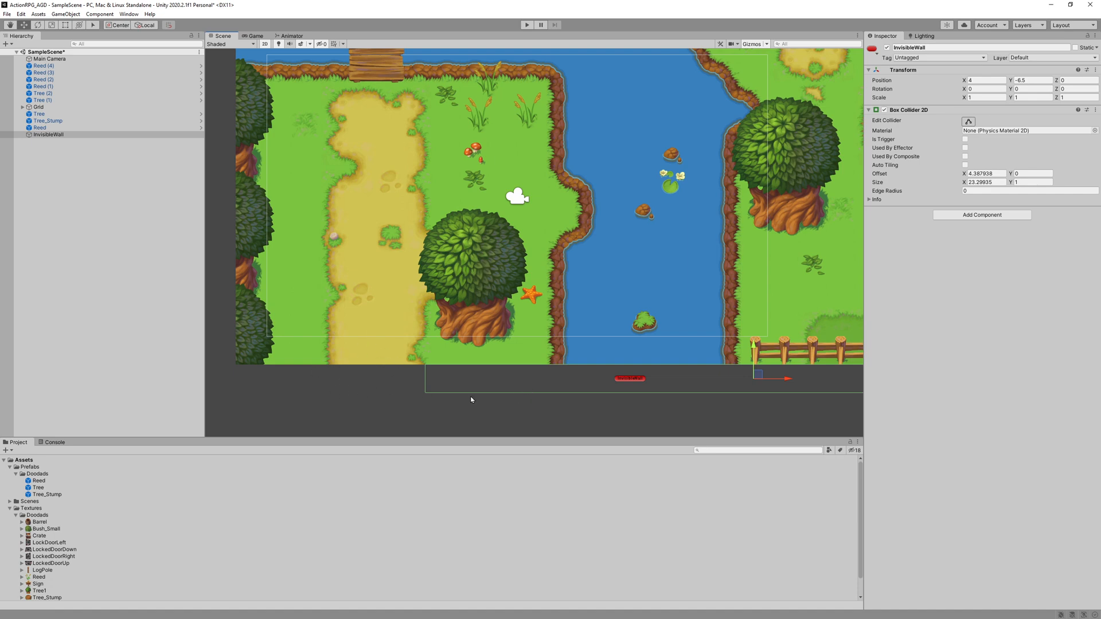
click(332, 389)
click(297, 357)
click(428, 379)
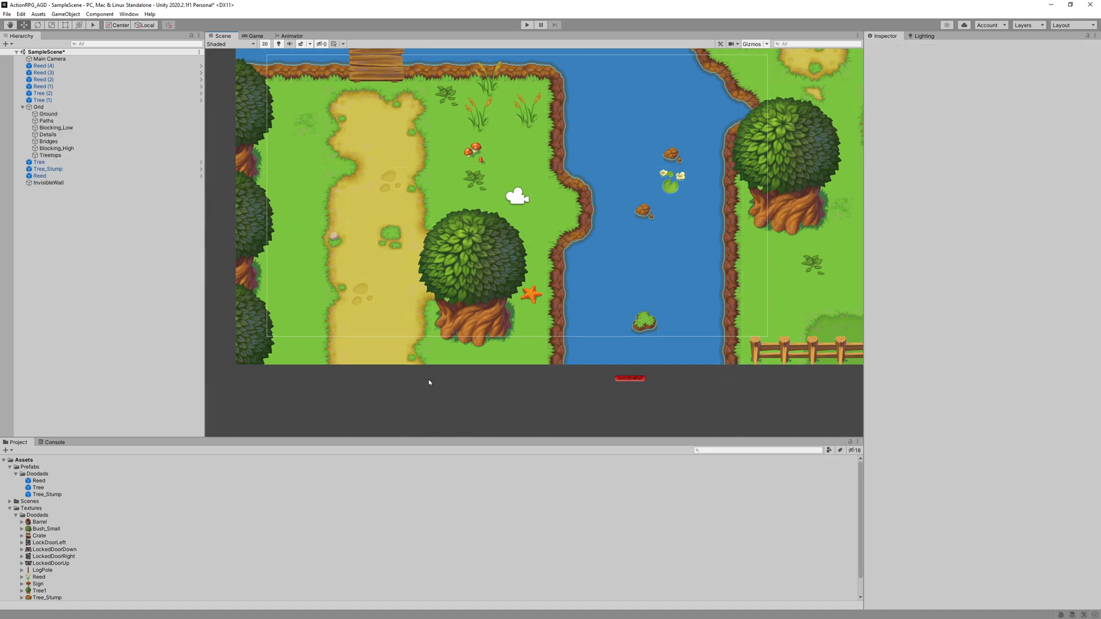
click(628, 378)
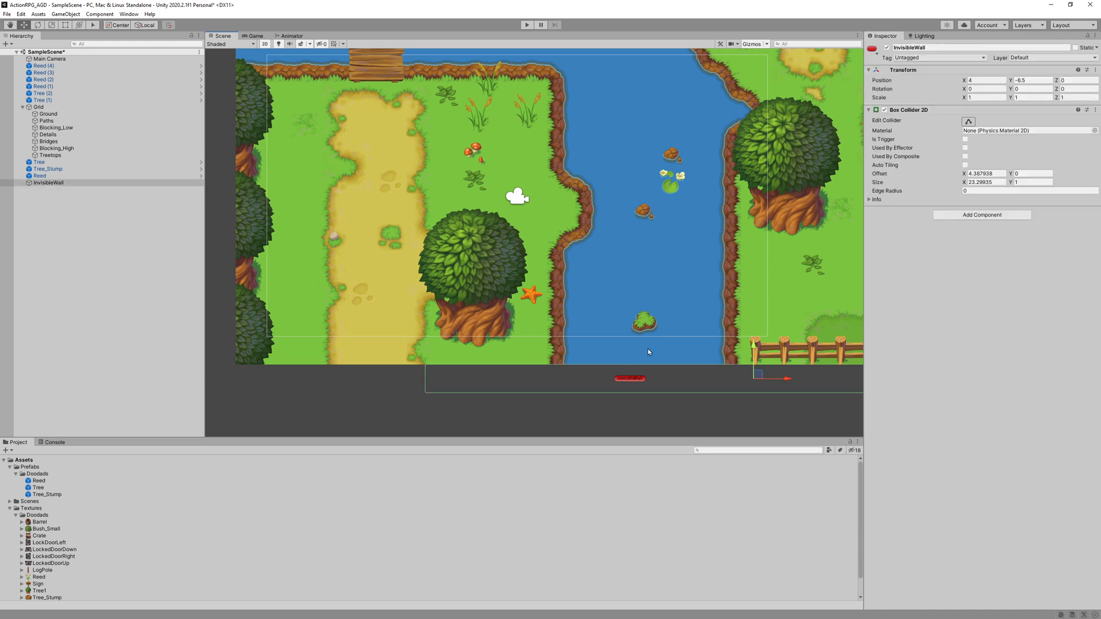
click(969, 121)
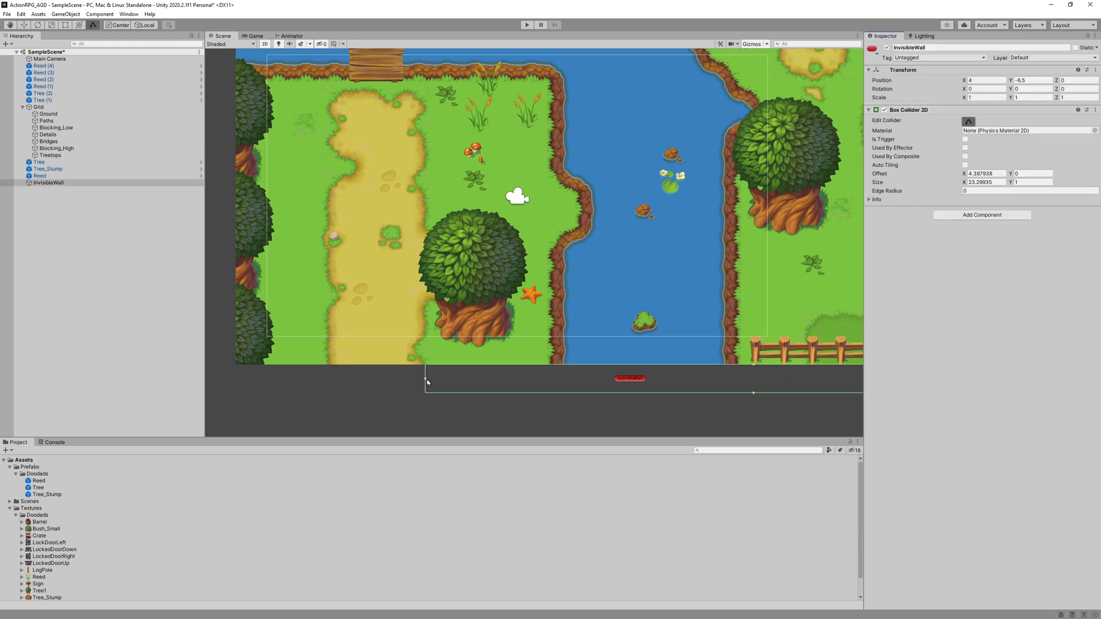
drag(426, 379, 551, 380)
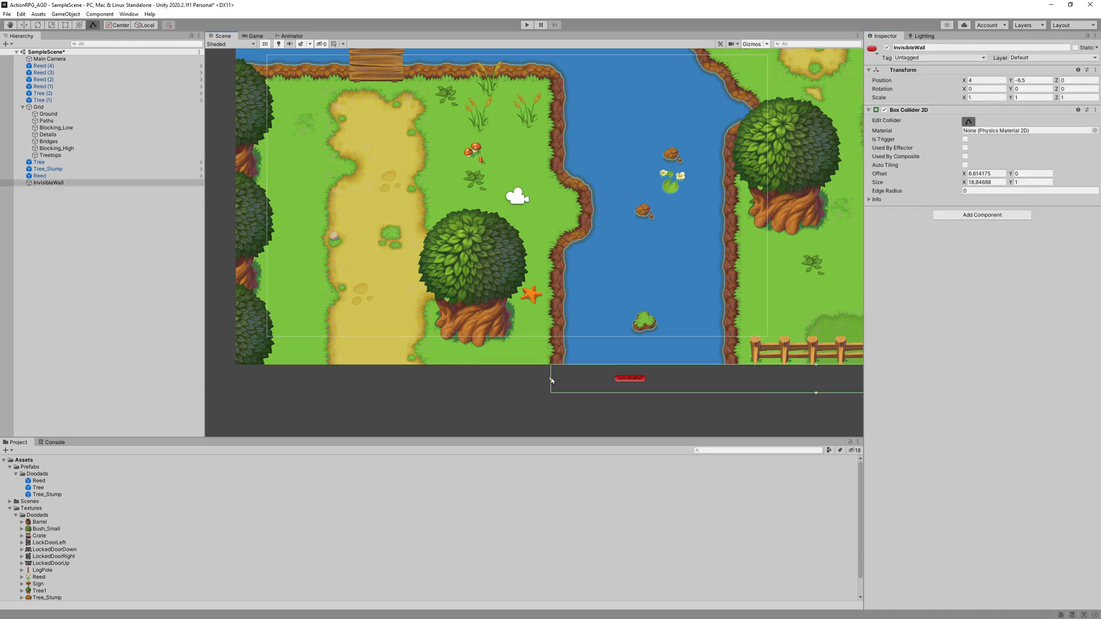
Step: Extend the western end of InvisibleWall's box collider to the sandy path's eastern edge, making it about 23.2 units wide
scroll(668, 418, down, 3)
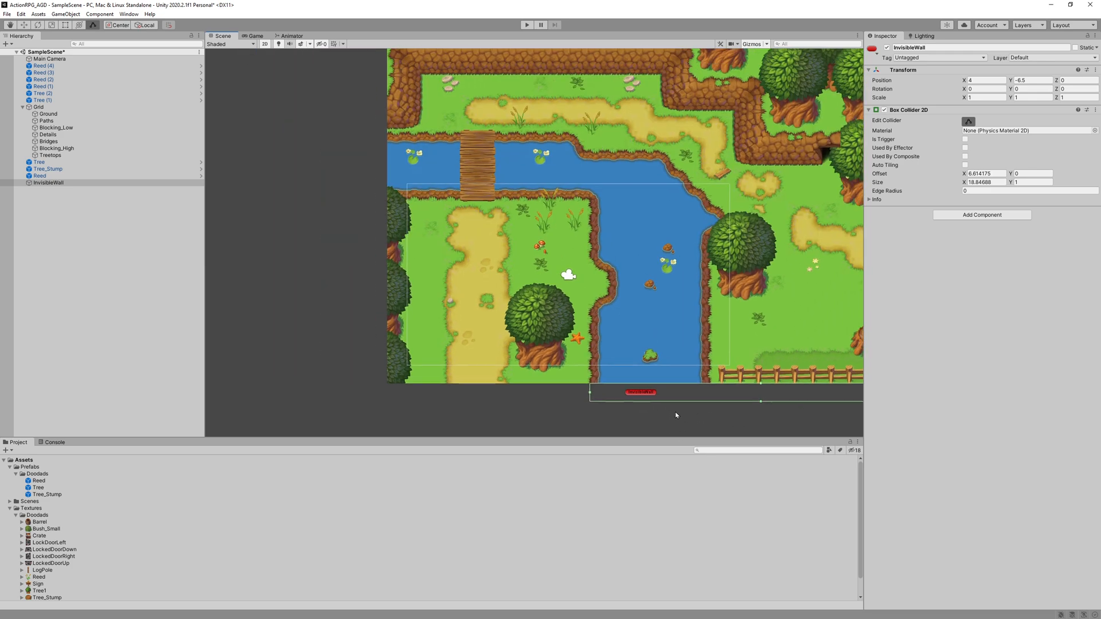
scroll(591, 404, up, 5)
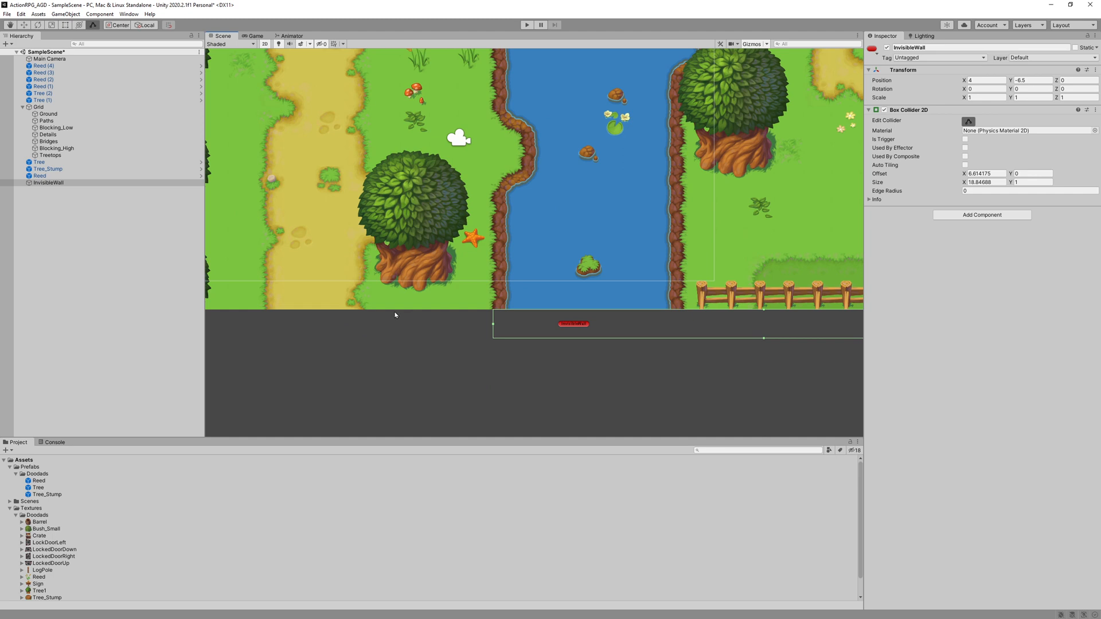
scroll(614, 215, down, 2)
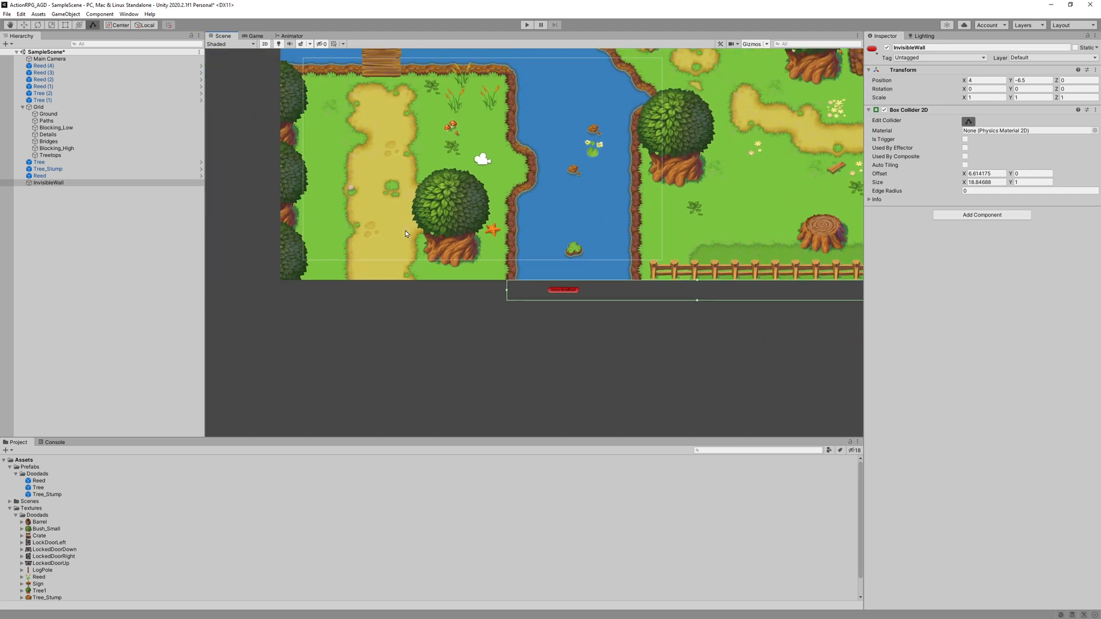
middle_drag(422, 304, 331, 365)
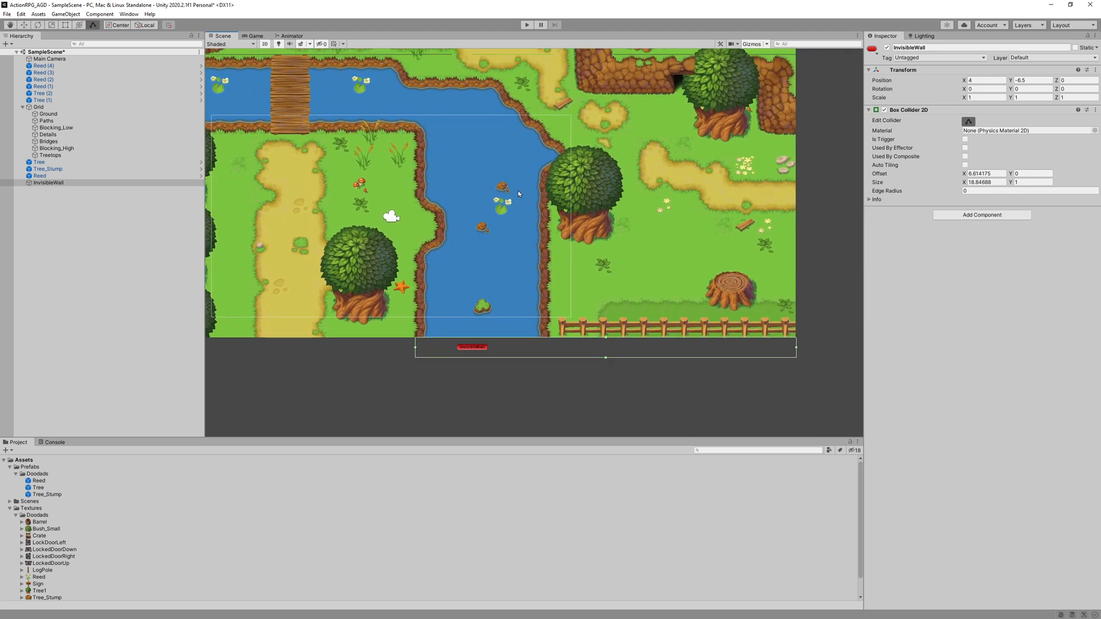
middle_drag(518, 191, 568, 189)
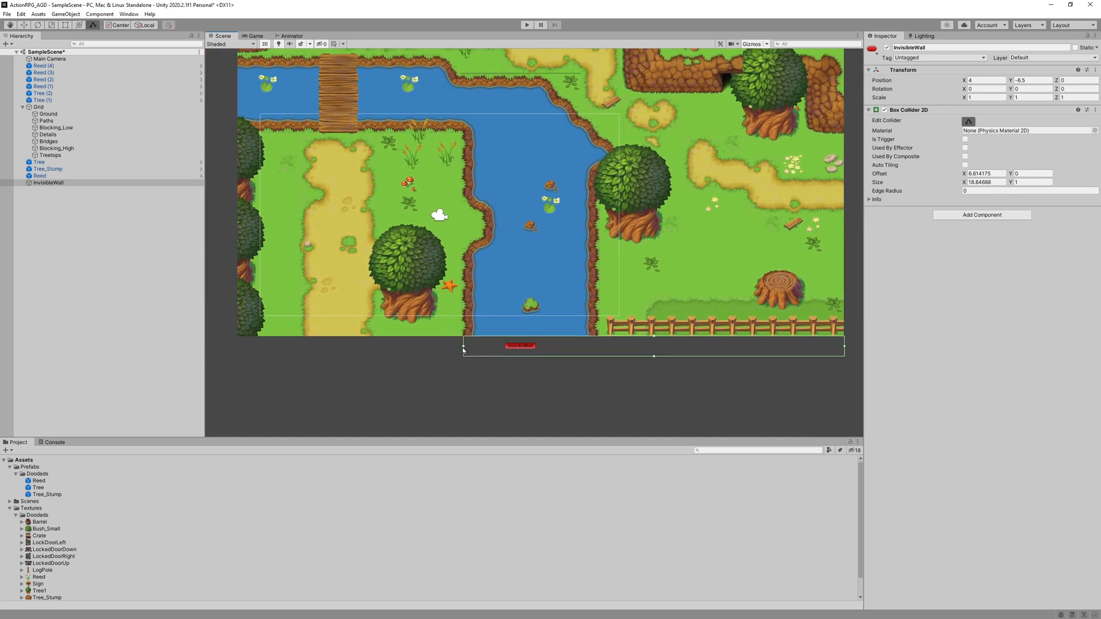
drag(464, 347, 375, 350)
key(w)
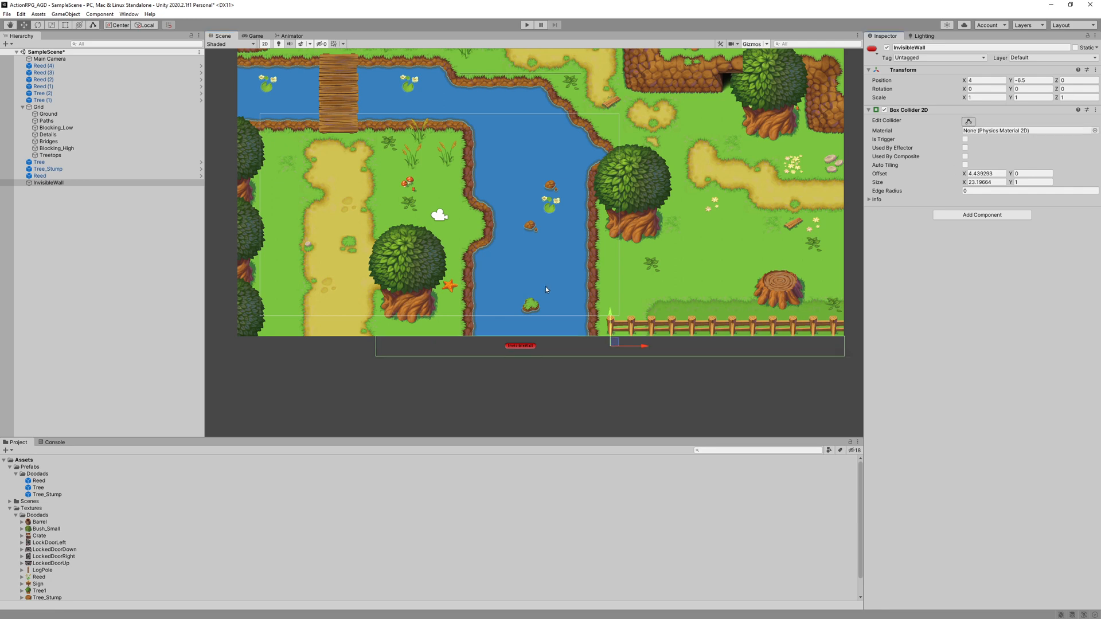
middle_drag(410, 376, 433, 378)
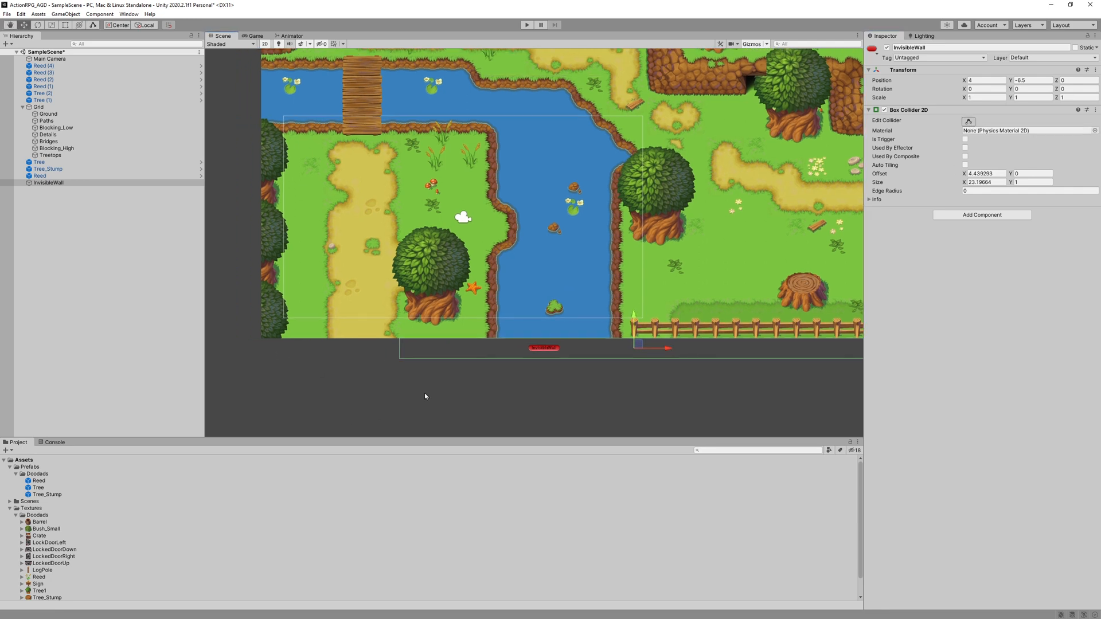
middle_drag(505, 372, 456, 408)
scroll(476, 409, down, 2)
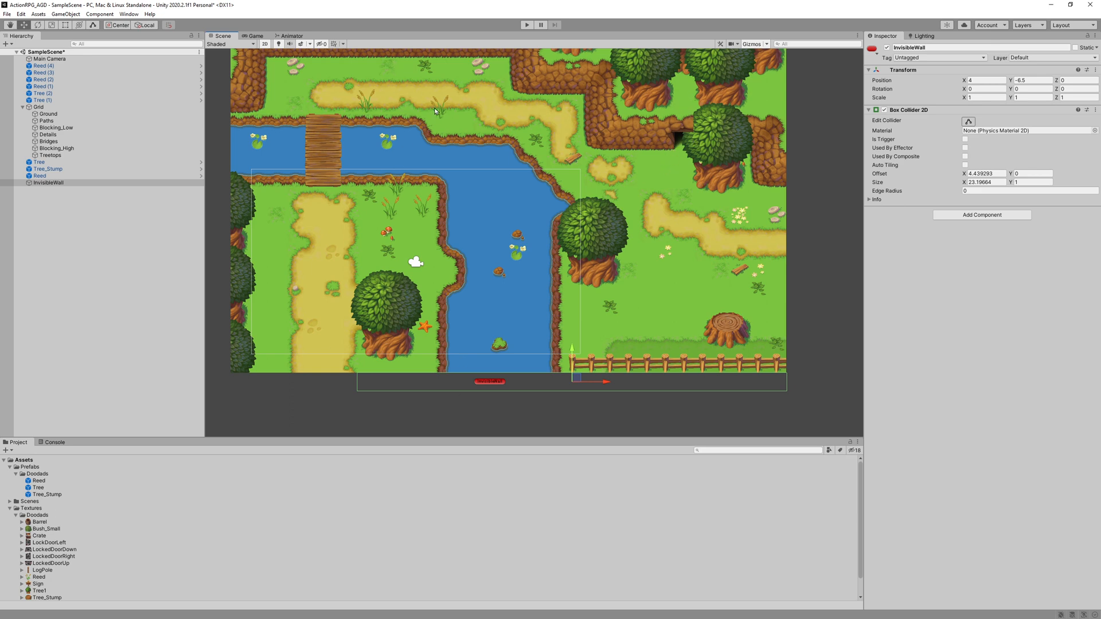
middle_drag(477, 162, 490, 197)
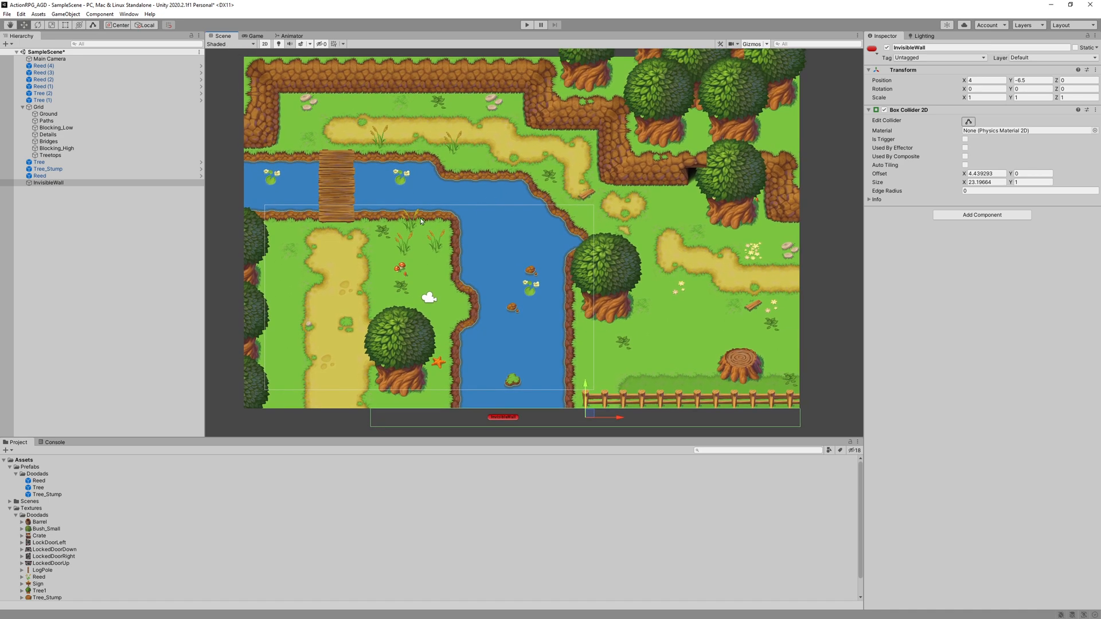